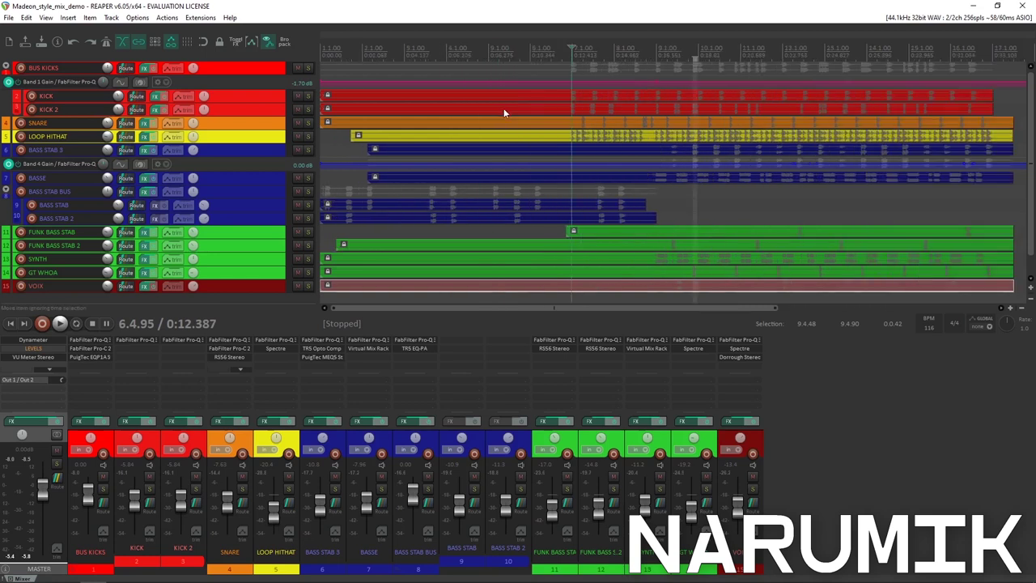
scroll(565, 93, up, 5)
scroll(564, 93, down, 5)
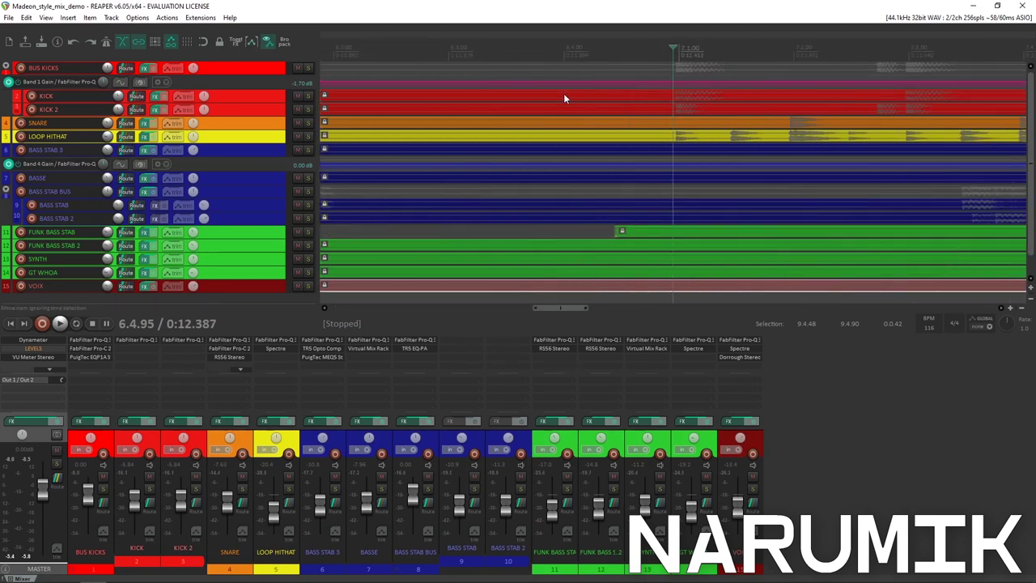
scroll(559, 98, up, 2)
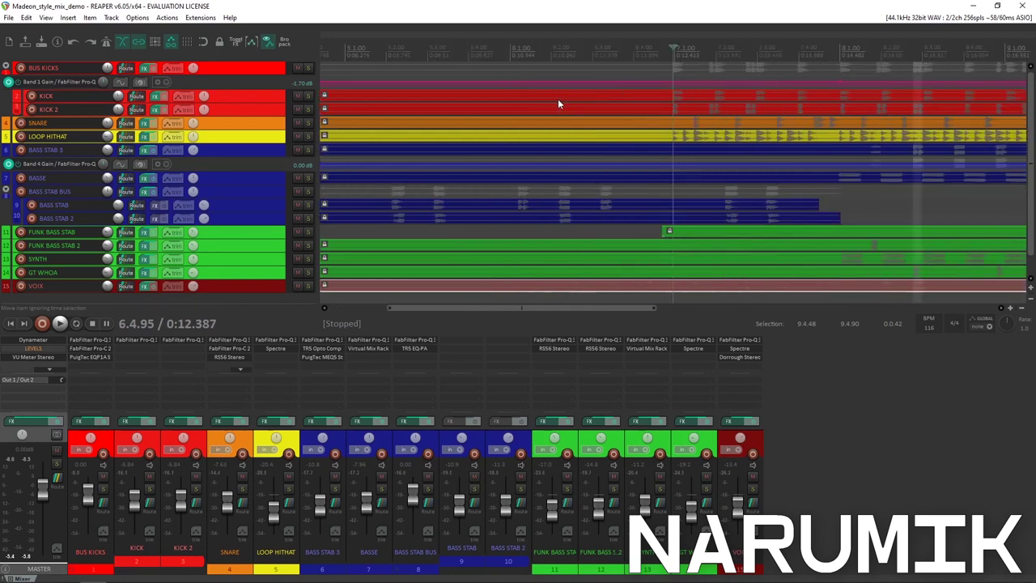
scroll(558, 98, down, 4)
scroll(558, 99, up, 2)
scroll(553, 107, down, 3)
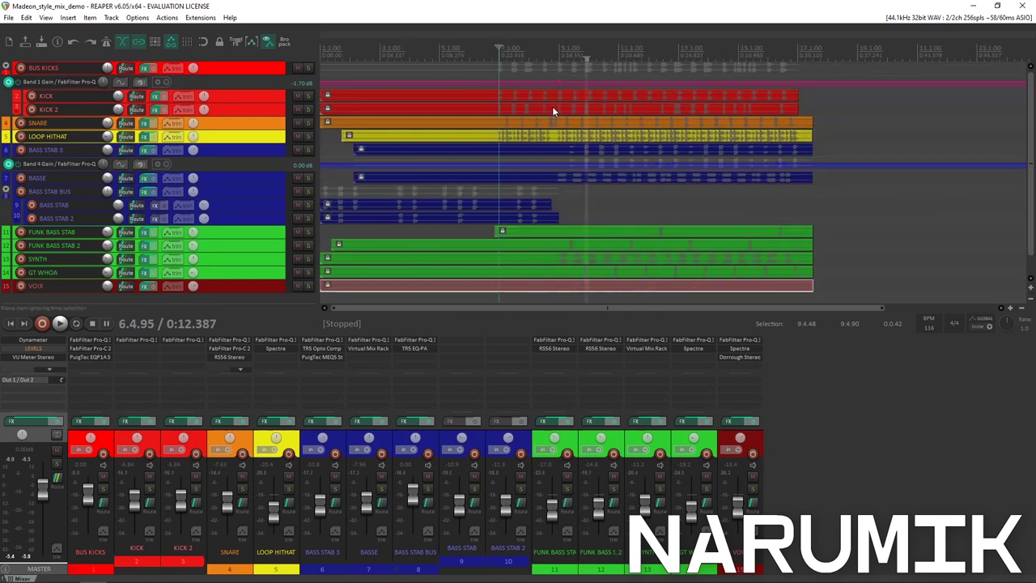
drag(1031, 111, 1028, 63)
scroll(744, 111, up, 4)
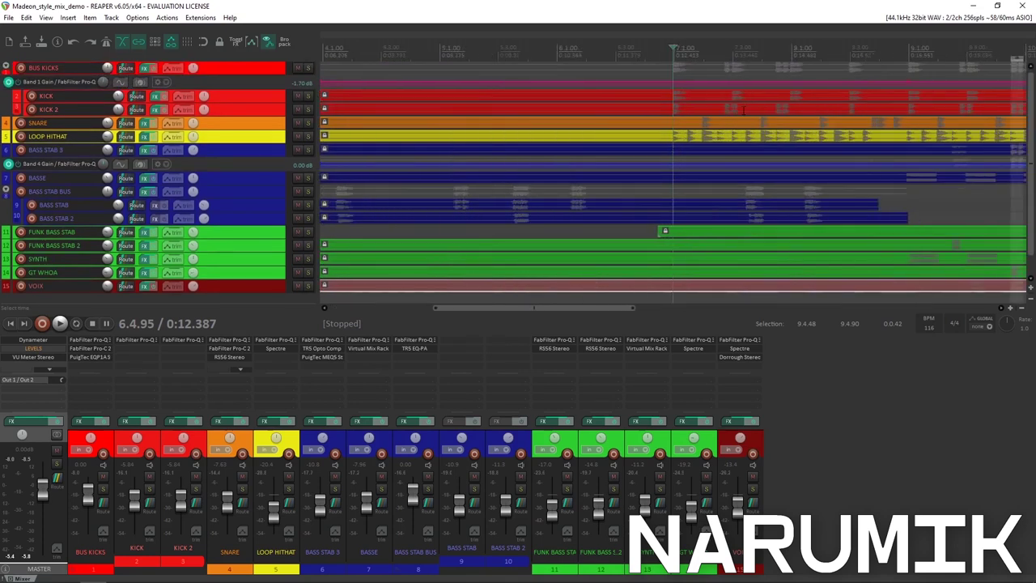
scroll(743, 109, down, 3)
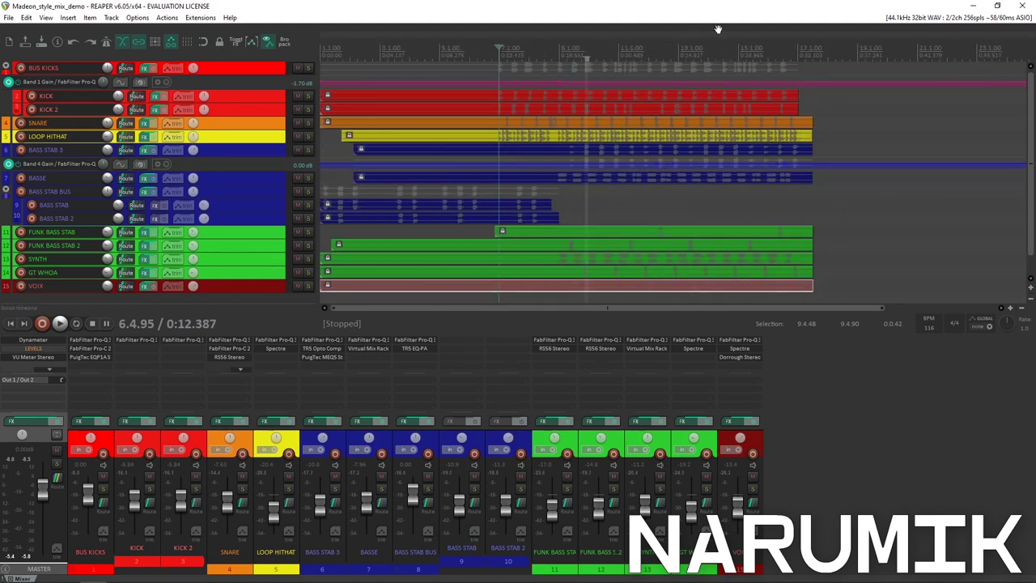
Add three new empty tracks below the VOIX track
click(227, 290)
key(ctrl+t)
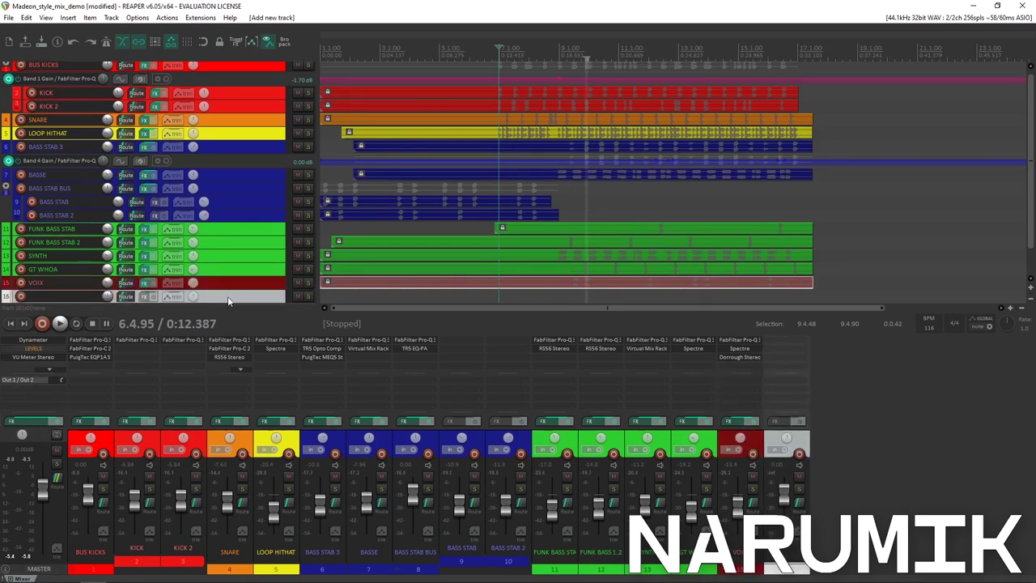
key(ctrl+t)
key(ctrl+t)
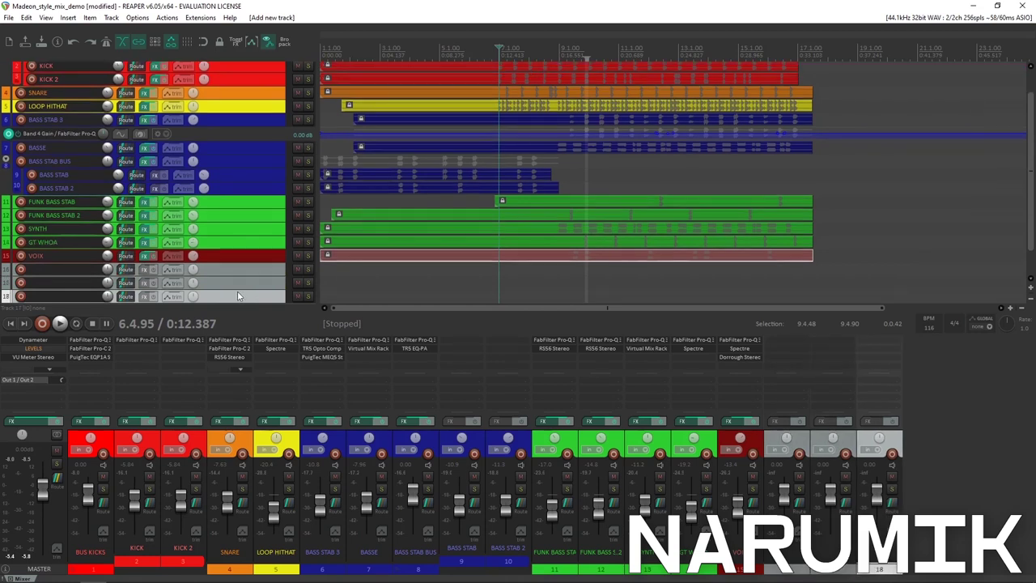
Increase the height of track 16, the first empty track, and open the plug-in browser for its FX chain
click(249, 273)
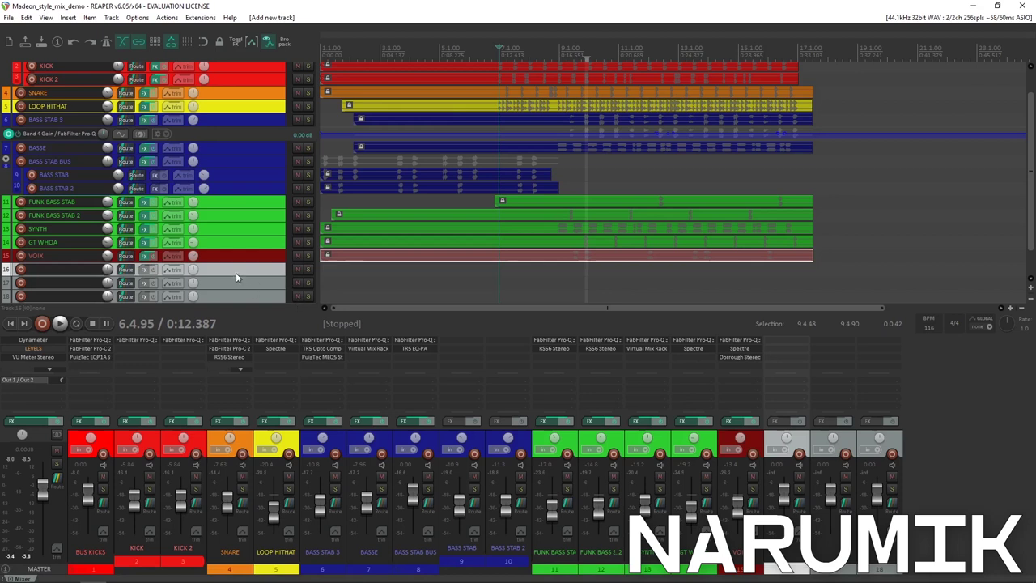
drag(243, 276, 241, 296)
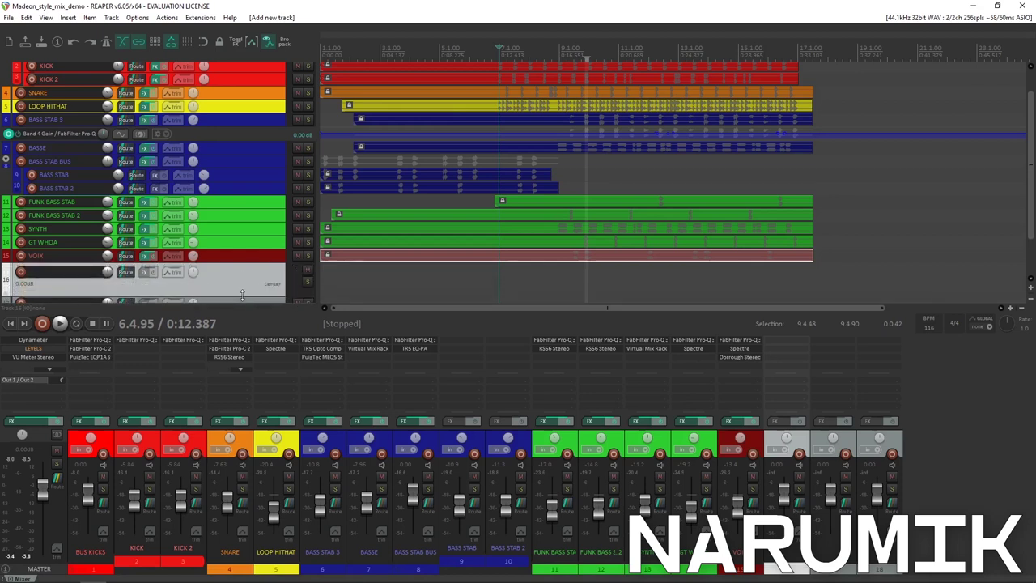
click(144, 272)
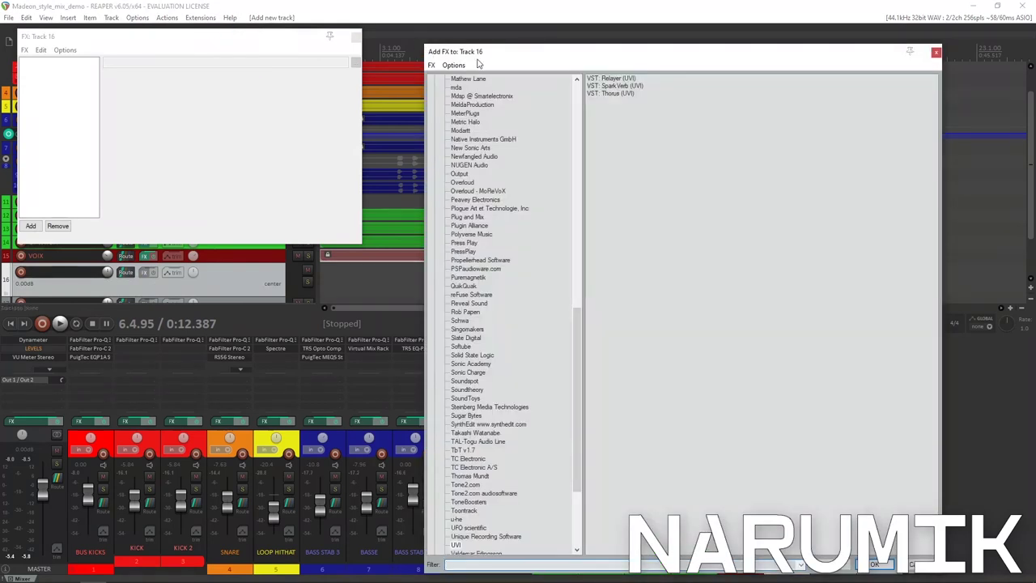
drag(495, 55, 501, 34)
drag(584, 350, 583, 446)
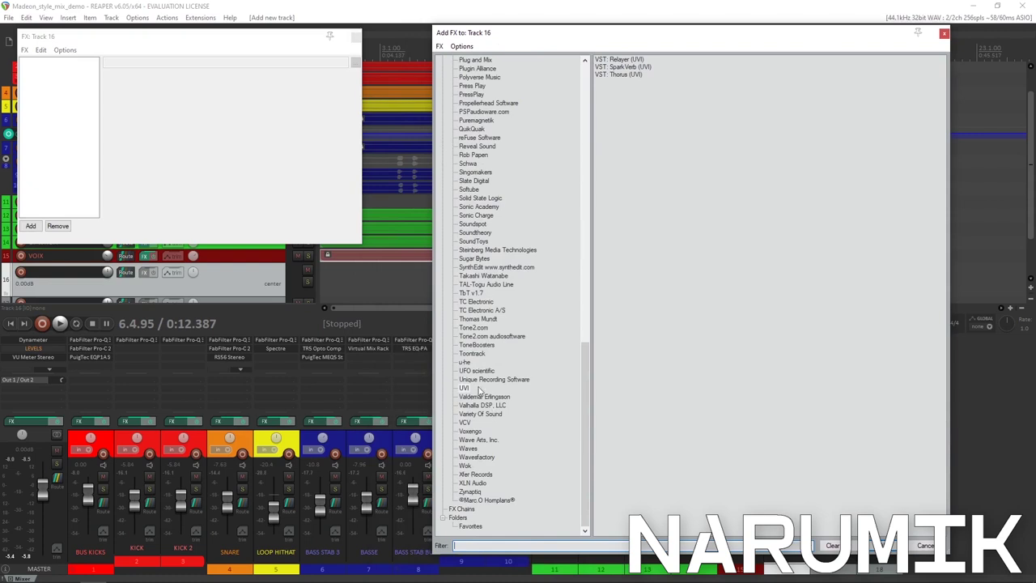
Browse the plug-ins by developer and add Slate Digital's VerbSuite Classics (VST3) to track 16
click(476, 345)
click(478, 282)
click(479, 293)
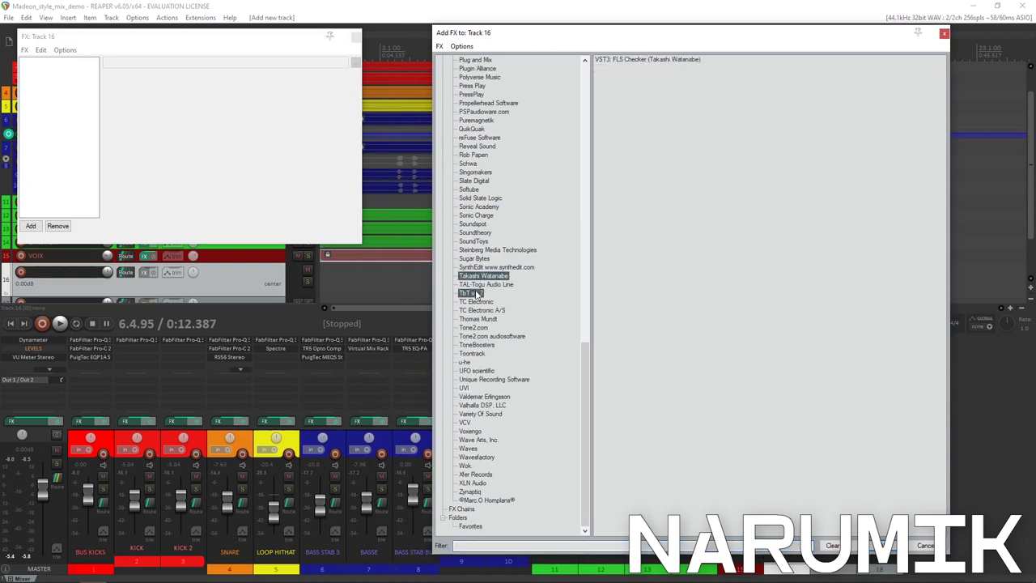
click(483, 288)
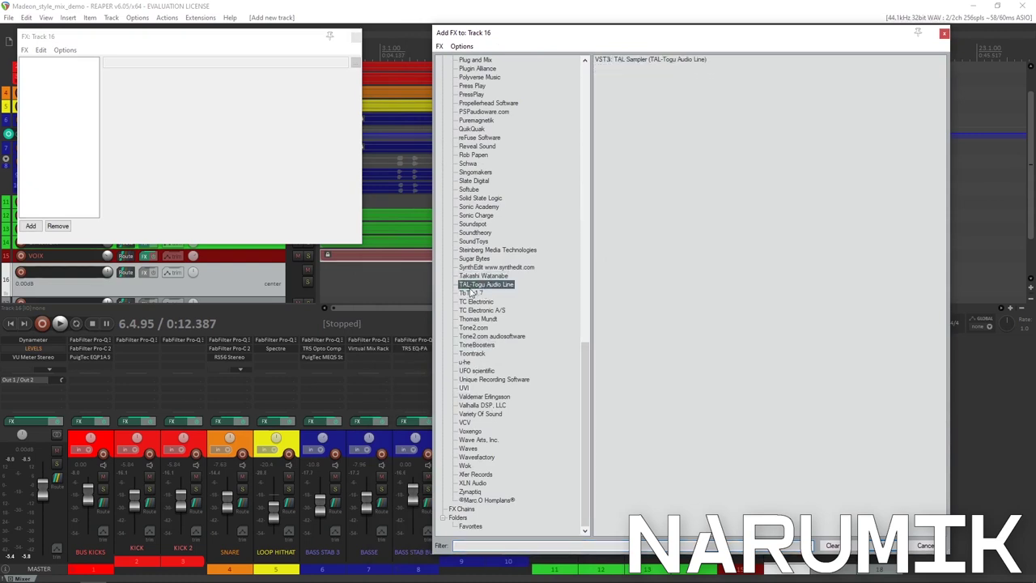
click(475, 242)
click(489, 250)
scroll(478, 236, up, 3)
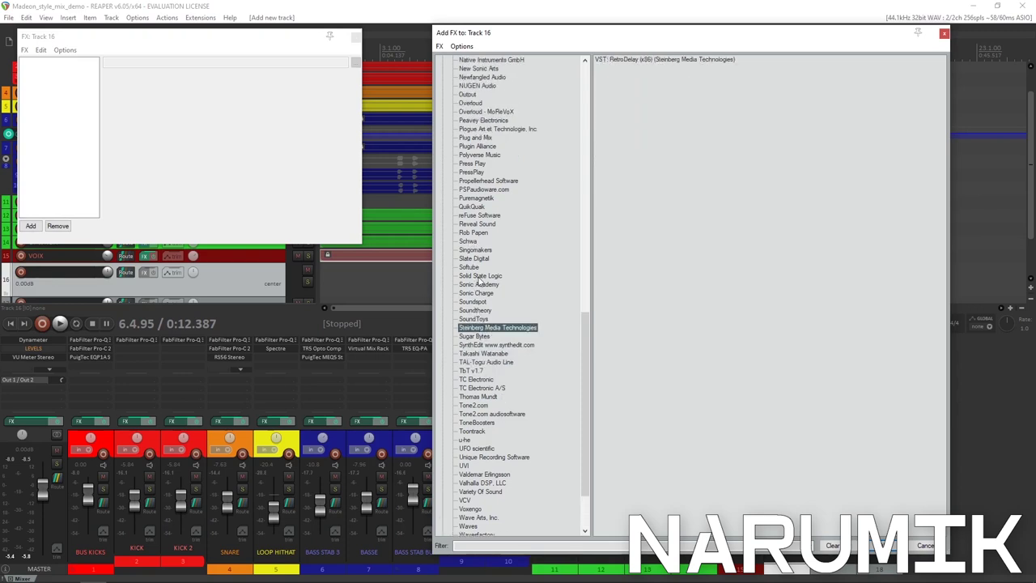
click(476, 259)
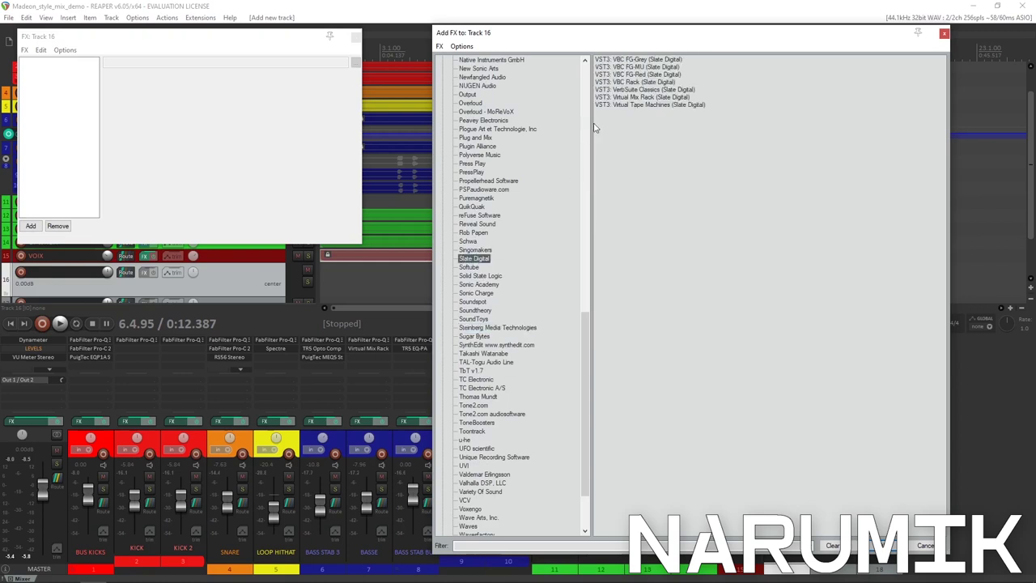
click(625, 90)
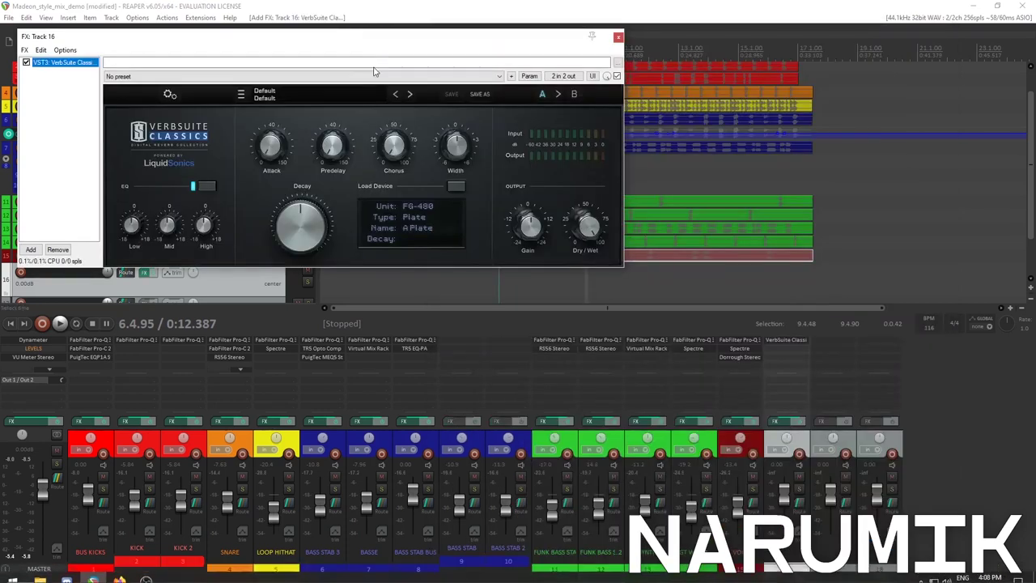
Load the FG-480 Ambience device Announcer in VerbSuite Classics and move the FX window clear of the tracks
drag(395, 38, 645, 164)
click(705, 313)
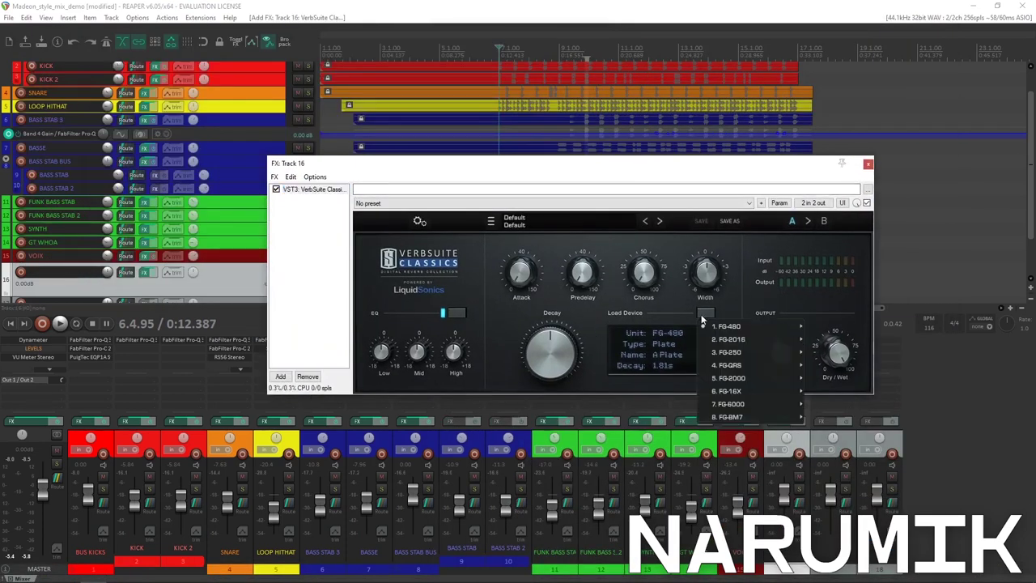
mouse_move(749, 328)
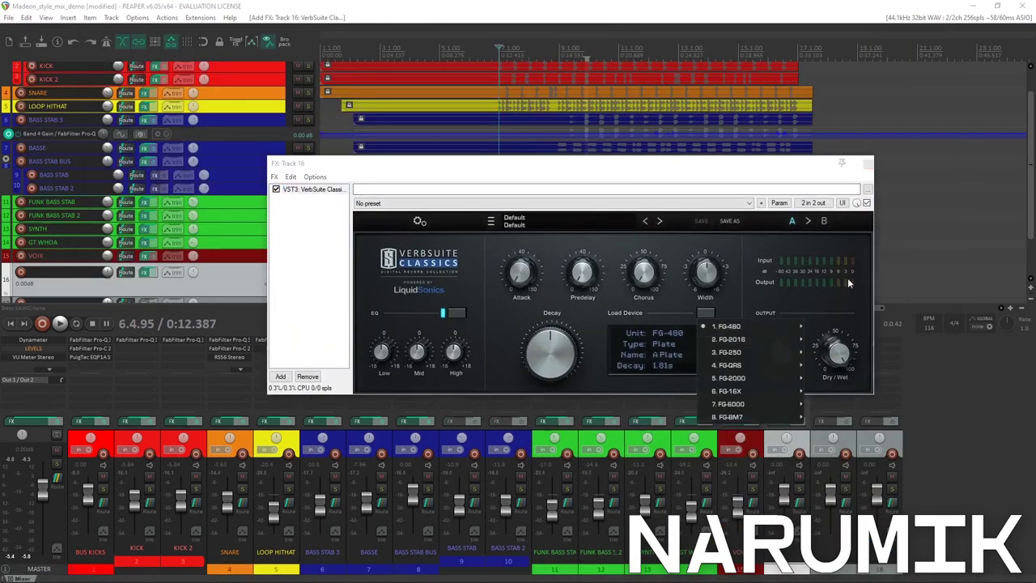
mouse_move(832, 270)
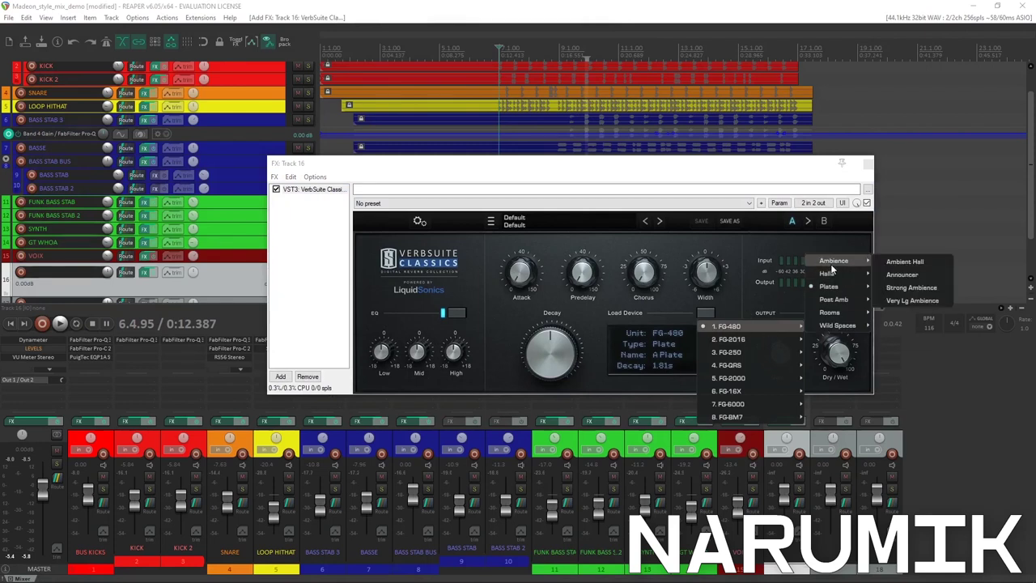
click(905, 274)
mouse_move(556, 369)
drag(642, 167, 650, 203)
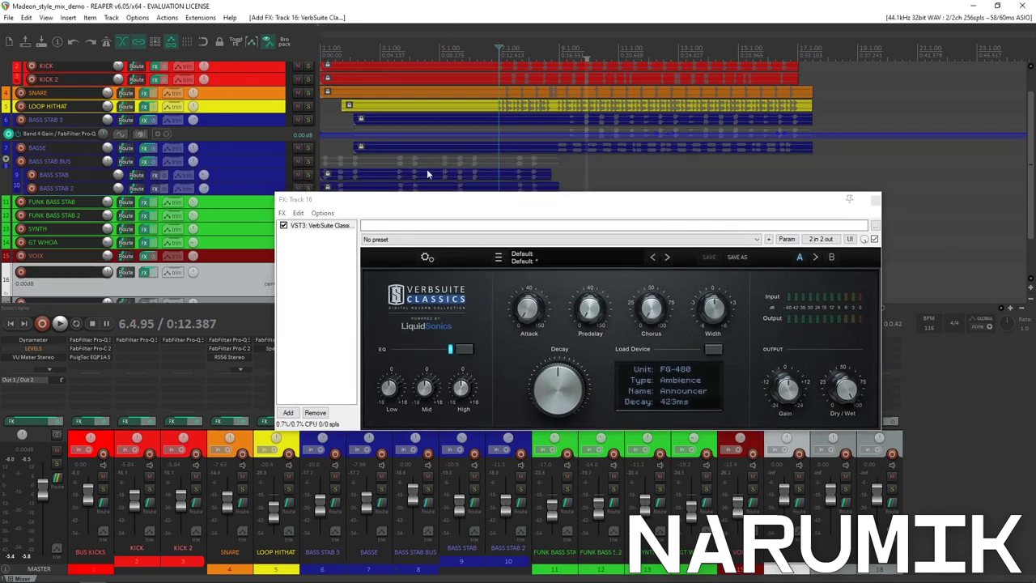
drag(440, 203, 547, 271)
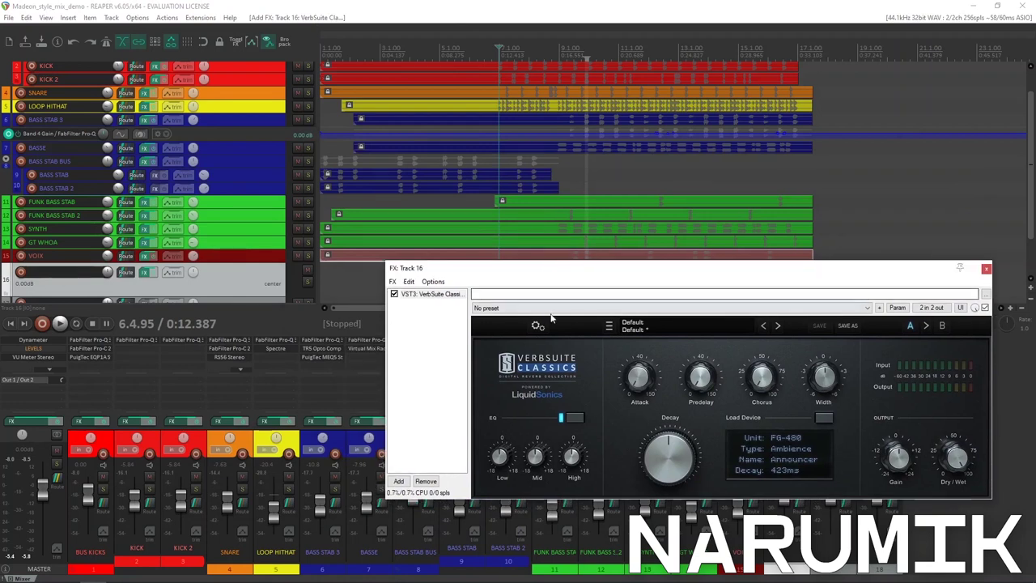
mouse_move(730, 580)
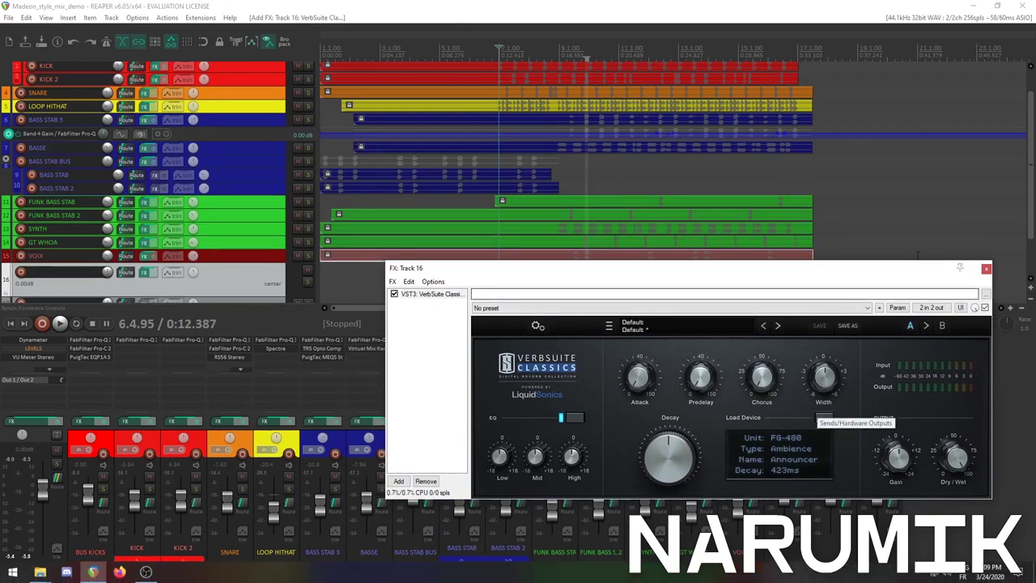
drag(1030, 173, 994, 163)
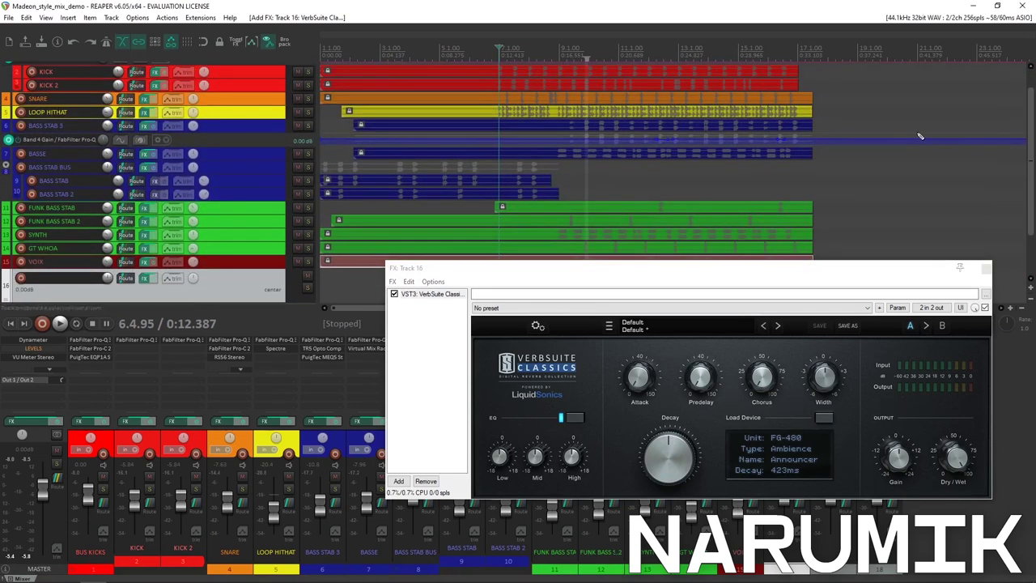
scroll(920, 133, down, 1)
scroll(919, 133, down, 1)
scroll(918, 132, up, 2)
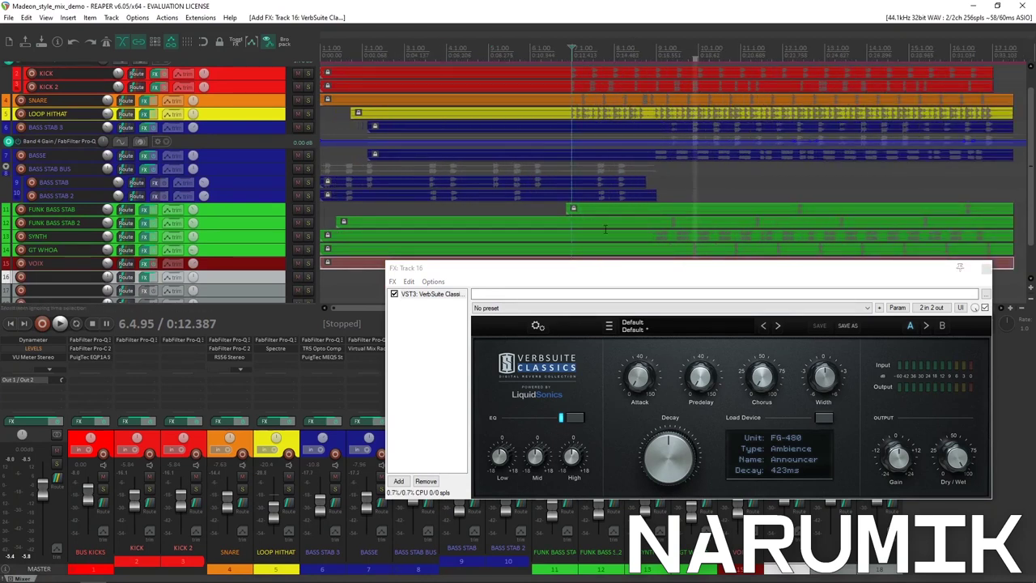
mouse_move(673, 436)
scroll(638, 191, up, 3)
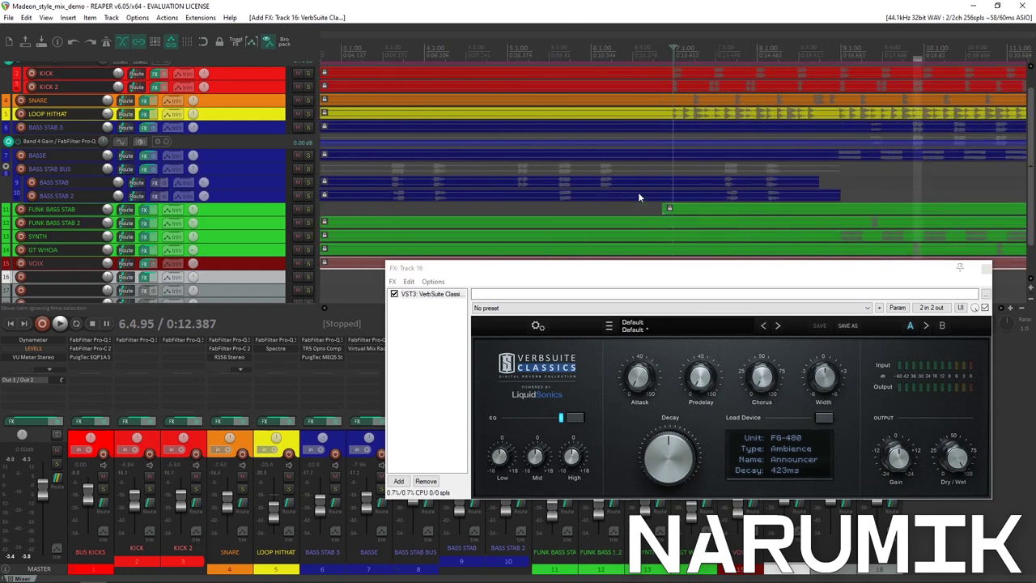
scroll(638, 196, down, 2)
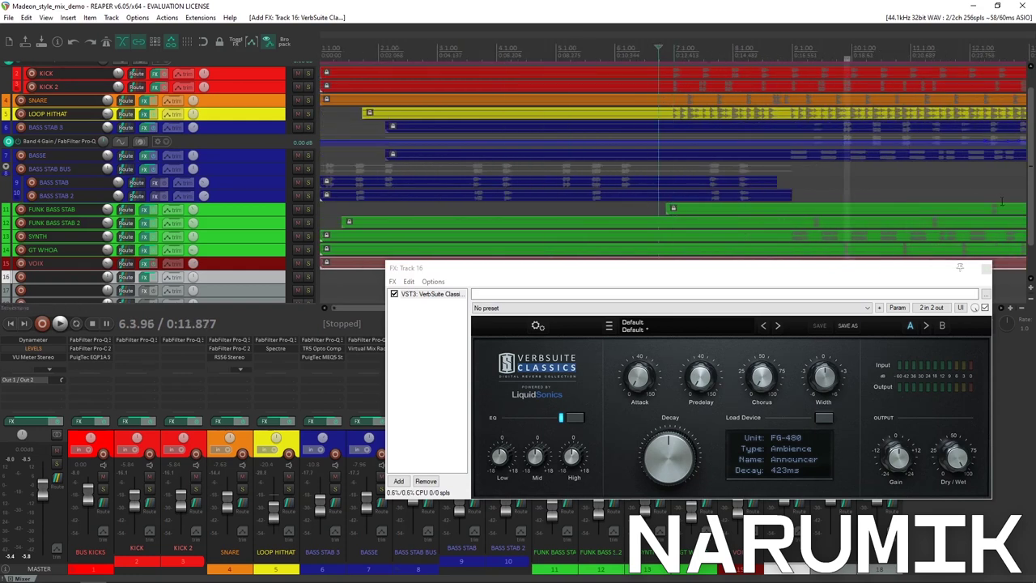
scroll(1012, 211, down, 2)
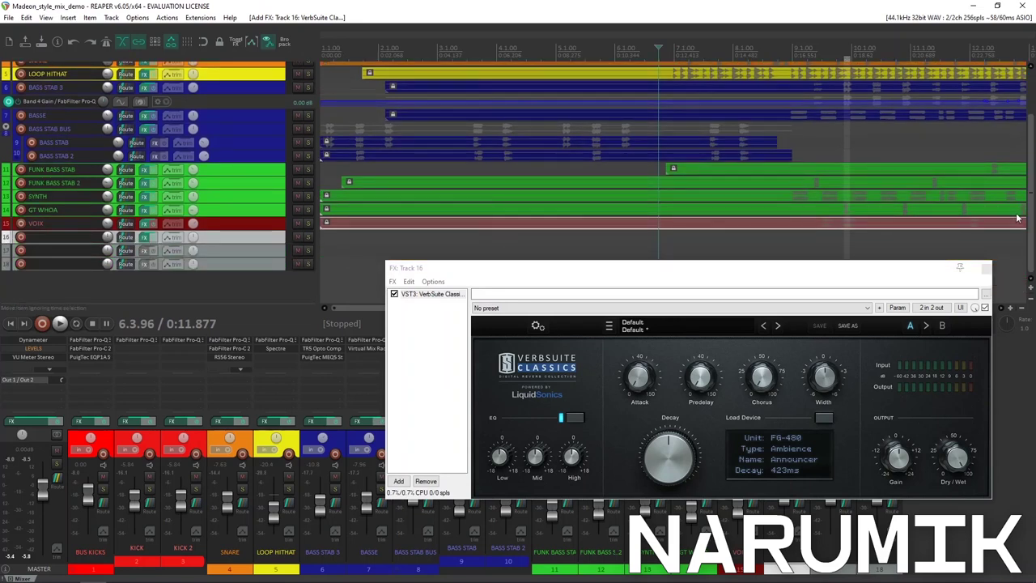
scroll(837, 205, down, 2)
scroll(837, 203, down, 1)
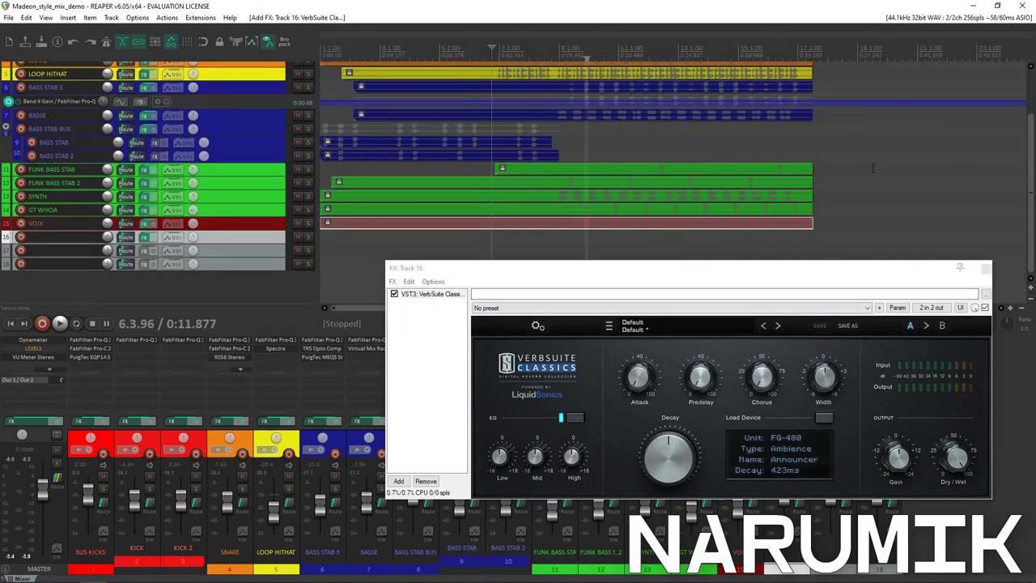
Place the edit cursor at 8.4.68, just before bar 9, and move the FX window slightly
scroll(863, 165, up, 2)
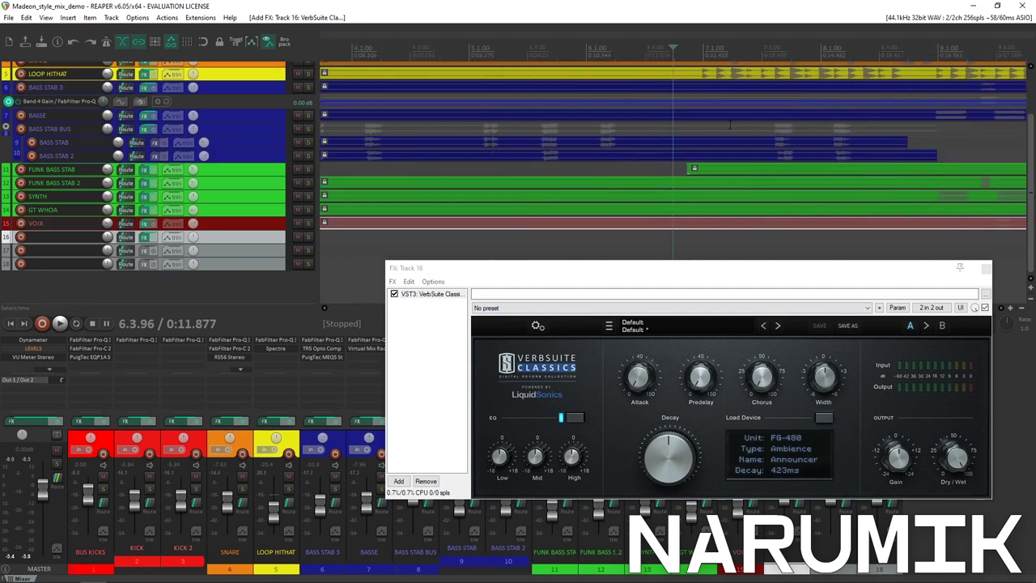
click(646, 50)
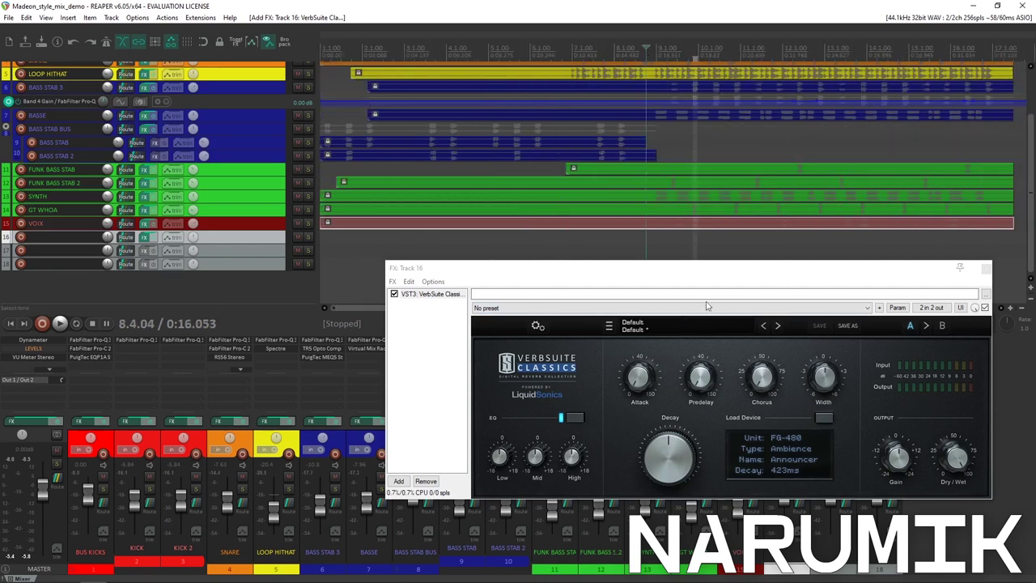
drag(659, 273, 640, 261)
scroll(661, 237, up, 3)
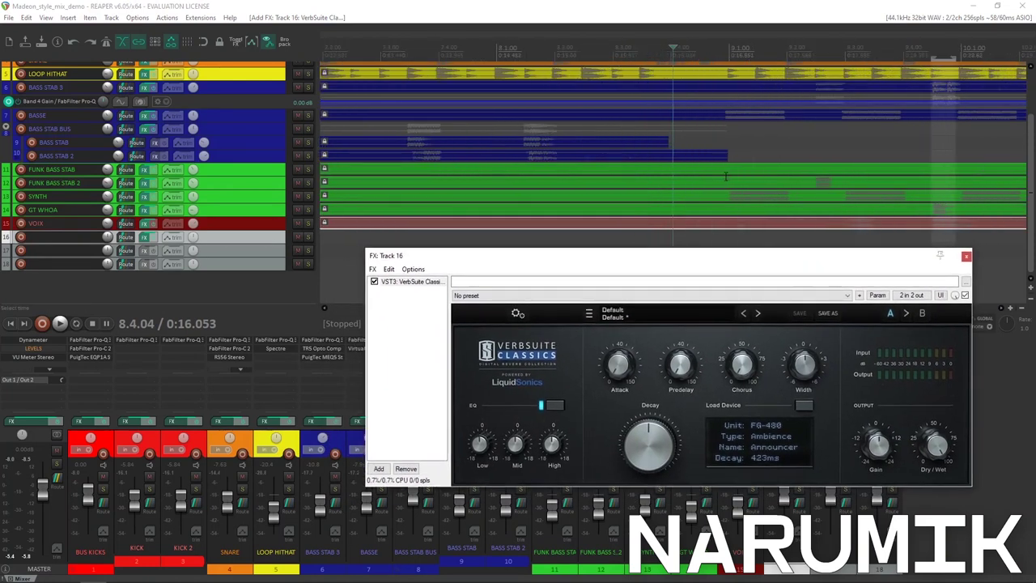
click(588, 5)
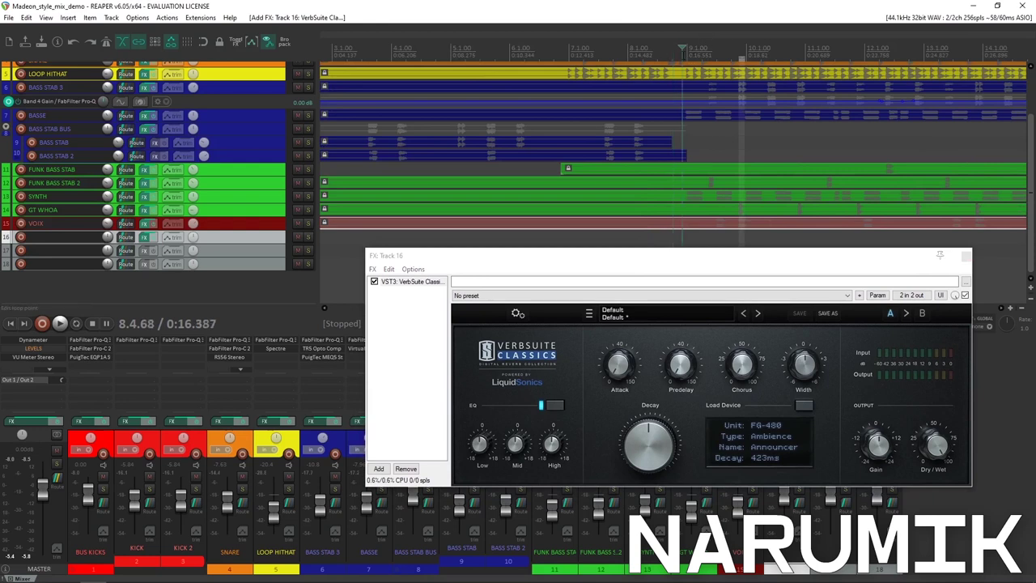
scroll(765, 108, up, 3)
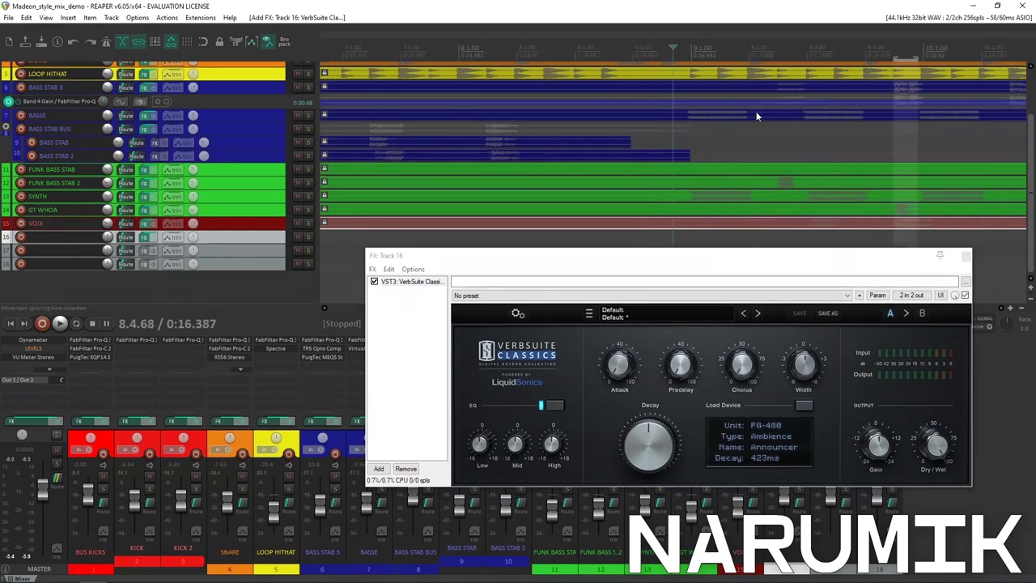
scroll(753, 114, down, 4)
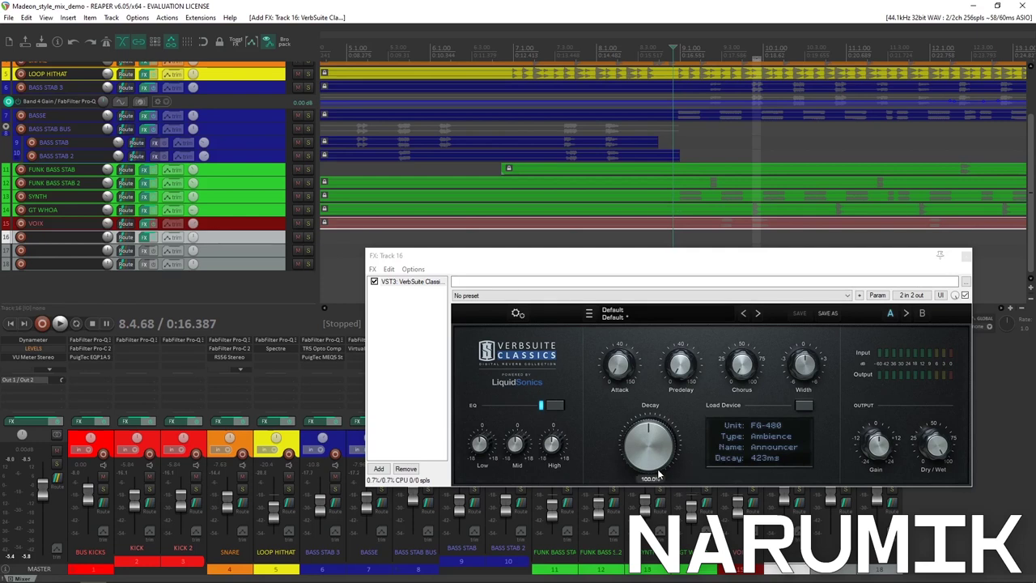
scroll(665, 220, down, 4)
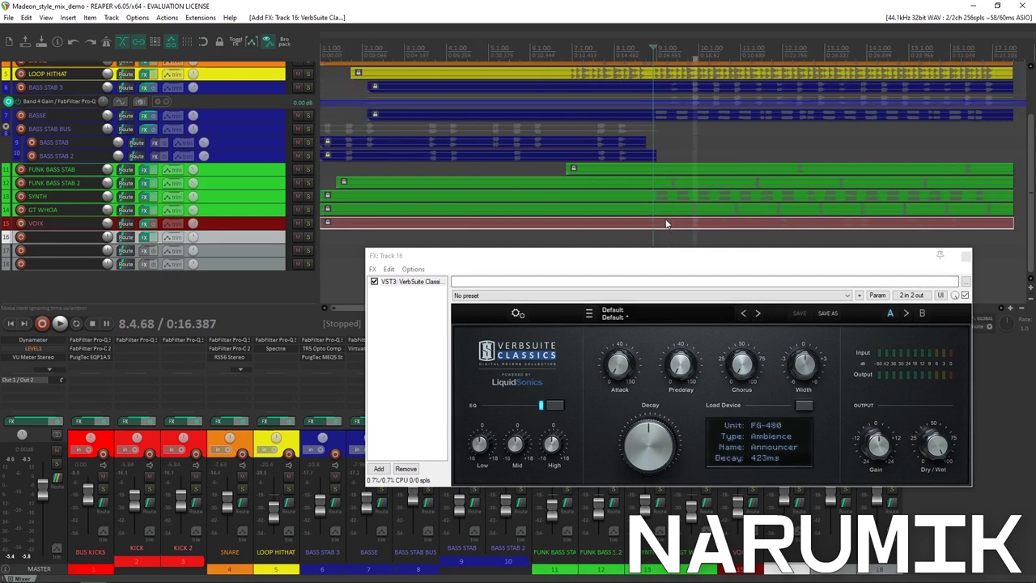
Examine the arrangement from the kick tracks to the voice track, overall and close up around bar 9
scroll(666, 223, up, 4)
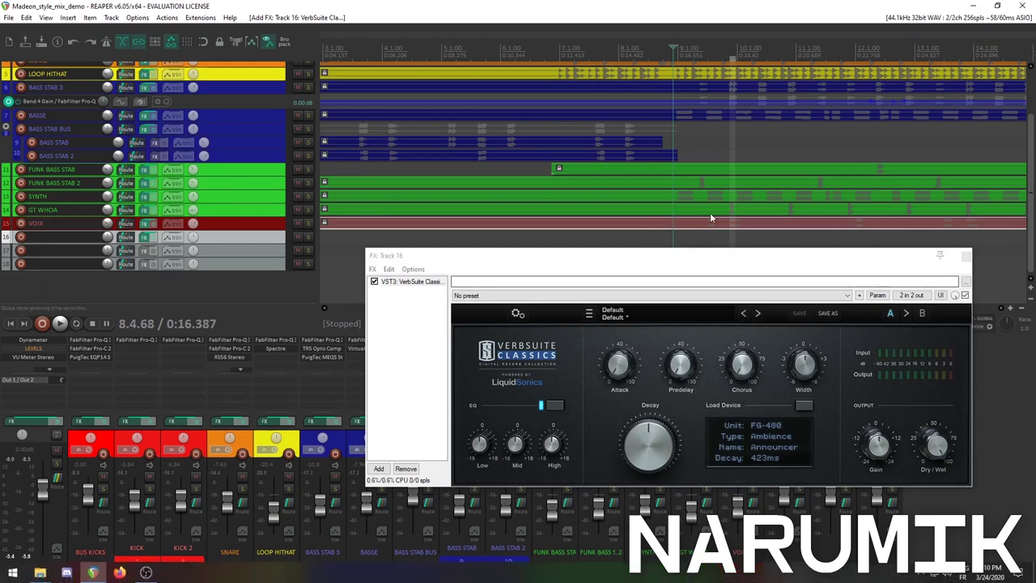
scroll(710, 148, down, 2)
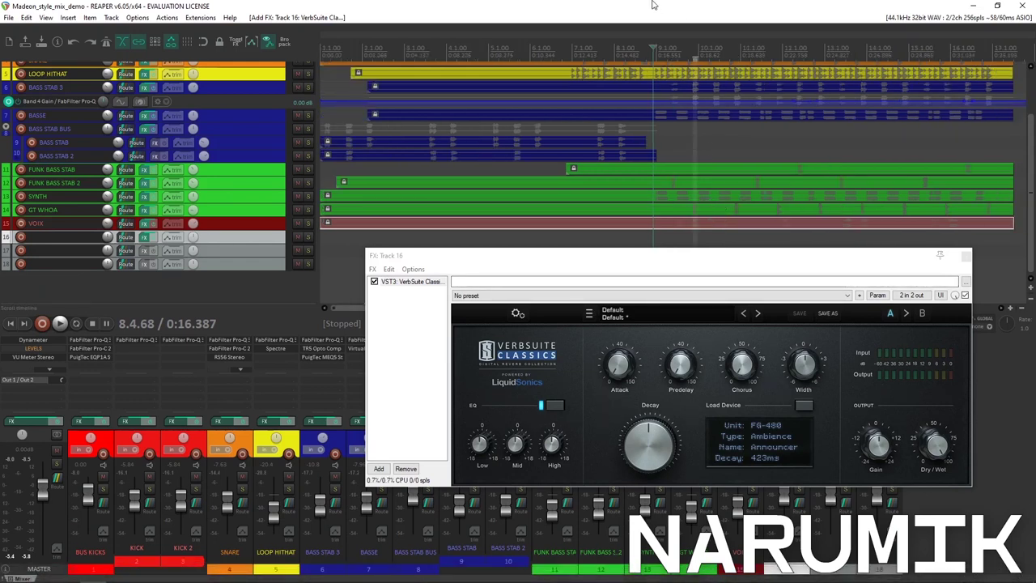
scroll(660, 144, up, 2)
scroll(659, 146, down, 2)
drag(1030, 158, 1031, 110)
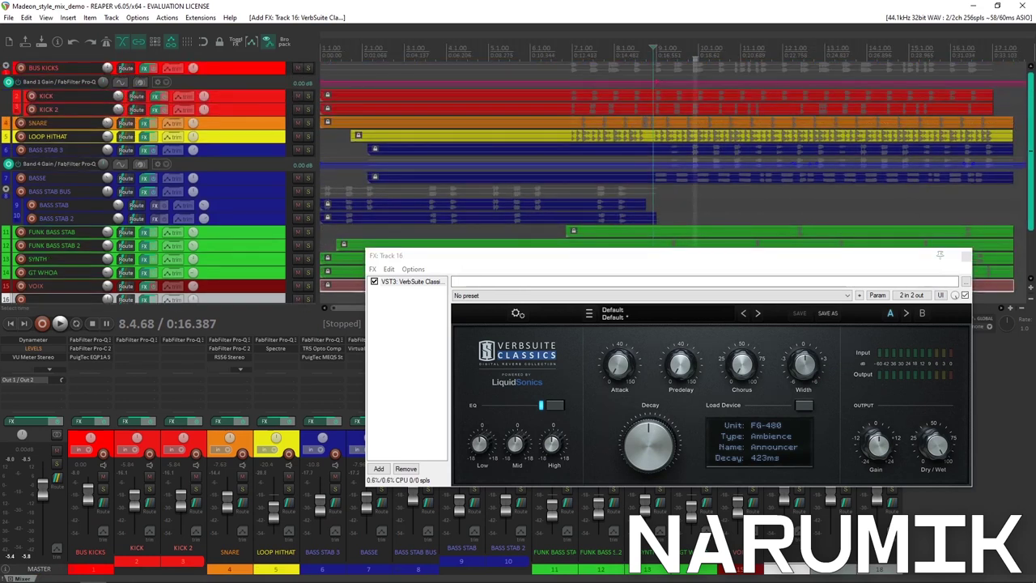
scroll(871, 71, up, 4)
scroll(869, 72, up, 3)
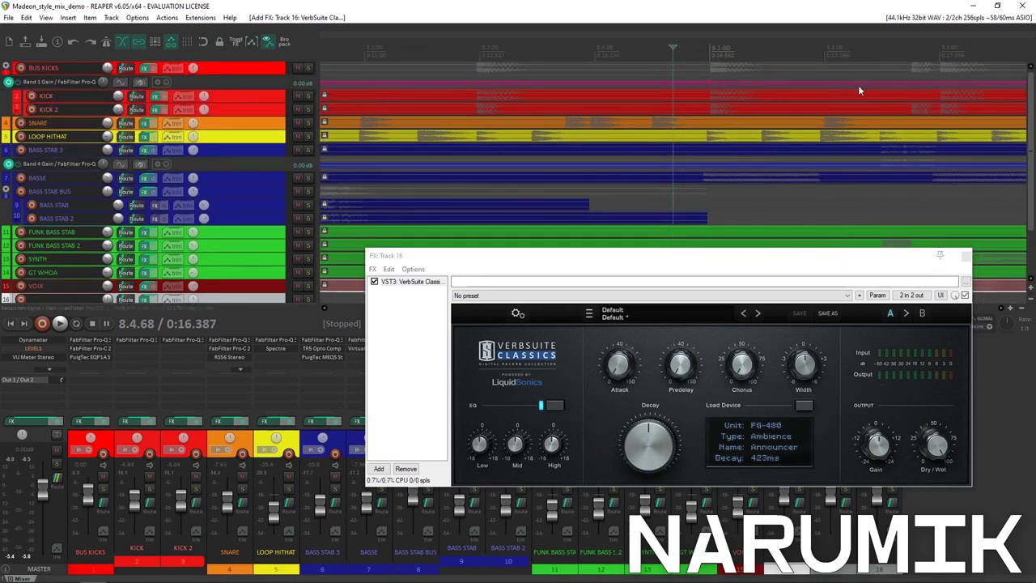
scroll(818, 111, down, 3)
scroll(754, 78, down, 3)
scroll(691, 61, up, 4)
scroll(691, 63, down, 3)
Move the VerbSuite Classics window up over the track area and inspect its decay setting
drag(503, 249, 485, 183)
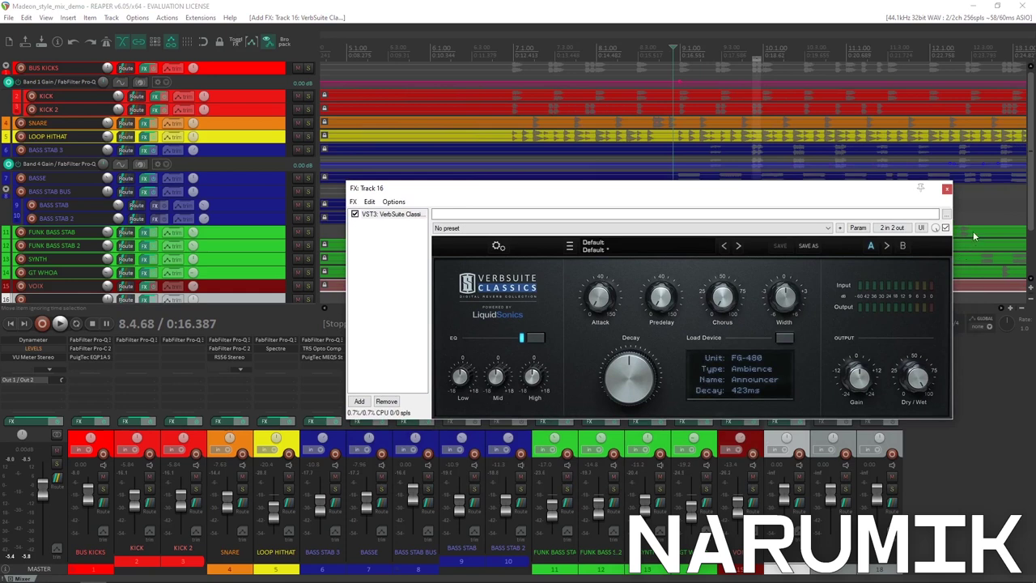
click(622, 388)
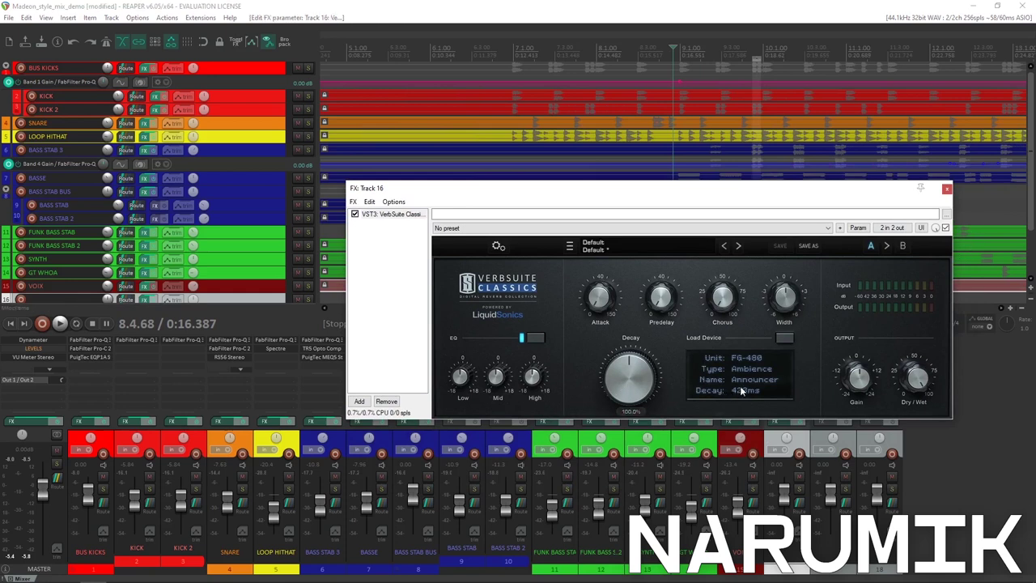
drag(1029, 162, 1030, 207)
click(750, 191)
drag(750, 195, 585, 136)
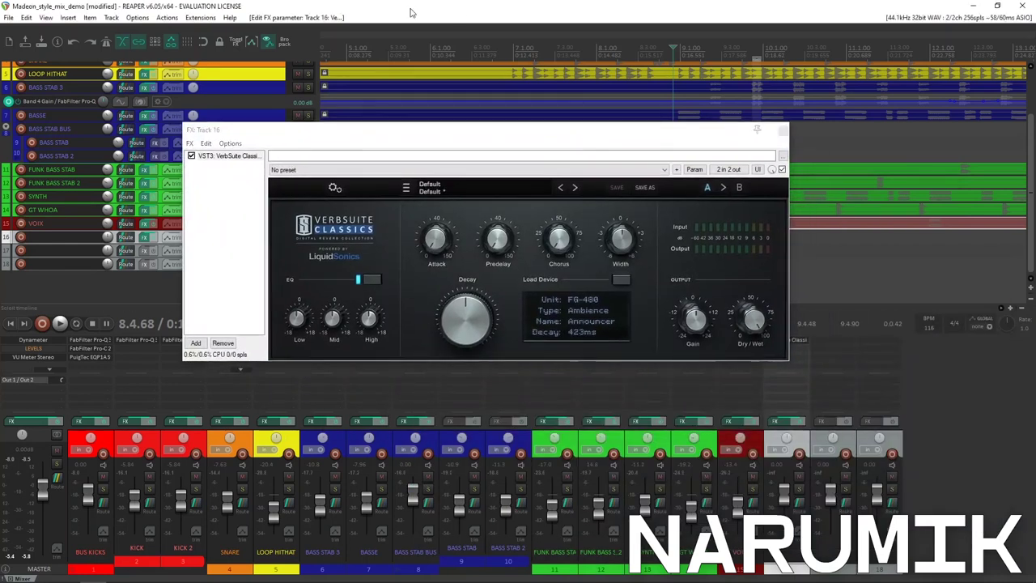
drag(340, 131, 463, 116)
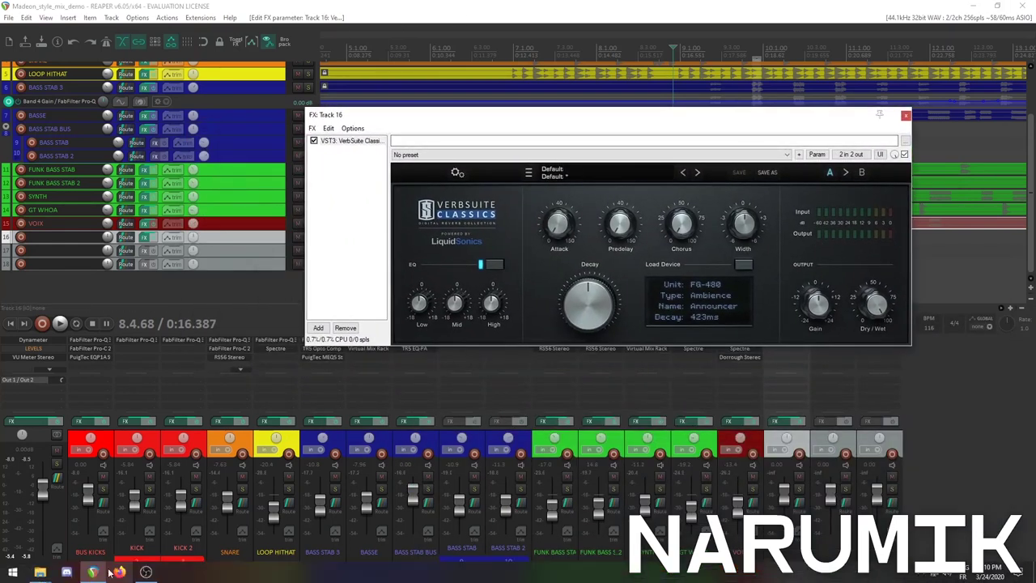
Switch to Firefox and search Startpage for "bpm to ms"
click(118, 572)
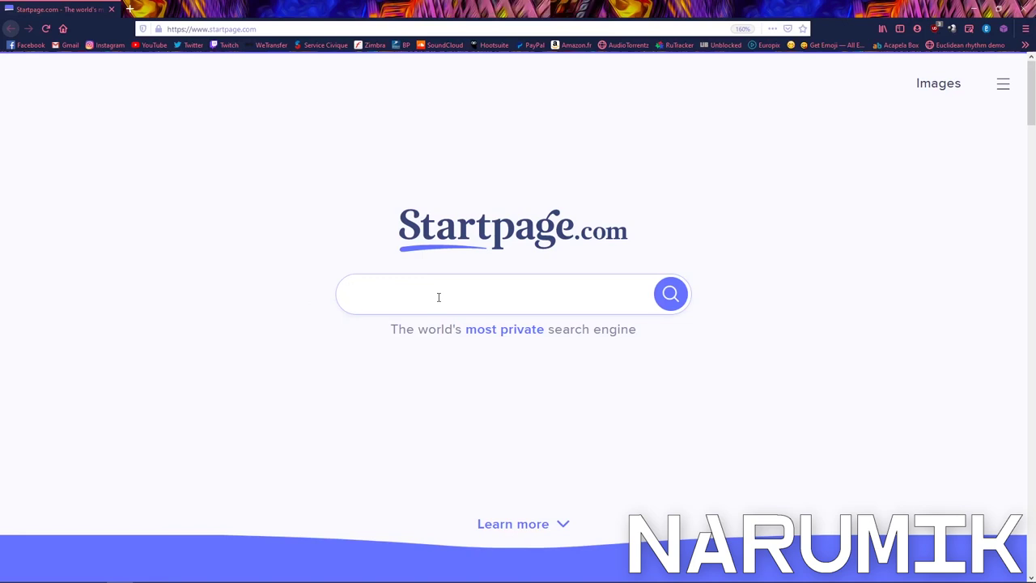
text(pm)
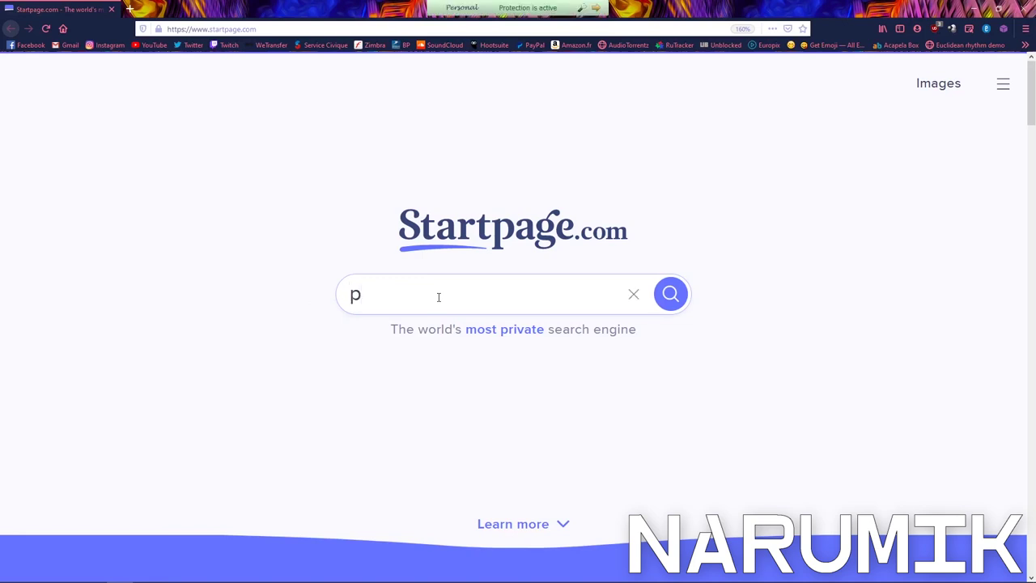
key(BackSpace)
key(BackSpace)
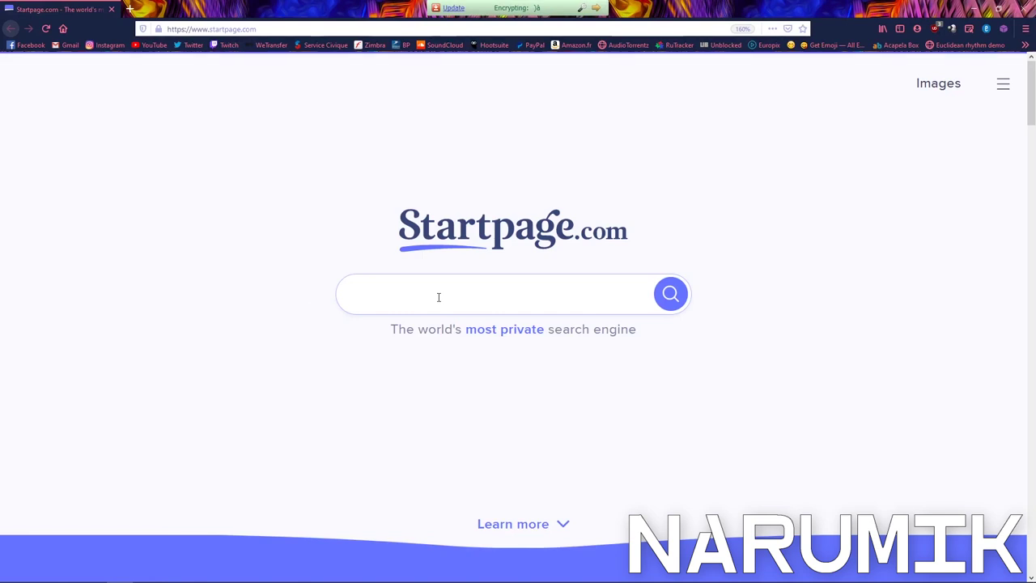
text(bpm to ms)
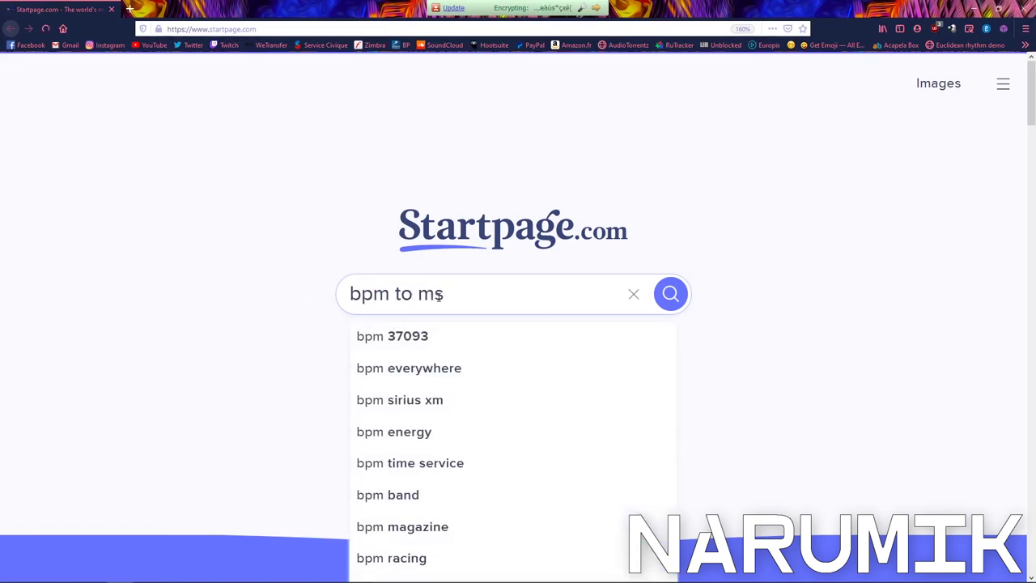
key(Return)
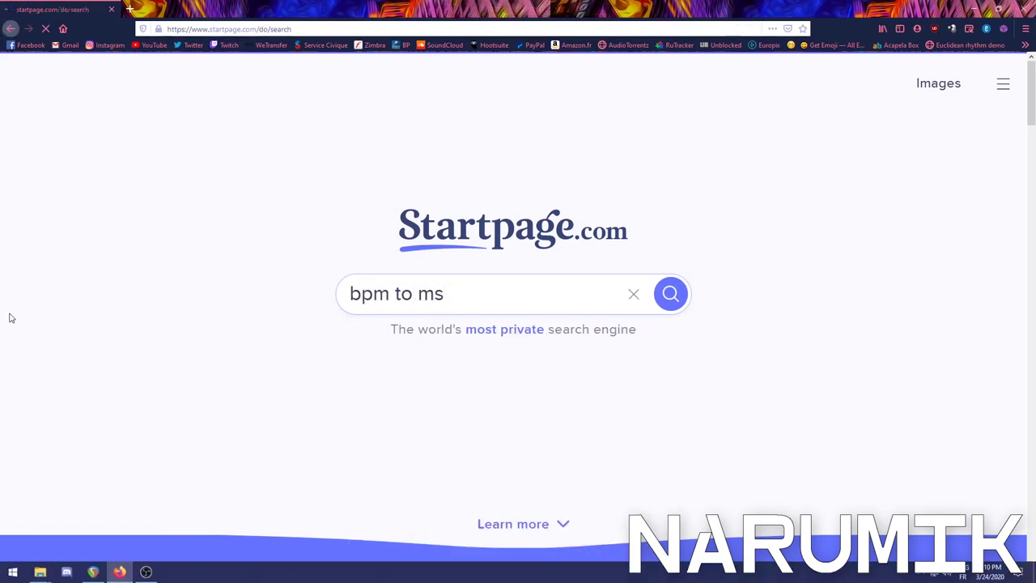
Open the sengpielaudio.com BPM tempo and delay time page from the search results and close the results tab
click(264, 235)
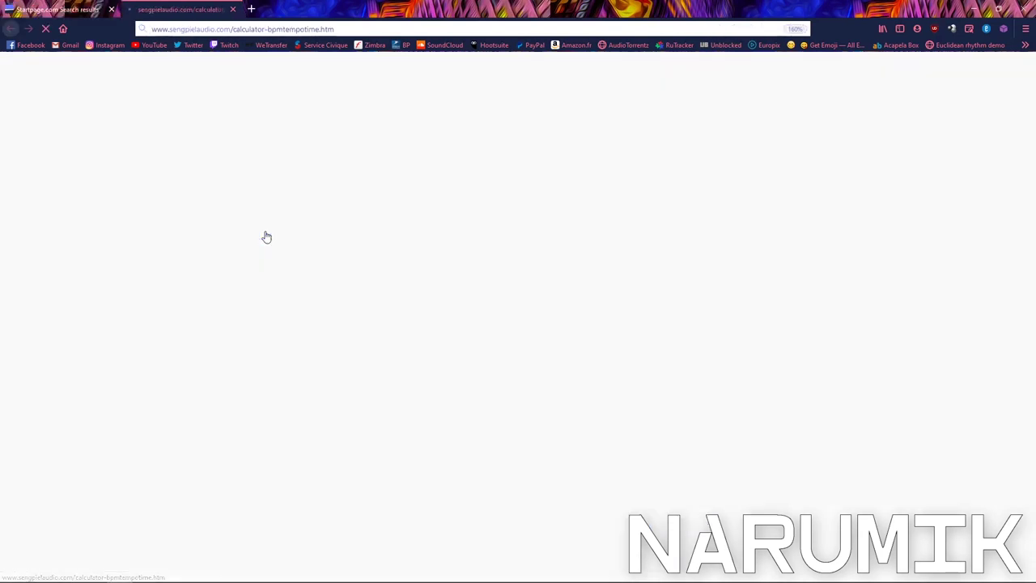
scroll(243, 146, down, 2)
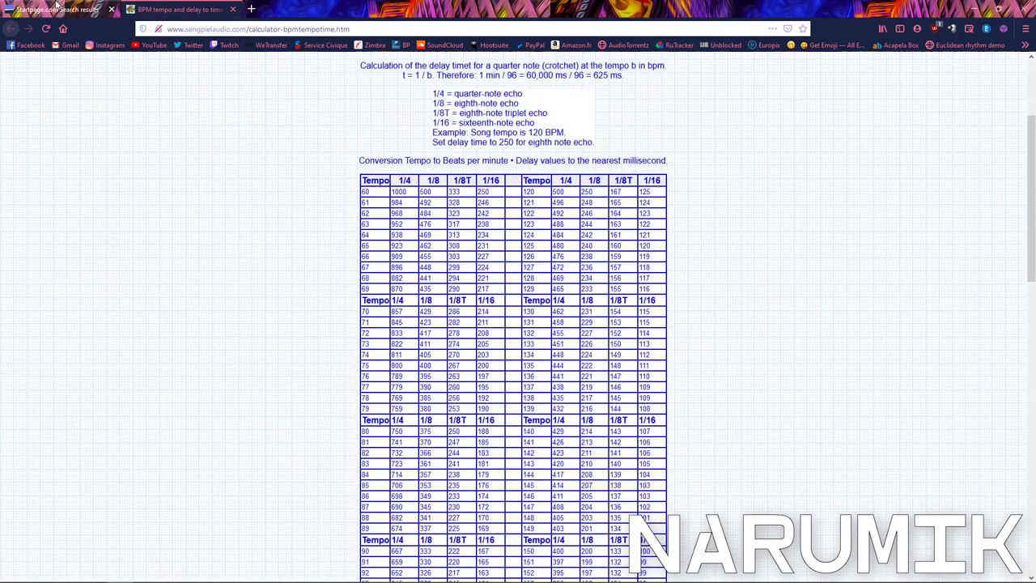
click(112, 9)
Set the BPM Delay Time Calculator to 116 beats per minute for an undotted quarter note
scroll(447, 309, down, 8)
drag(447, 308, 411, 312)
right_click(410, 315)
click(327, 350)
double_click(424, 309)
text(116)
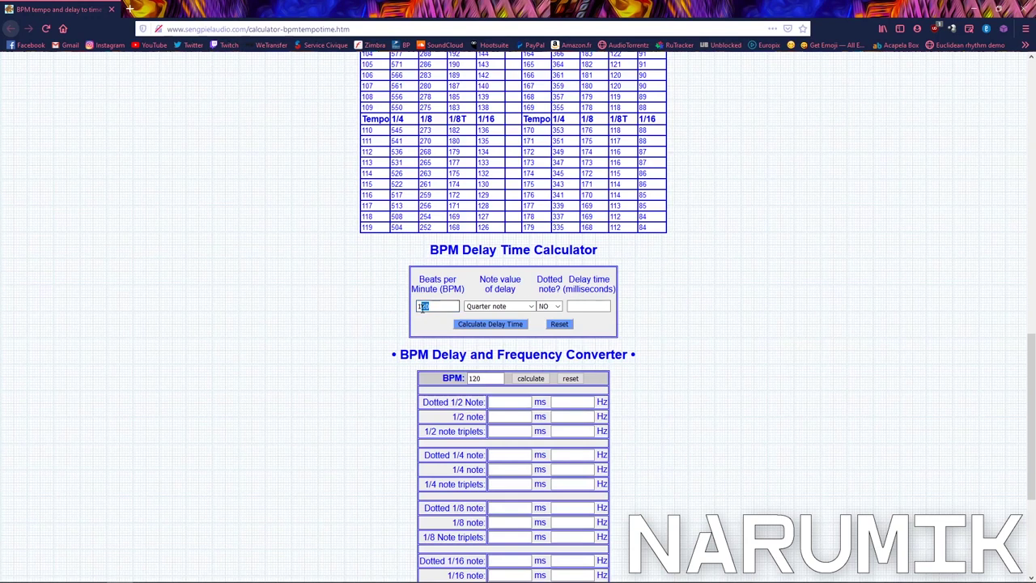
Check the note value choices and the calculated quarter-note delay time, and return to REAPER
click(489, 306)
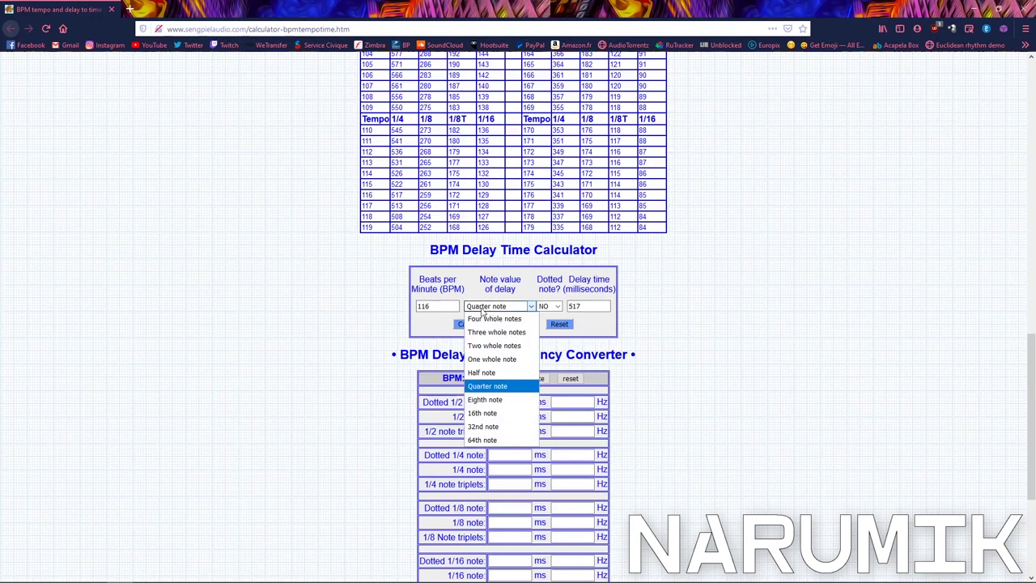
click(484, 311)
click(483, 311)
click(483, 310)
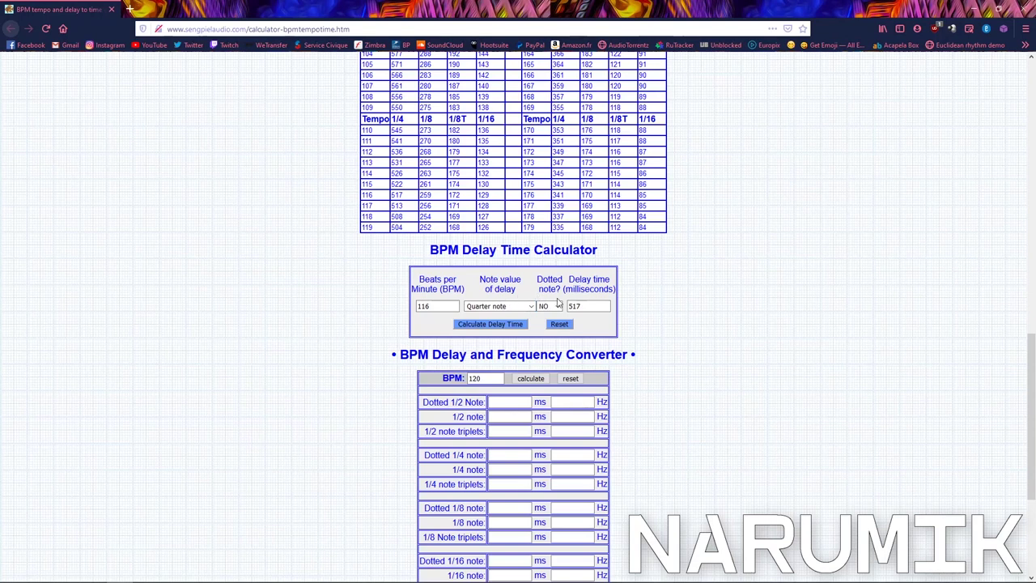
click(513, 326)
right_click(308, 515)
click(288, 265)
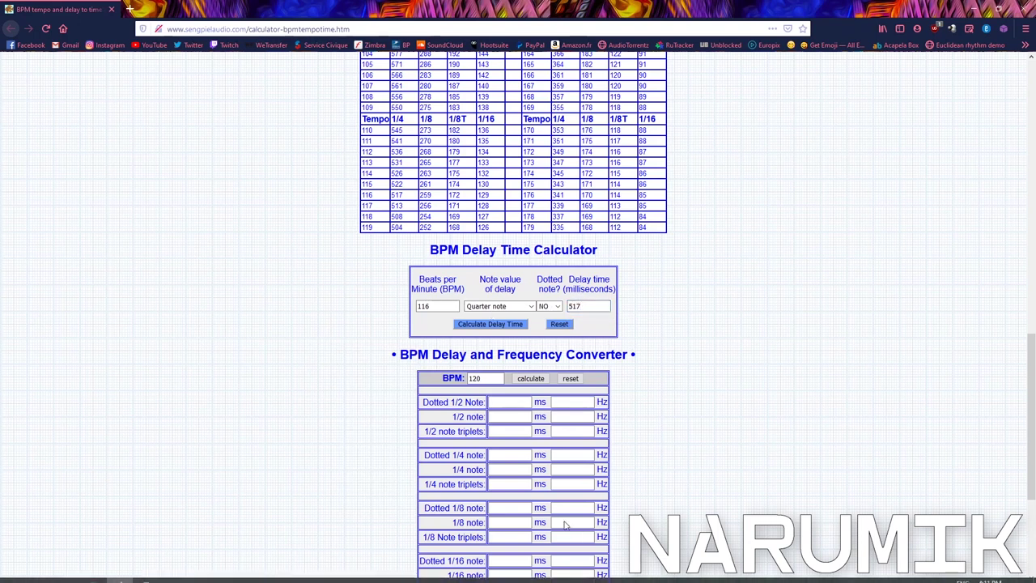
drag(586, 306, 508, 306)
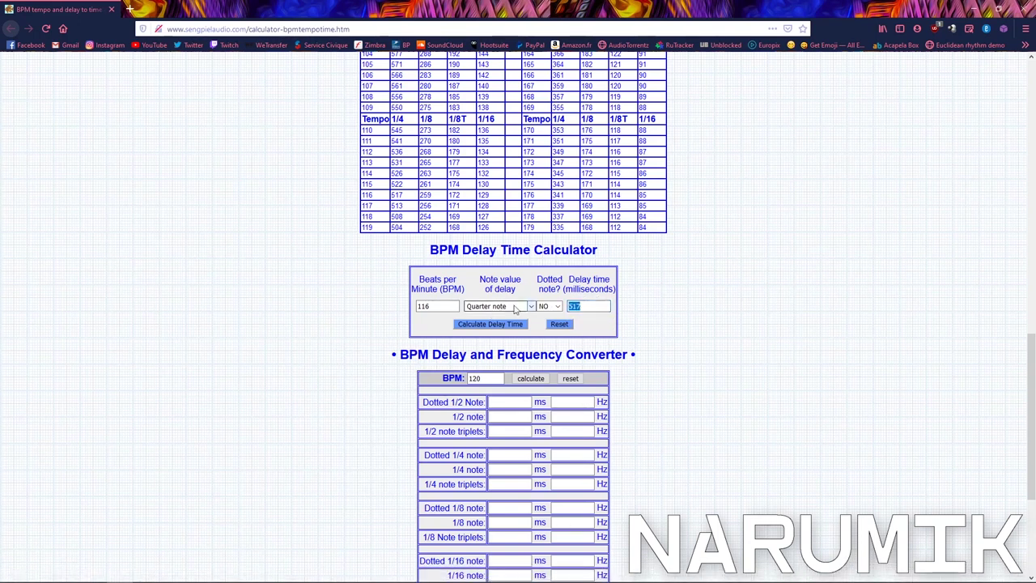
click(573, 306)
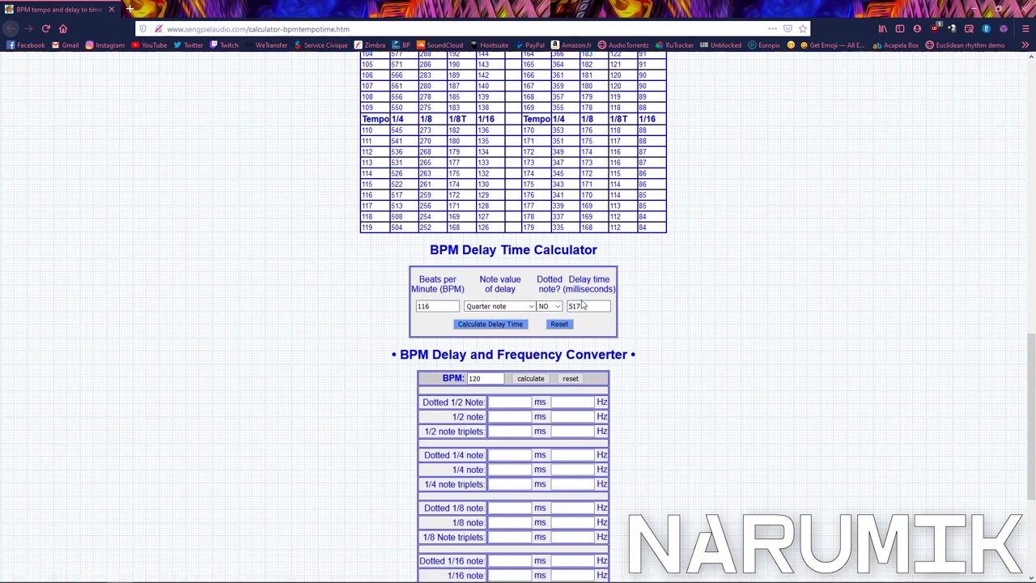
click(977, 7)
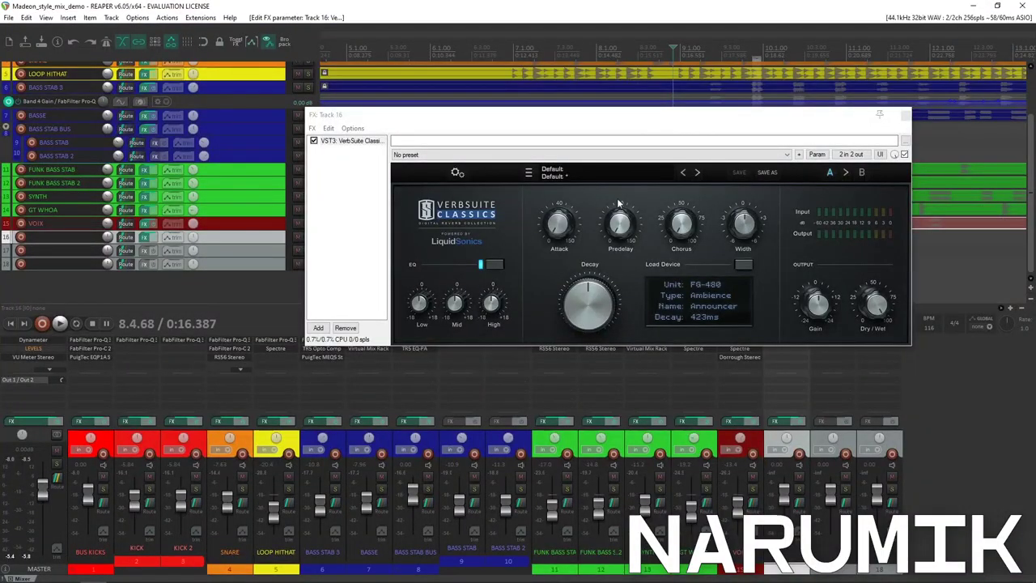
Move the VerbSuite Classics window down off the bass tracks and inspect the arrangement around bar 9
drag(619, 119, 617, 206)
click(615, 5)
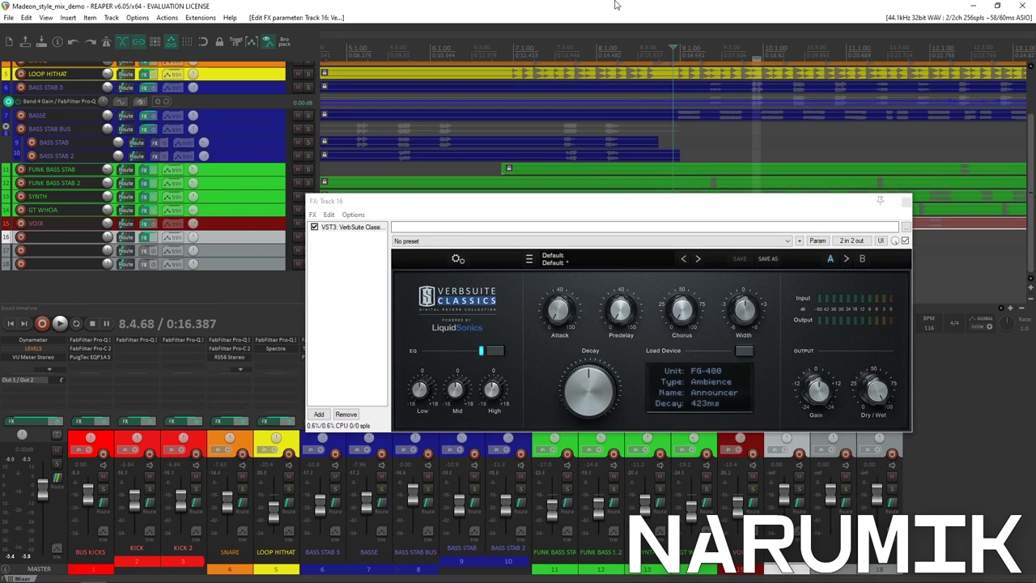
scroll(648, 126, down, 3)
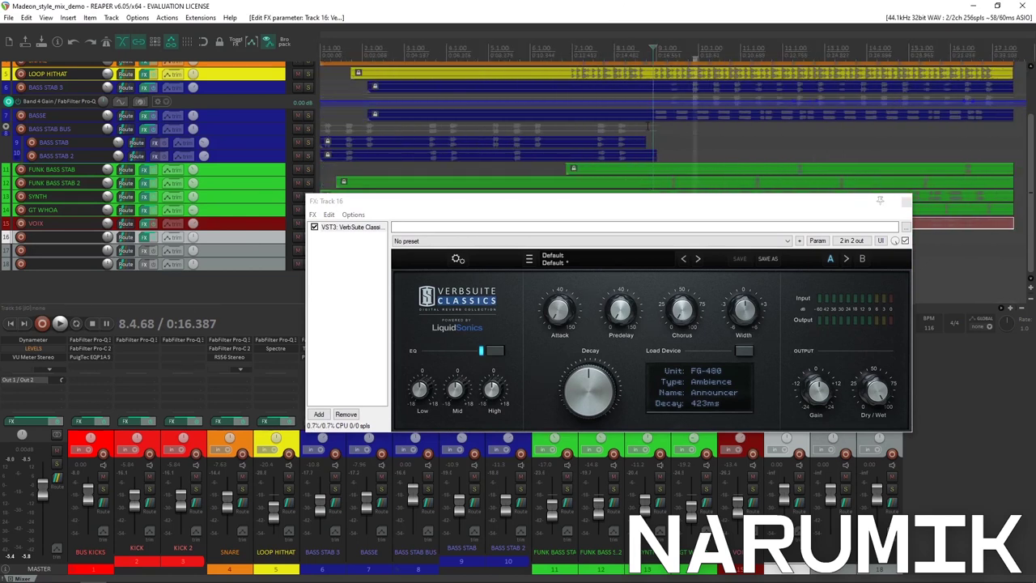
scroll(648, 126, up, 4)
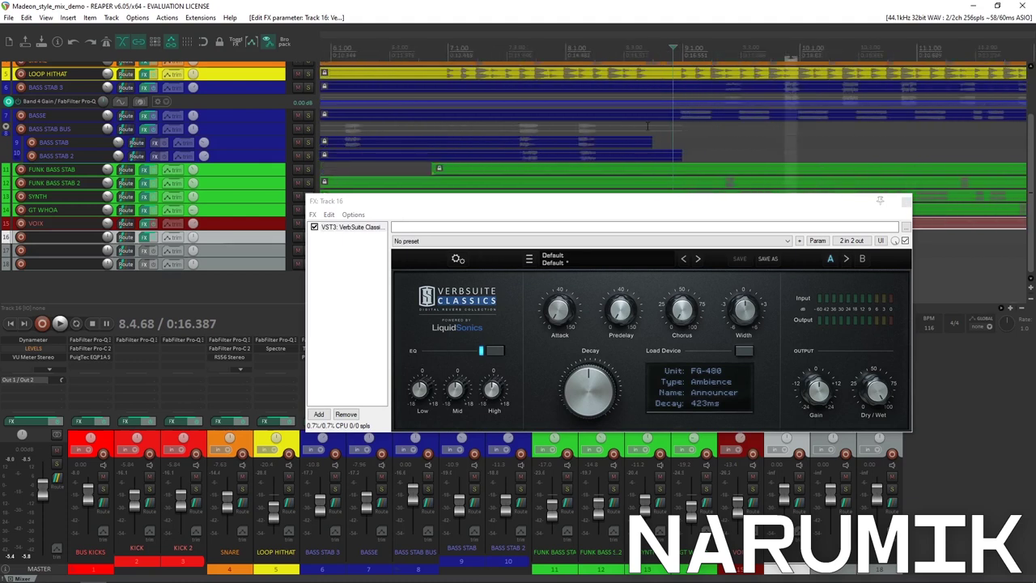
scroll(647, 126, up, 3)
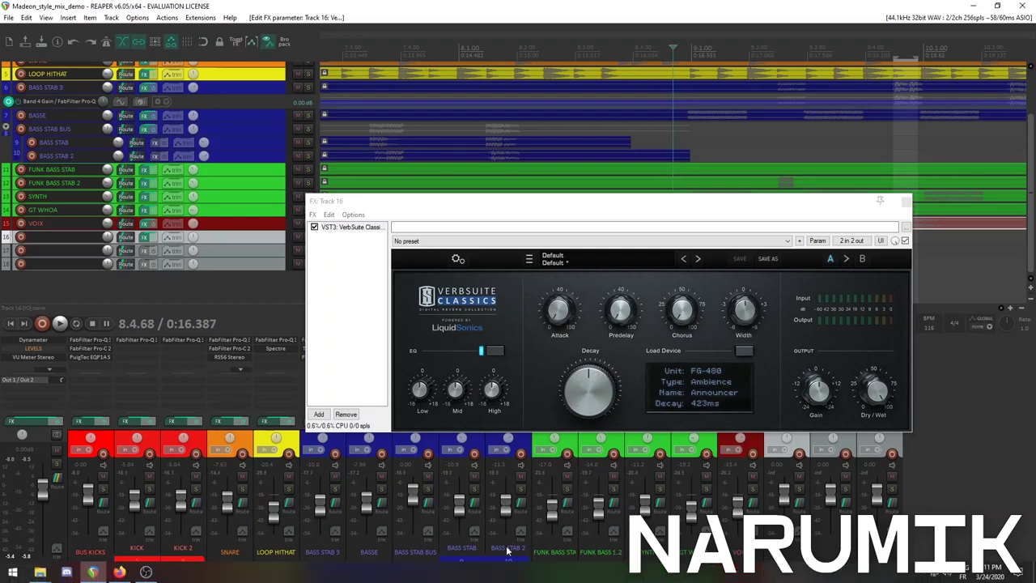
Recheck the delay time in the Firefox calculator and set the VerbSuite Classics decay to 500 ms (118%)
click(120, 573)
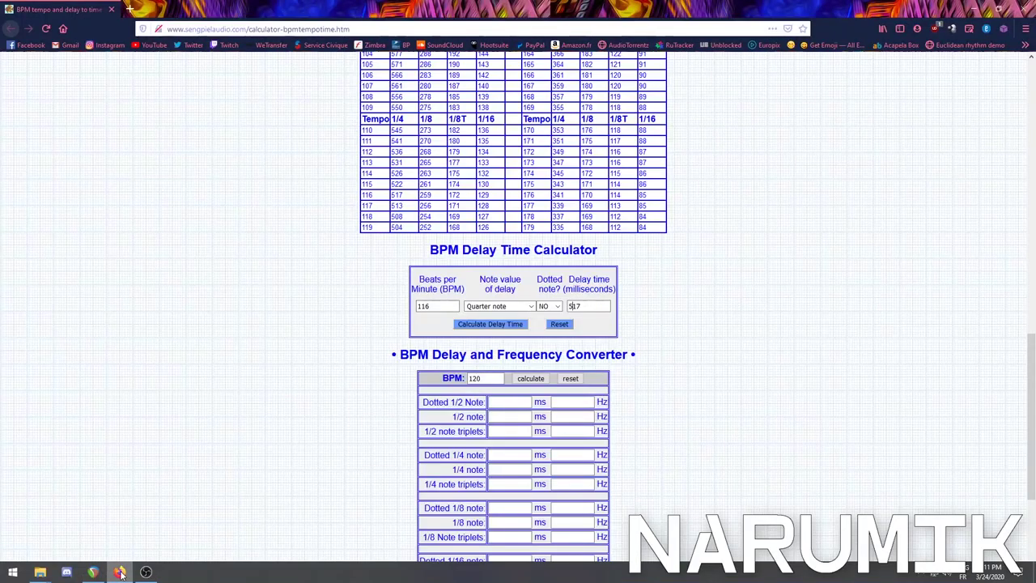
click(120, 573)
drag(585, 379, 597, 376)
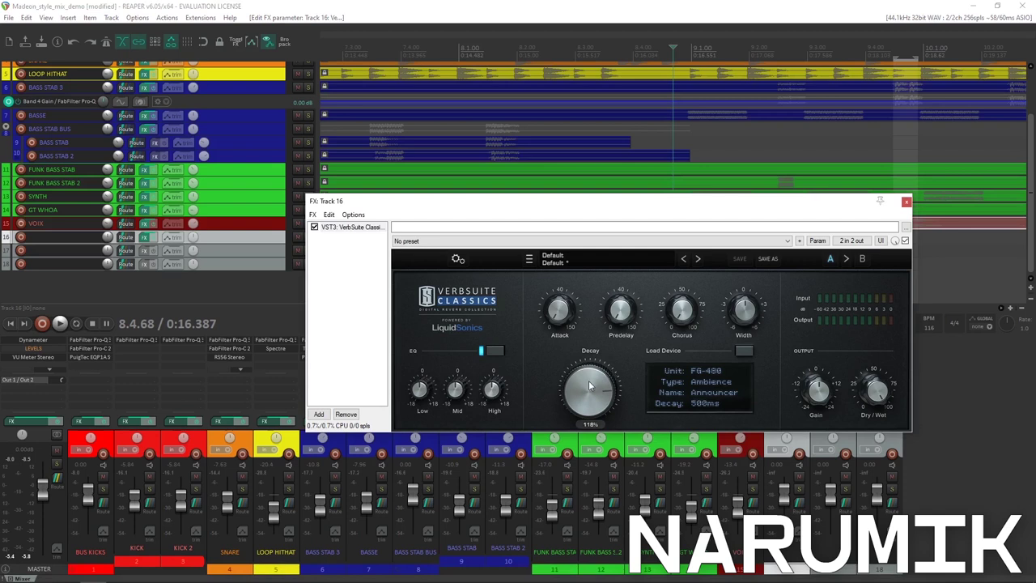
Show slightly more of the timeline and move the VerbSuite Classics window to uncover the SYNTH and GT WHOA tracks
mouse_move(616, 316)
click(541, 4)
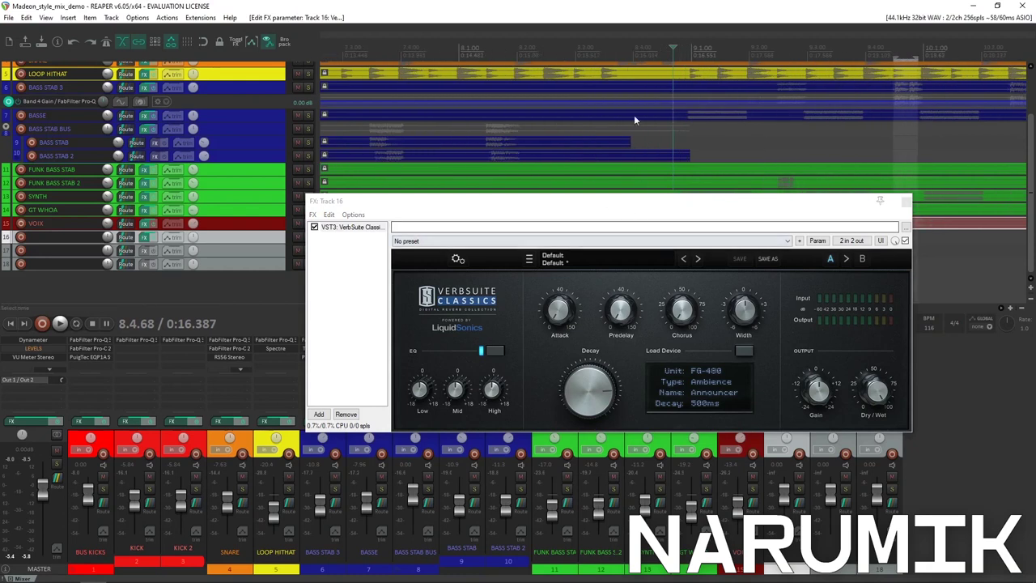
scroll(635, 118, down, 1)
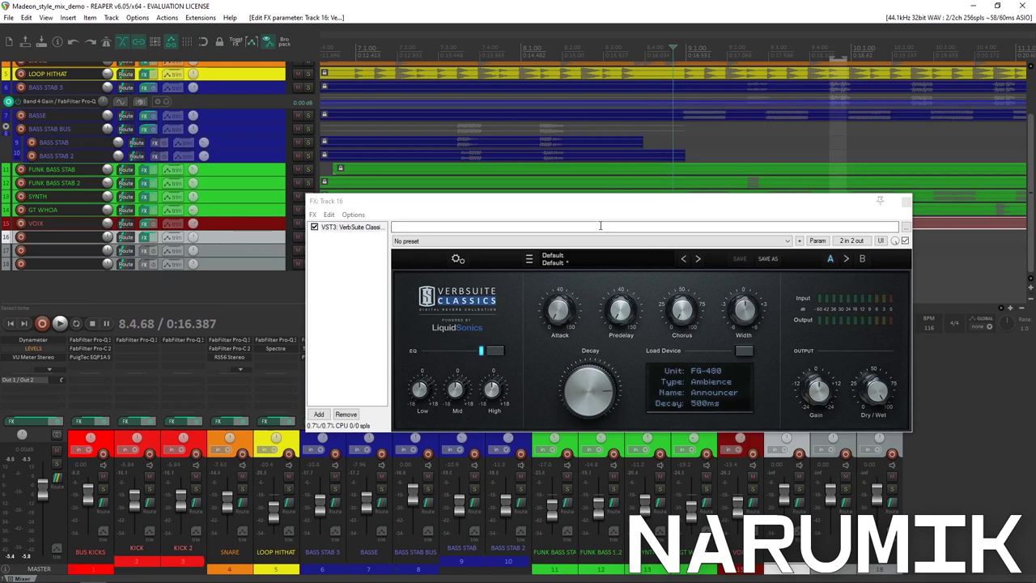
drag(601, 208, 621, 231)
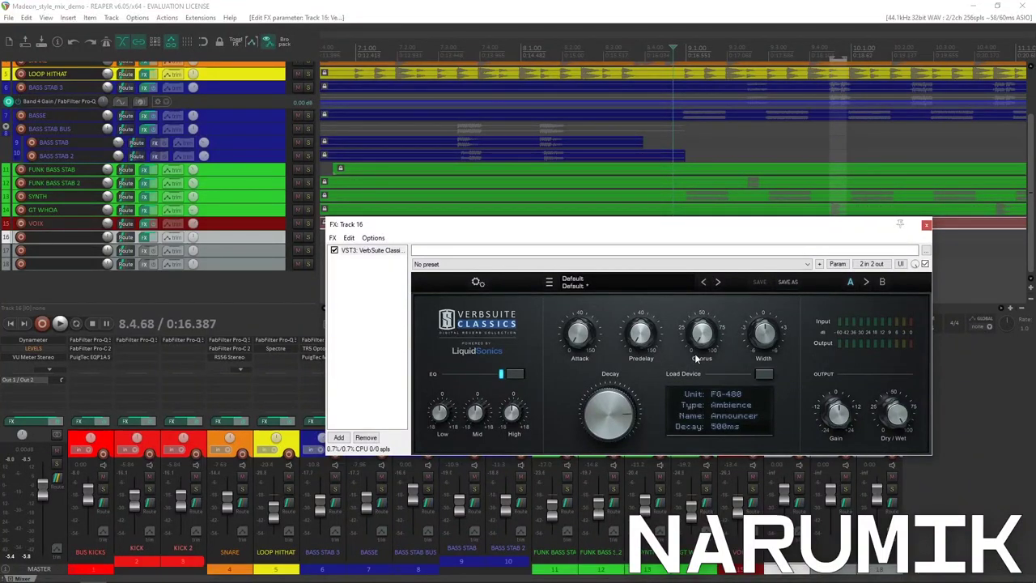
Adjust the reverb's Predelay to about 13 ms, glancing at the delay calculator in the browser
drag(645, 339, 648, 301)
drag(646, 347, 648, 312)
click(636, 397)
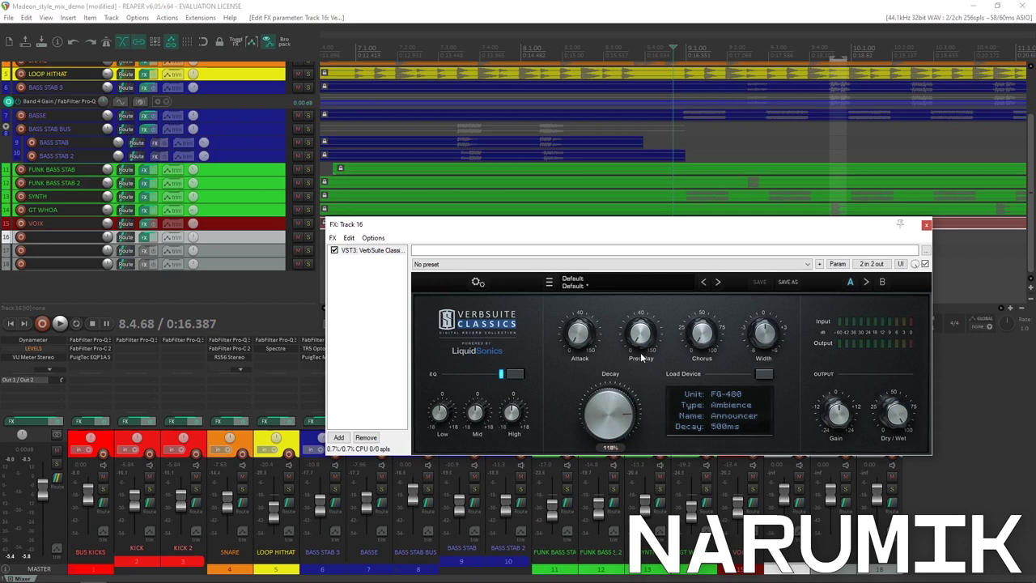
mouse_move(632, 399)
scroll(629, 200, down, 2)
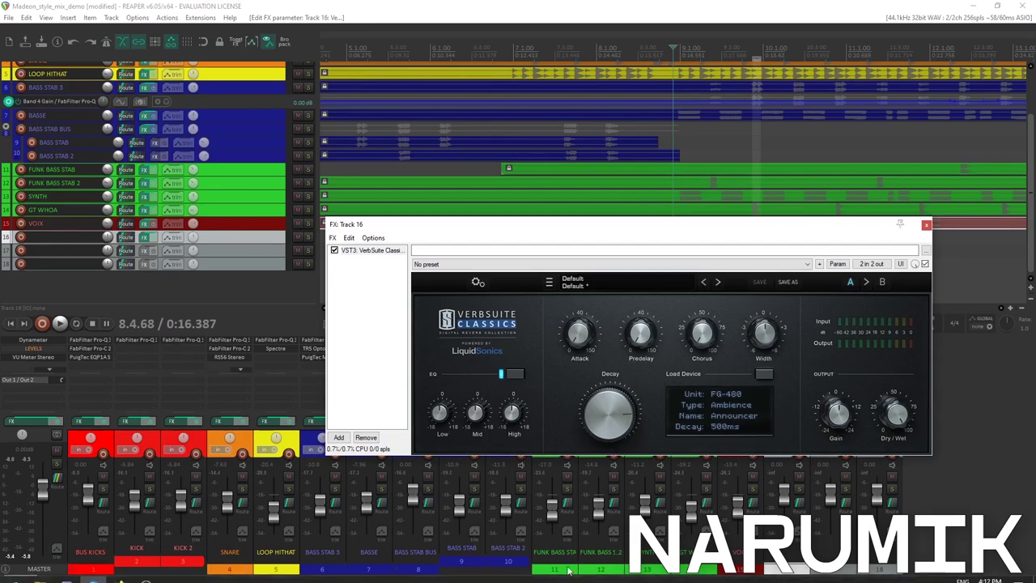
click(126, 572)
click(126, 572)
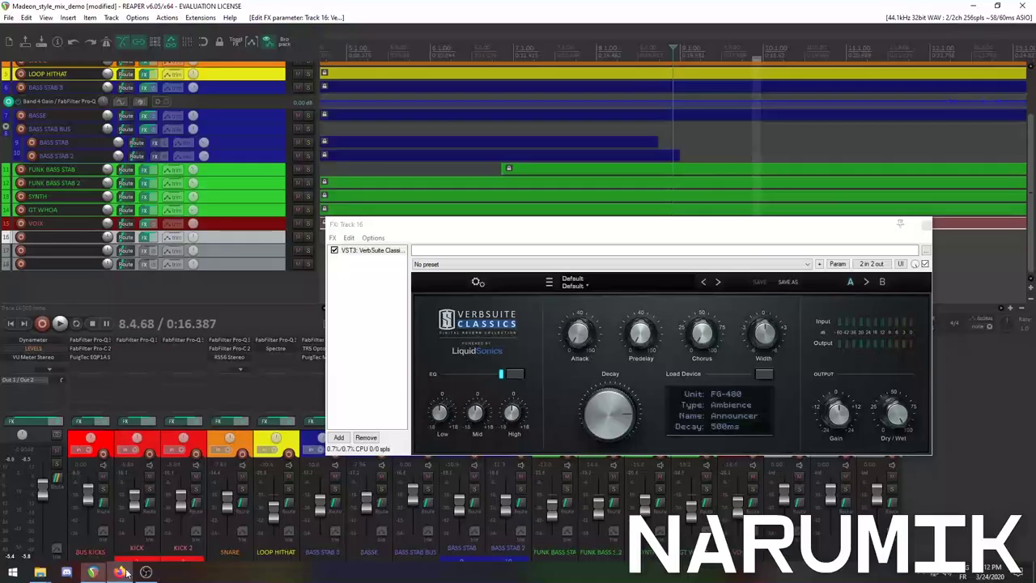
mouse_move(646, 326)
drag(646, 325, 638, 295)
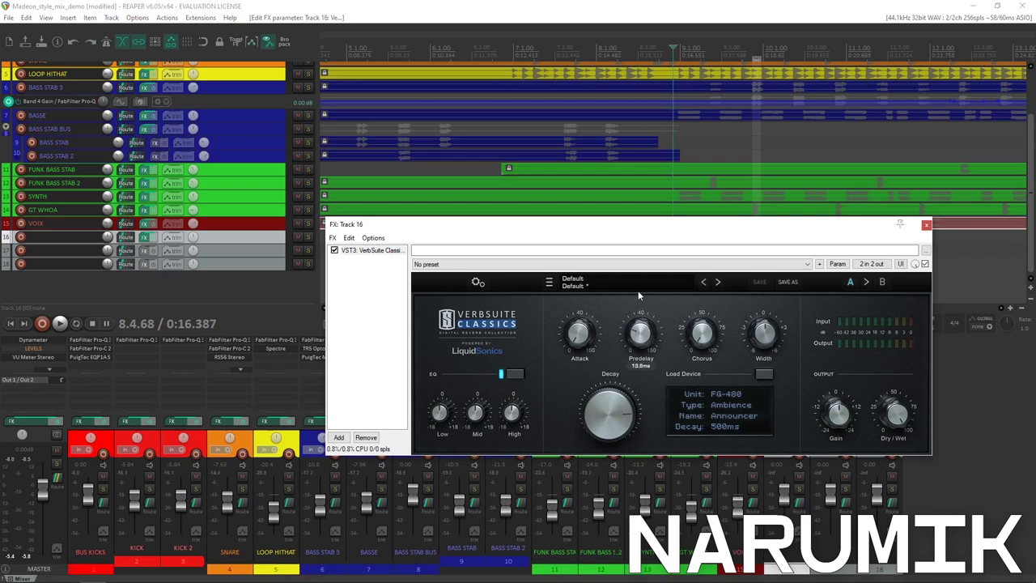
Save the project with the adjusted reverb predelay
click(574, 3)
key(ctrl+s)
scroll(591, 89, down, 5)
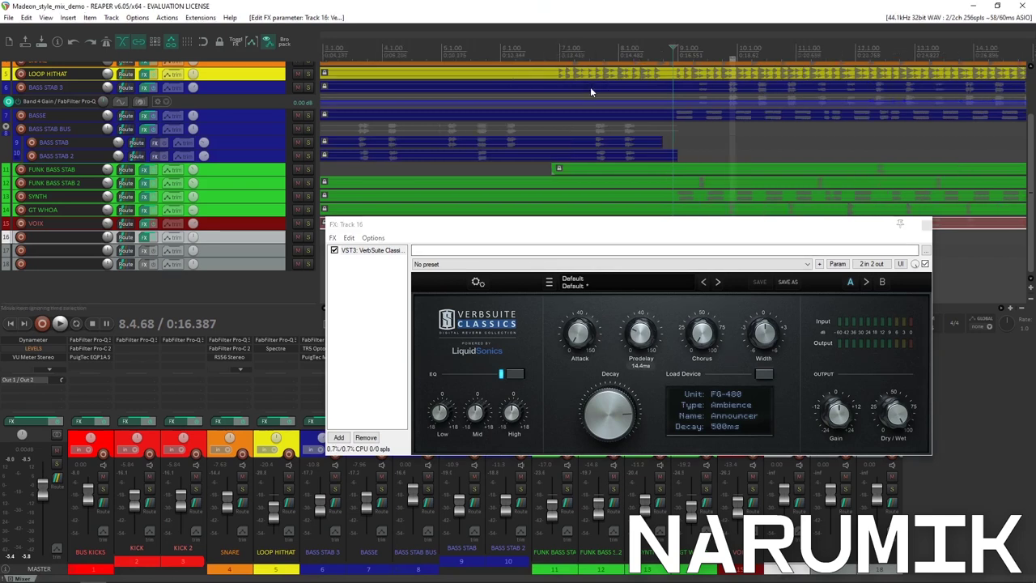
Place the edit cursor at about 6.4.36, just before the kicks enter at bar 7, and play briefly
drag(1032, 162, 1032, 113)
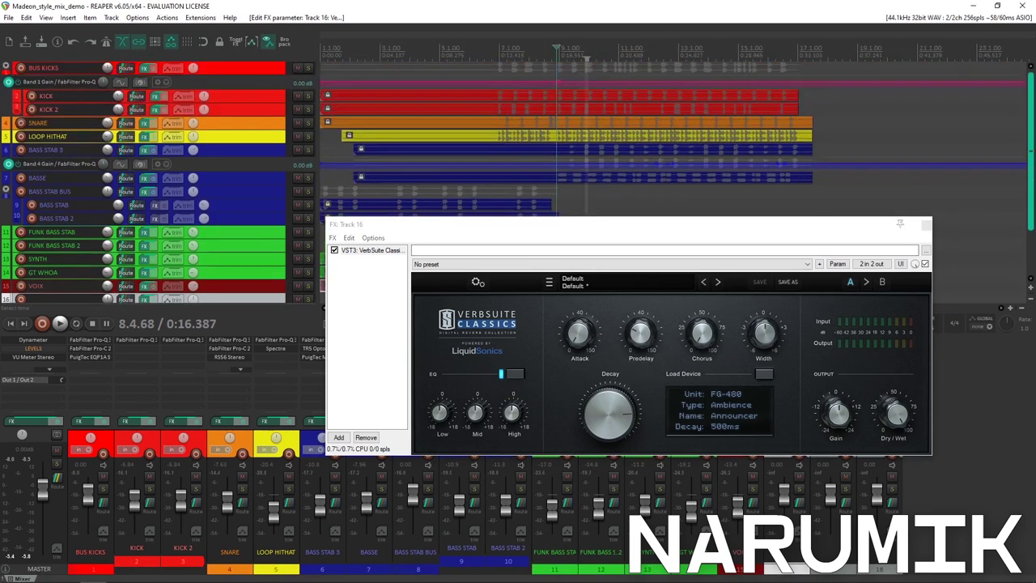
scroll(845, 105, up, 8)
scroll(836, 115, down, 7)
click(551, 65)
key(space)
key(space)
scroll(726, 78, up, 3)
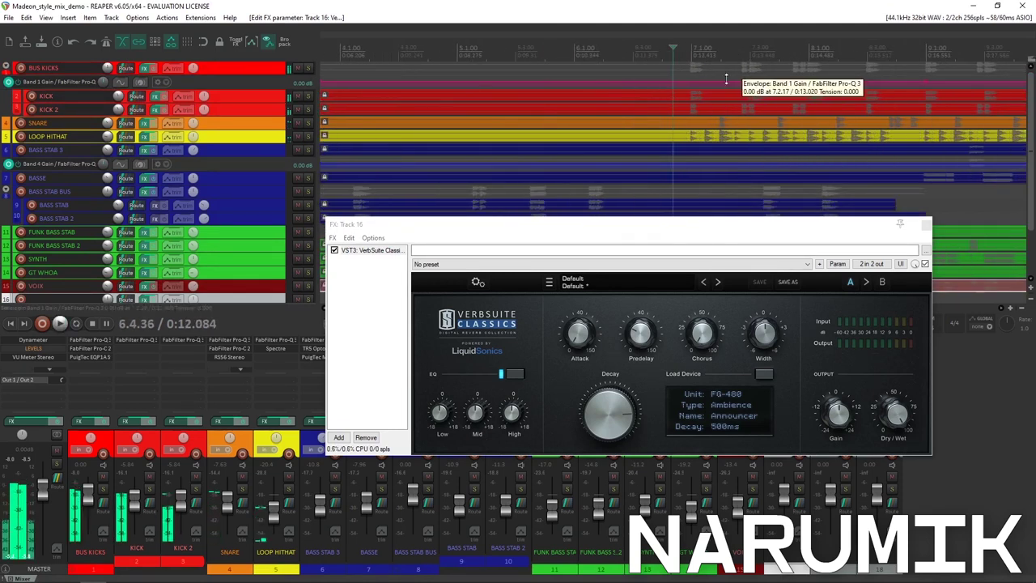
Add a send from BUS KICKS to reverb track 16 and close that track's VerbSuite Classics window
click(241, 70)
drag(479, 225, 536, 86)
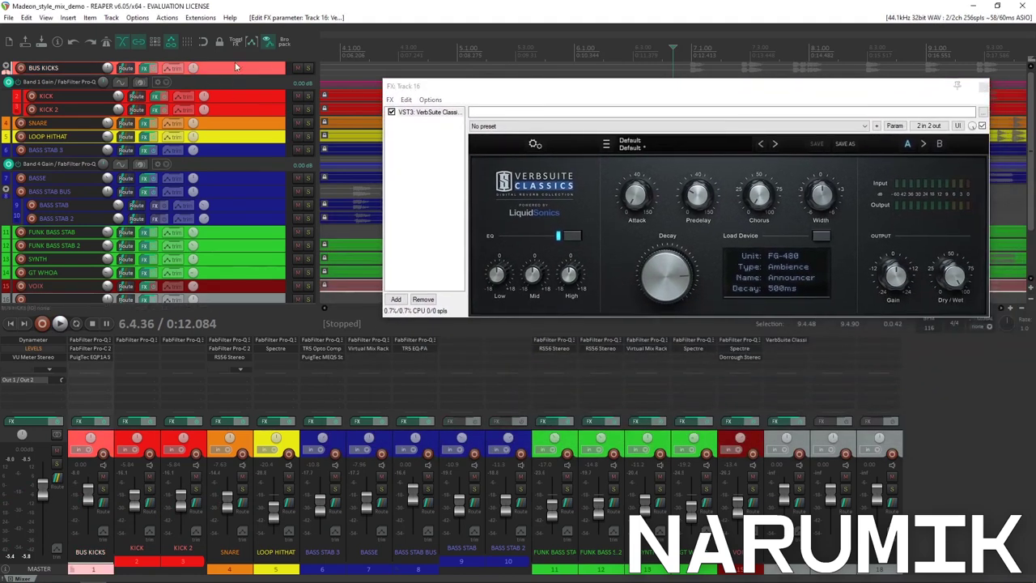
scroll(134, 77, down, 3)
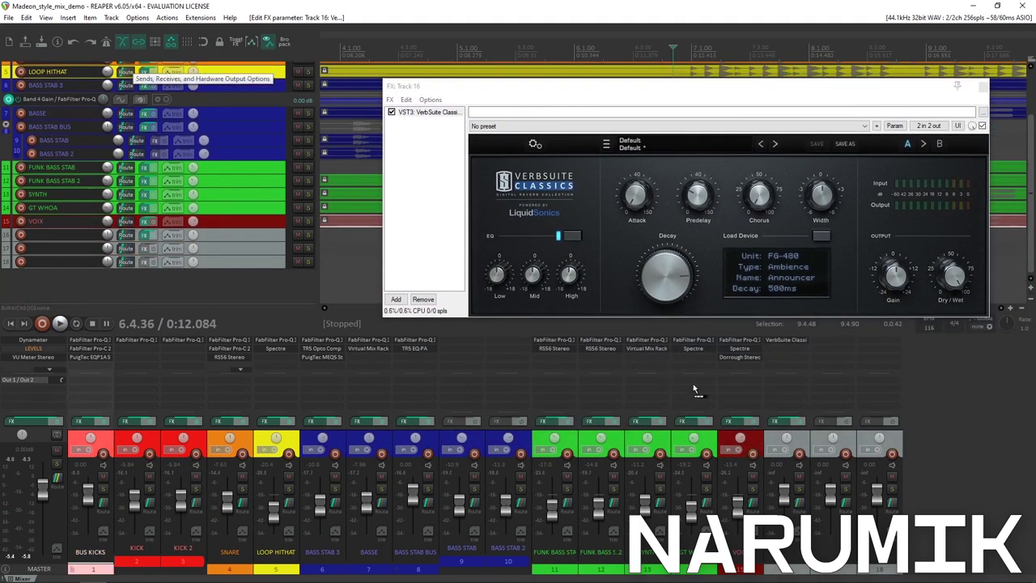
drag(787, 398, 789, 398)
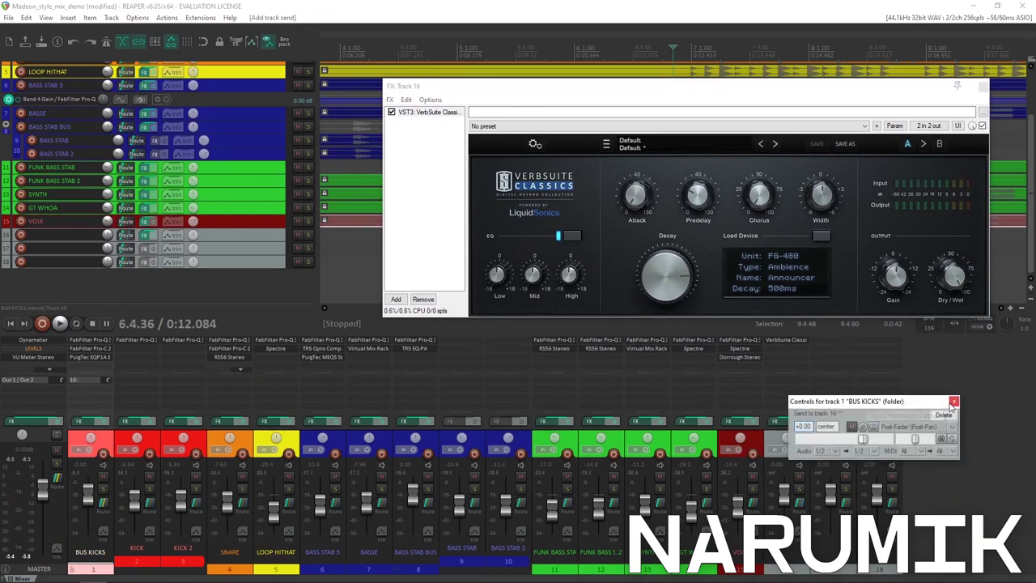
drag(765, 86, 451, 270)
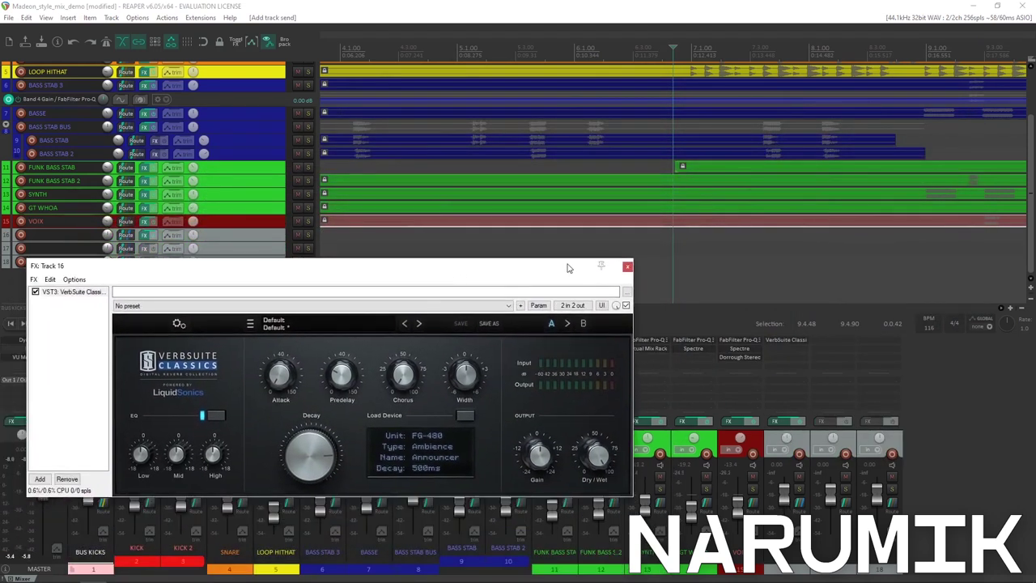
click(627, 268)
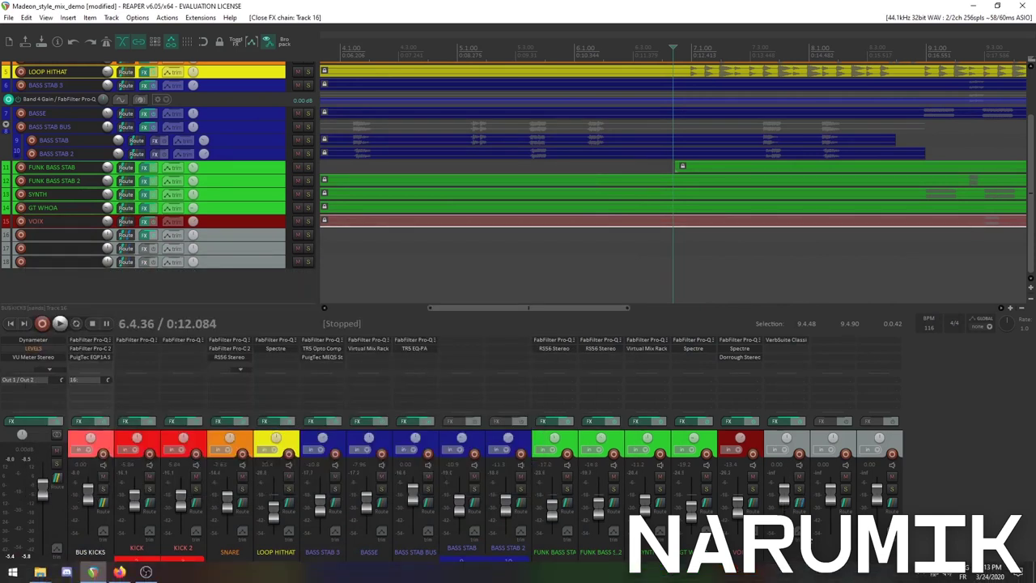
Play the section from just before bar 7 to hear the kicks through the new reverb send
key(space)
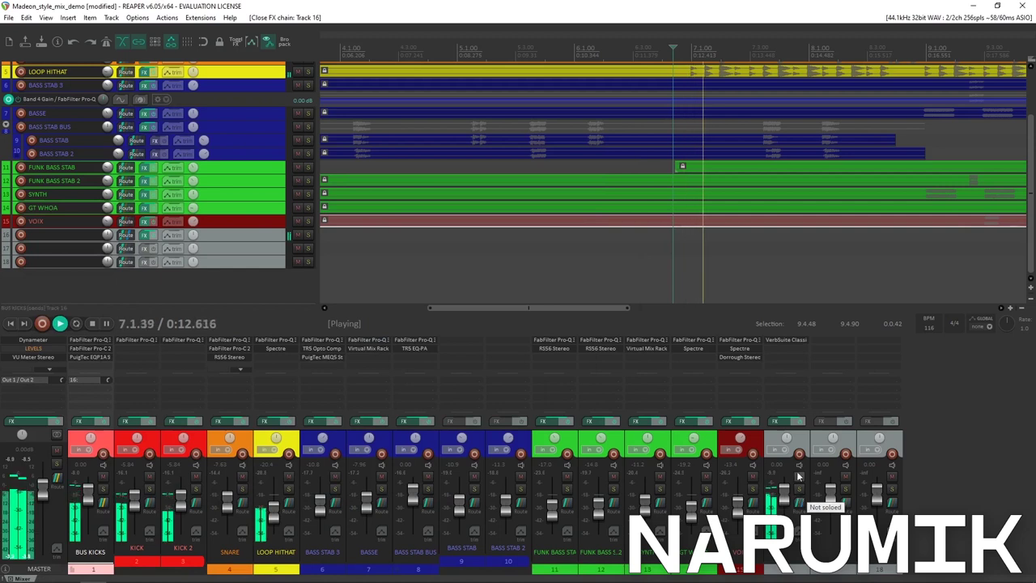
scroll(573, 223, down, 5)
key(space)
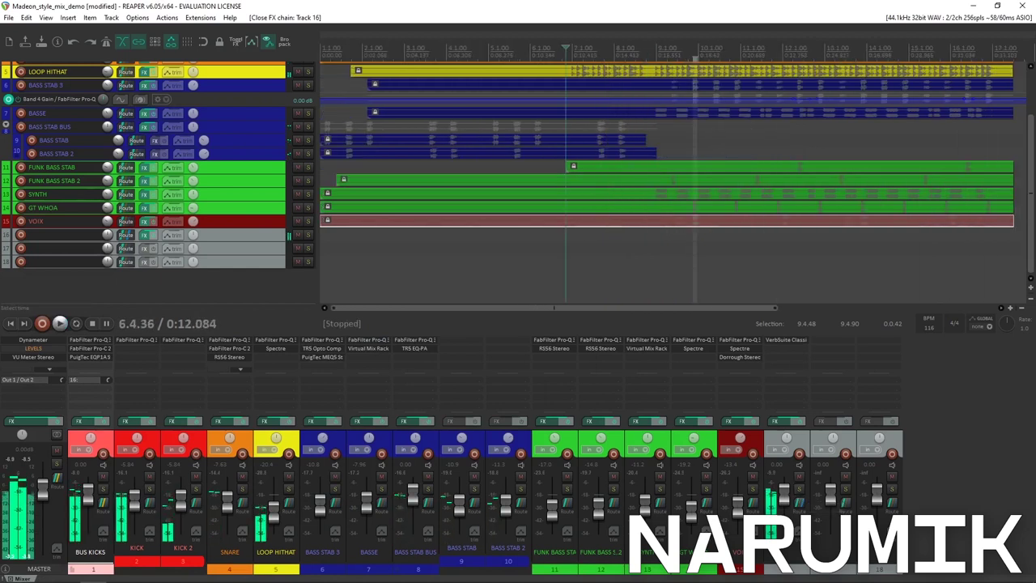
drag(1033, 223, 1030, 101)
scroll(728, 91, up, 3)
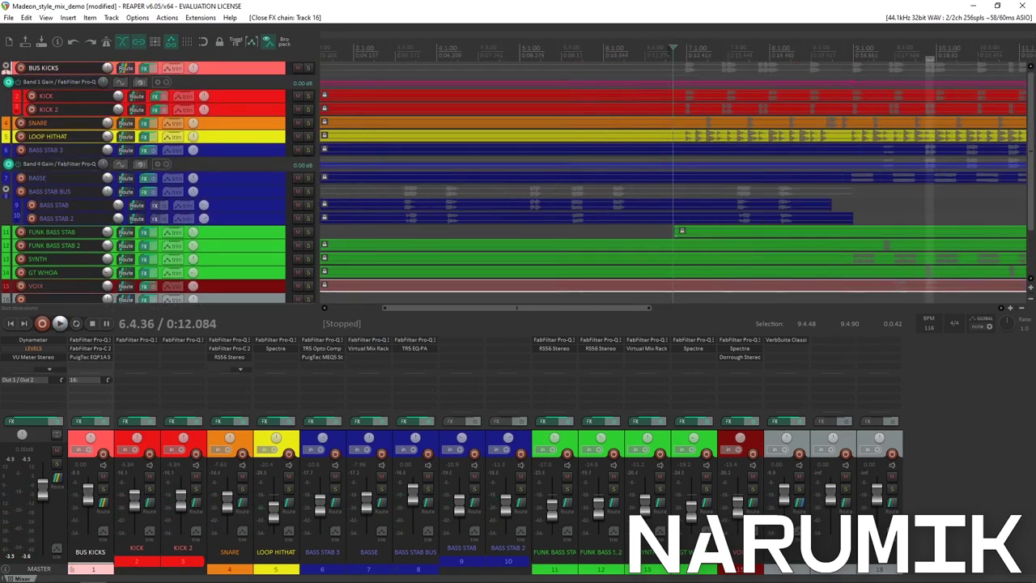
Lower the BUS KICKS send to track 16 to about -19.35 dB, check it in playback and save the project
click(125, 68)
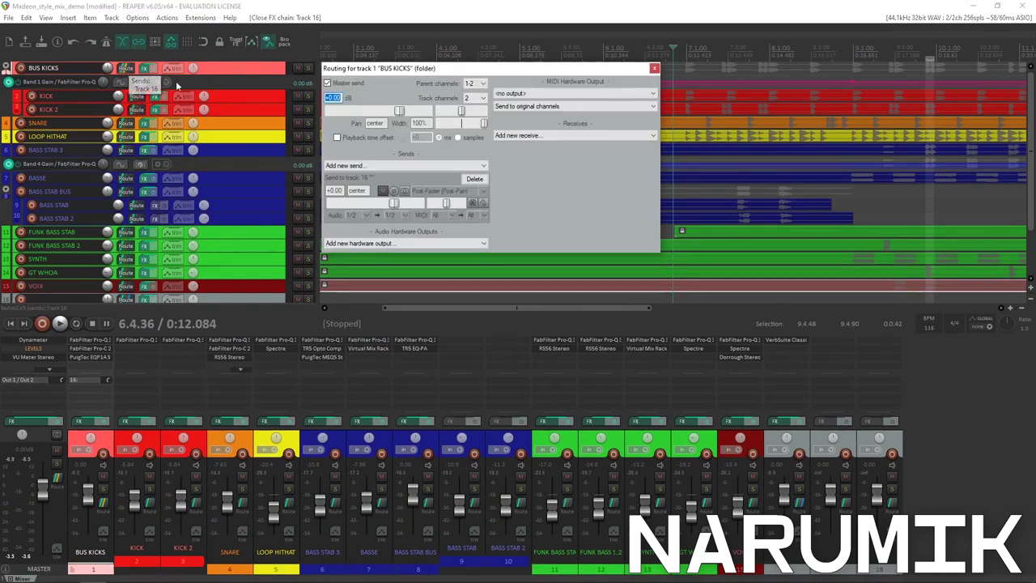
drag(394, 204, 365, 202)
key(space)
key(space)
key(space)
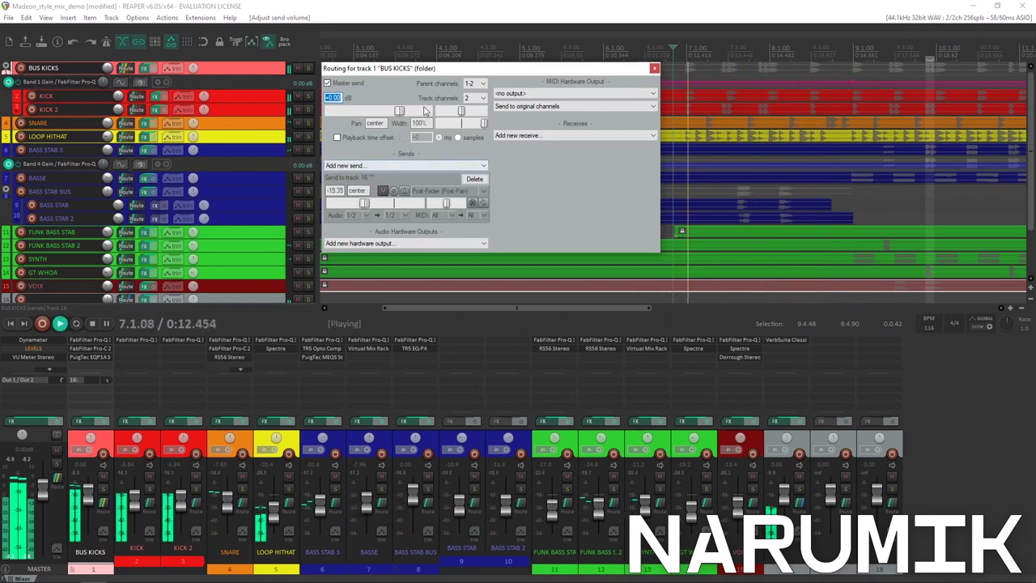
click(344, 5)
key(space)
key(ctrl+s)
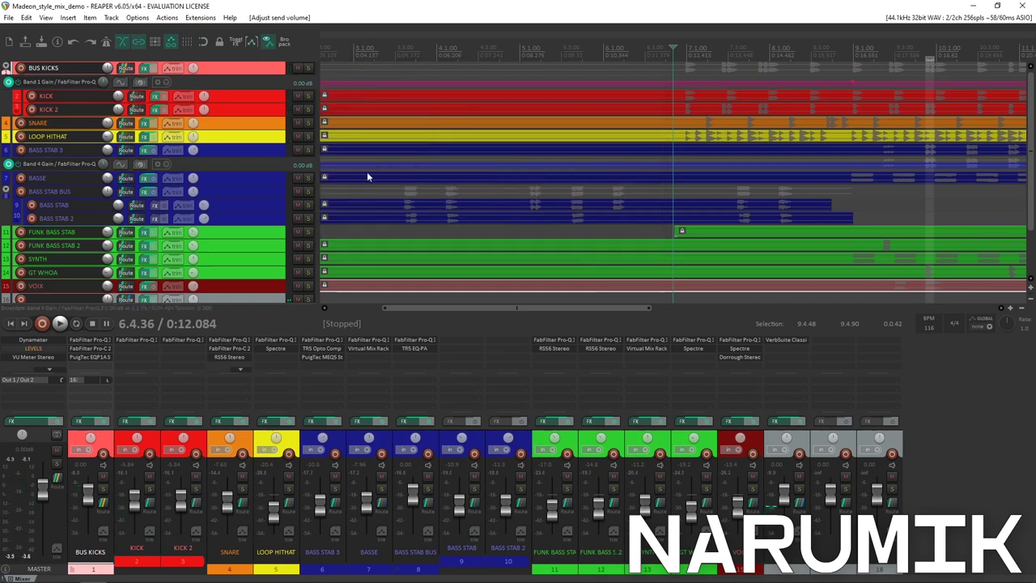
Open VerbSuite Classics on track 16 and load the Drums preset Bright CLAish Snare
click(783, 339)
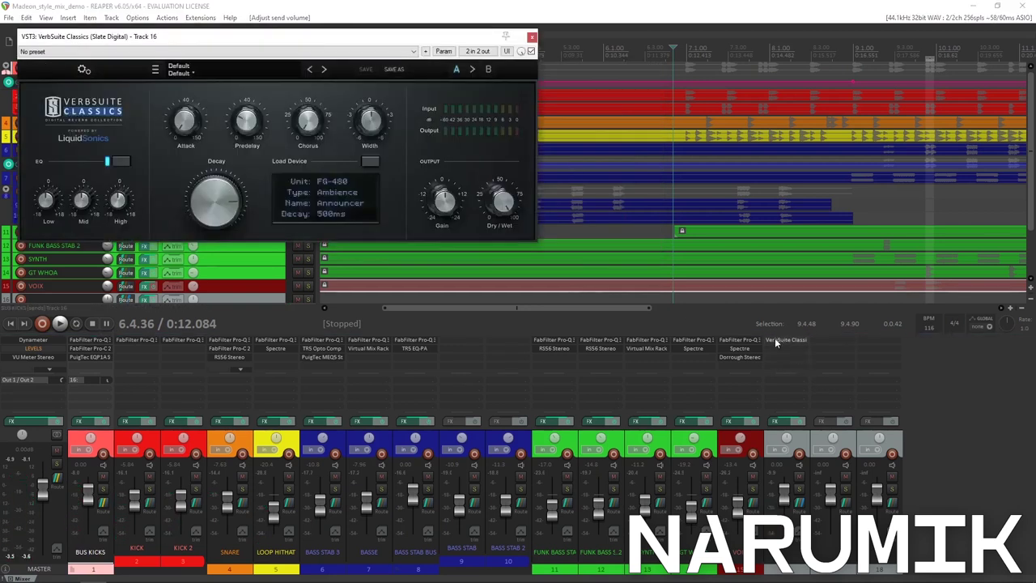
drag(296, 35, 459, 66)
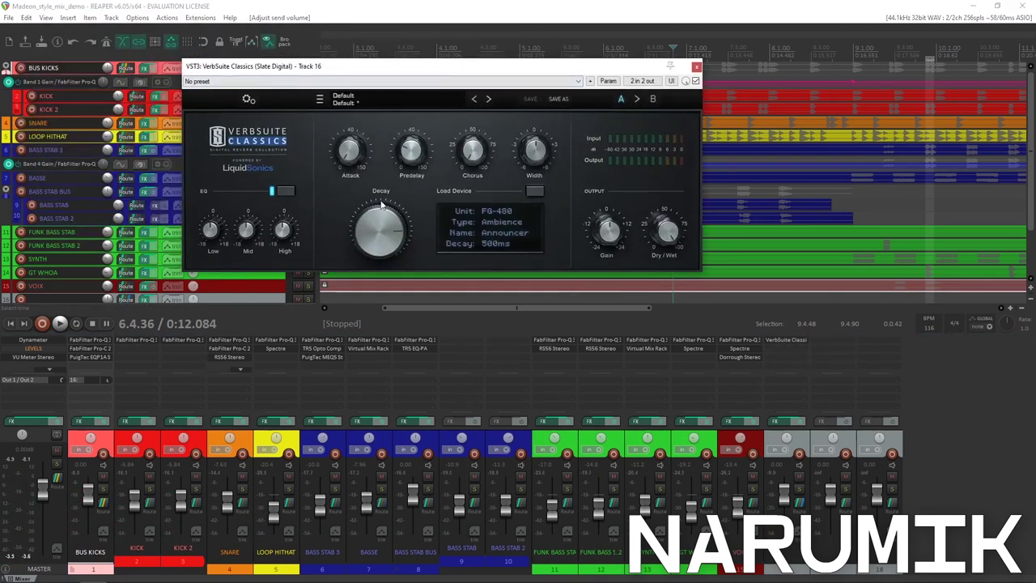
click(489, 99)
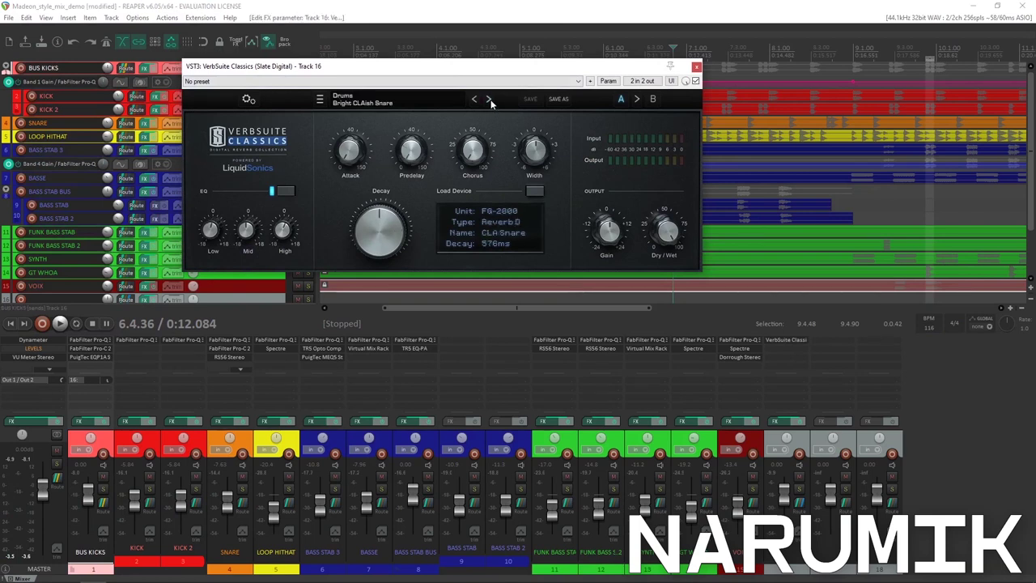
Load the Ambient Hall device from the FG-480 Ambience group and audition it on the kicks
click(535, 191)
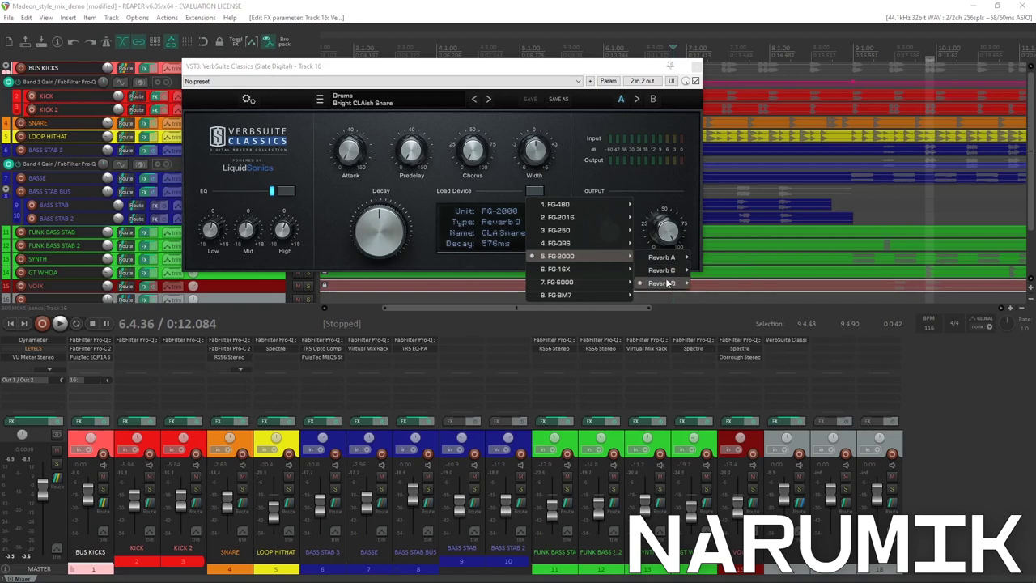
mouse_move(583, 205)
mouse_move(668, 205)
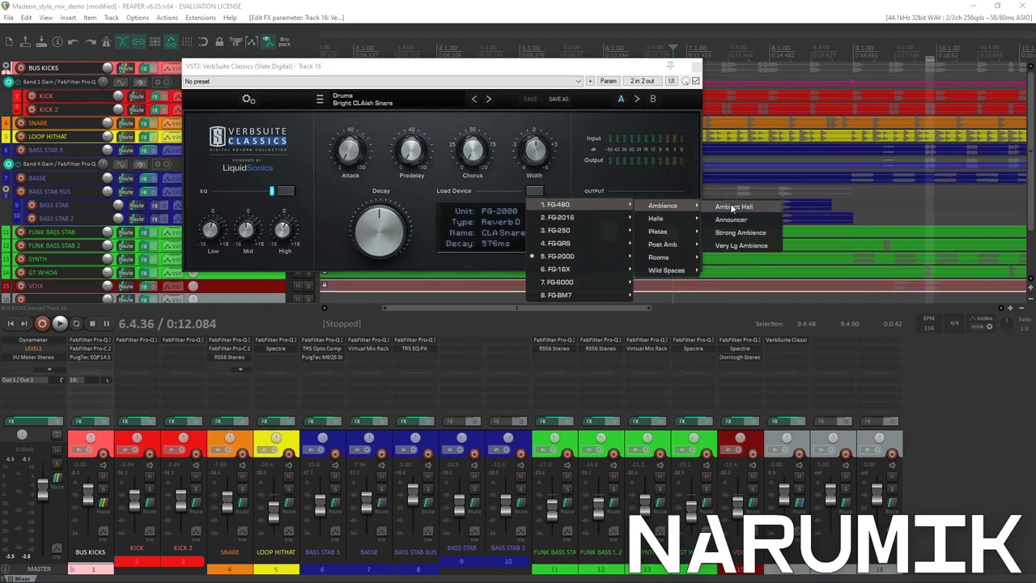
click(746, 208)
key(space)
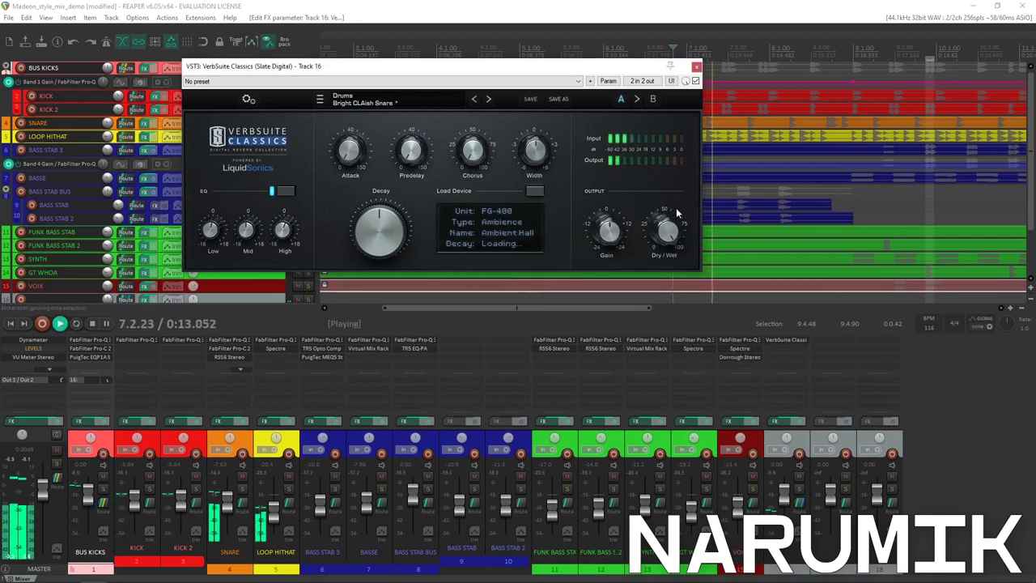
key(space)
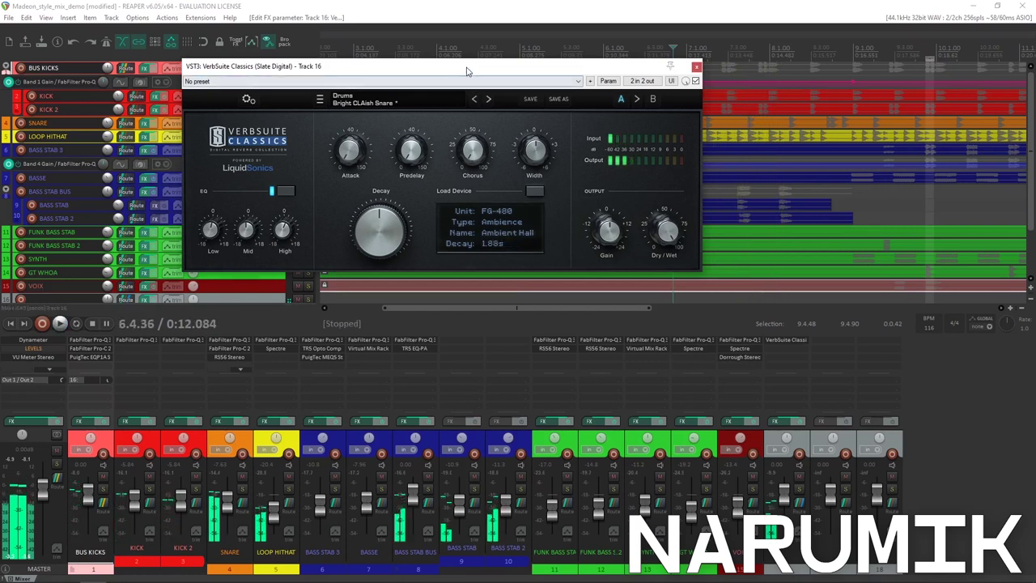
Set the Ambient Hall reverb's decay to 471 ms (25%) and its predelay to about 28 ms
drag(465, 68, 724, 249)
scroll(679, 102, up, 5)
key(space)
key(space)
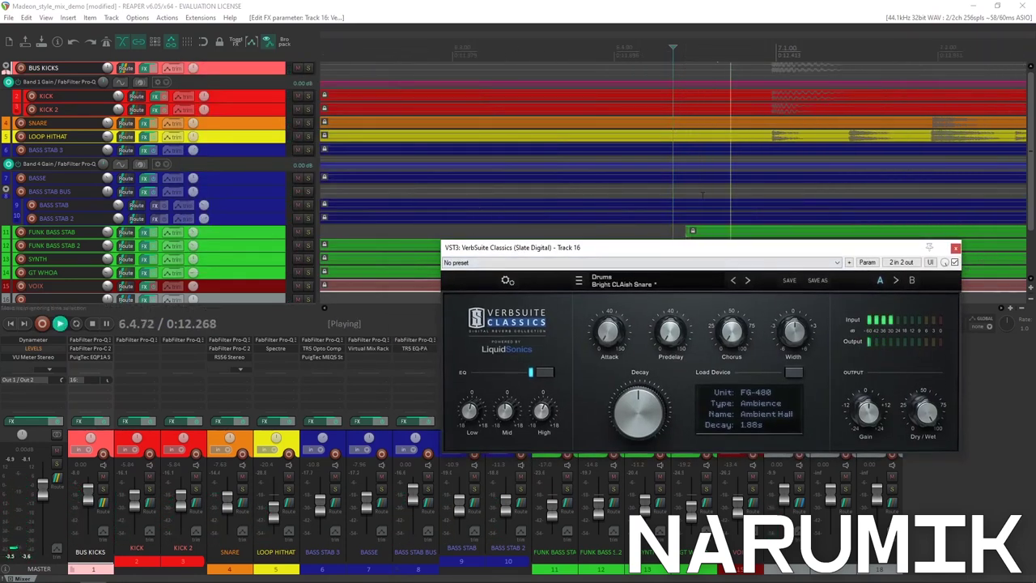
drag(635, 410, 634, 478)
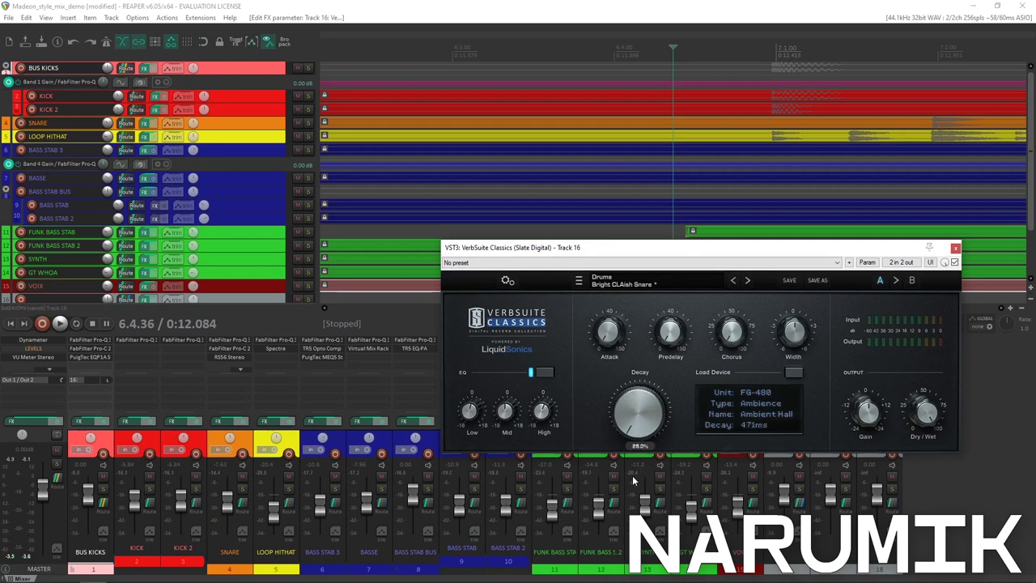
drag(634, 437, 625, 430)
drag(689, 345, 696, 414)
drag(712, 335, 714, 330)
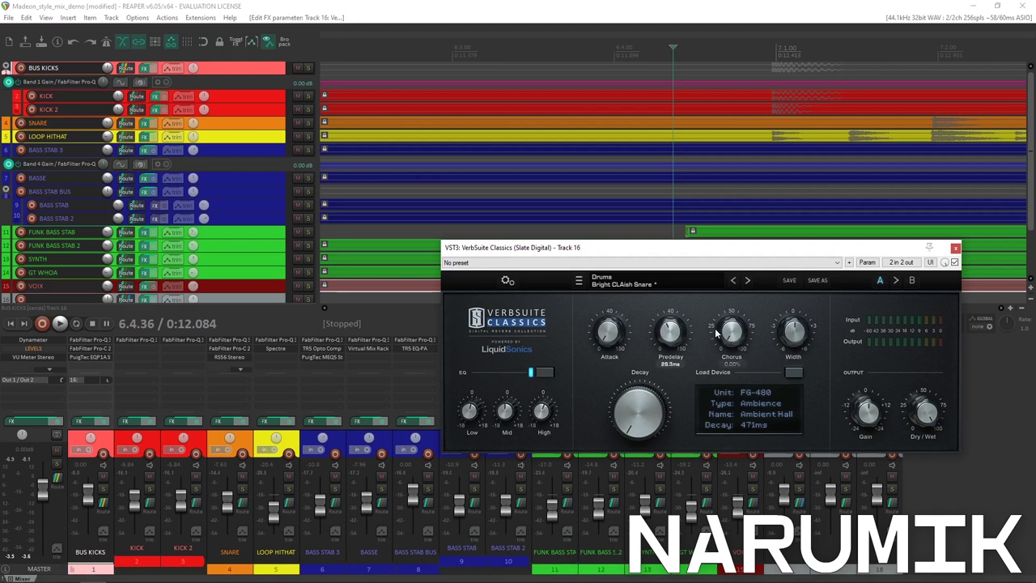
Play the passage from just before bar 7 several times to judge the shortened reverb on the kicks
scroll(683, 168, down, 4)
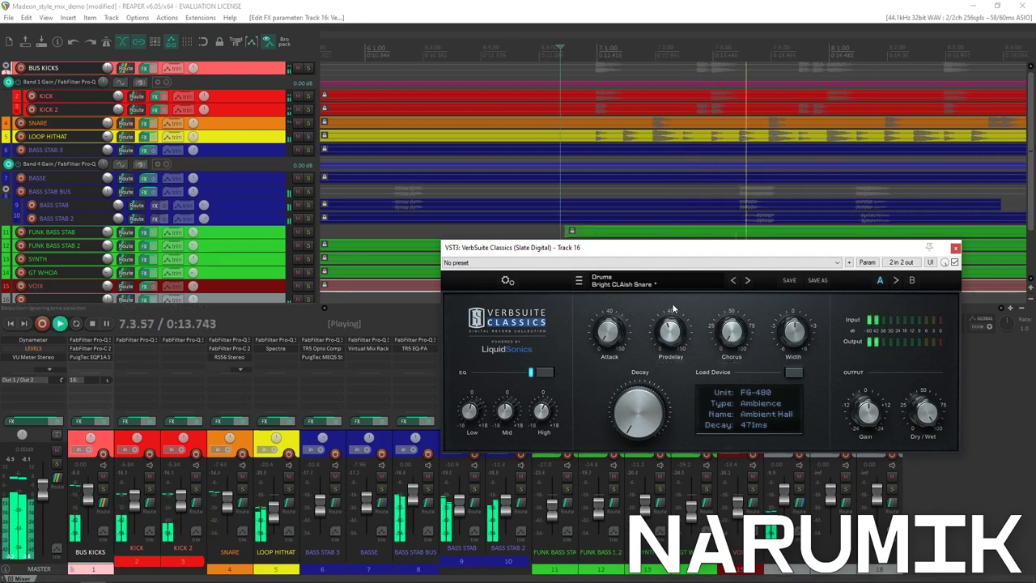
scroll(677, 178, down, 1)
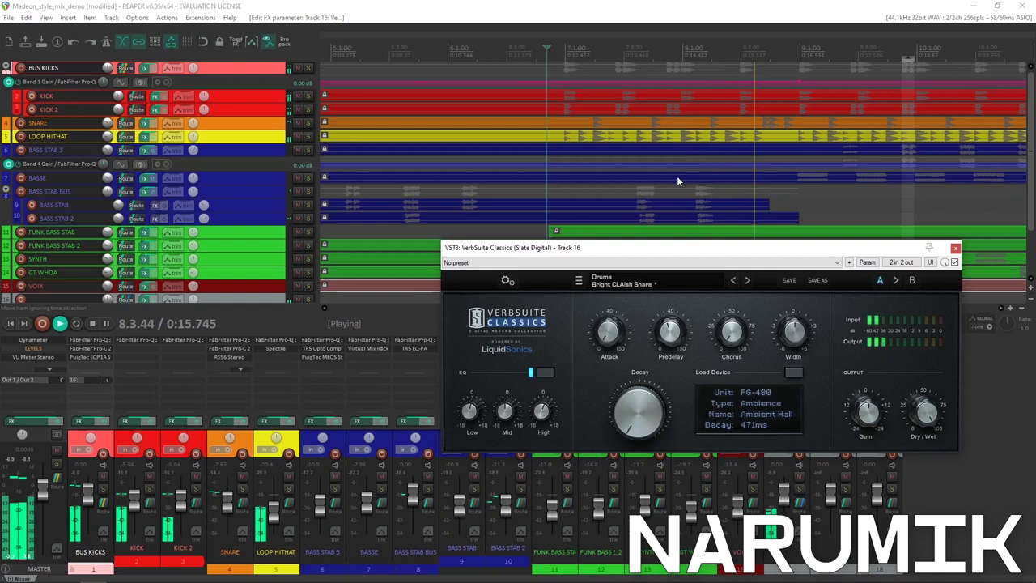
click(525, 4)
key(space)
scroll(552, 89, up, 3)
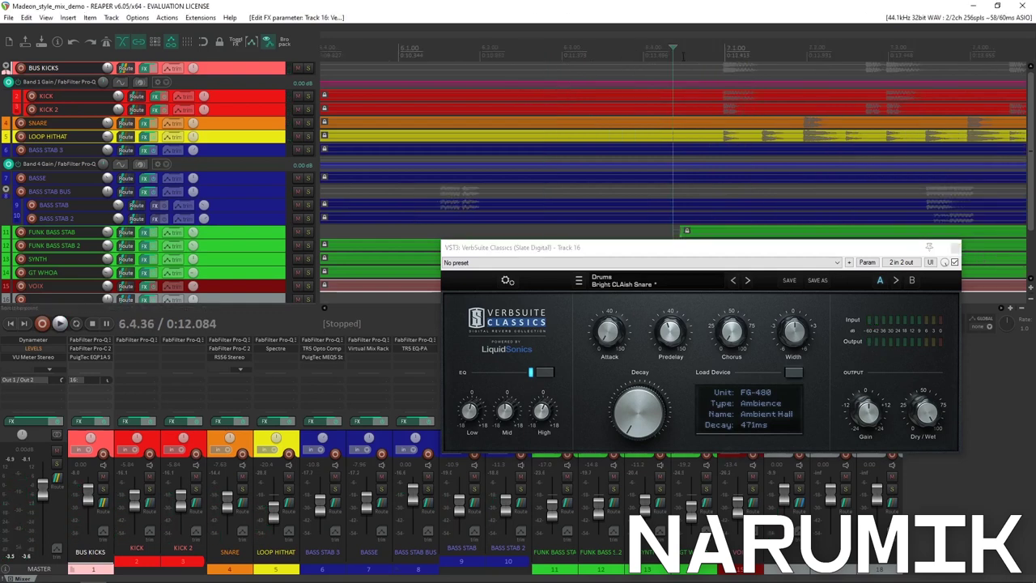
scroll(666, 56, down, 2)
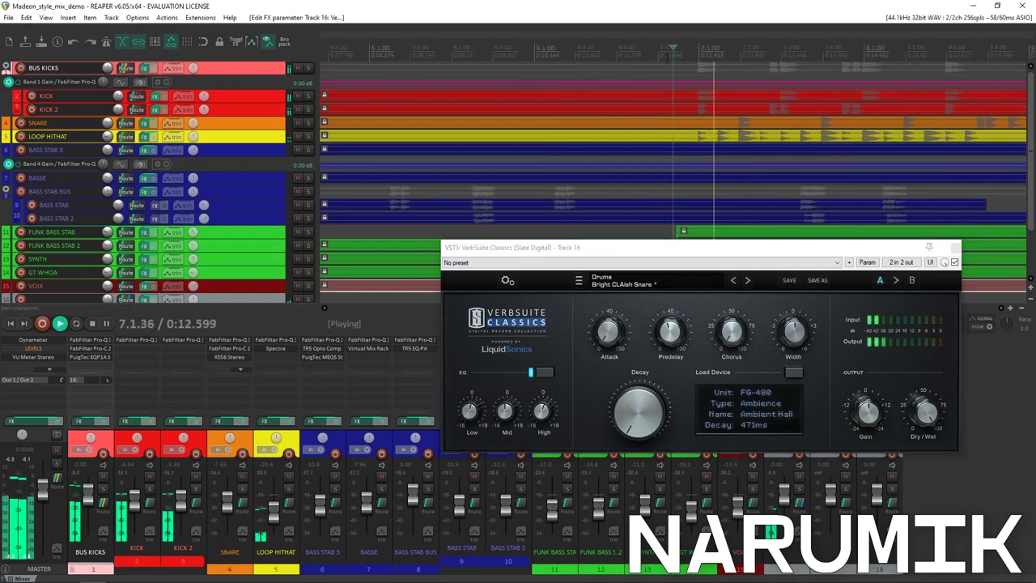
key(space)
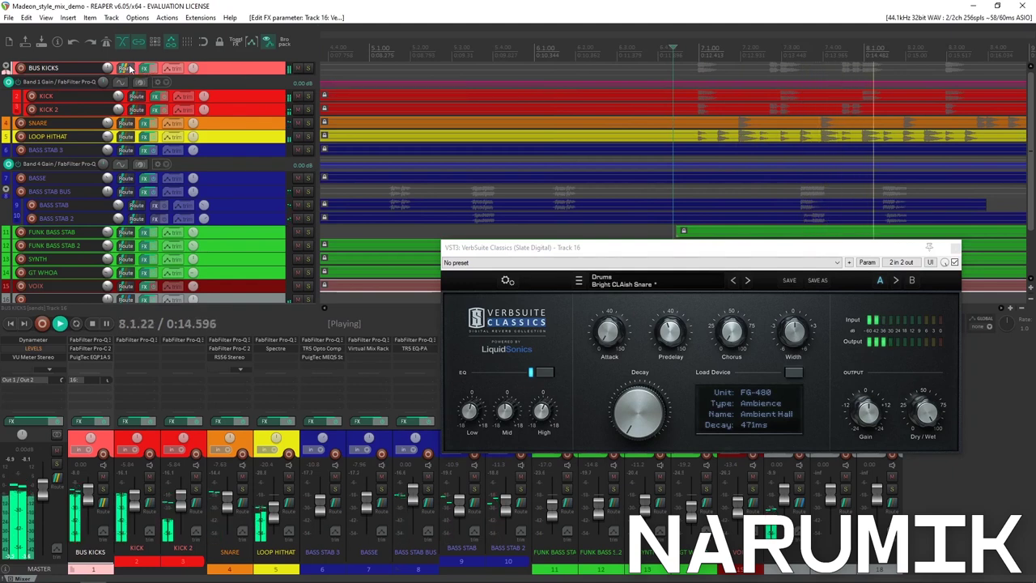
Lower the BUS KICKS send to track 16 to about -25.81 dB and close the routing window
click(126, 68)
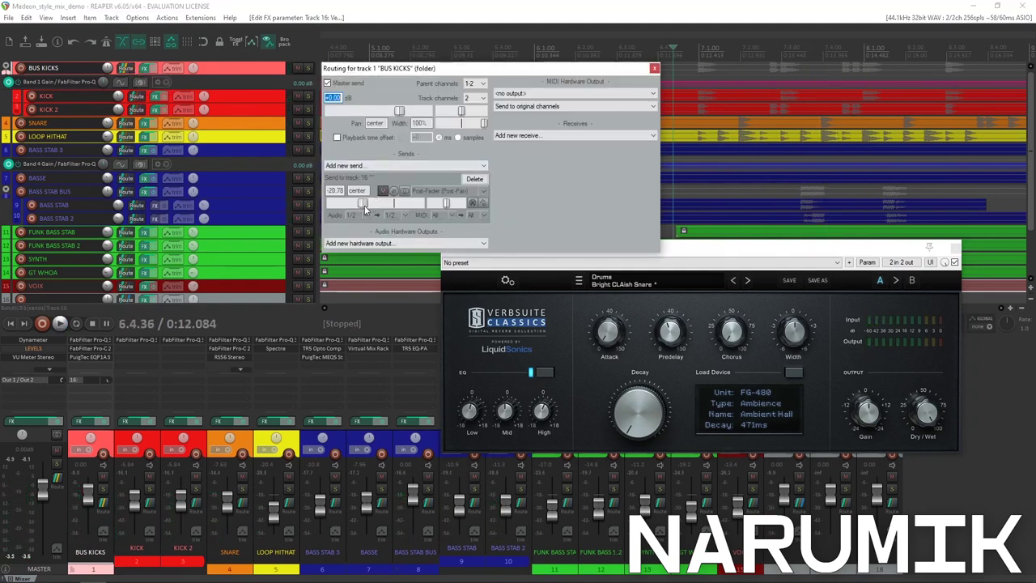
drag(363, 207, 360, 206)
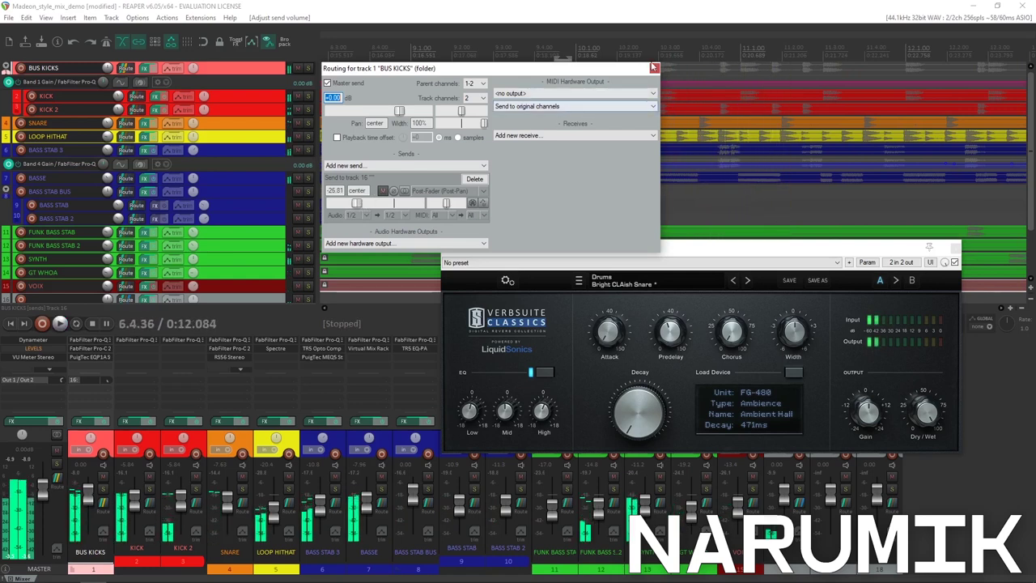
click(654, 68)
key(space)
Replay the kicks from about 6.4.66 and move the VerbSuite Classics window clear of the mixer strips
click(652, 71)
scroll(651, 72, down, 5)
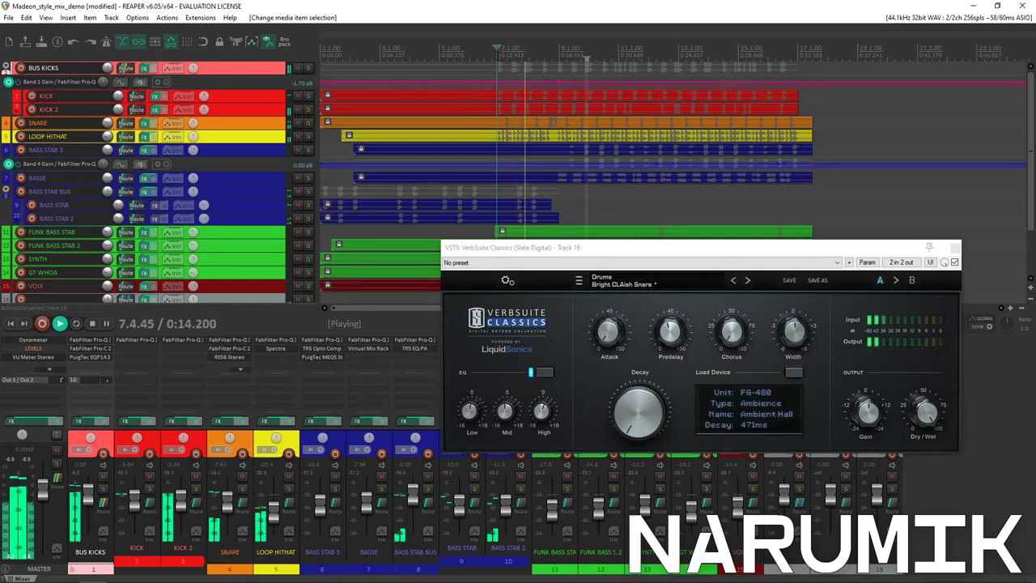
key(space)
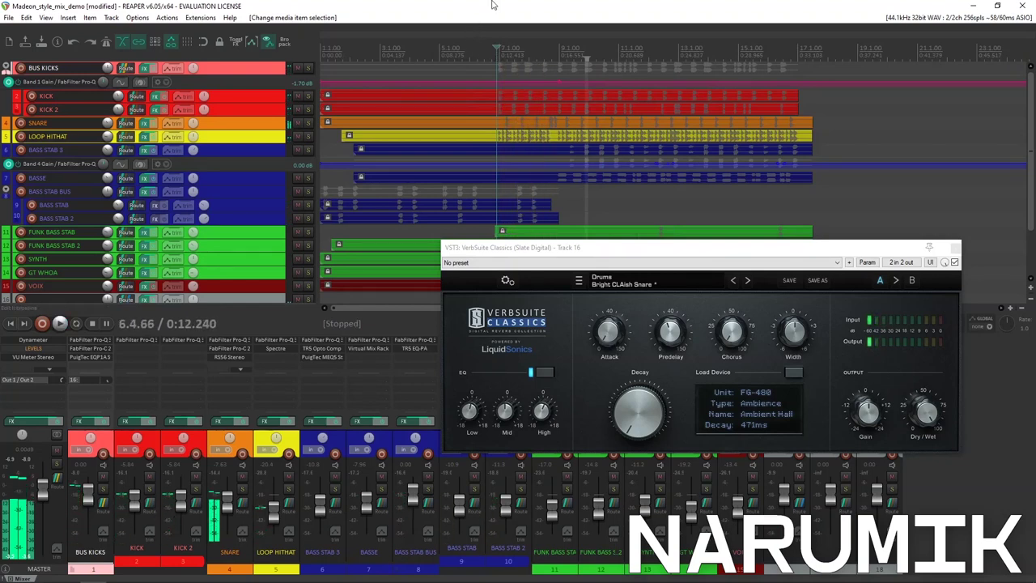
drag(610, 249, 507, 196)
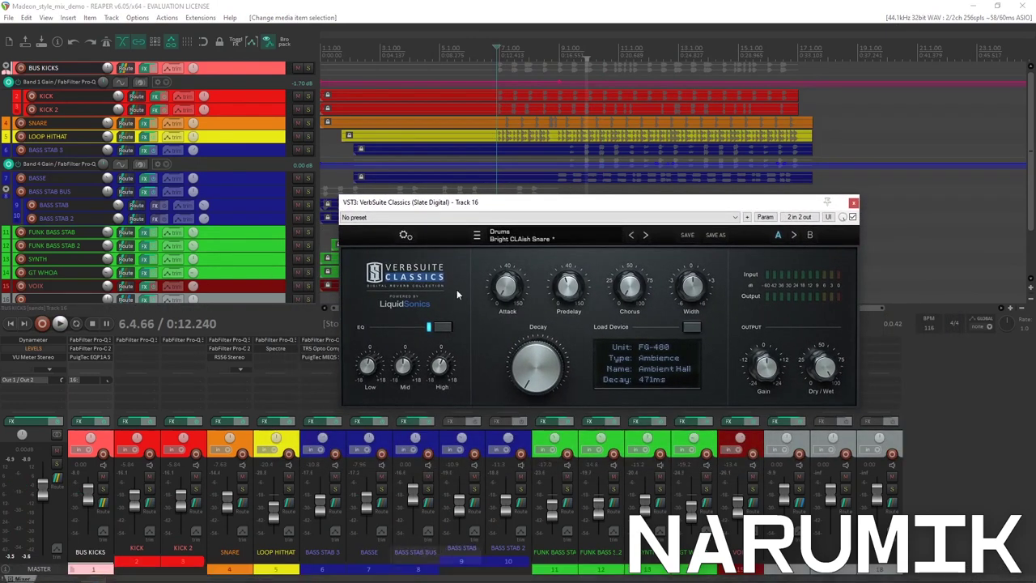
scroll(566, 97, up, 3)
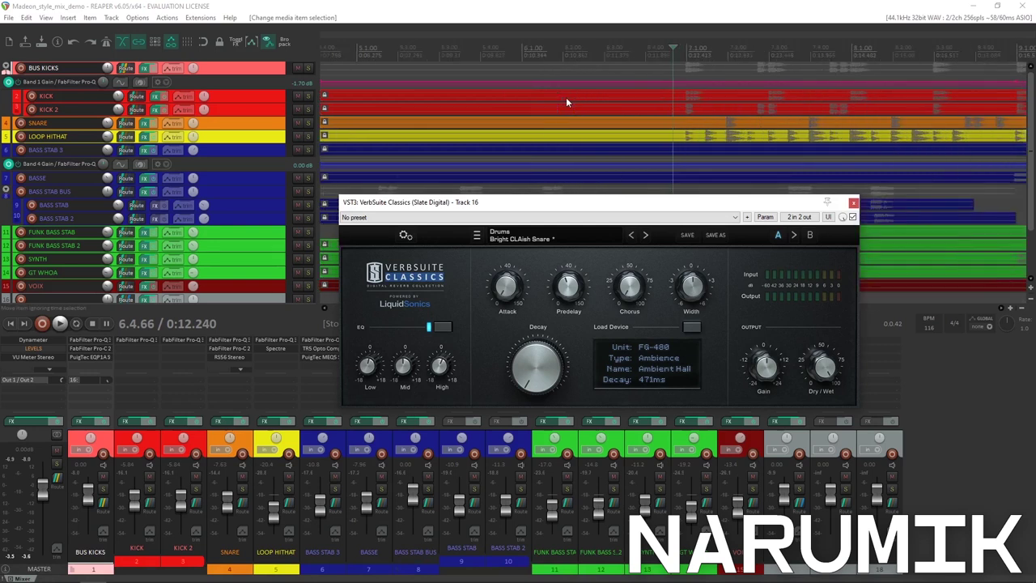
Close the VerbSuite Classics window and select track 16 in the mixer
scroll(566, 97, down, 3)
click(510, 5)
scroll(750, 148, up, 8)
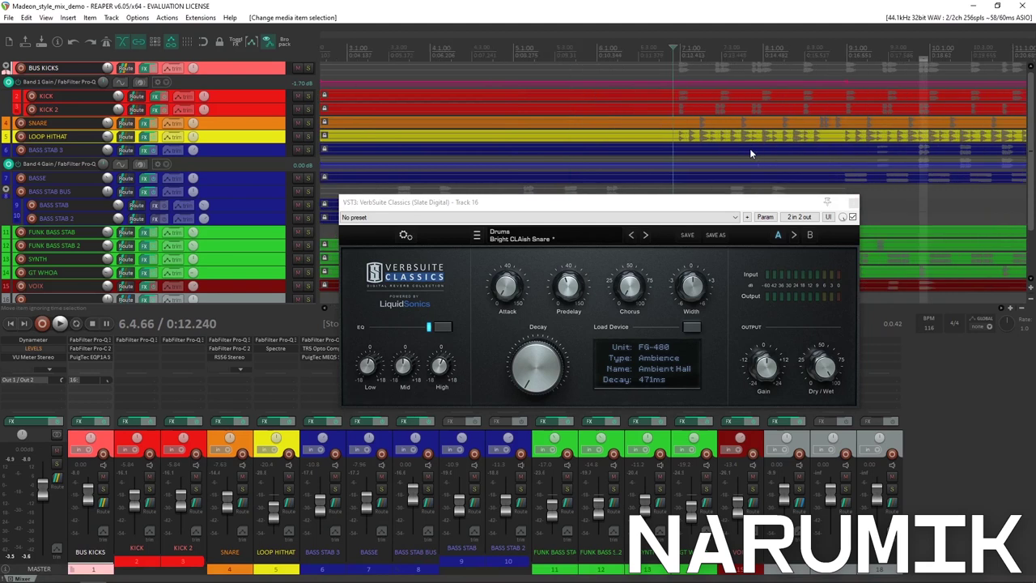
scroll(772, 155, down, 2)
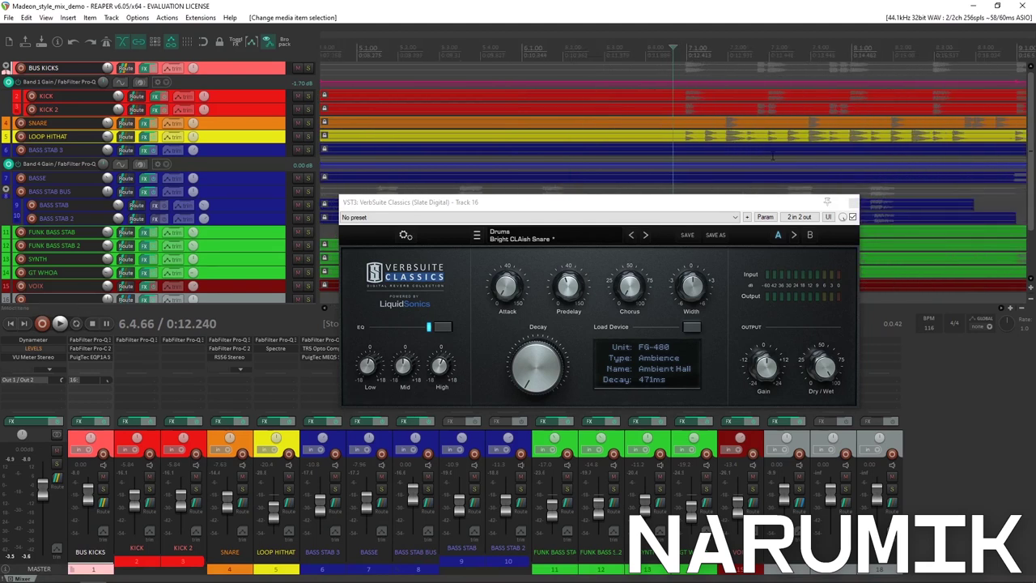
click(853, 204)
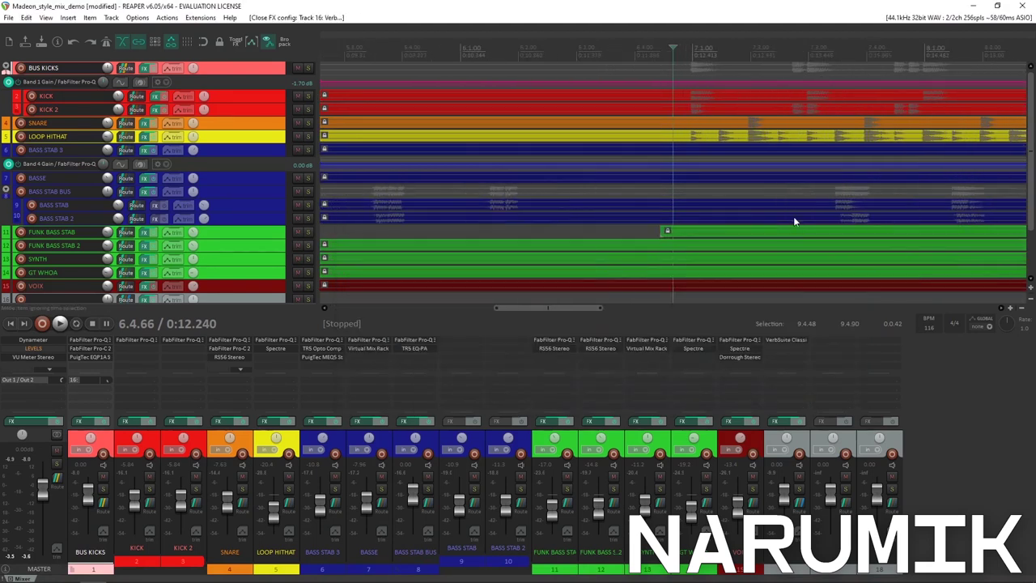
click(804, 442)
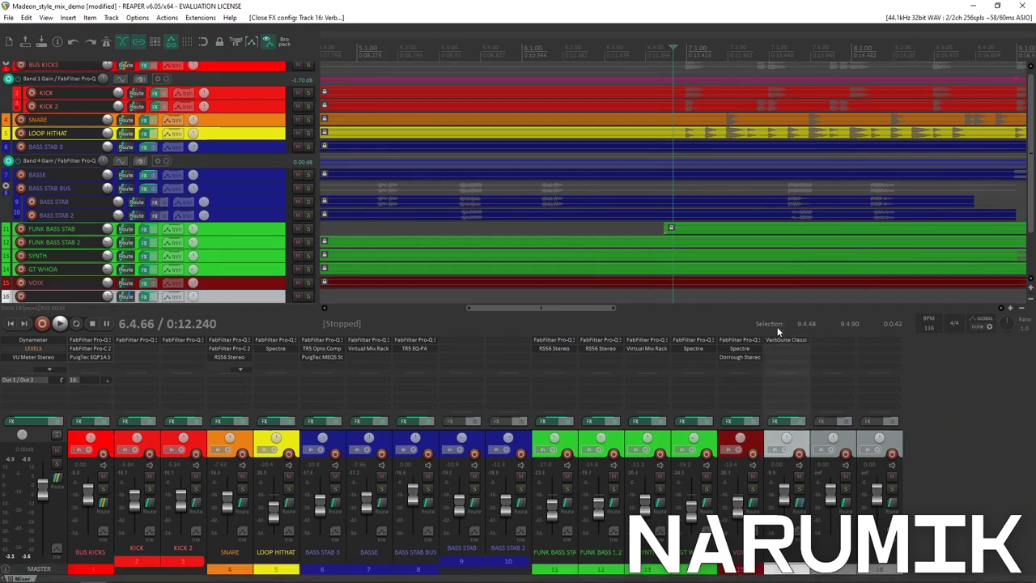
scroll(492, 117, down, 5)
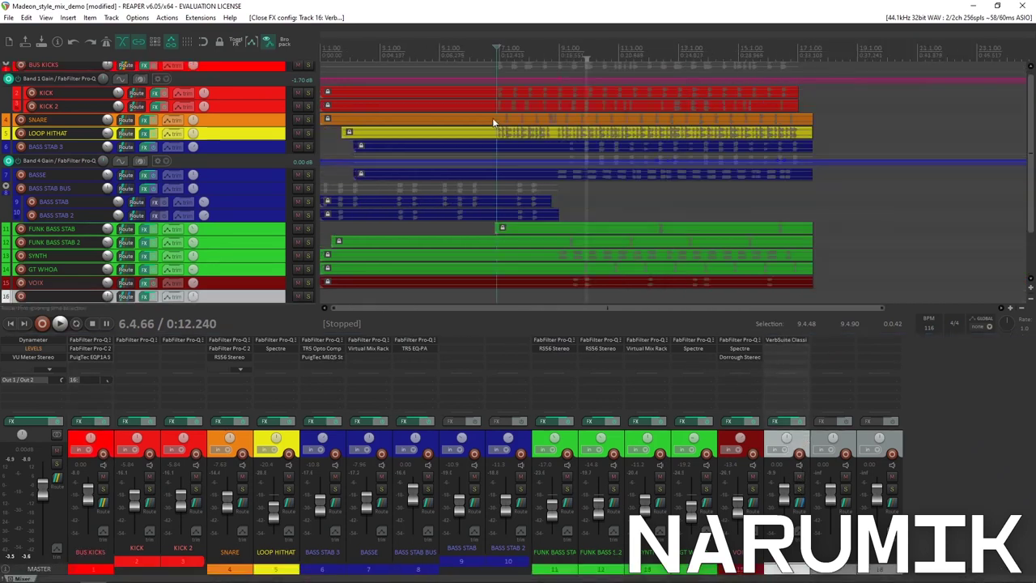
Add a send from SNARE to track 16 at about -27.39 dB while auditioning it, and close its controls
click(273, 121)
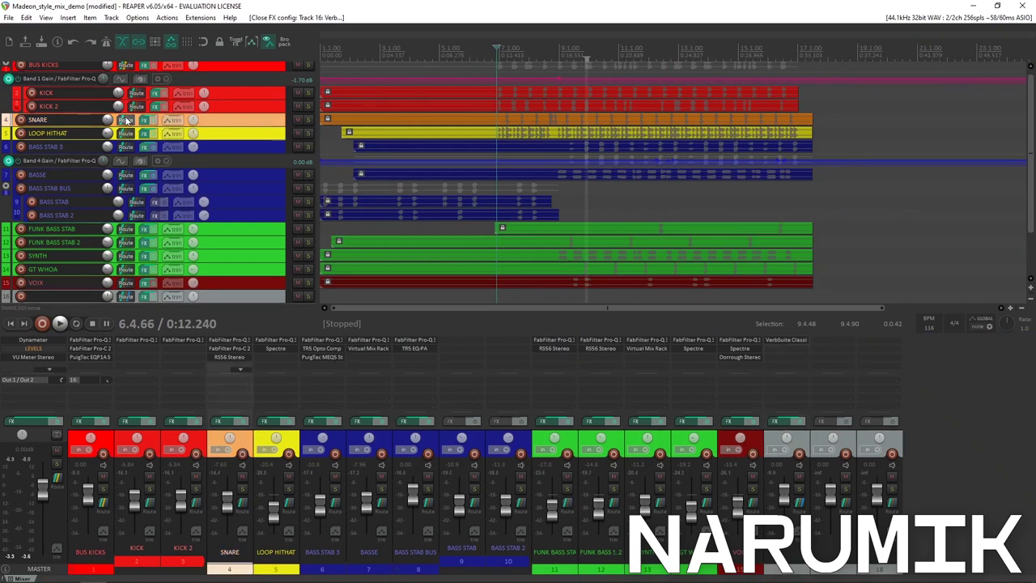
scroll(125, 120, down, 2)
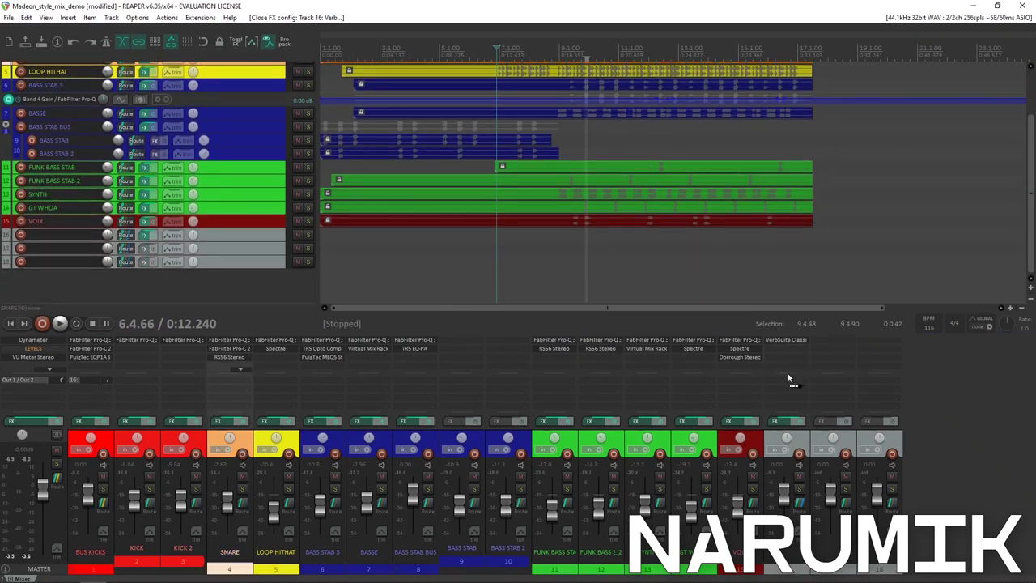
drag(790, 379, 792, 387)
key(space)
drag(862, 433, 829, 432)
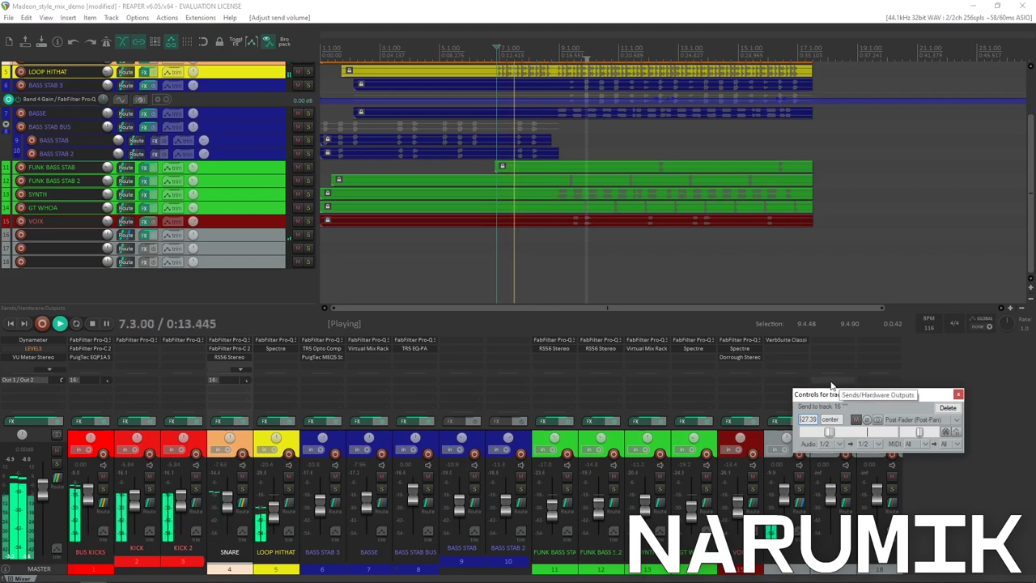
key(space)
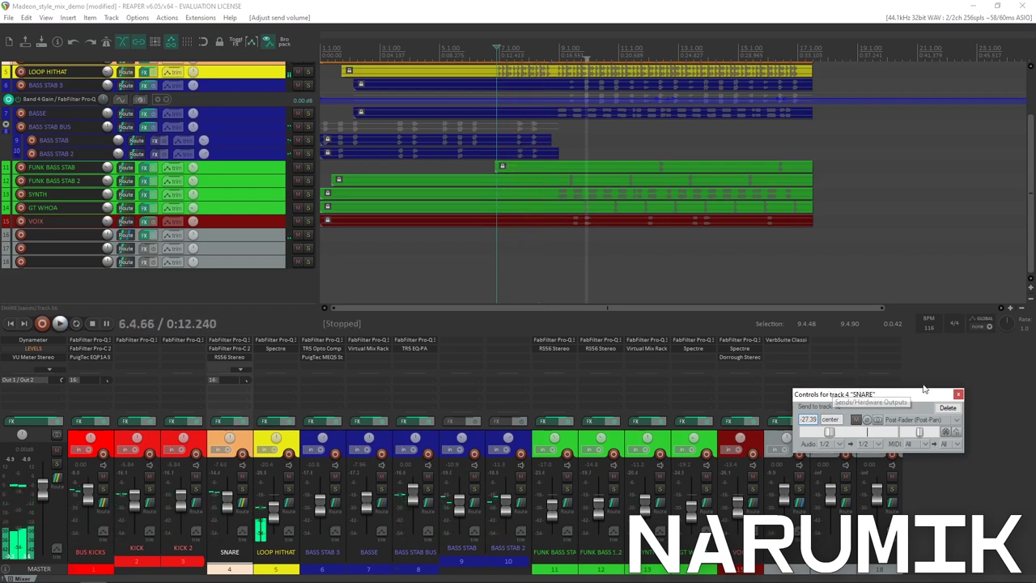
key(Escape)
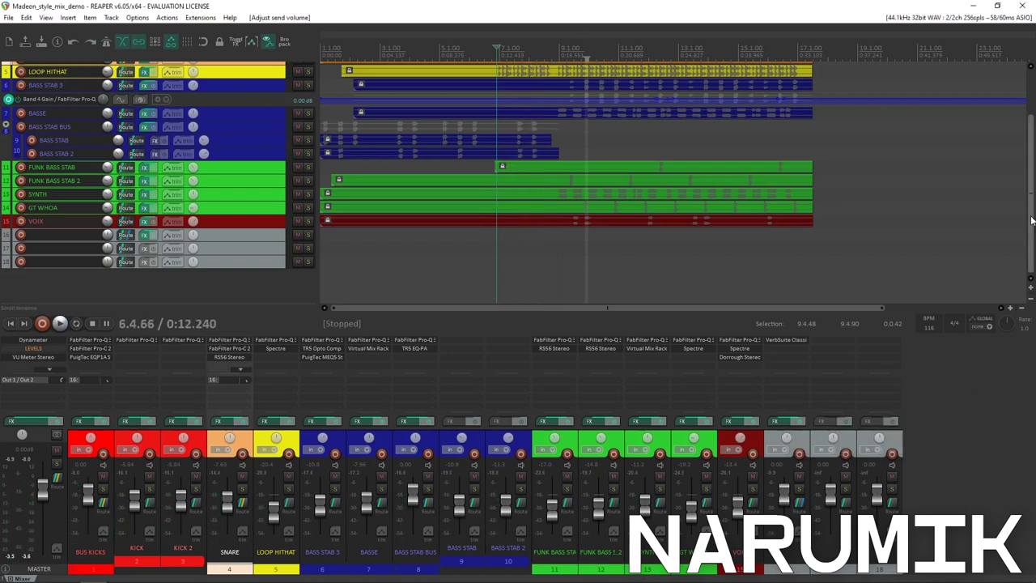
Add a send from LOOP HITHAT to track 16 at about -16.74 dB and close its controls
scroll(1033, 220, up, 3)
click(256, 132)
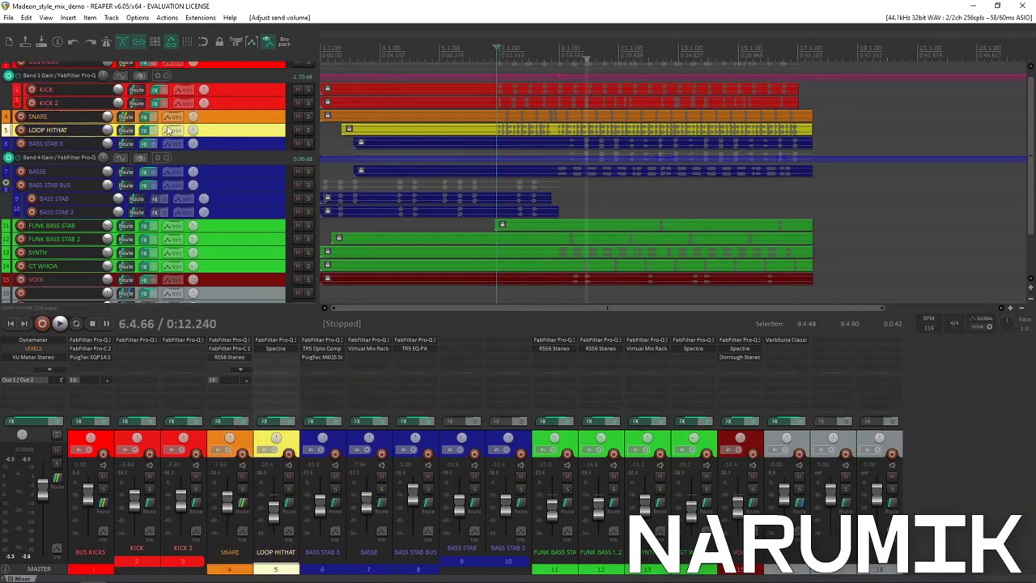
scroll(130, 144, down, 3)
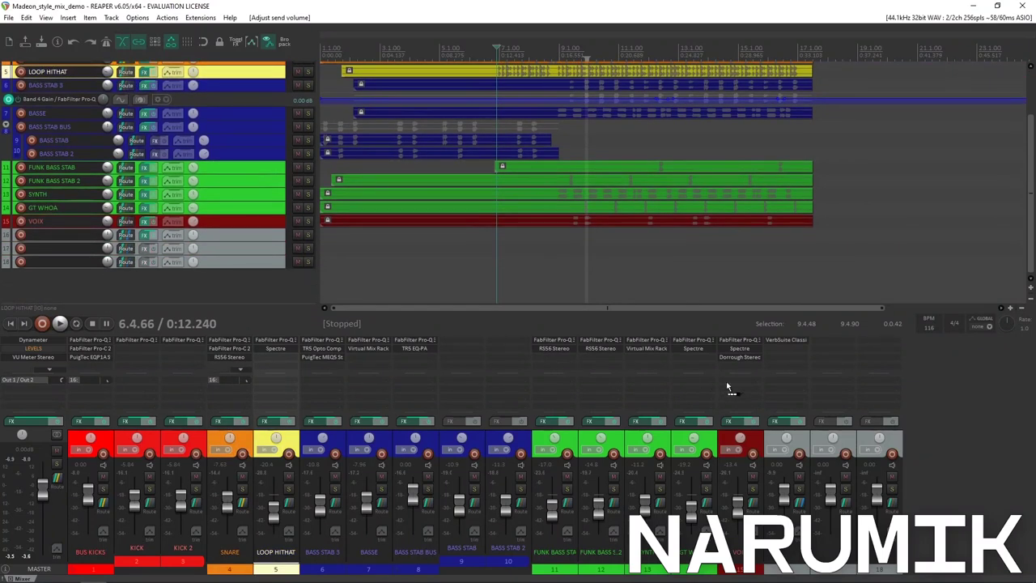
drag(784, 399, 784, 400)
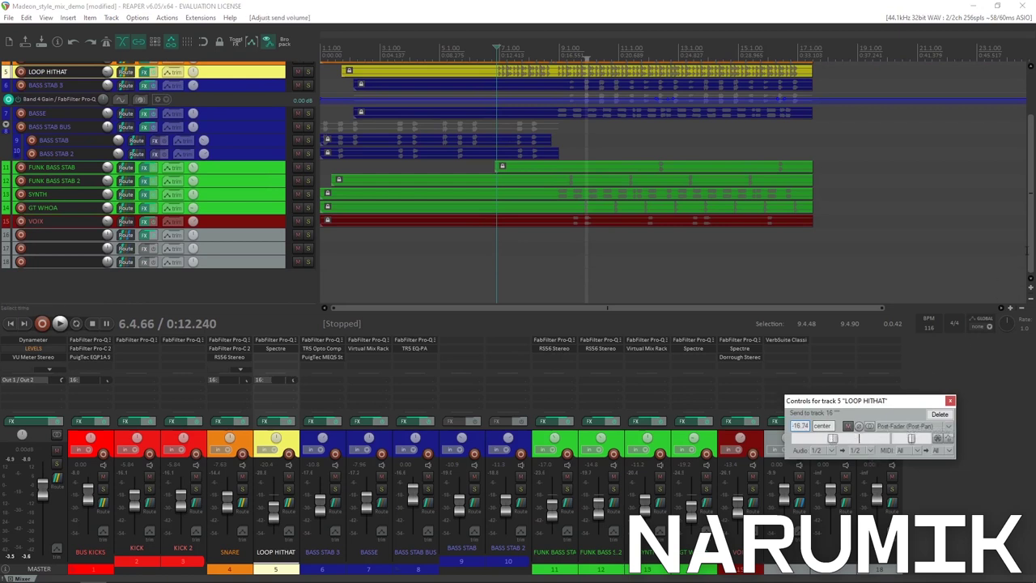
scroll(755, 151, up, 3)
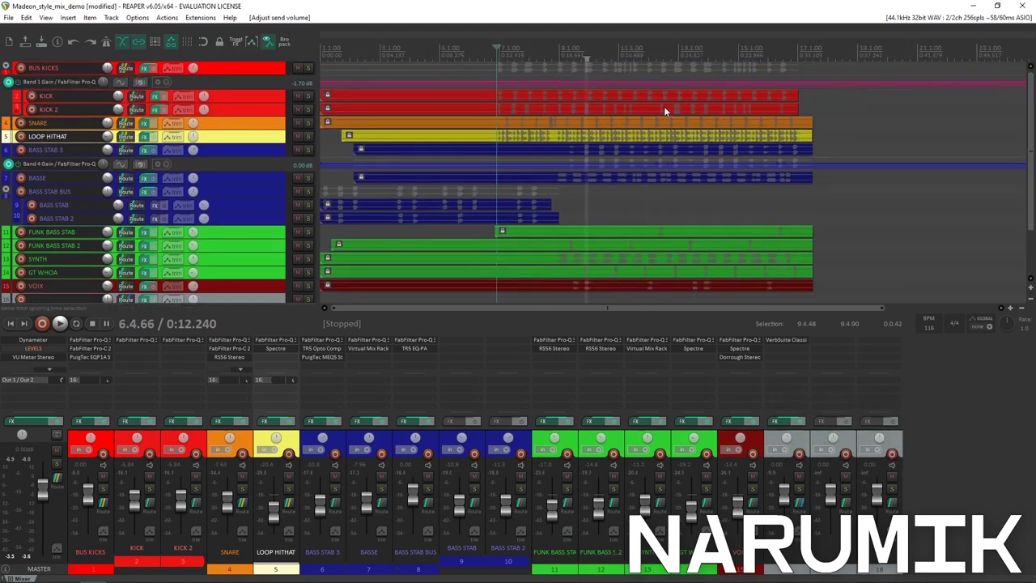
Play the mix from around bar 9 and from around bar 7 to judge the hi-hat reverb
click(552, 51)
click(572, 50)
key(space)
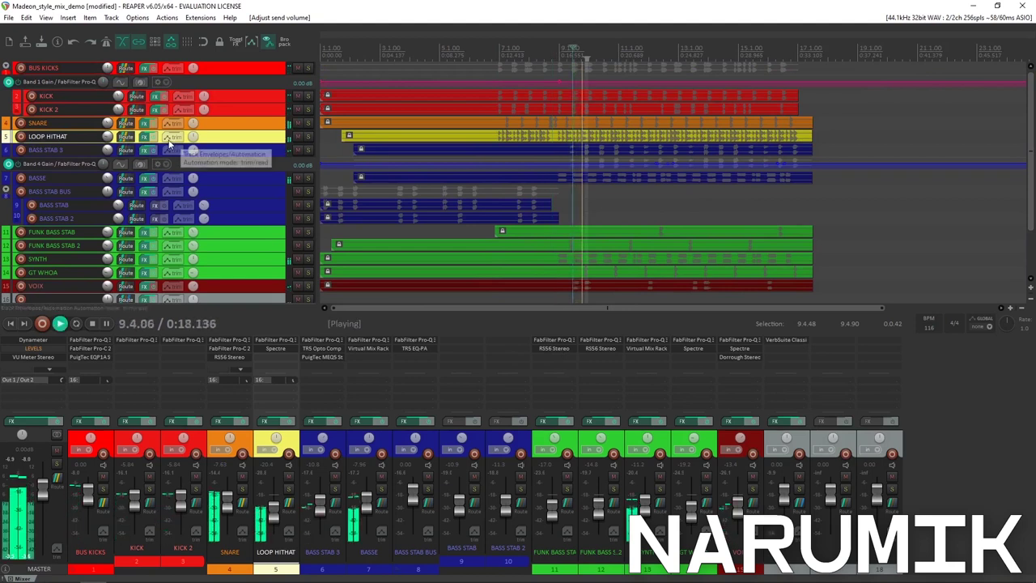
click(506, 67)
click(227, 141)
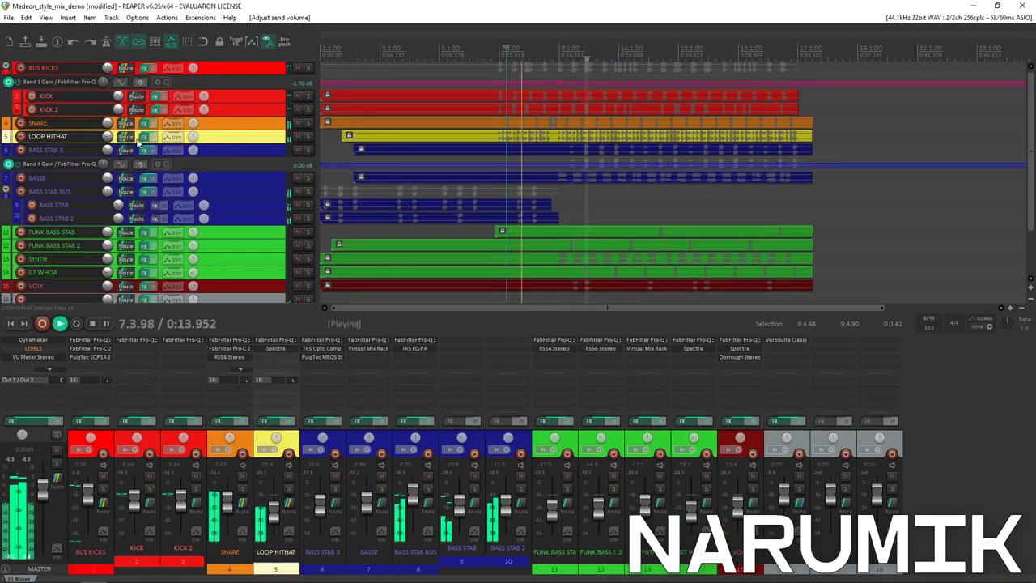
Lower the LOOP HITHAT send to track 16 to about -22.93 dB, stop playback and close the routing window
click(126, 136)
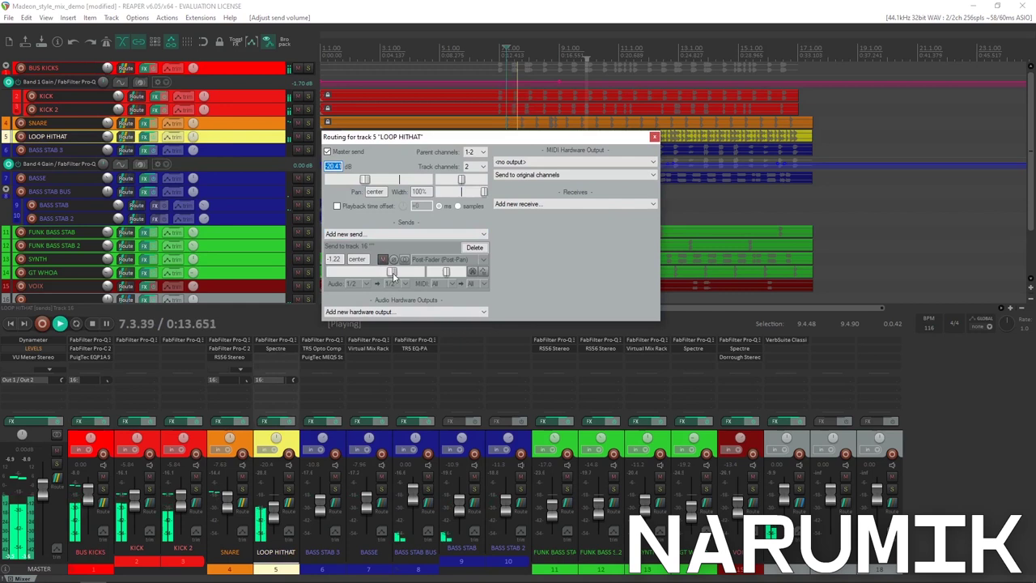
drag(392, 272, 363, 273)
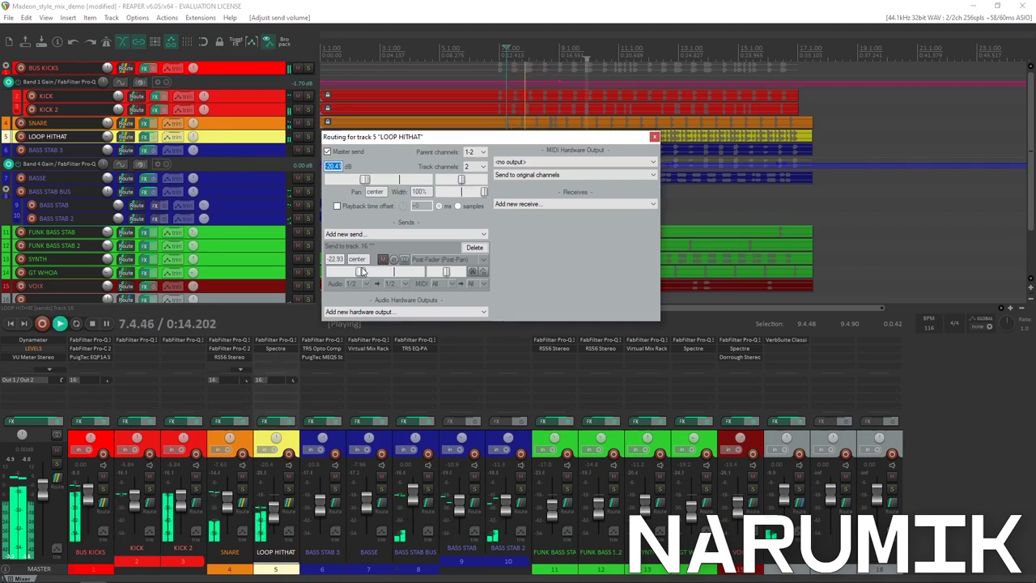
key(space)
click(300, 5)
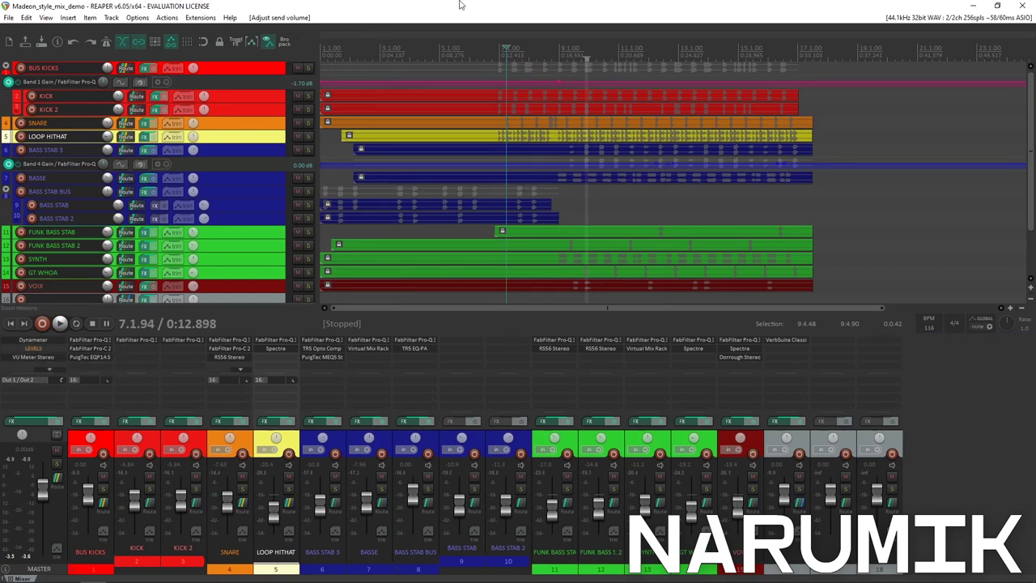
Select the BASS STAB 3 track and increase its height in the arrangement
scroll(533, 144, up, 5)
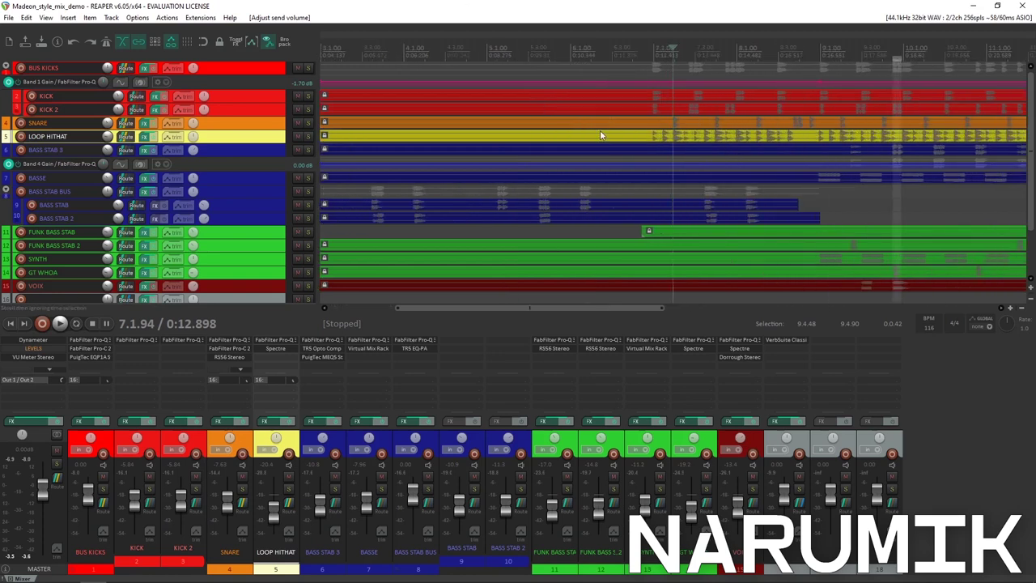
click(272, 150)
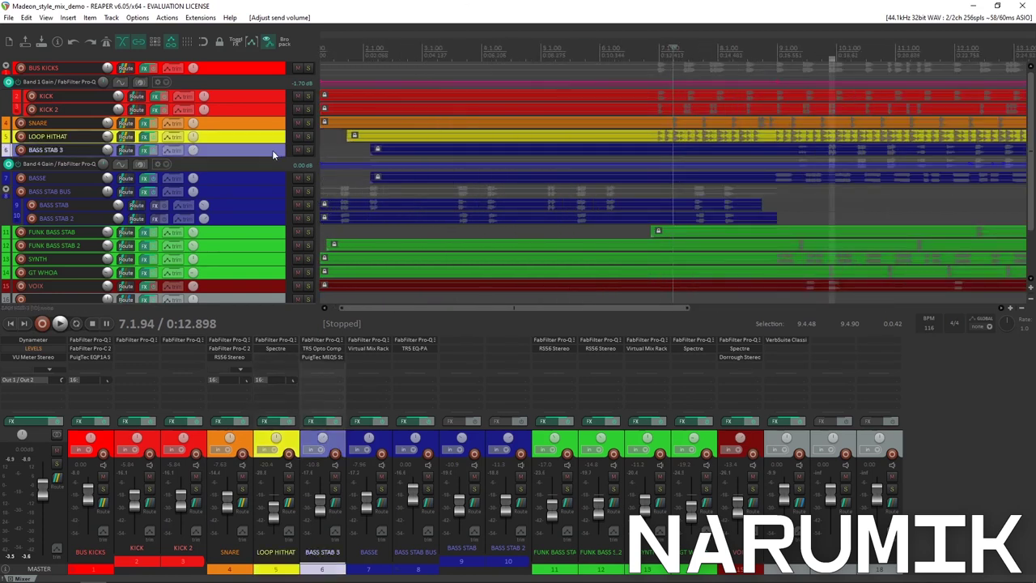
drag(259, 157, 251, 195)
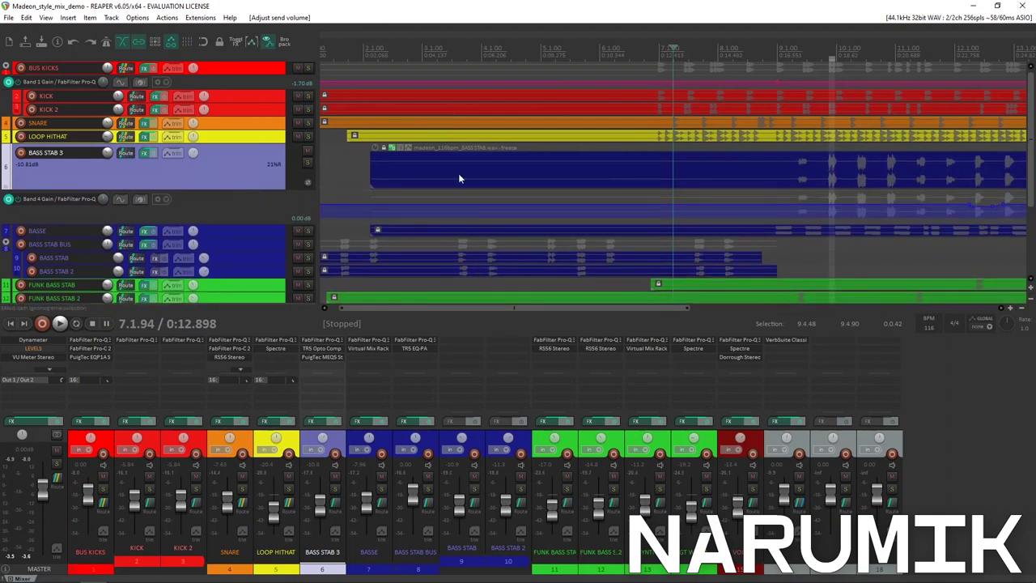
Find the BASS STAB 3 hits around bars 9 and 10 and audition the track briefly in solo
scroll(680, 170, down, 3)
click(690, 164)
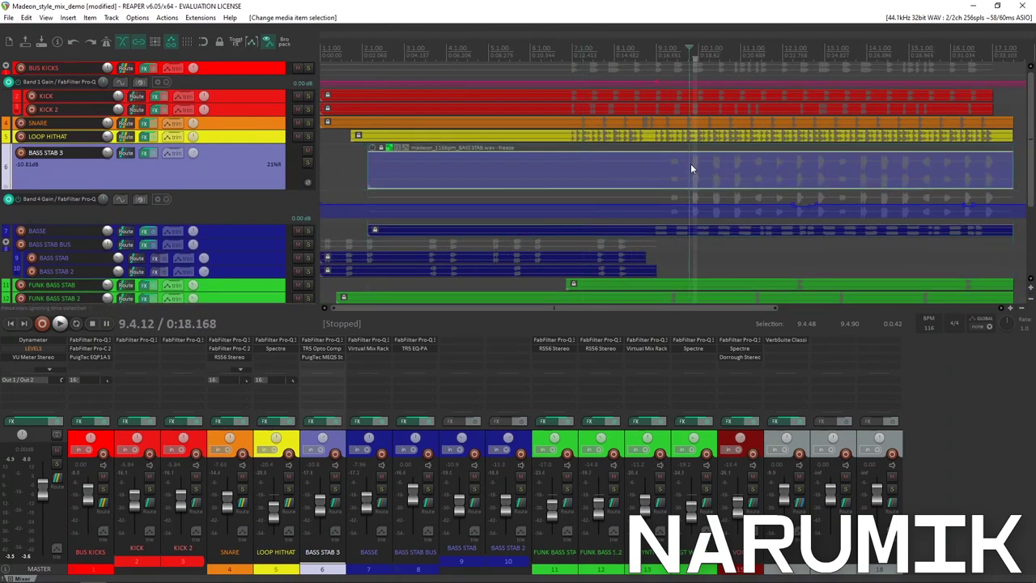
scroll(726, 167, down, 3)
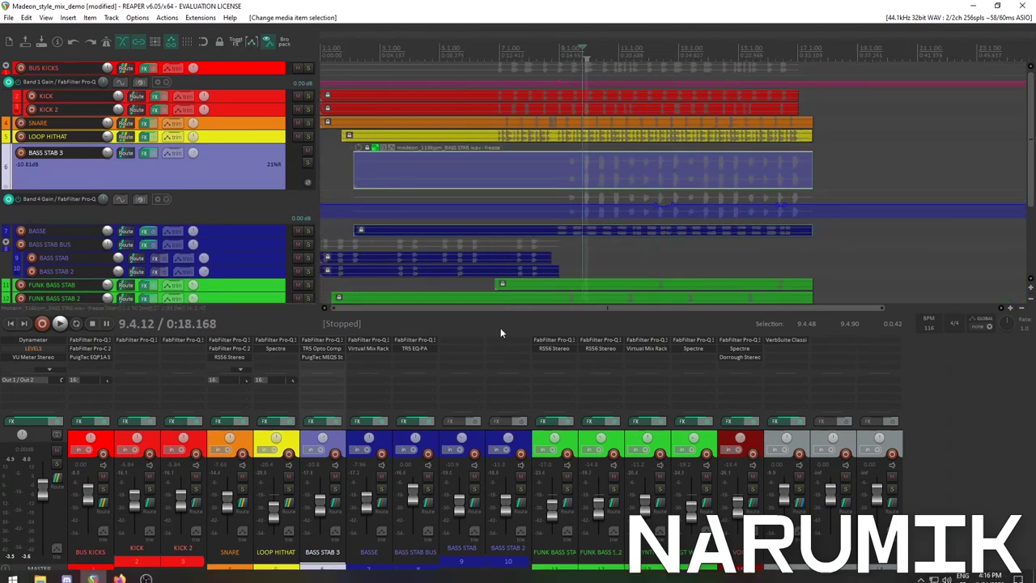
scroll(644, 208, up, 3)
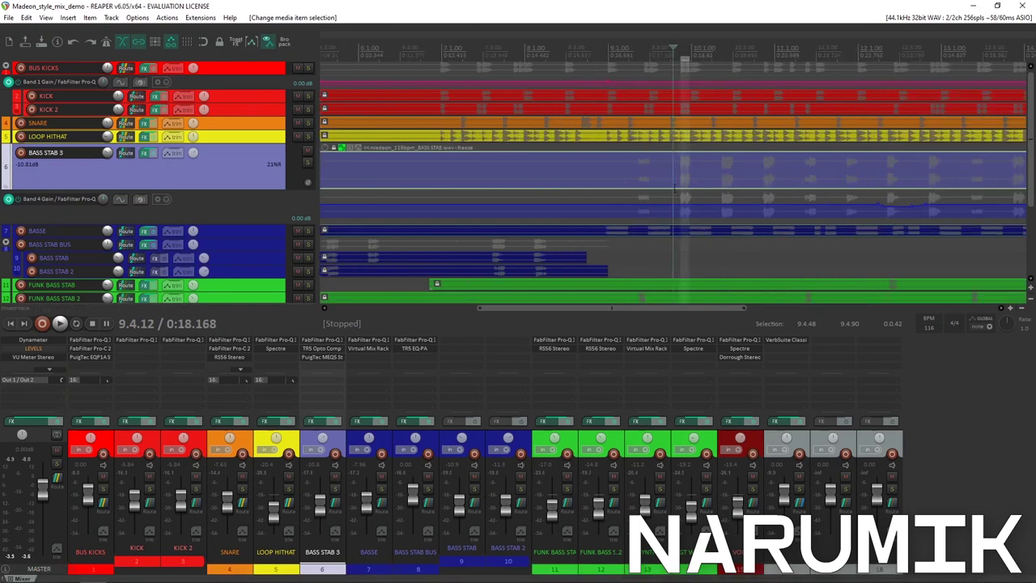
scroll(696, 165, down, 2)
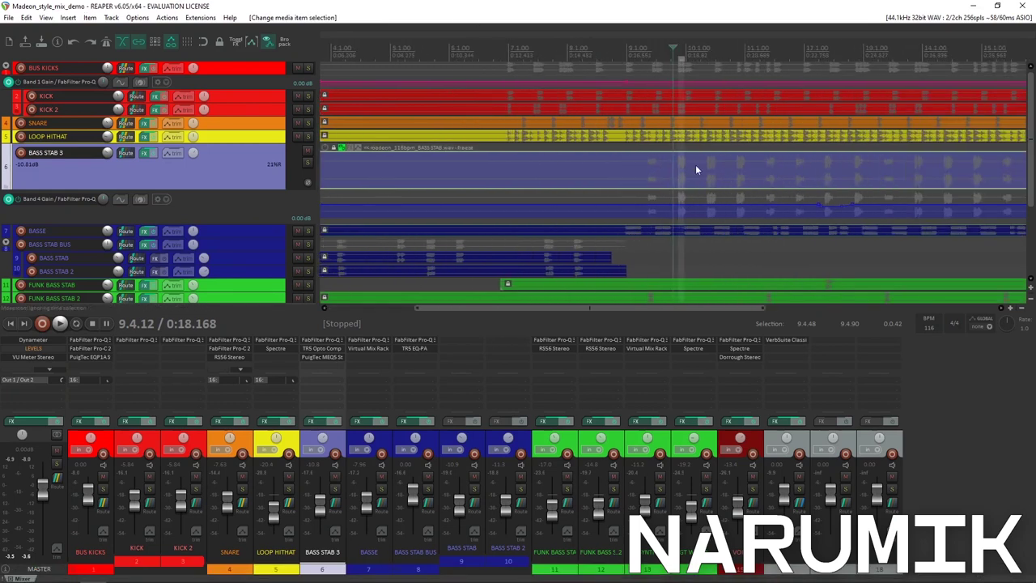
click(308, 161)
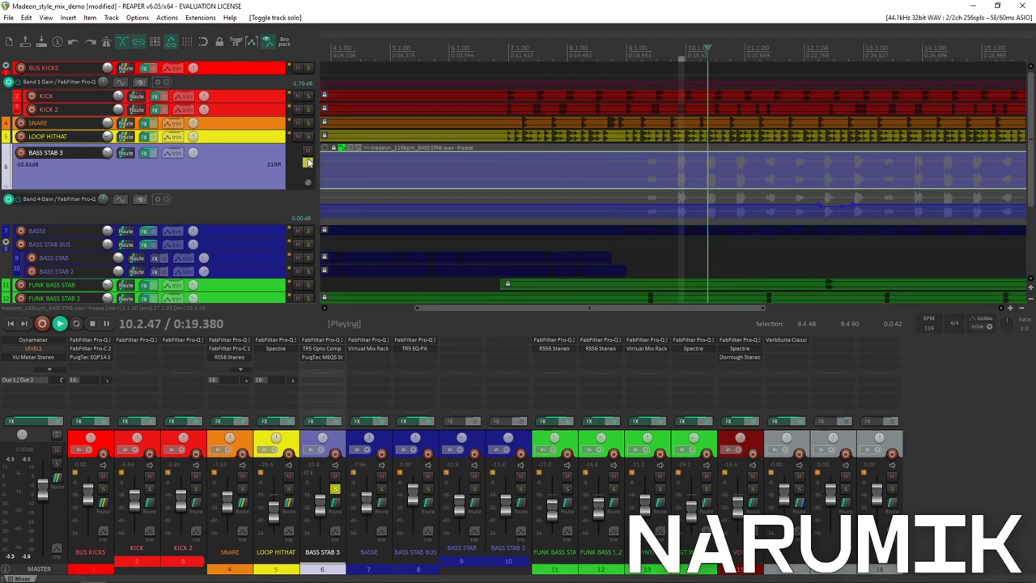
click(309, 161)
Add a send from BASS STAB 3 to track 16 and set it to about -14.54 dB during playback
drag(128, 160, 784, 397)
key(space)
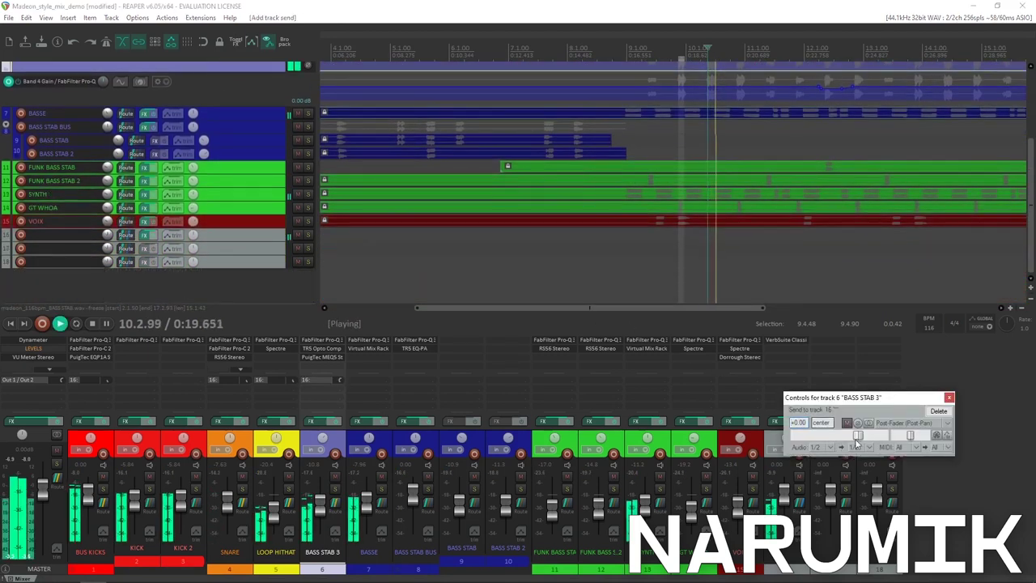
drag(859, 435, 835, 437)
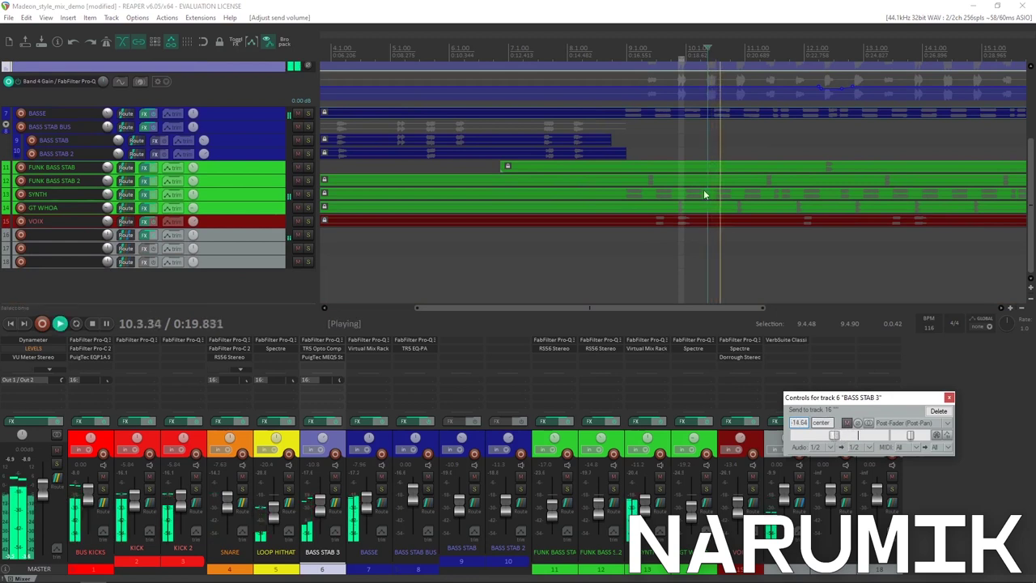
Replay from around bar 9, lower the BASS STAB 3 send to track 16 to about -18.35 dB, and close the routing window
click(649, 50)
scroll(656, 50, up, 5)
scroll(698, 50, down, 2)
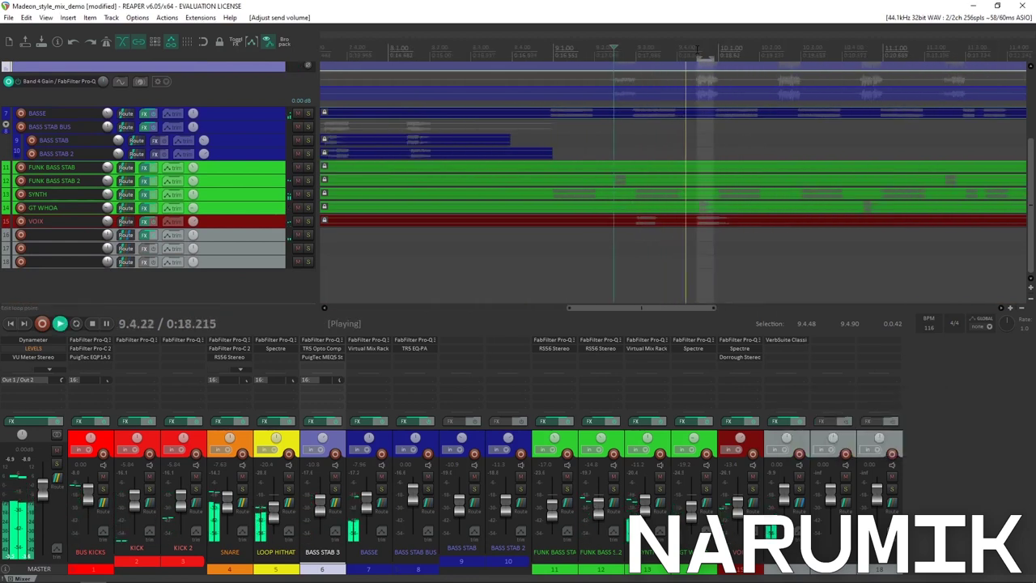
scroll(515, 149, up, 3)
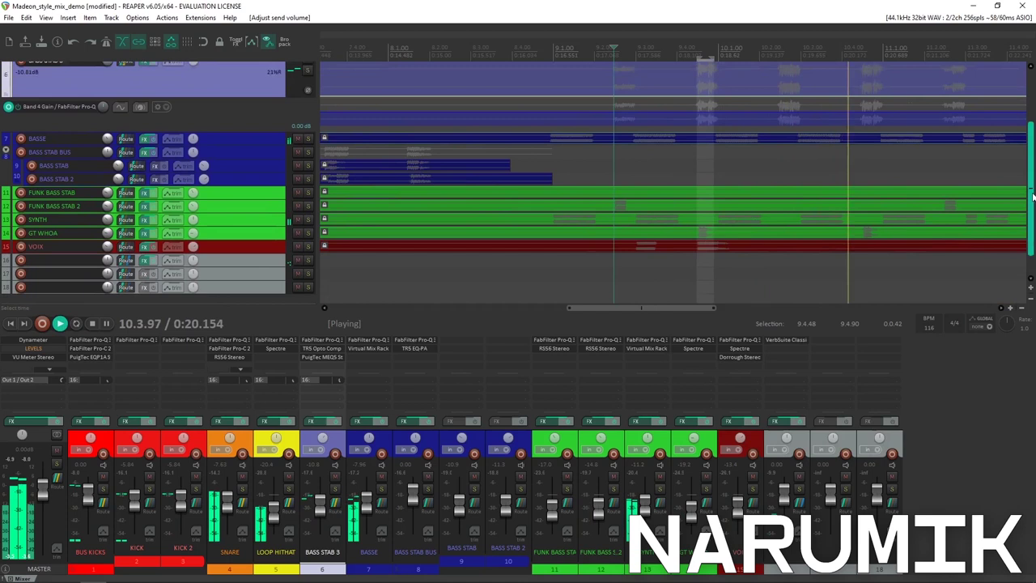
click(125, 107)
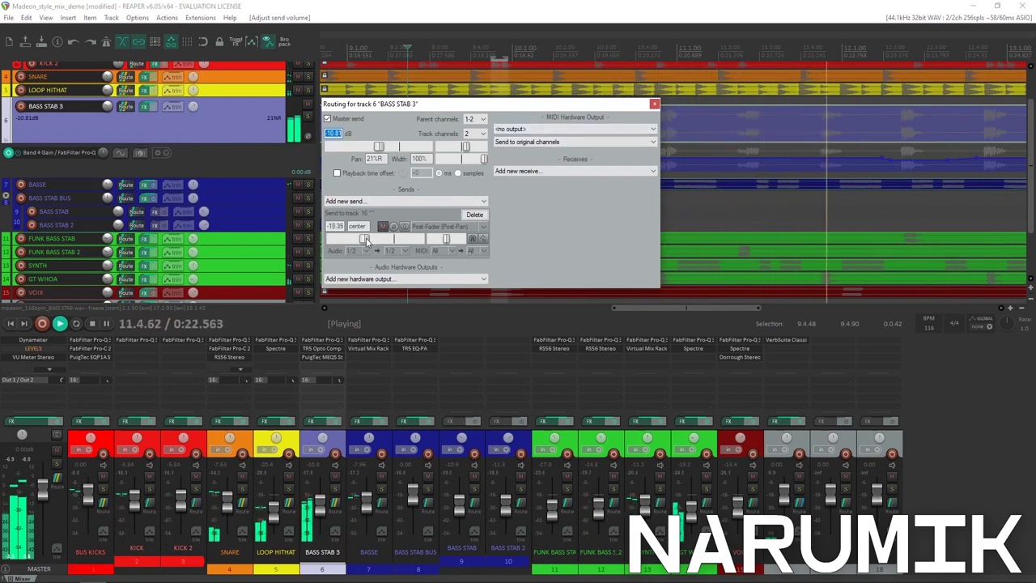
click(654, 104)
Replay the passage from about 9.2.47 and from the start of bar 9 to judge the reverb on BASS STAB 3
scroll(539, 125, down, 5)
key(space)
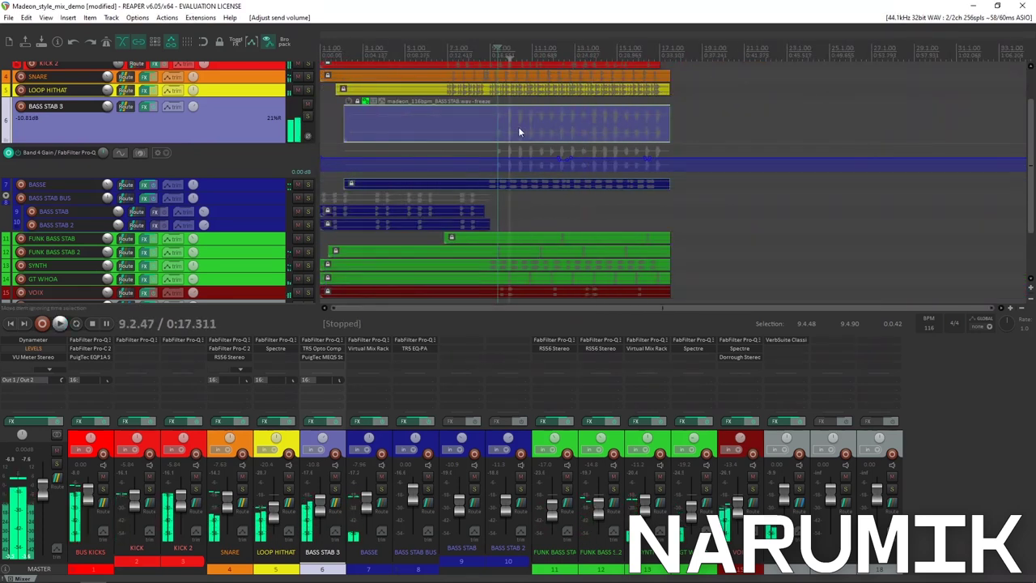
scroll(518, 126, up, 5)
key(space)
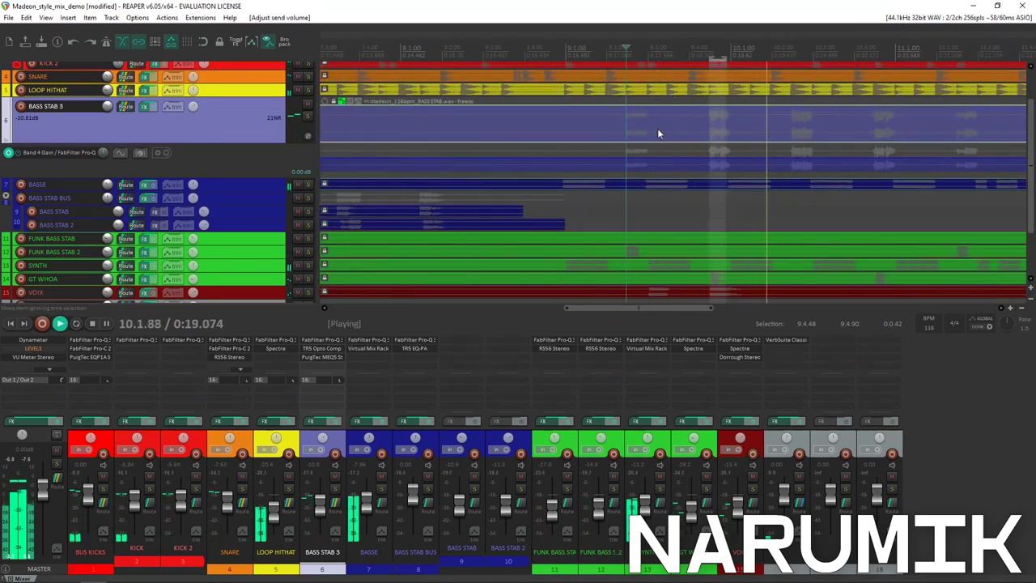
click(577, 127)
key(space)
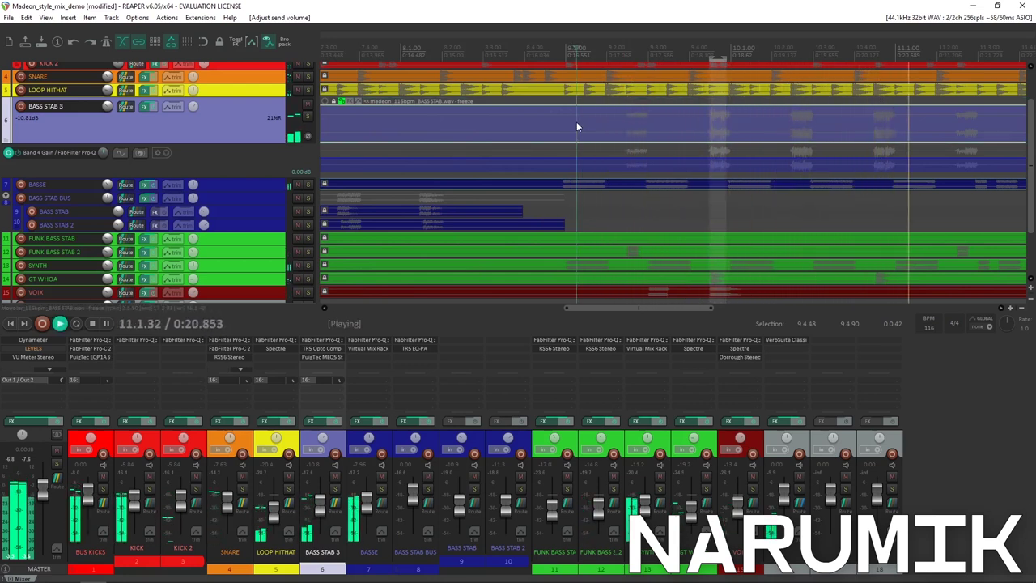
Stop the mix playback and briefly audition BASS STAB 3 in solo around bar 9
scroll(576, 122, down, 3)
key(space)
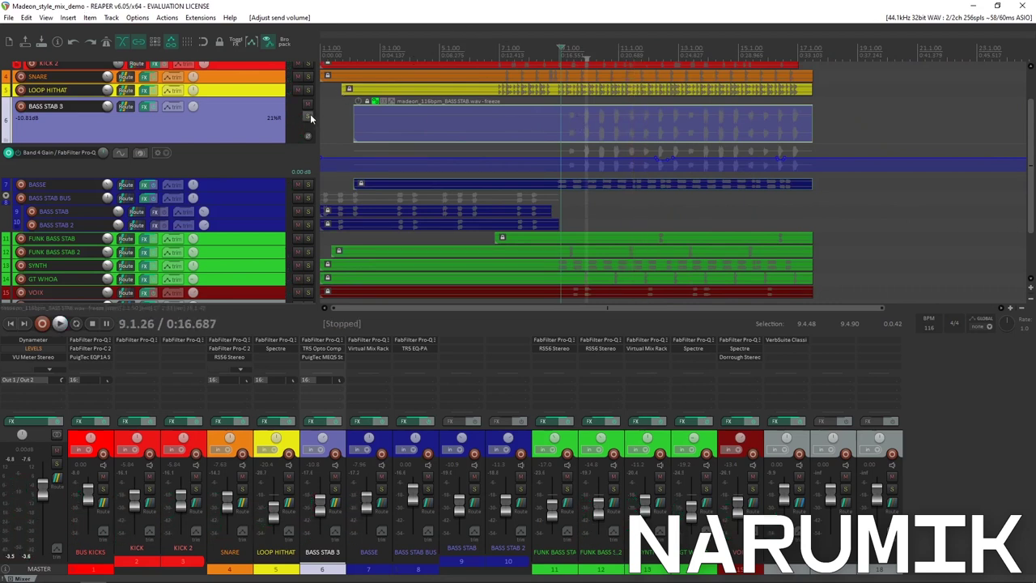
click(308, 117)
key(space)
key(space)
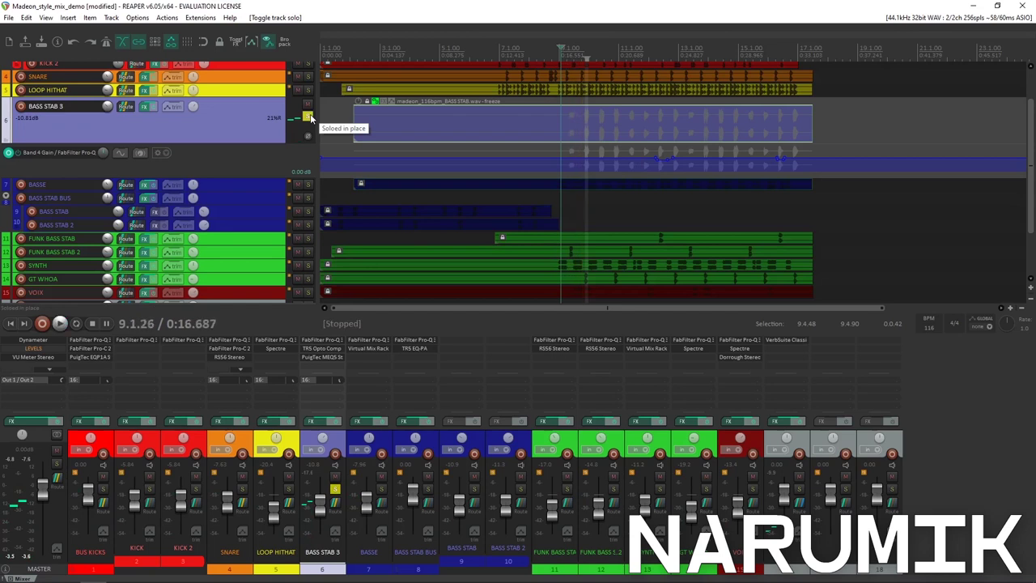
click(308, 117)
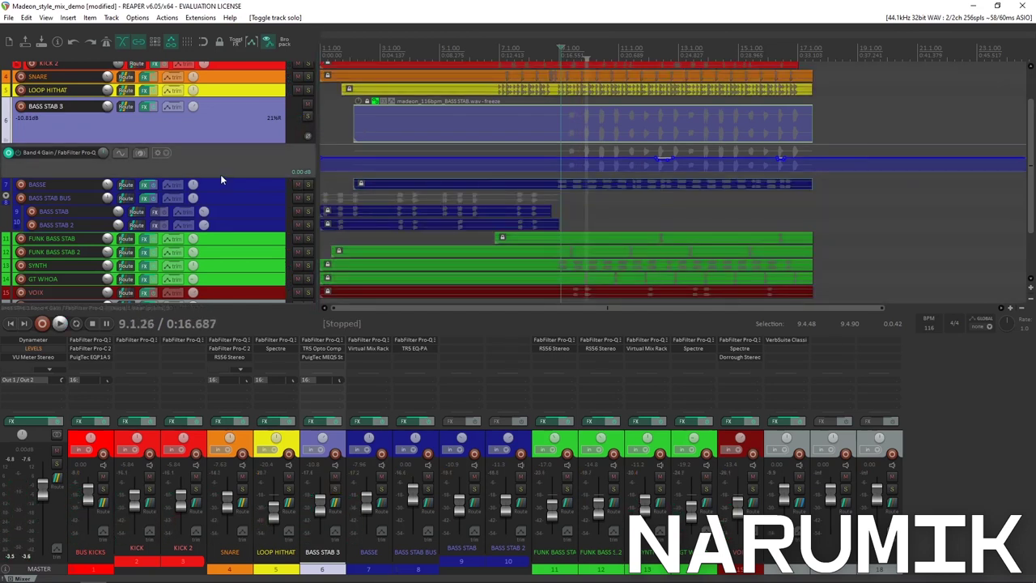
Enlarge the BASSE track and briefly audition it in solo from the start of bar 9
click(258, 186)
mouse_move(260, 190)
mouse_down()
mouse_move(265, 220)
mouse_move(268, 208)
mouse_up()
click(308, 197)
key(space)
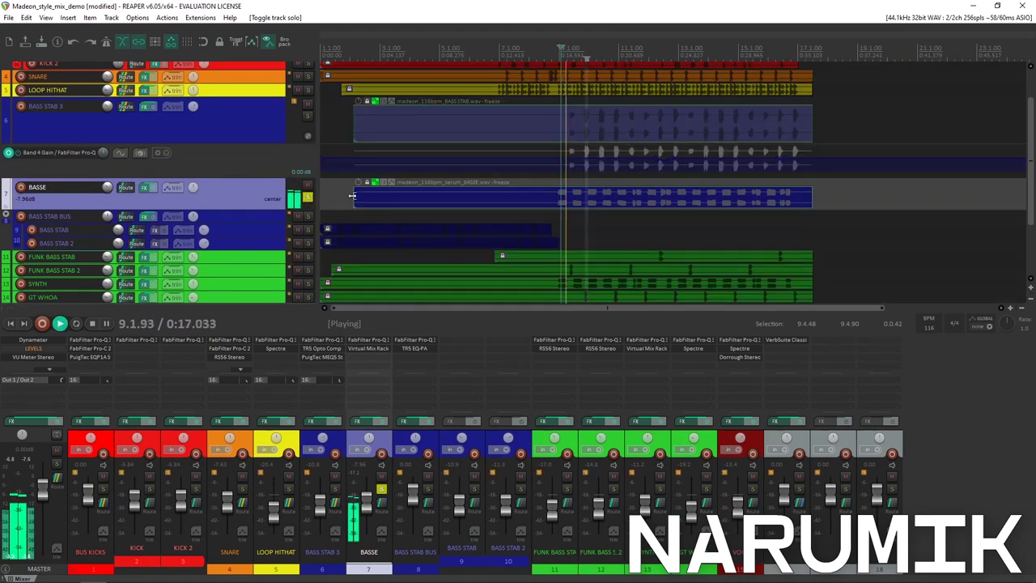
click(308, 197)
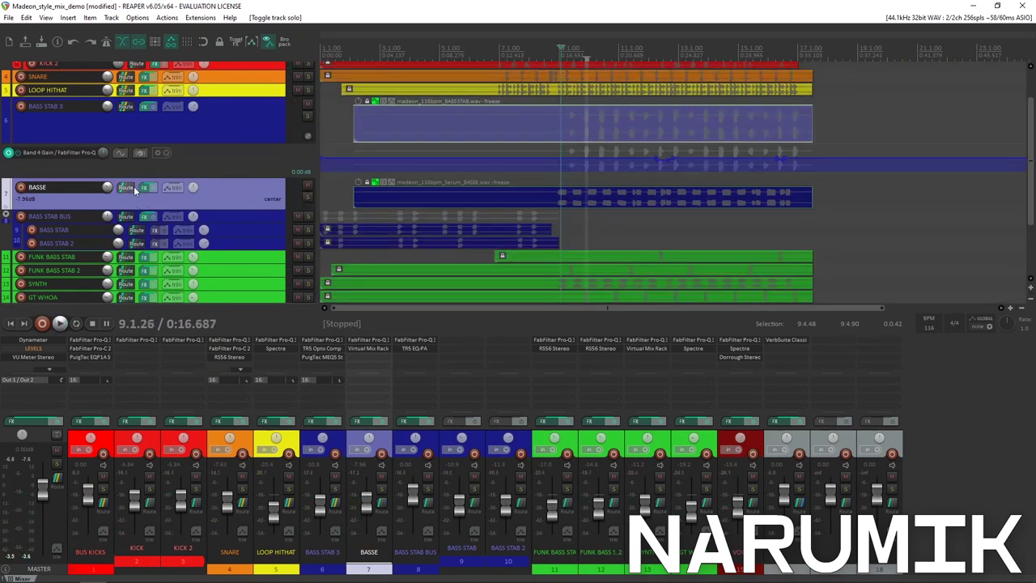
Add a send from BASSE to track 16, set it to about -23.10 dB during playback, and close the send controls
scroll(183, 212, down, 3)
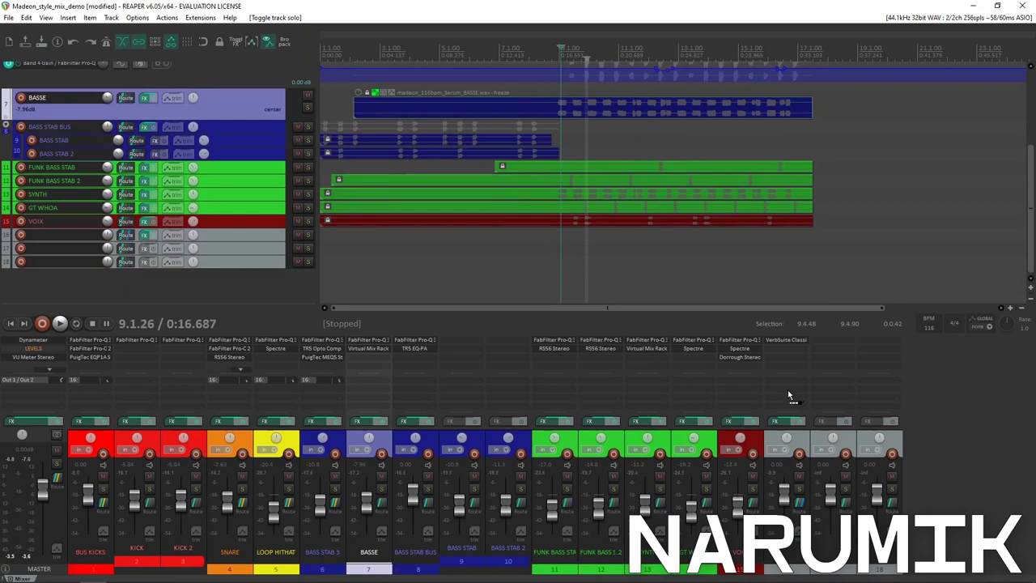
drag(789, 397, 790, 396)
key(space)
drag(861, 438, 830, 436)
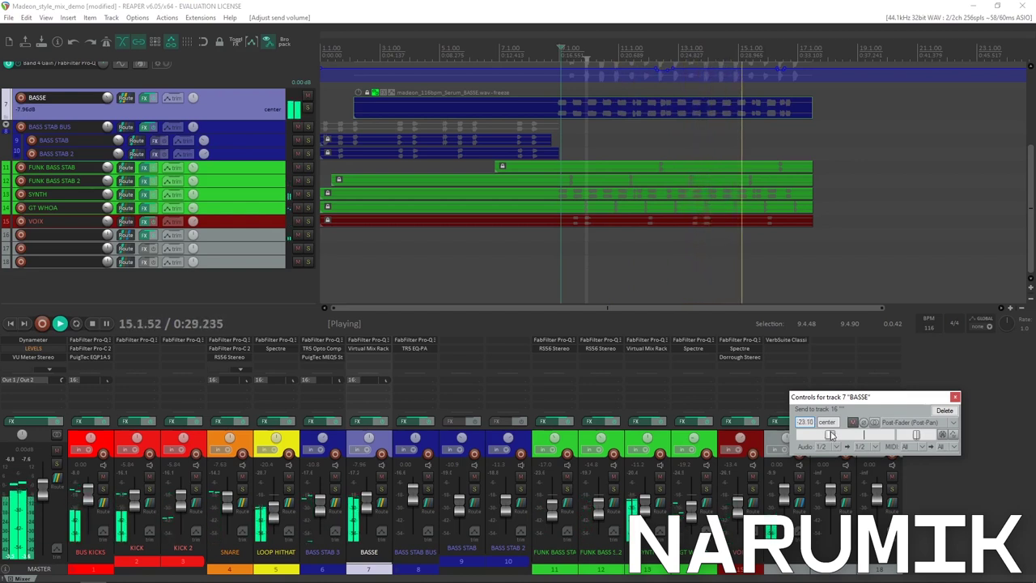
click(955, 397)
Find the BASS STAB BUS hits in the intro and audition the mix from about 7.2.83
scroll(858, 215, down, 4)
scroll(858, 215, up, 3)
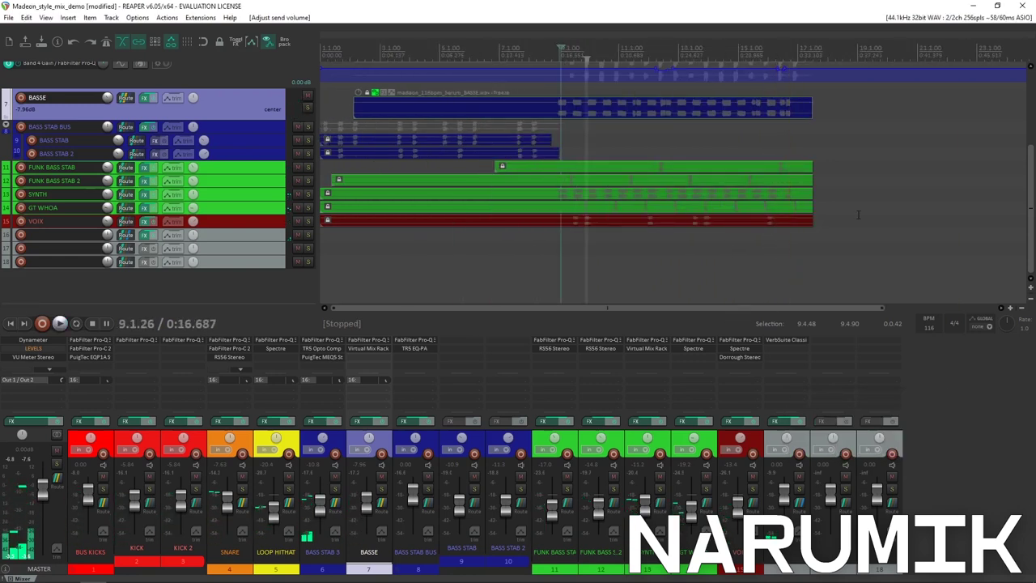
scroll(859, 215, up, 2)
scroll(859, 214, down, 2)
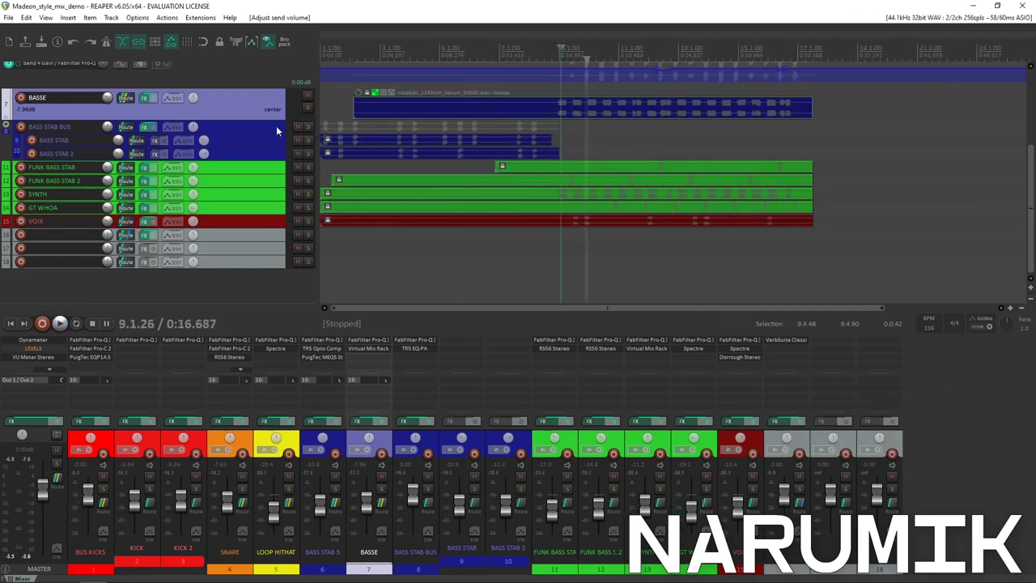
click(423, 128)
scroll(733, 145, up, 1)
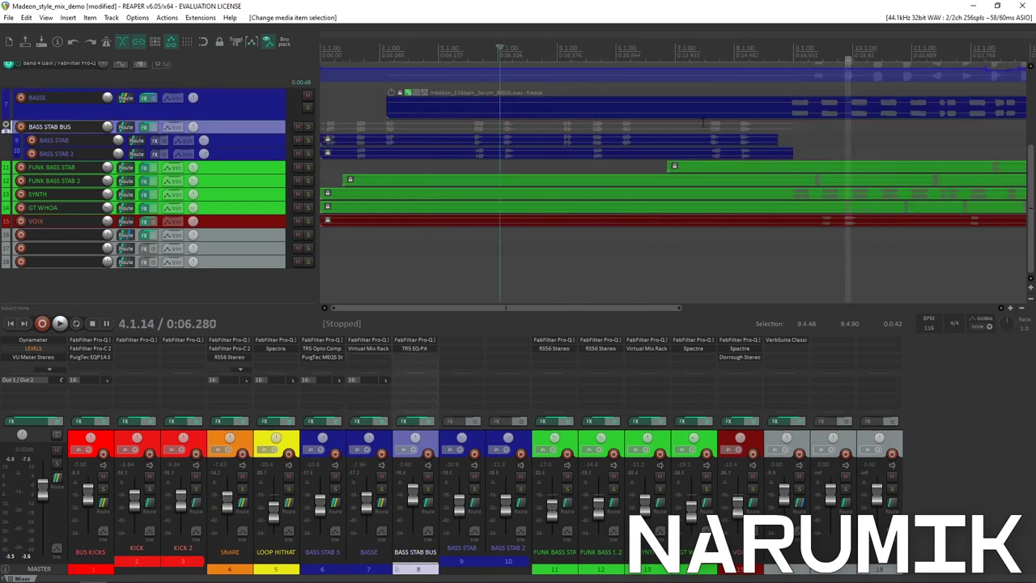
click(703, 123)
key(space)
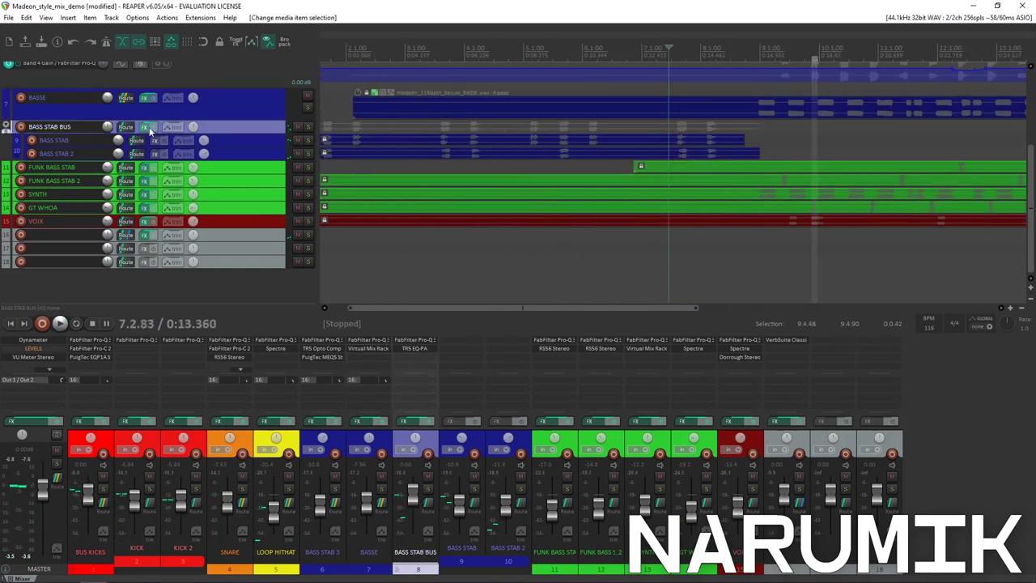
Add a send from BASS STAB BUS to track 16, set it to about -19.90 dB during playback, and close the send controls
drag(785, 383, 786, 385)
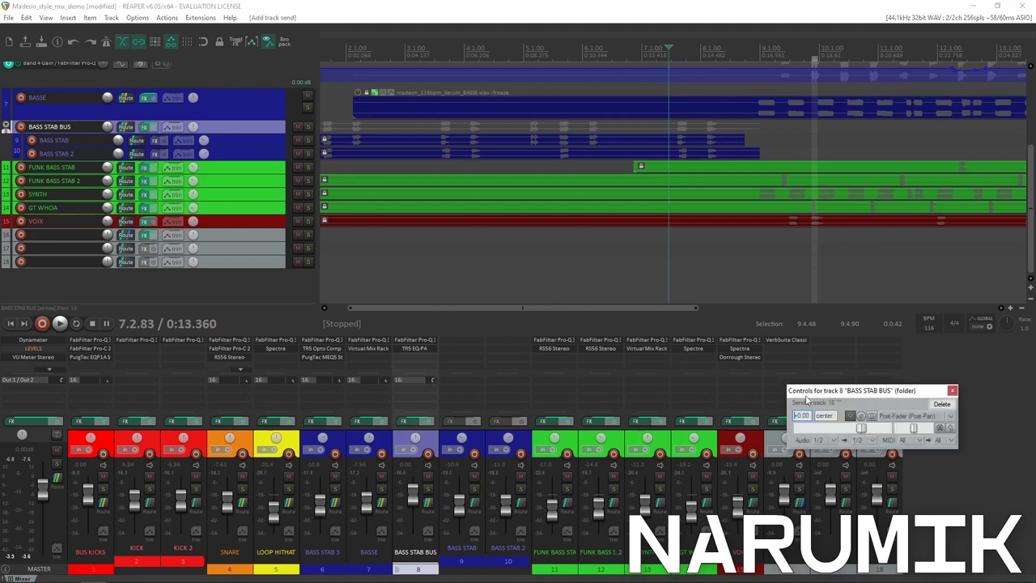
drag(848, 430, 833, 429)
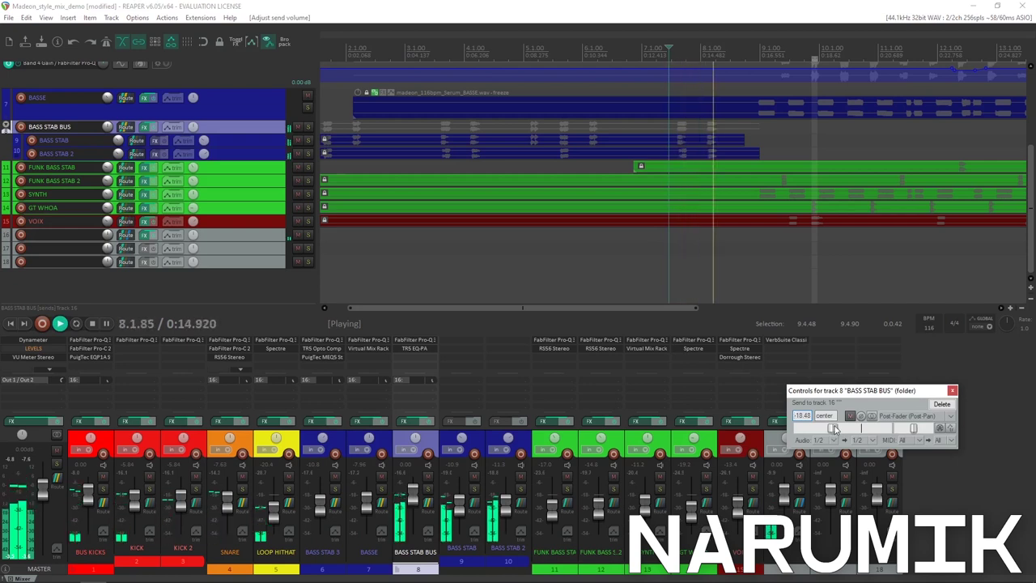
key(space)
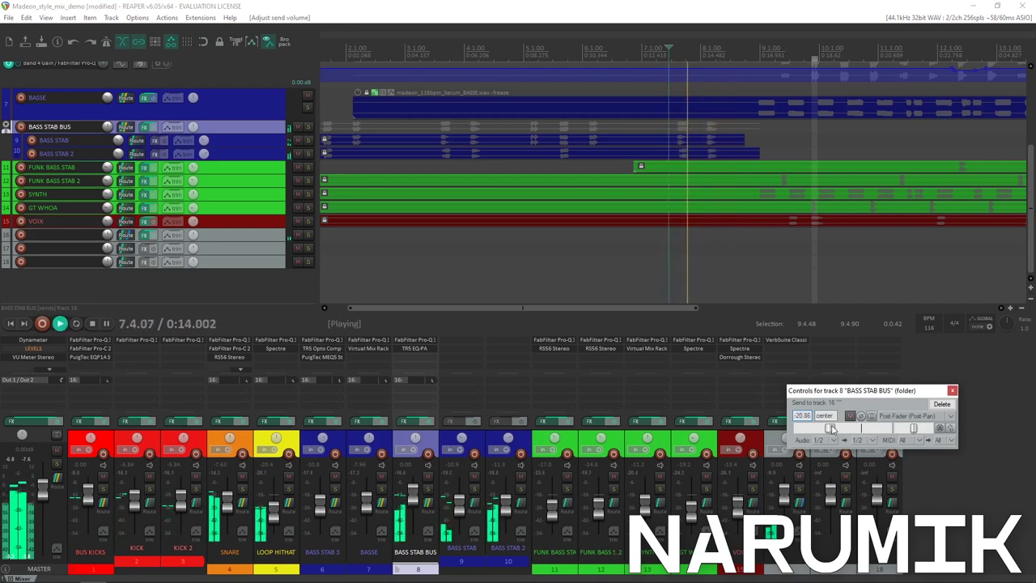
key(space)
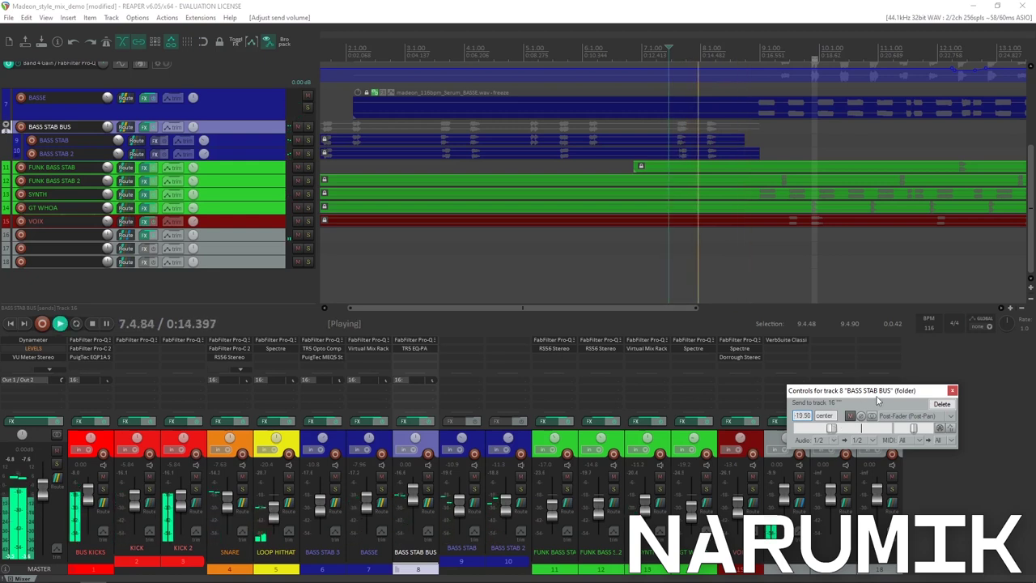
click(953, 392)
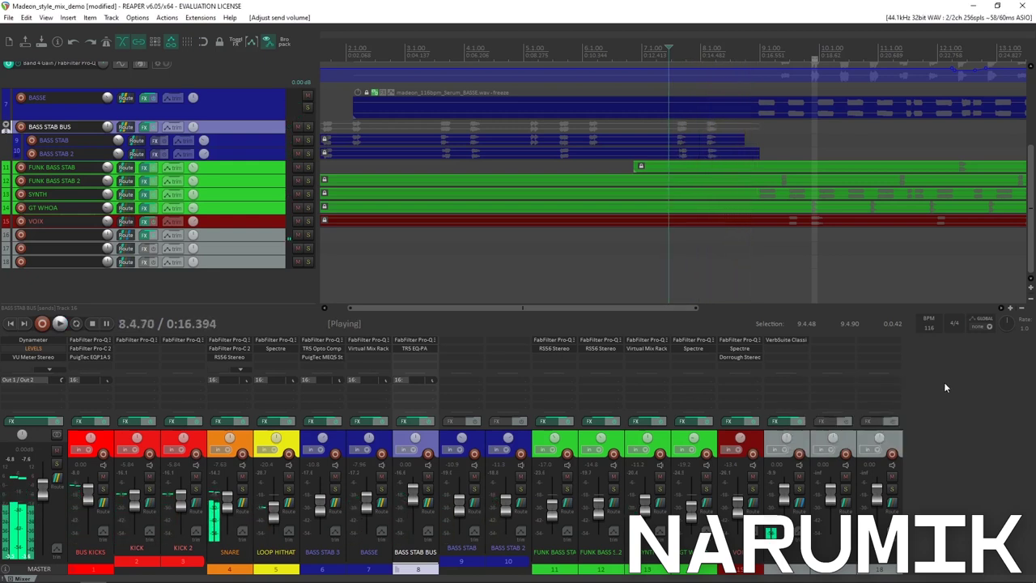
key(space)
Locate the FUNK BASS STAB hit in bar 12 and audition the mix up to about 12.2.47
scroll(807, 252, down, 2)
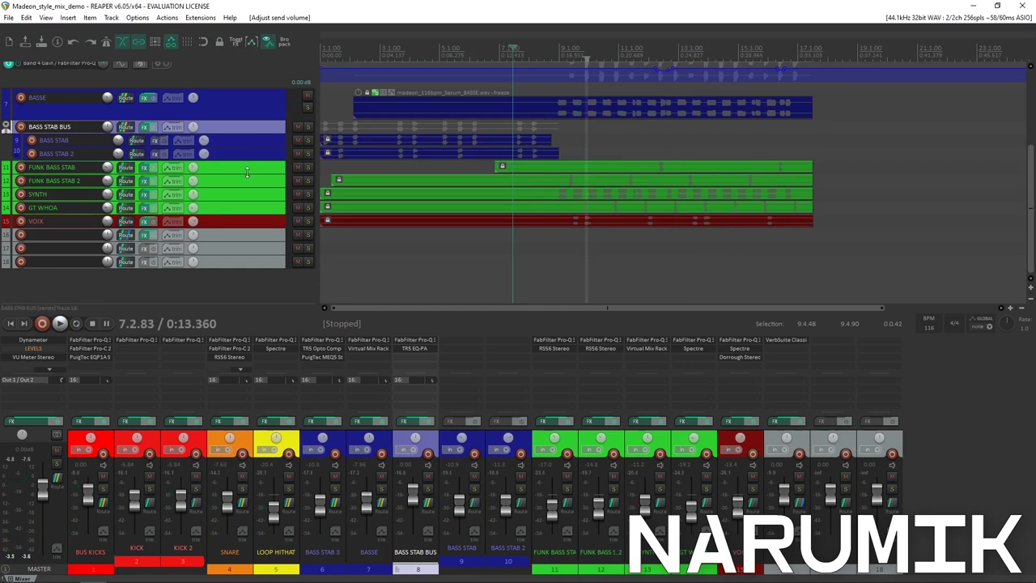
click(255, 169)
click(653, 143)
key(space)
scroll(653, 143, up, 3)
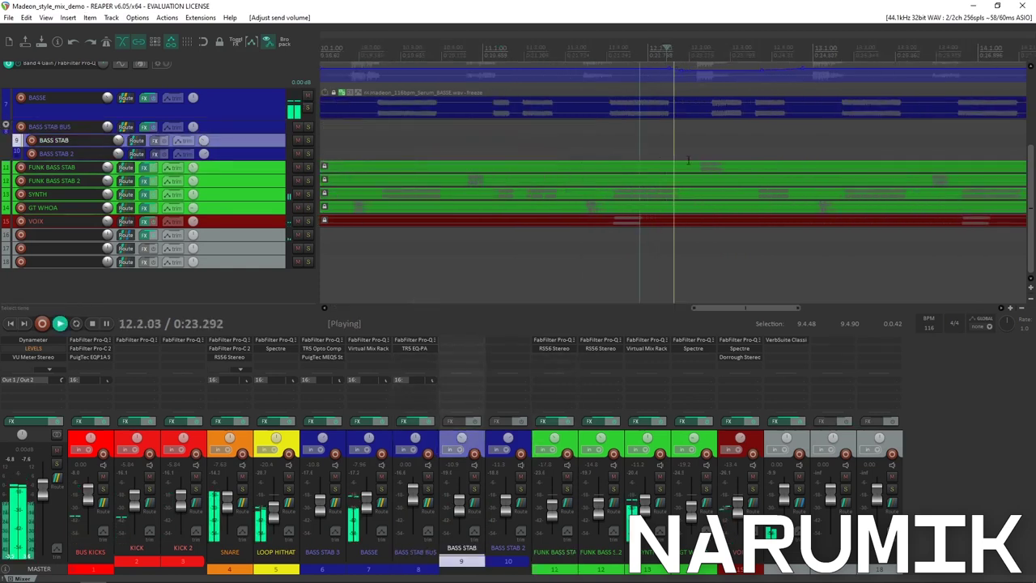
scroll(722, 142, down, 2)
key(space)
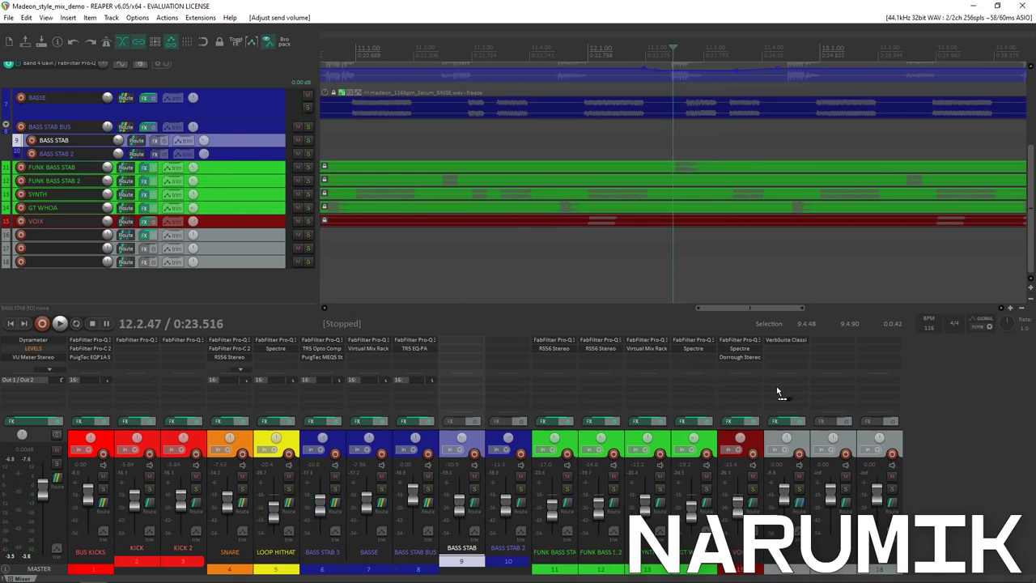
Add a send from FUNK BASS STAB to track 16 and set it to about -12.51 dB while replaying the hit from 12.2.47
drag(778, 391, 778, 392)
key(space)
key(space)
key(space)
mouse_move(852, 431)
mouse_down()
mouse_move(815, 434)
mouse_move(832, 433)
mouse_up()
key(space)
key(space)
key(space)
key(space)
key(space)
key(space)
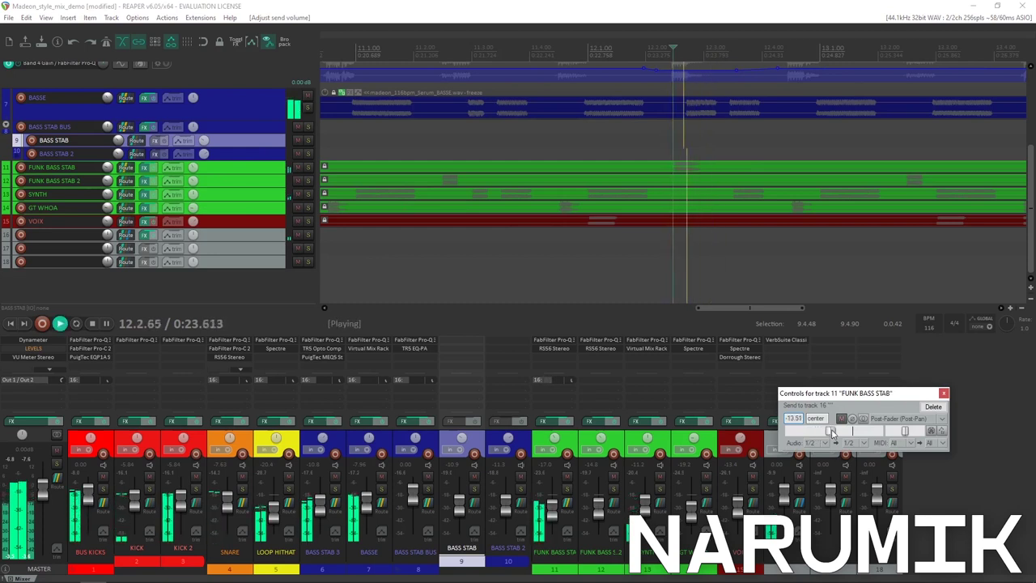
Replay the mix from the start of bar 12 and from about 16.1.34 to judge the FUNK BASS STAB reverb
click(603, 130)
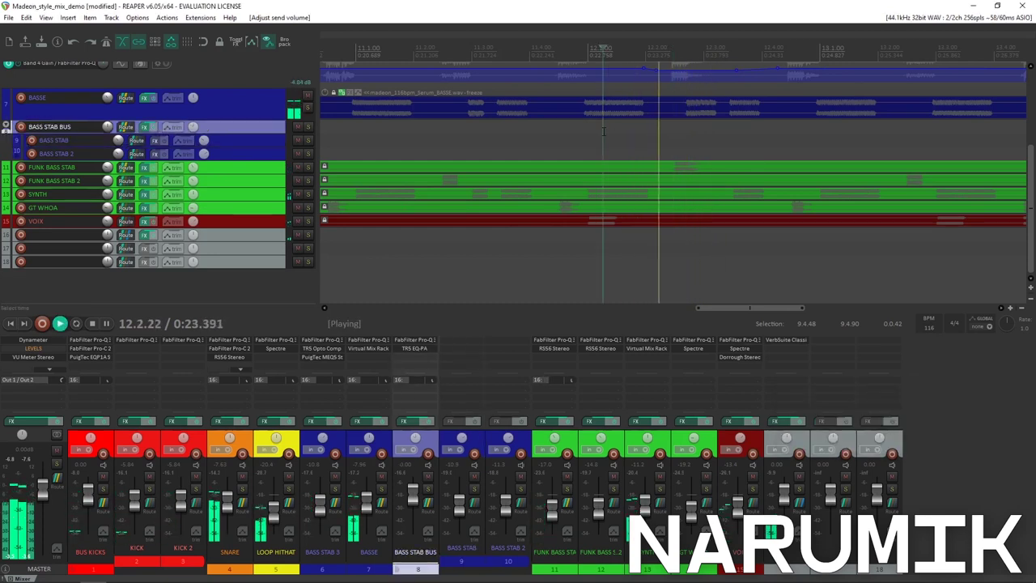
scroll(840, 142, down, 5)
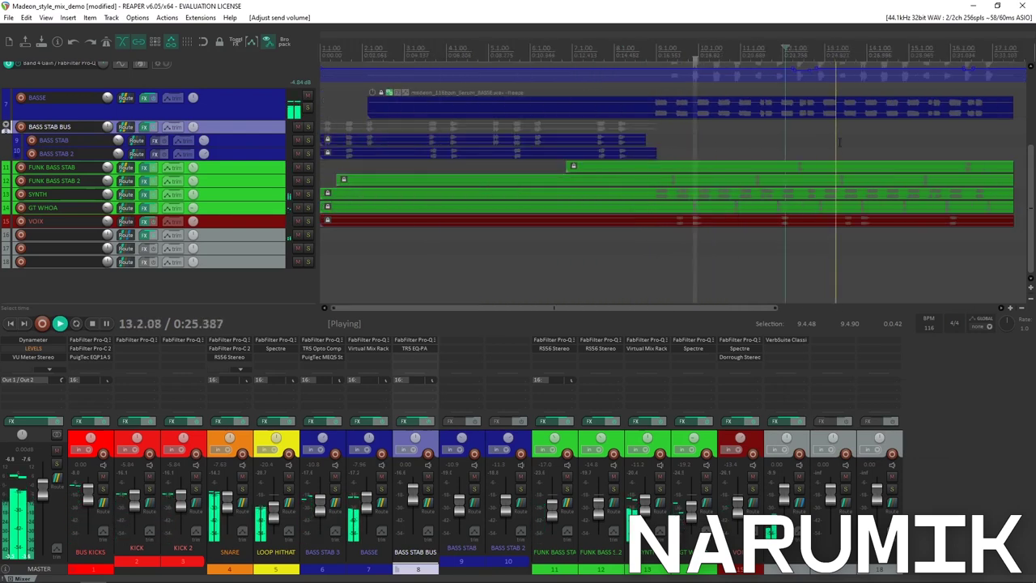
click(955, 139)
scroll(955, 140, up, 4)
key(space)
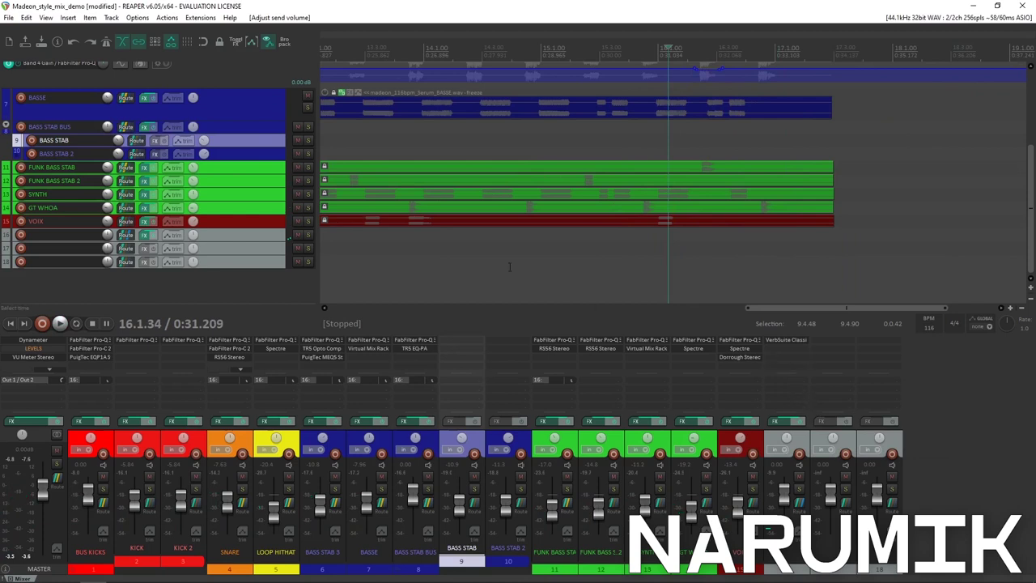
Enlarge the FUNK BASS STAB track, lower its send to track 16 to about -20.06 dB, and close its routing window
click(248, 172)
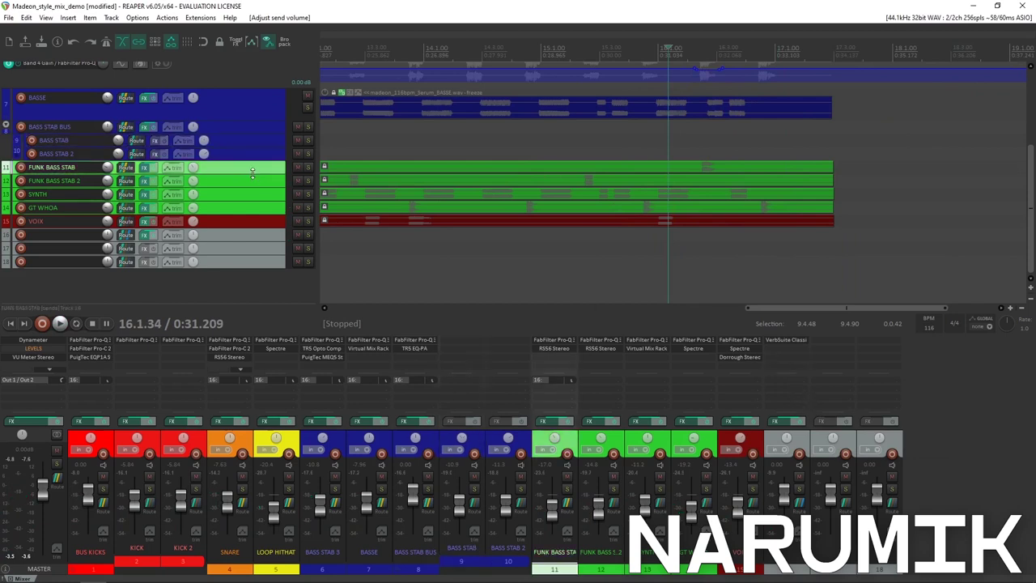
drag(253, 173, 251, 206)
click(133, 170)
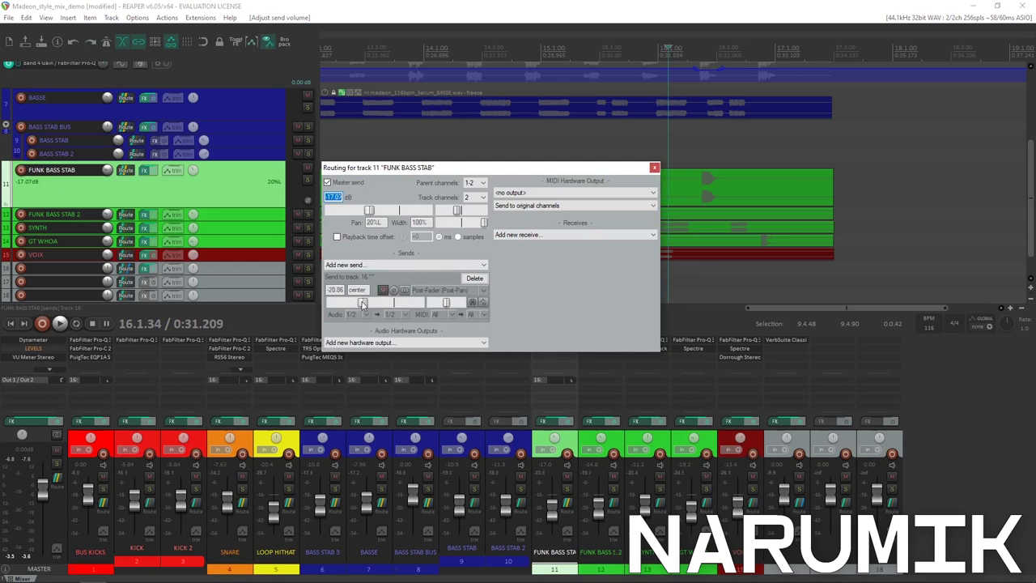
click(655, 168)
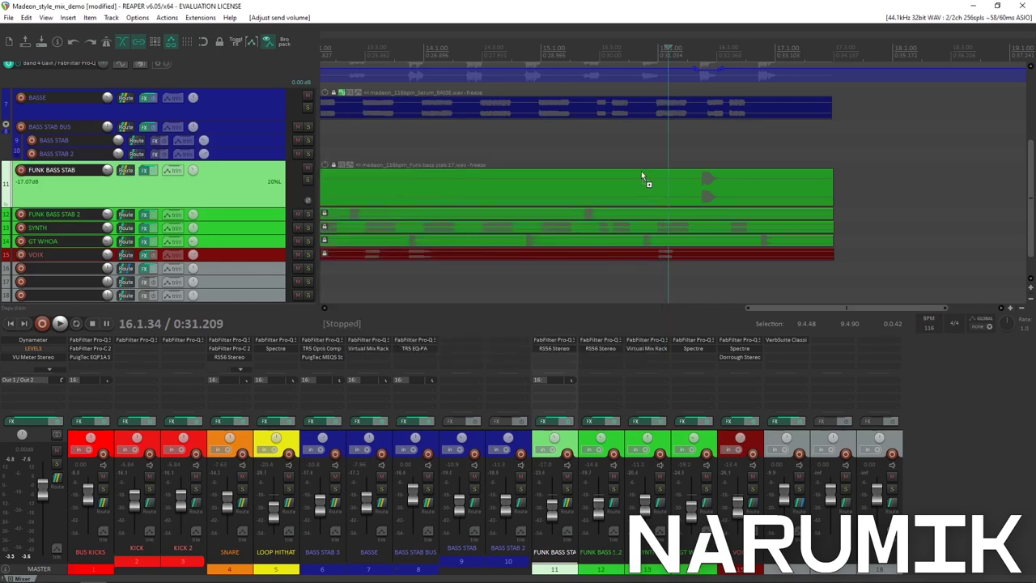
Replay the mix around the FUNK BASS STAB hits and place the edit cursor at about 12.1.32, before the bar 12 hit
scroll(685, 178, down, 4)
scroll(686, 175, up, 4)
key(space)
key(space)
click(770, 136)
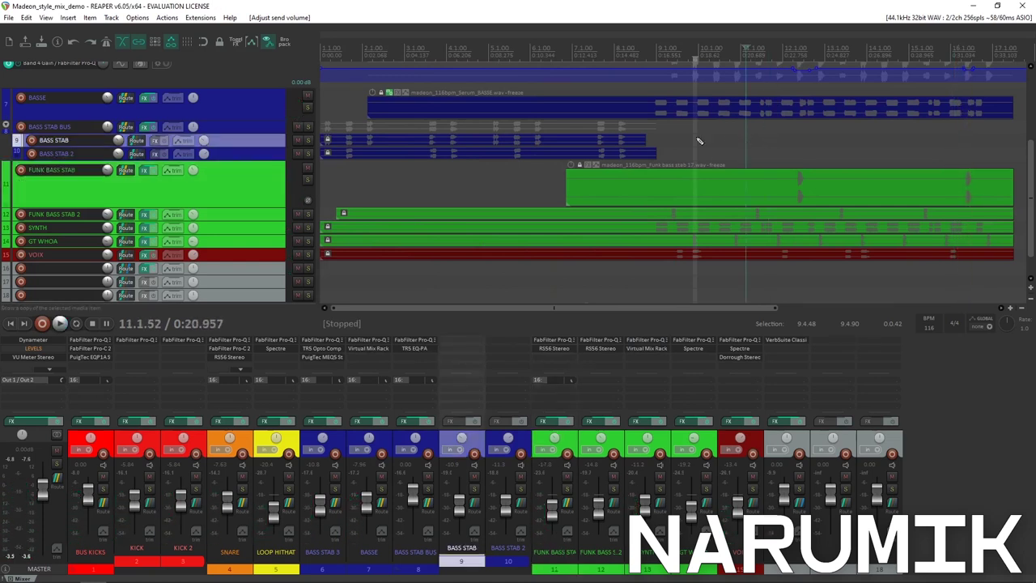
click(241, 185)
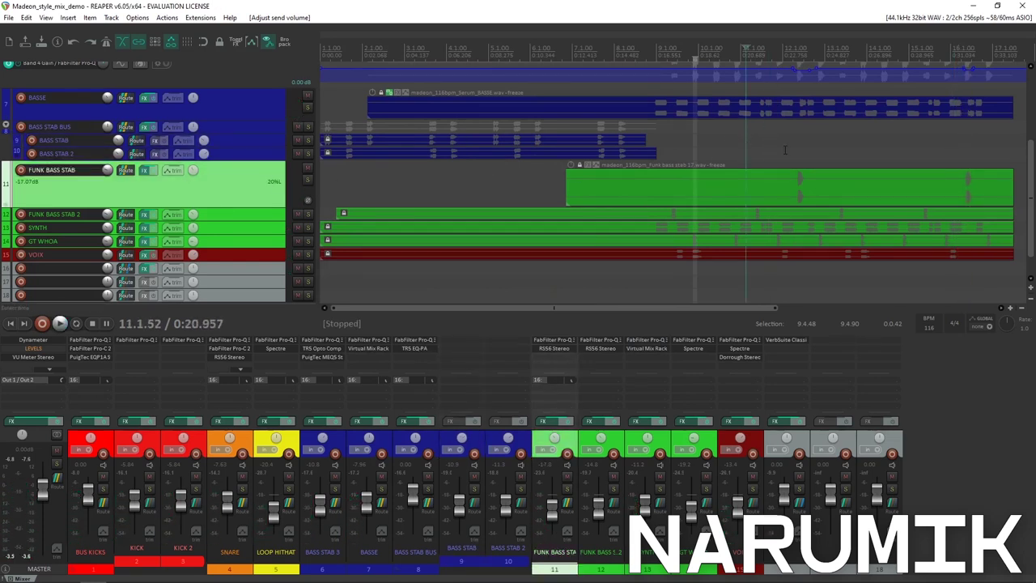
click(785, 150)
scroll(753, 189, up, 4)
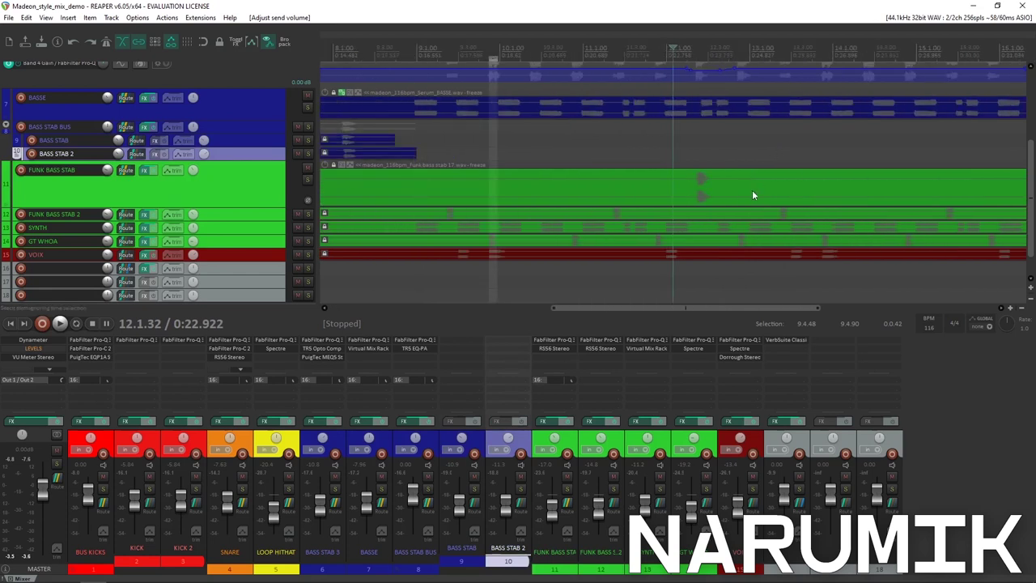
scroll(752, 191, down, 4)
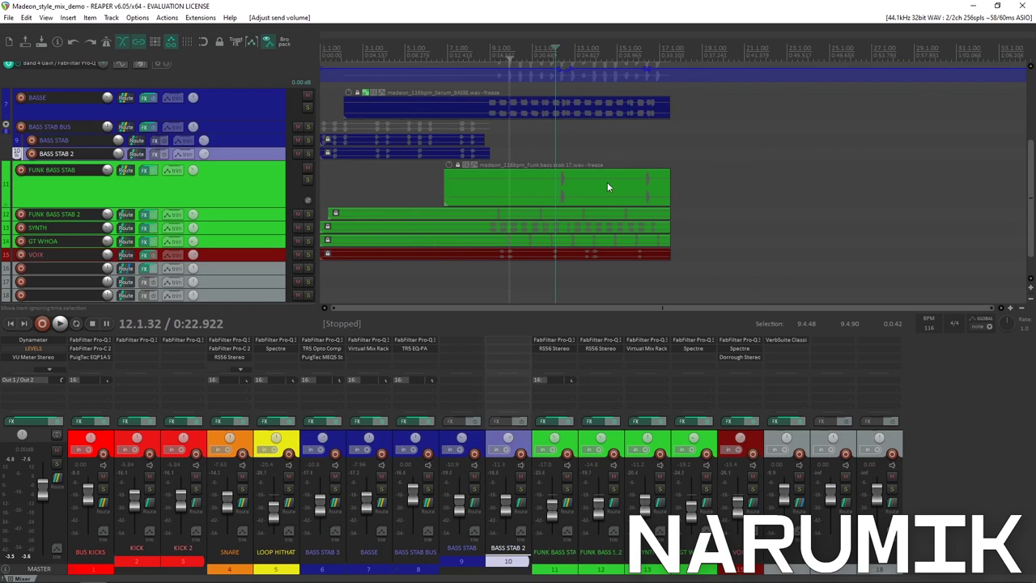
Enlarge the FUNK BASS STAB 2 track and add a send from it to track 16
click(240, 217)
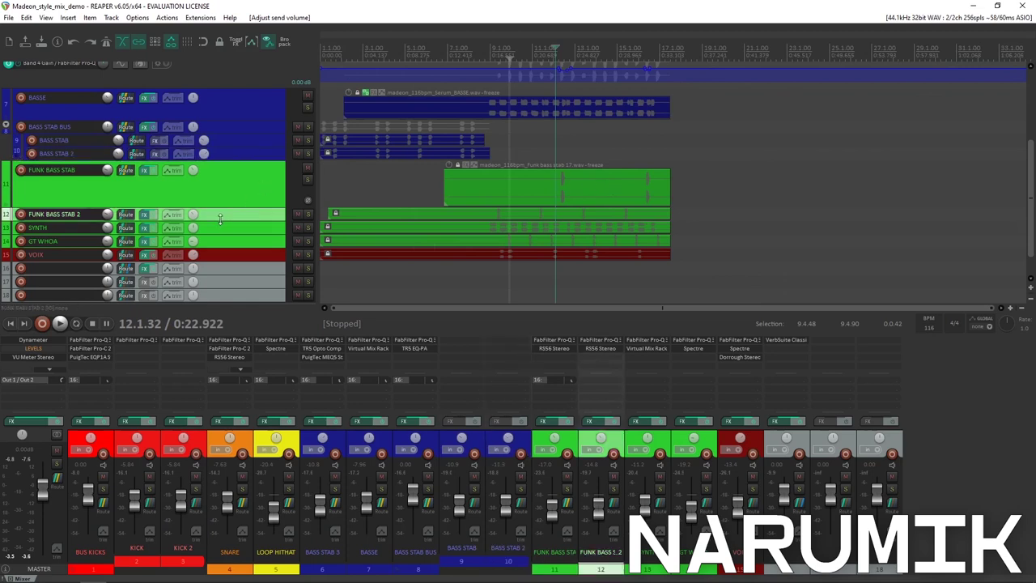
drag(219, 220, 219, 266)
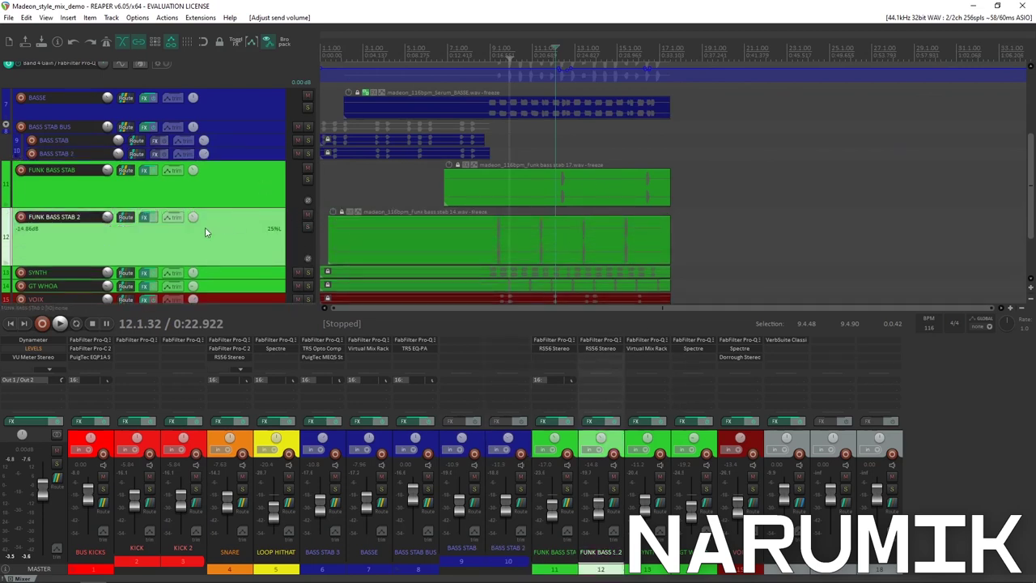
scroll(129, 223, down, 2)
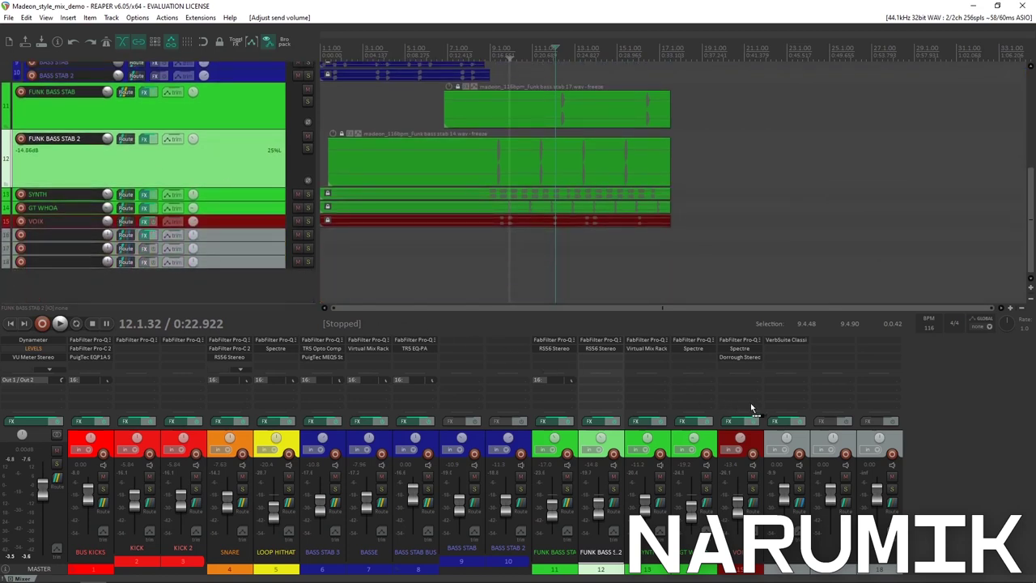
drag(782, 387, 782, 387)
Play from about 11.2.39, before the FUNK BASS STAB 2 hit, and lower that track's send to track 16 to about -20.70 dB
click(541, 167)
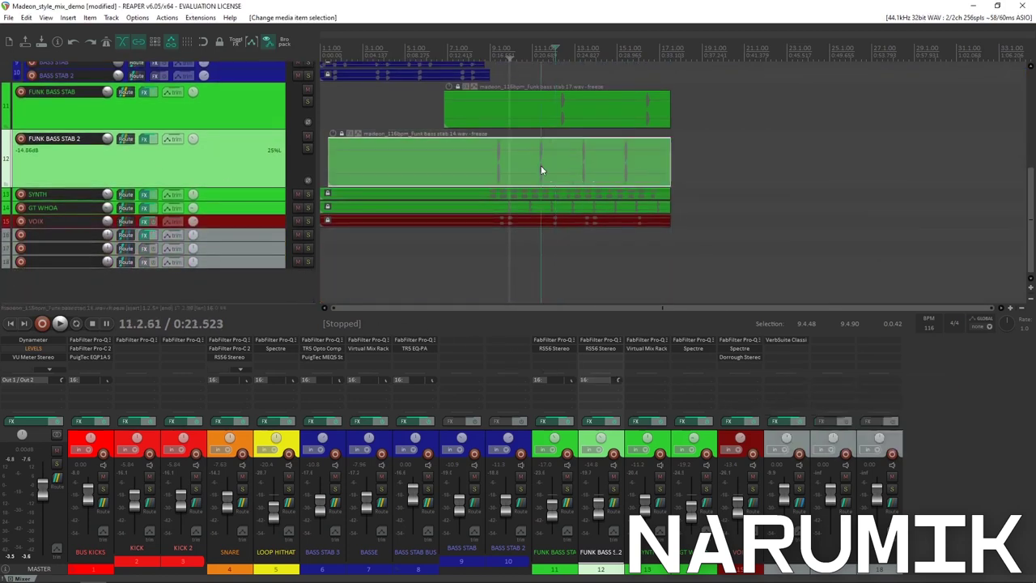
scroll(567, 182, up, 6)
scroll(648, 172, down, 5)
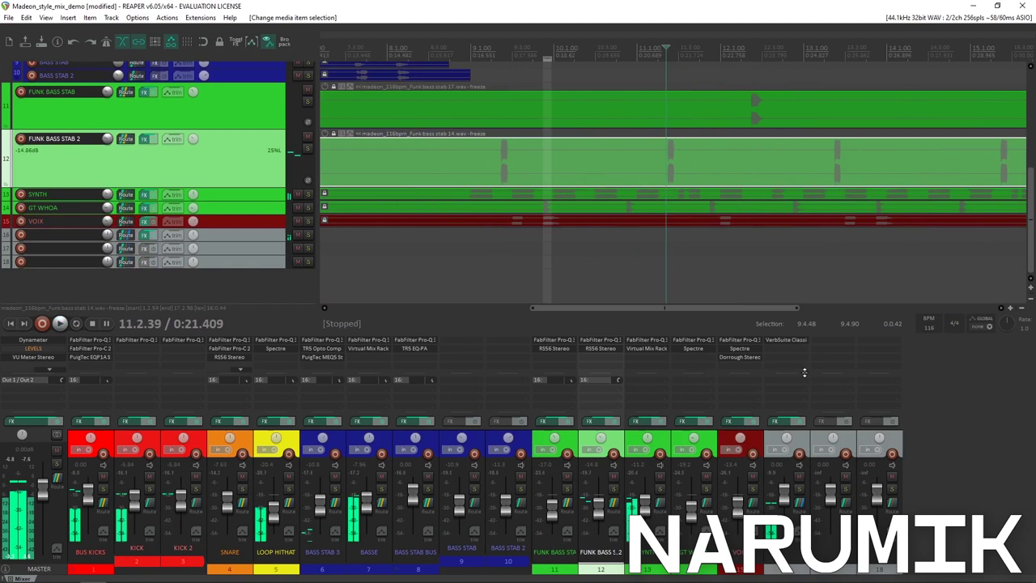
click(126, 140)
key(space)
drag(376, 274, 362, 273)
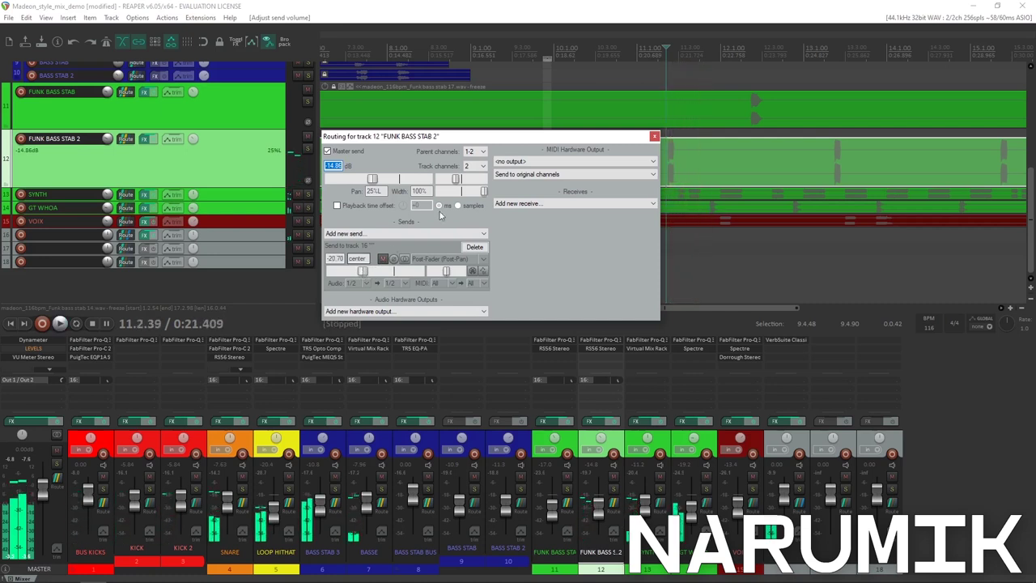
Replay the mix from early in bar 12 and fine-tune the FUNK BASS STAB 2 send to track 16
click(779, 162)
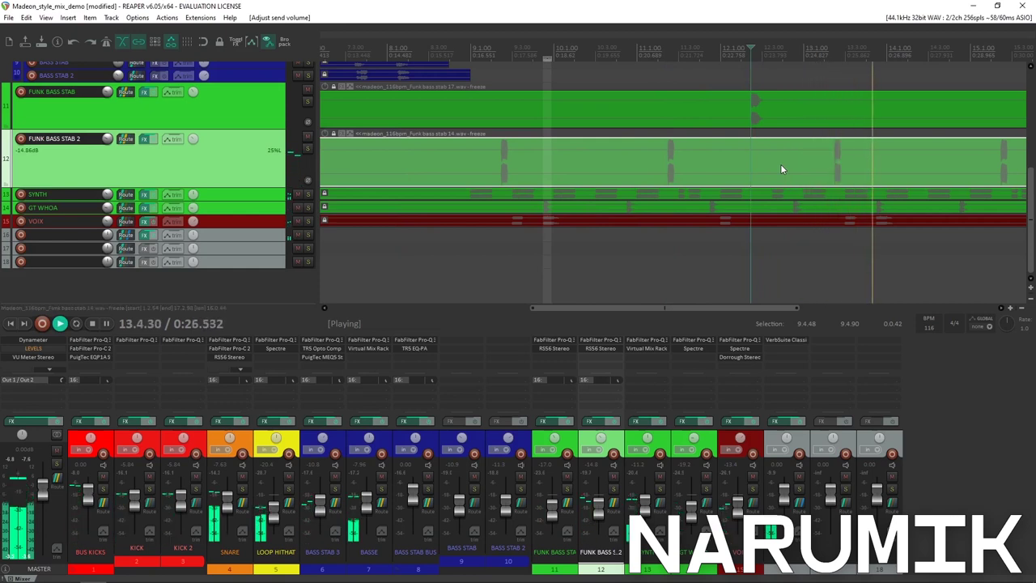
scroll(777, 166, down, 2)
scroll(730, 169, down, 2)
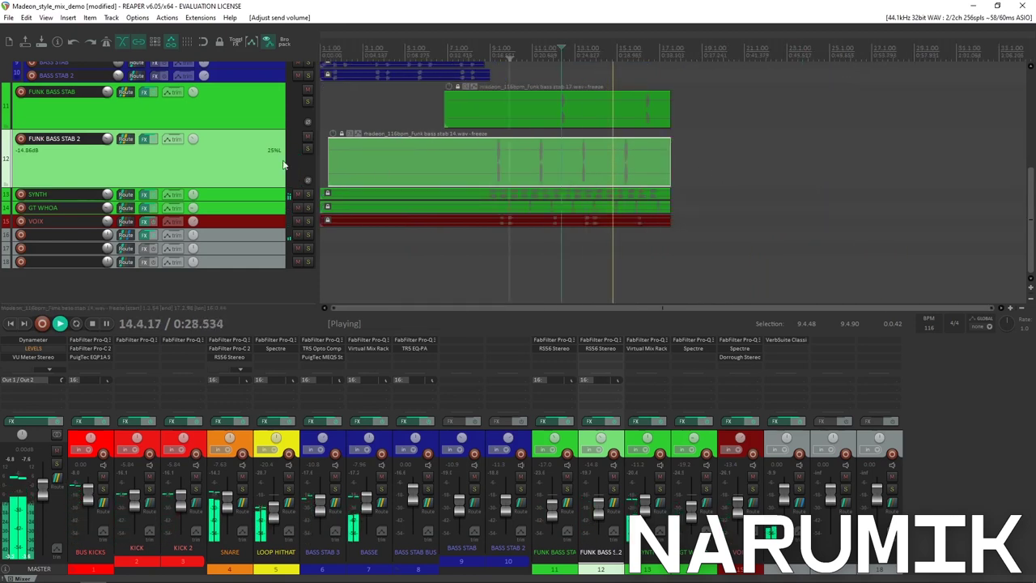
drag(621, 376, 624, 375)
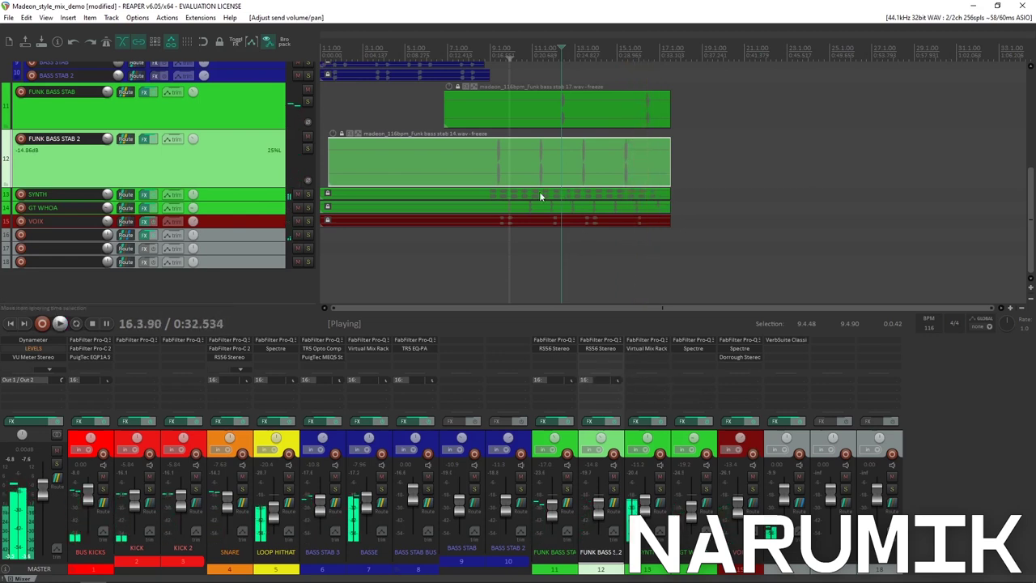
Enlarge the SYNTH track and place the edit cursor at about 8.4.23, before its first notes
click(238, 195)
drag(256, 200, 304, 265)
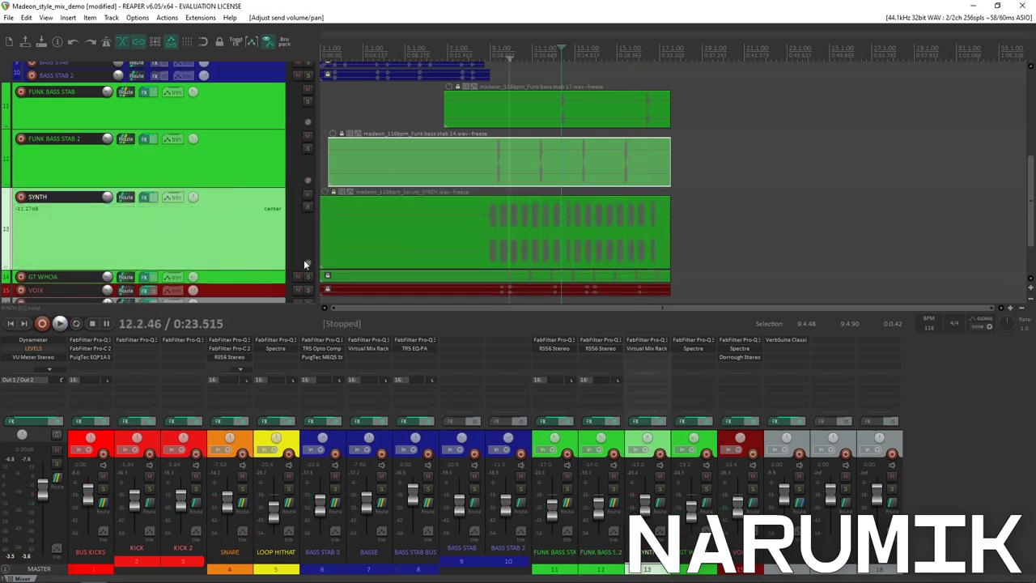
click(488, 225)
scroll(567, 243, up, 8)
key(space)
key(space)
scroll(405, 304, down, 2)
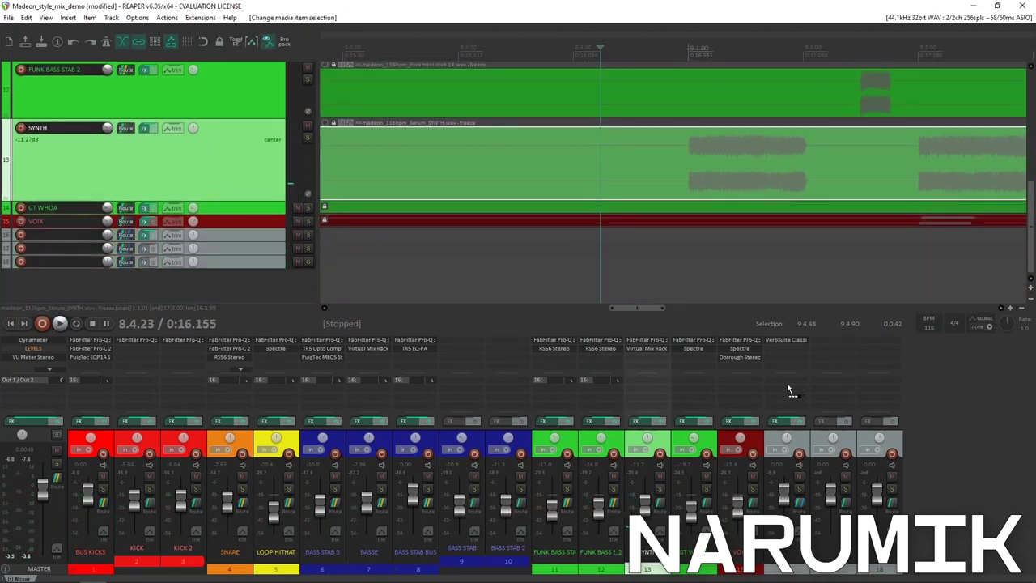
Add a send from SYNTH to track 16, lower it to about -24.54 dB during playback, and close its controls
drag(790, 389, 789, 390)
key(space)
drag(857, 431, 829, 428)
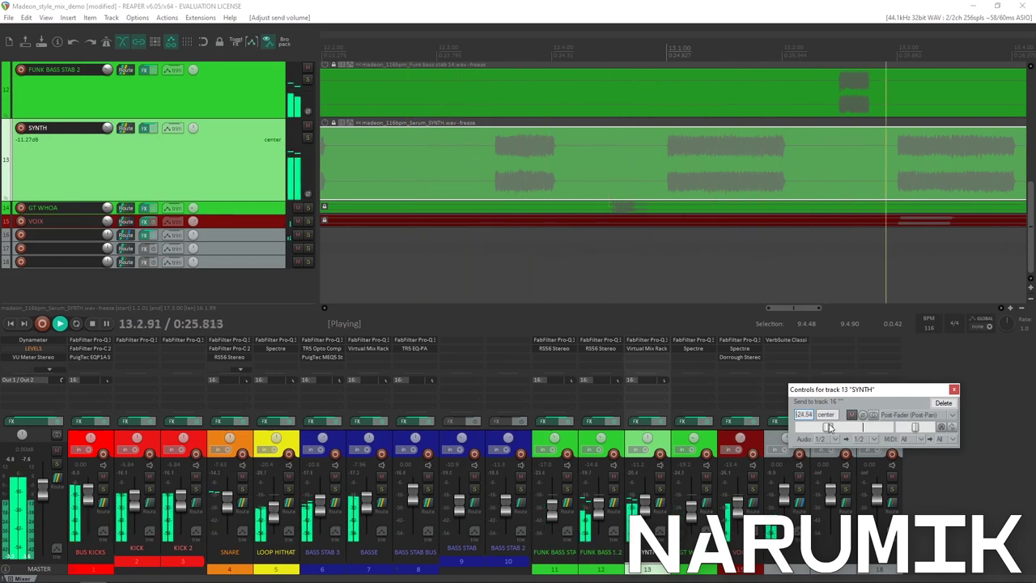
click(955, 391)
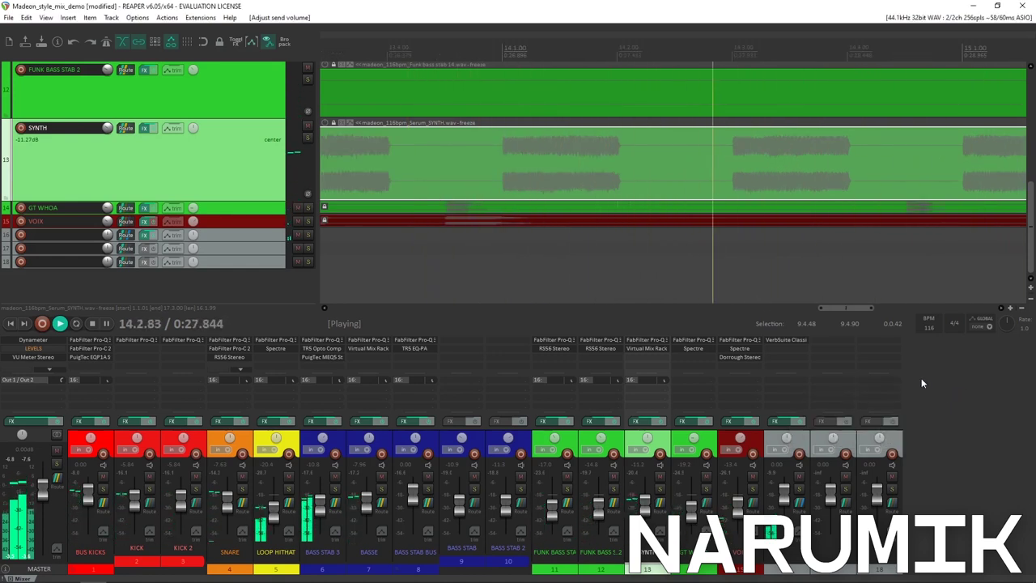
Stop playback, enlarge the GT WHOA track, and place the edit cursor at about 10.3.96, before its hit near bar 11
scroll(706, 225, down, 8)
key(space)
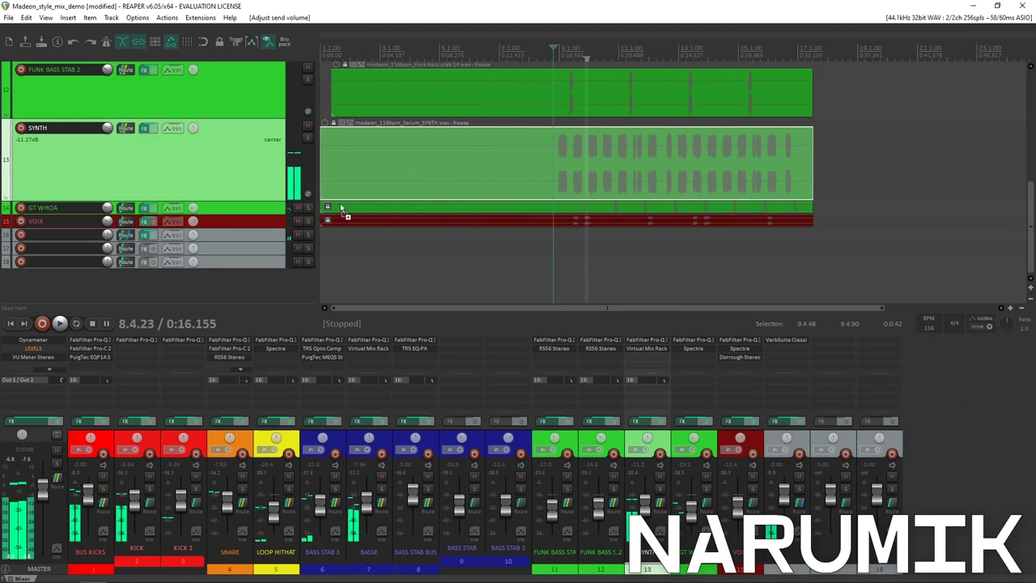
click(239, 212)
drag(234, 213, 362, 262)
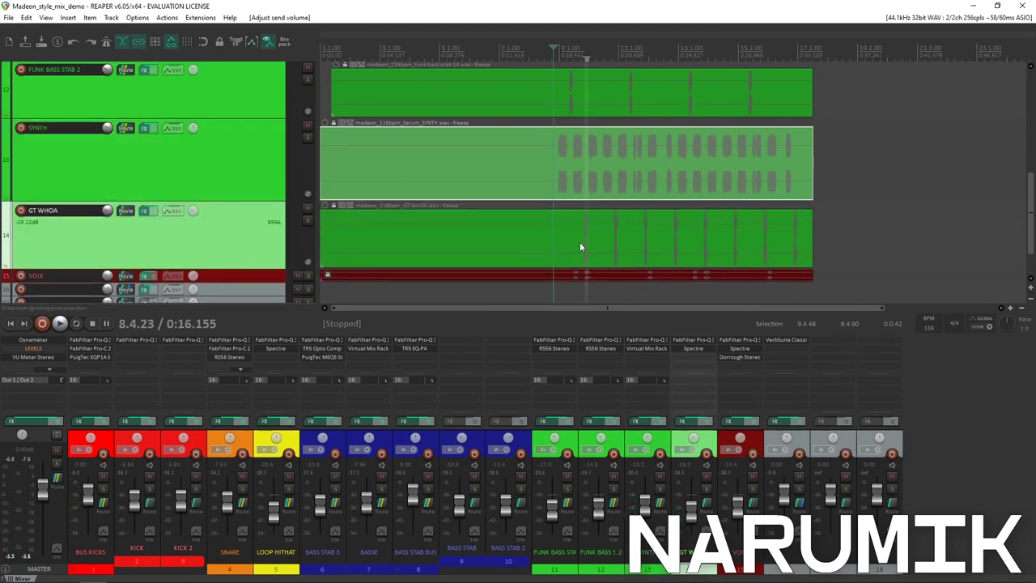
click(610, 231)
scroll(648, 243, up, 5)
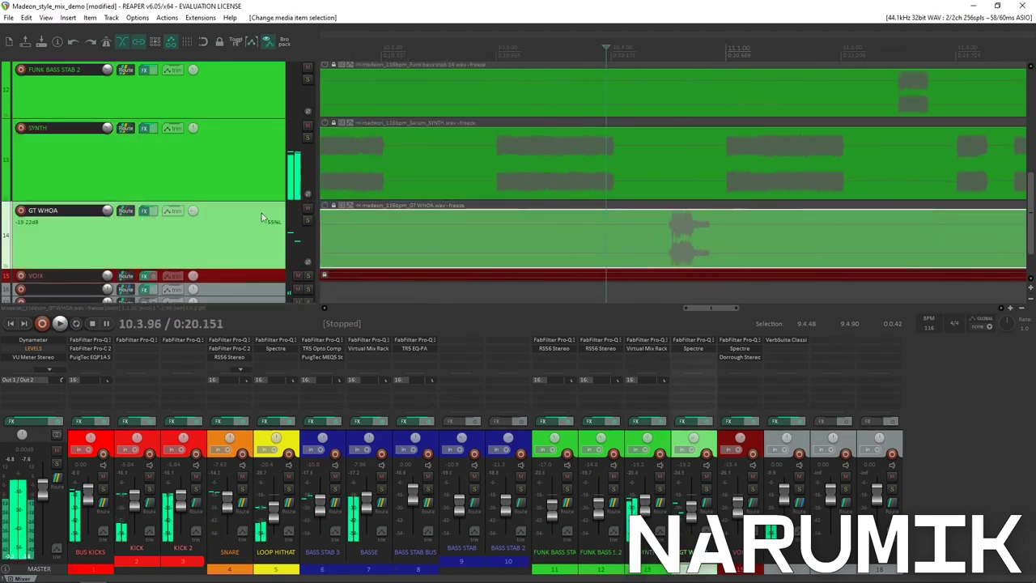
Add a send from GT WHOA to track 16, lower it to about -11.58 dB, and fine-tune it during playback
drag(127, 212, 781, 393)
key(space)
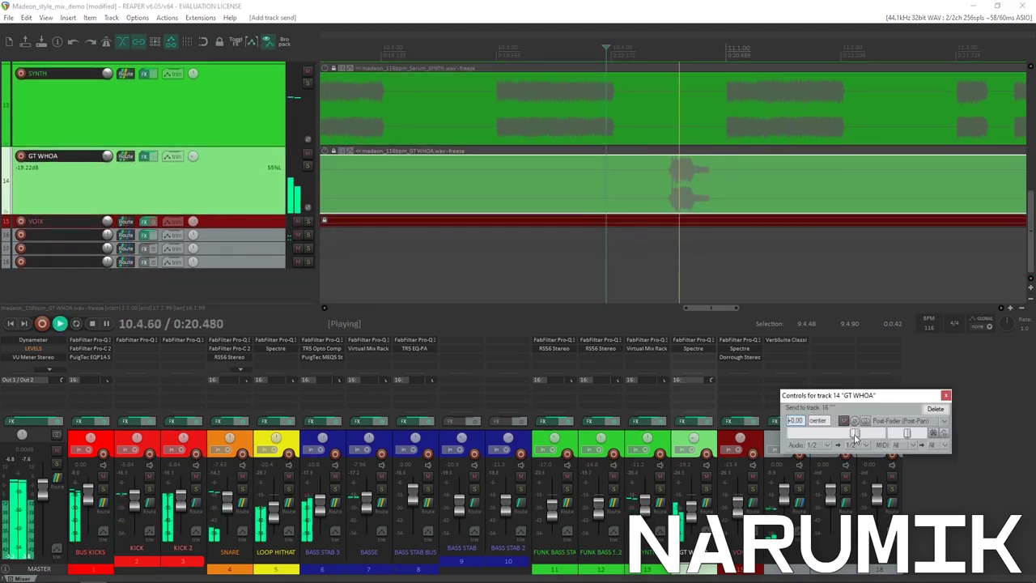
drag(846, 436, 839, 436)
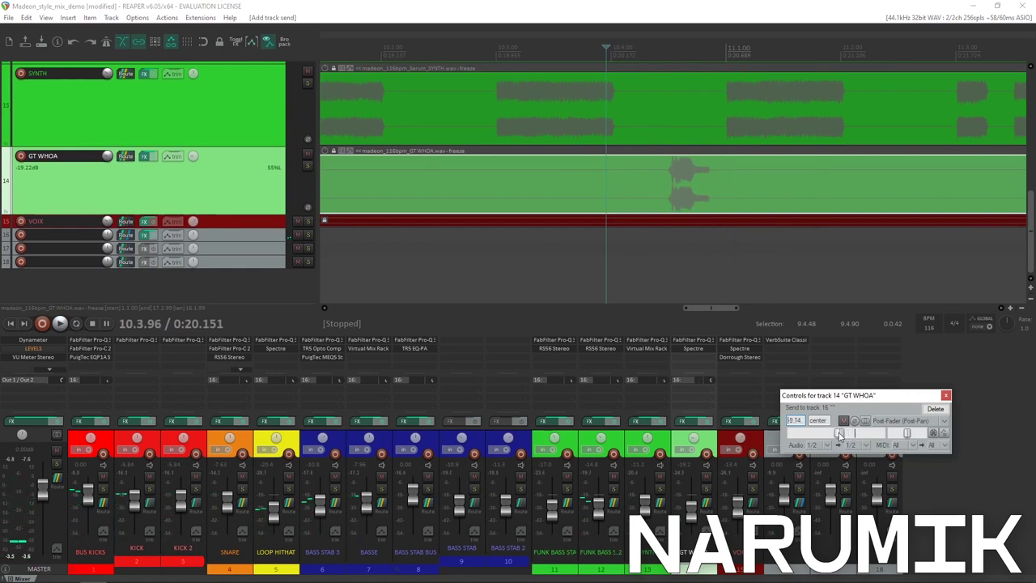
key(space)
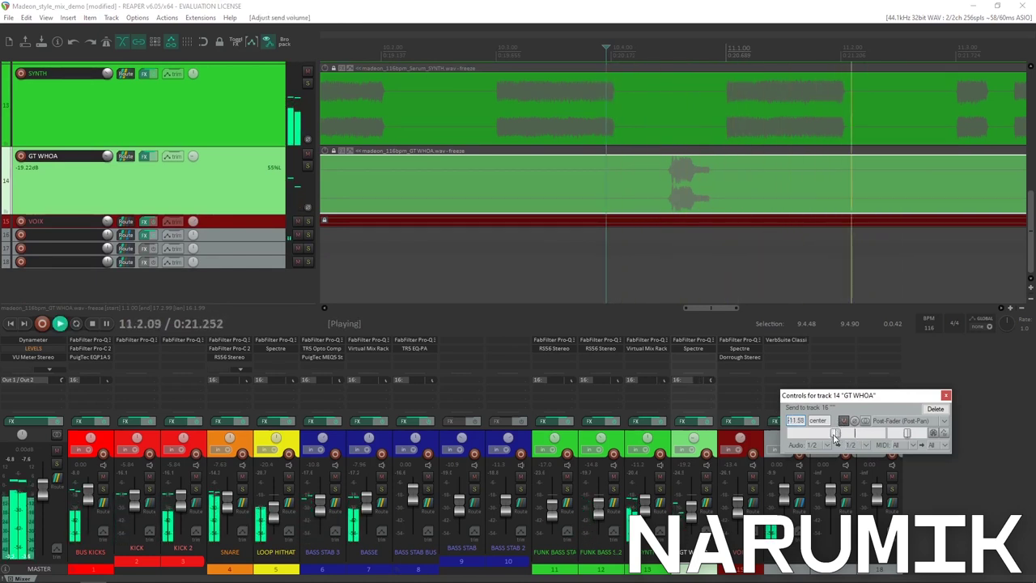
click(944, 395)
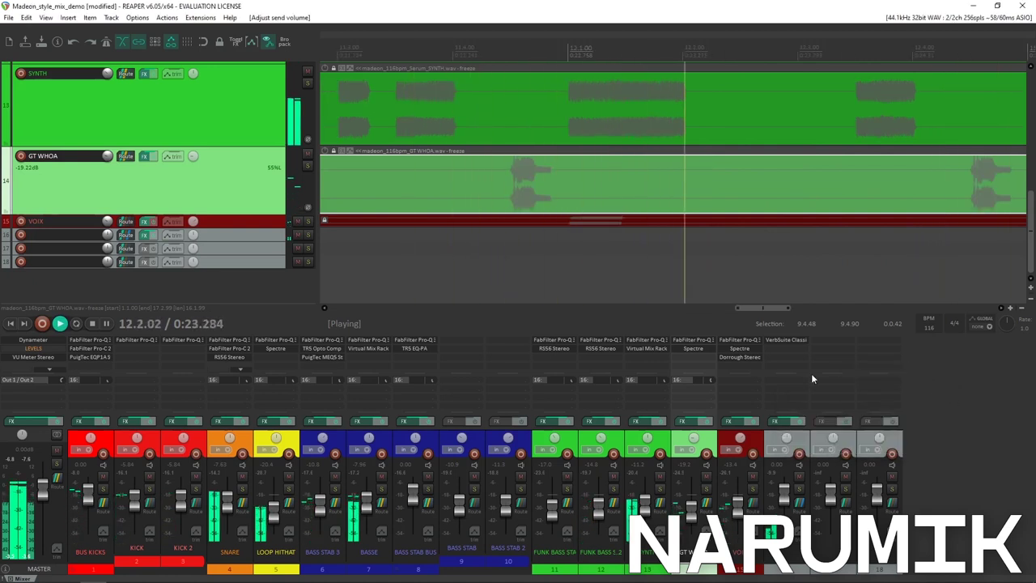
drag(701, 380, 696, 380)
Stop playback, place the edit cursor at about 9.2.68, and enlarge the VOIX track
scroll(678, 239, down, 4)
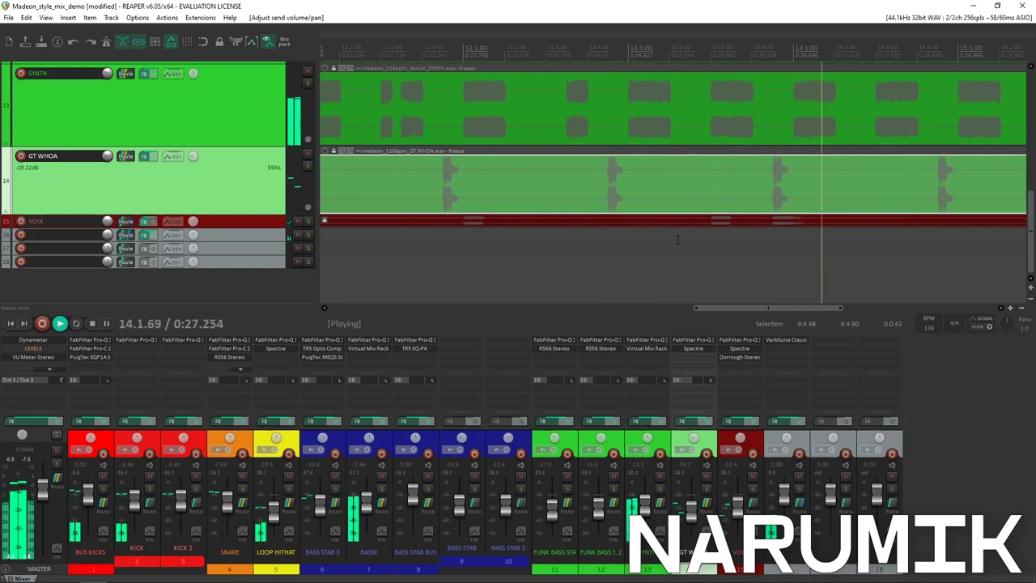
scroll(677, 240, down, 5)
scroll(674, 239, down, 1)
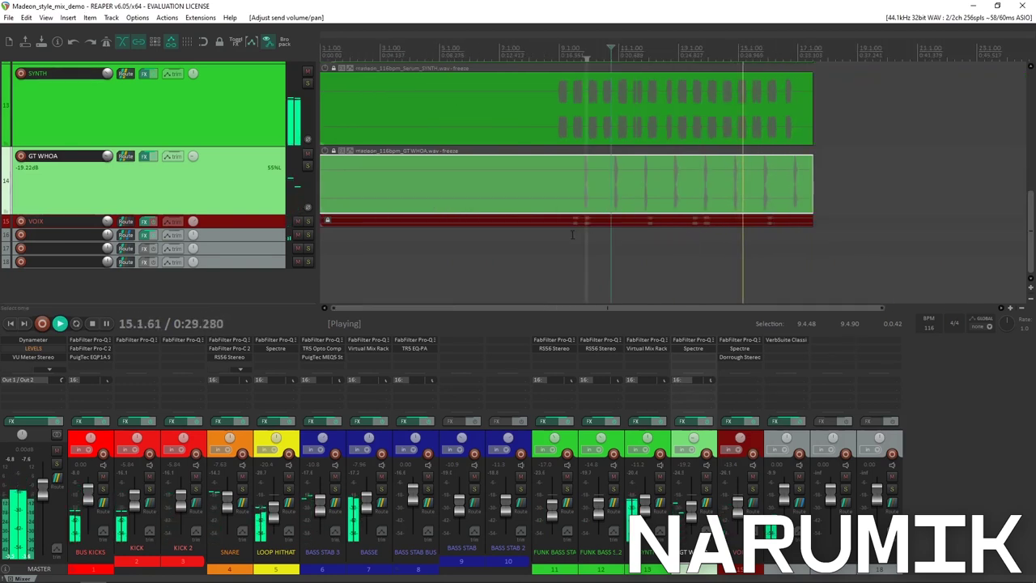
click(573, 234)
key(space)
drag(245, 228, 242, 289)
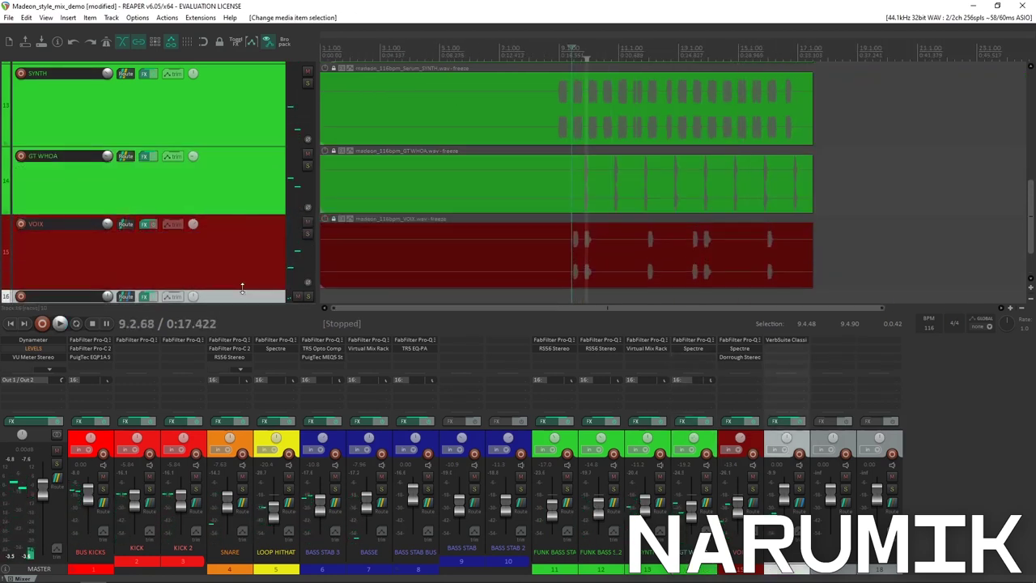
Select the VOIX item and place the edit cursor at about 9.2.99, right before its first vocal hit
scroll(571, 276, up, 5)
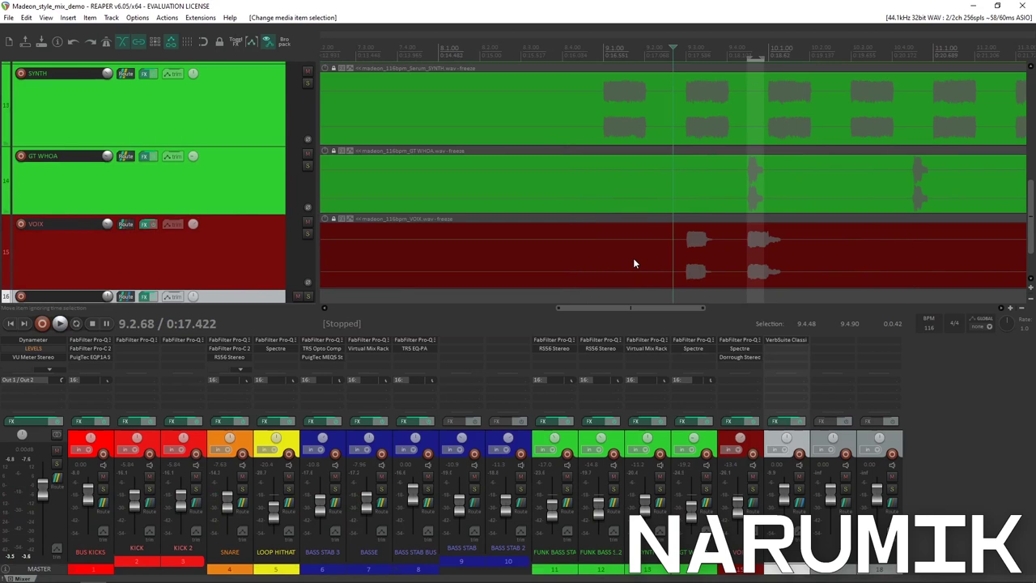
click(671, 250)
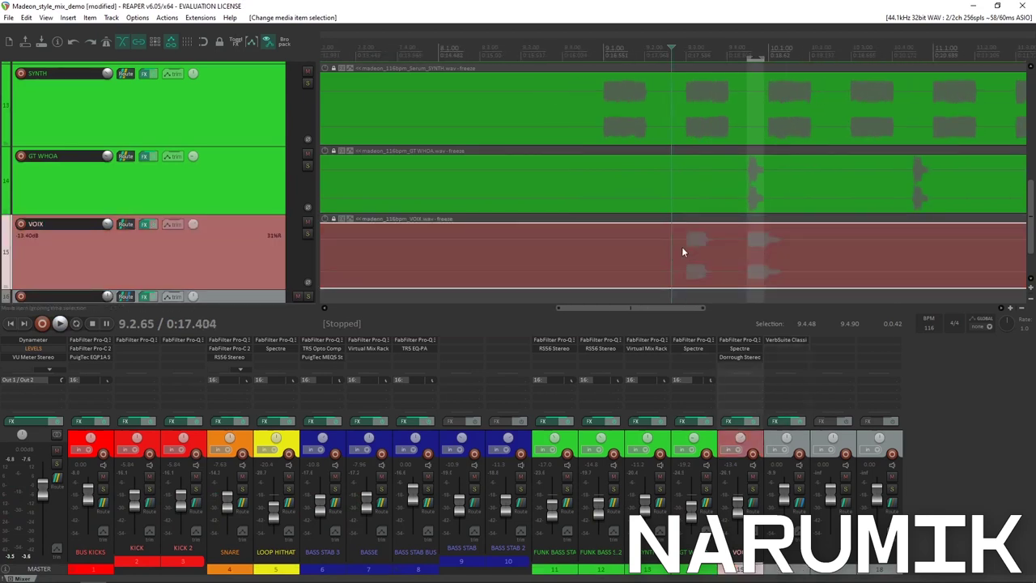
scroll(726, 245, up, 6)
scroll(725, 247, down, 5)
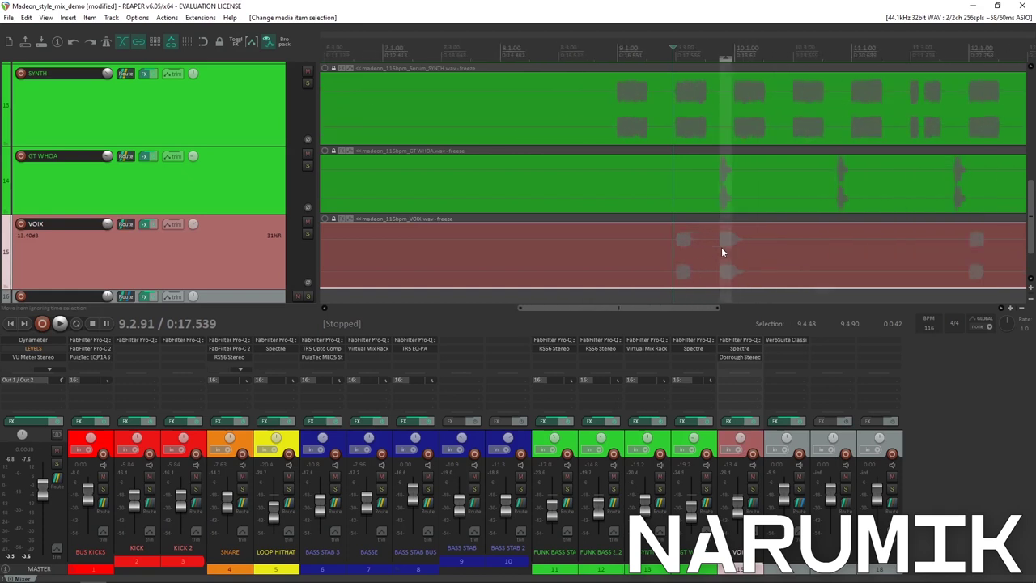
scroll(722, 247, up, 4)
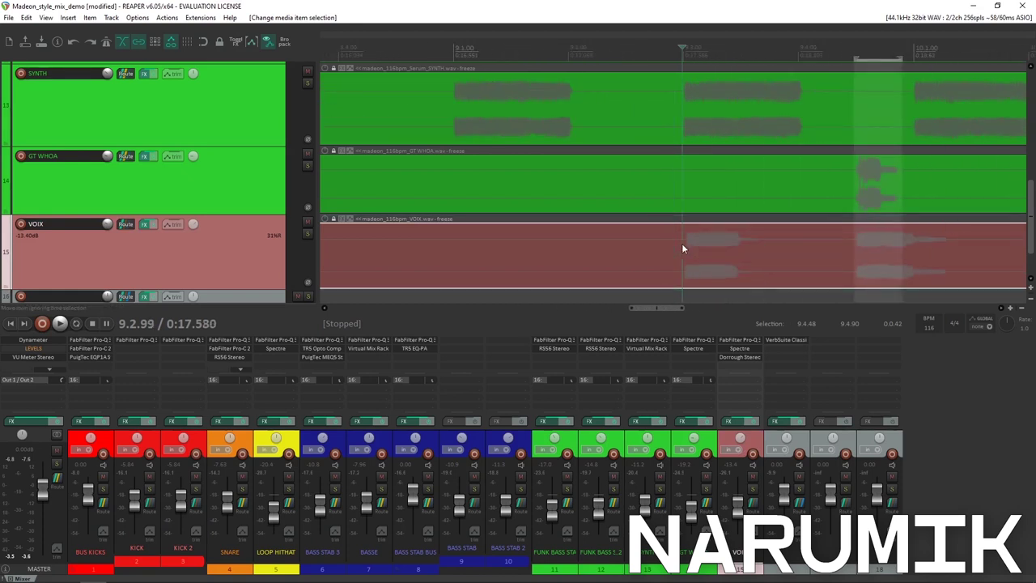
scroll(682, 247, up, 4)
scroll(686, 243, down, 4)
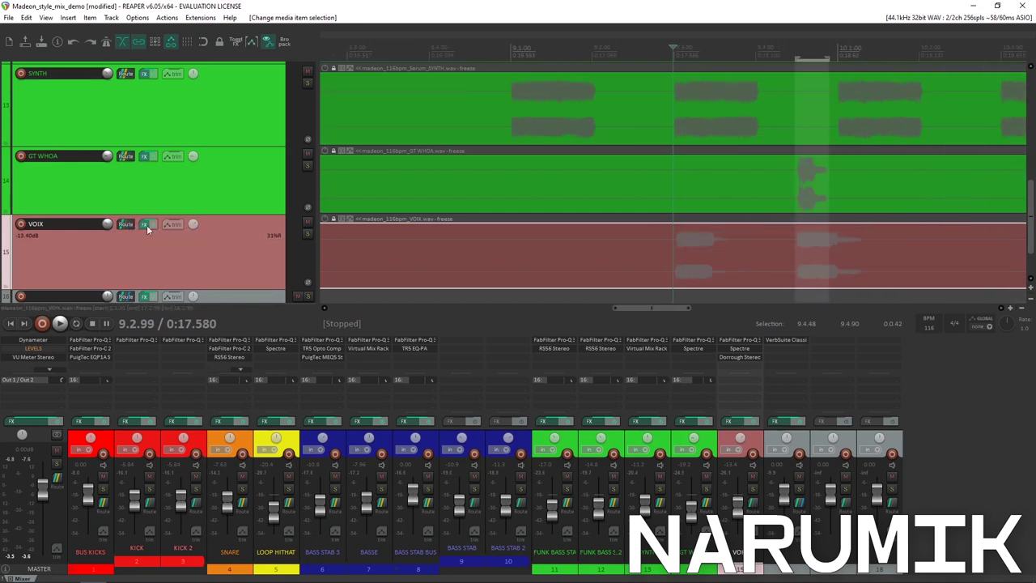
scroll(146, 227, down, 3)
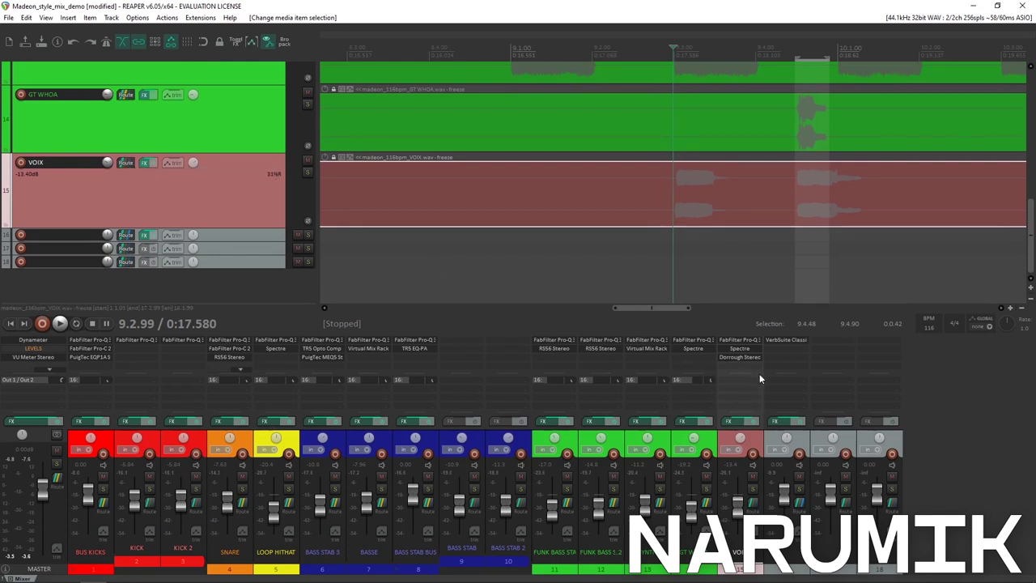
Add a send from VOIX to track 16 and replay the mix from just before the first vocal hit
drag(129, 162, 130, 238)
key(space)
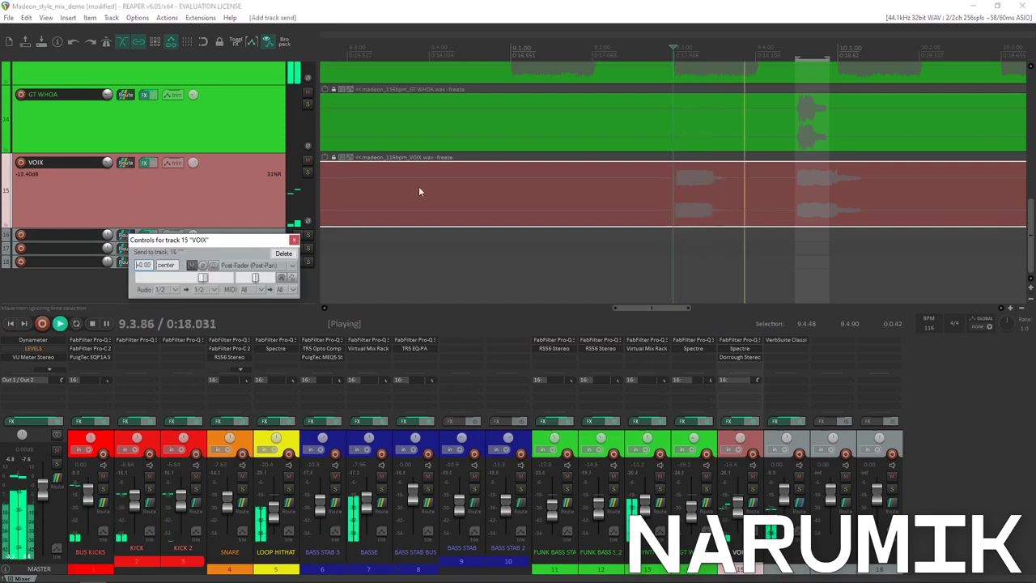
click(662, 184)
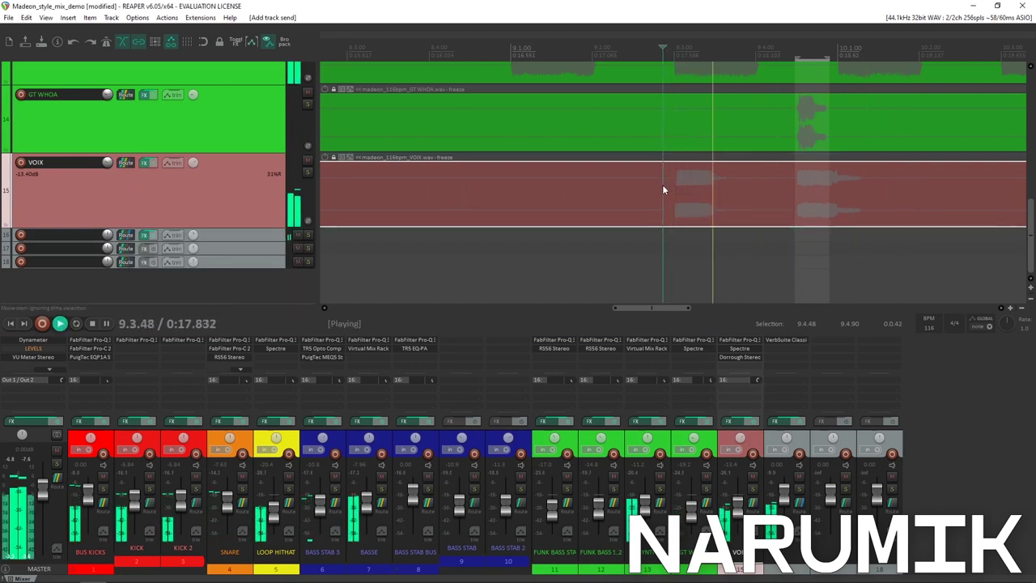
scroll(635, 189, down, 4)
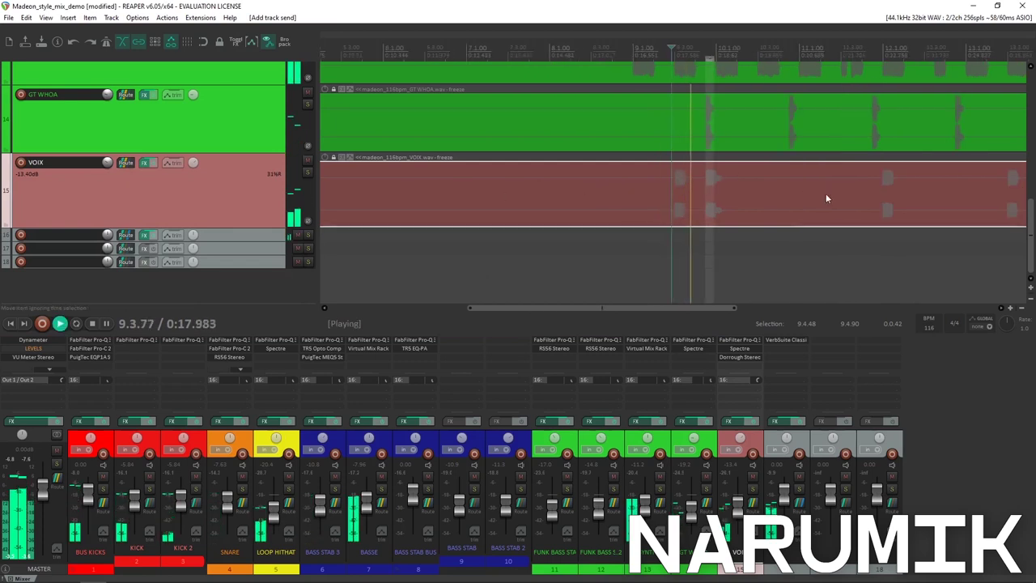
Listen to the VOIX reverb around its bar 12 hit and place the edit cursor at about 13.4.04
click(880, 194)
scroll(854, 194, up, 3)
scroll(852, 198, down, 3)
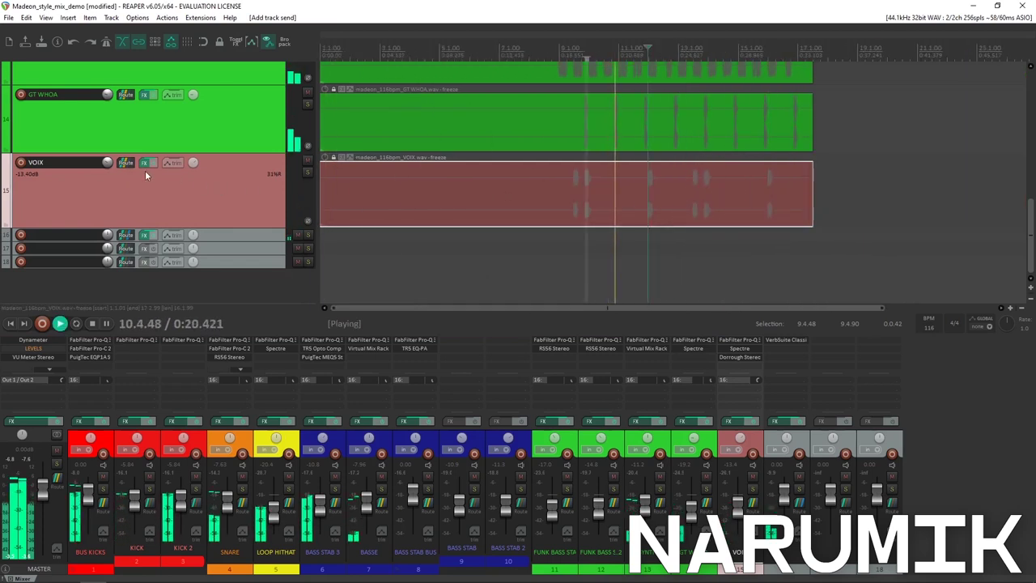
click(123, 162)
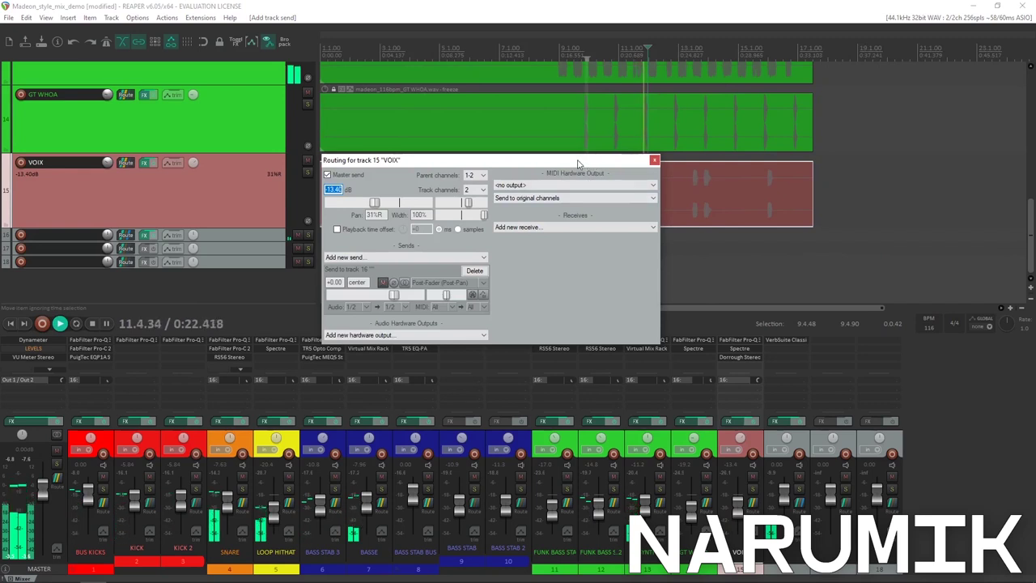
scroll(701, 185, up, 3)
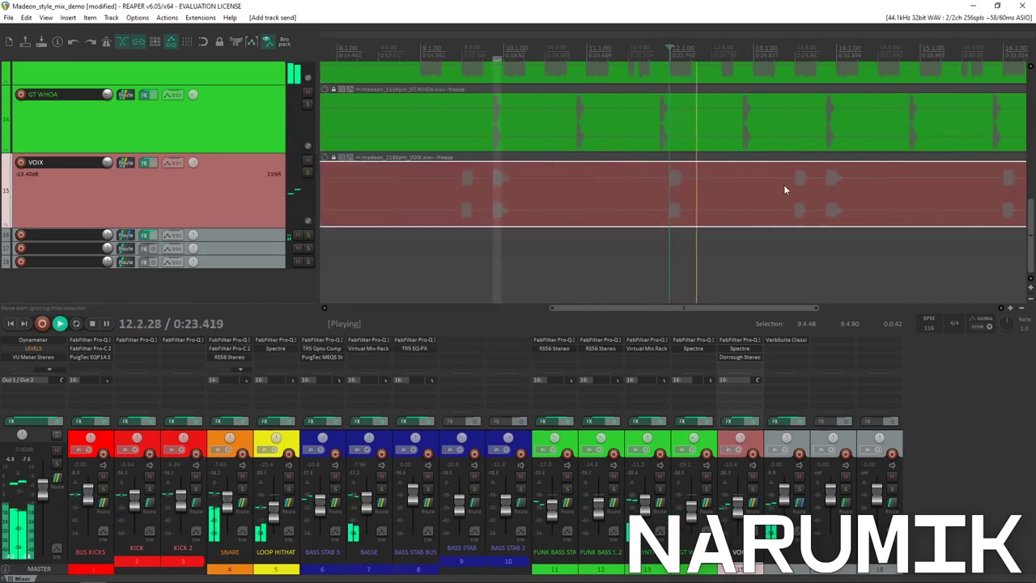
scroll(726, 185, down, 2)
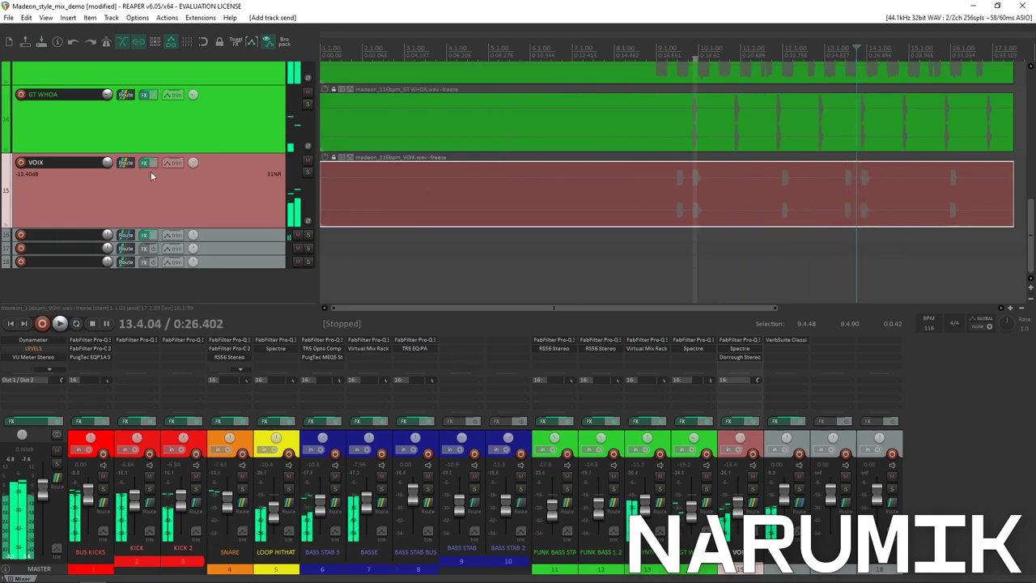
Play from about 13.4.04 and lower the VOIX send to track 16 to about -7.14 dB
click(126, 163)
key(space)
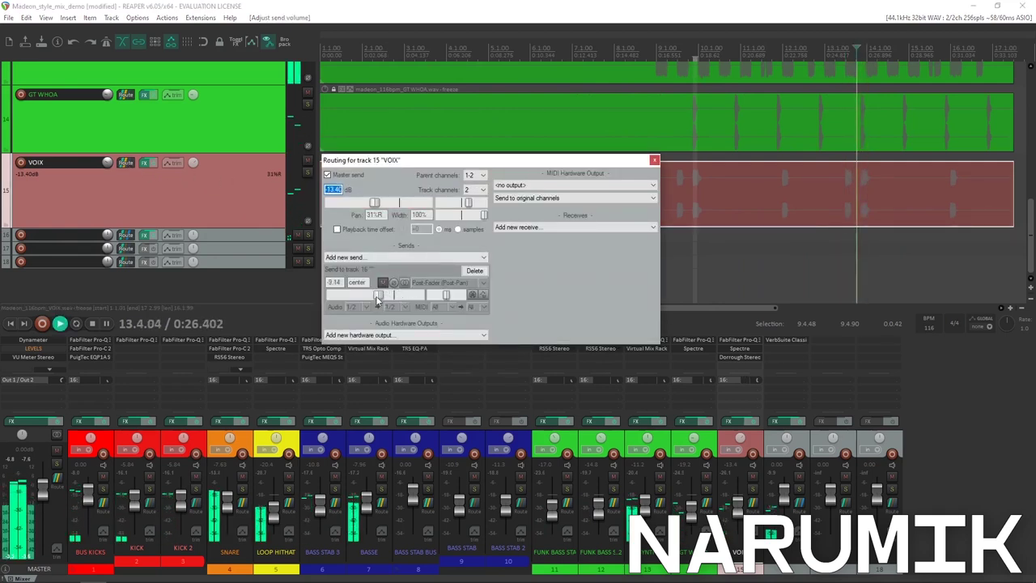
drag(375, 301, 378, 301)
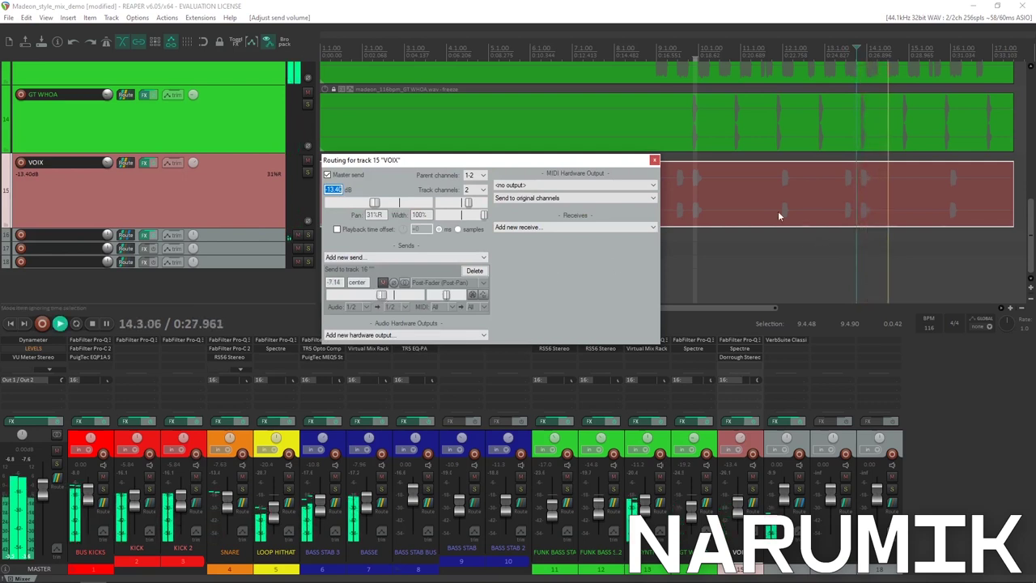
Replay from about 9.2.17 while lowering the VOIX send to track 16 to about -9.15 dB, and save the project
click(655, 161)
click(669, 188)
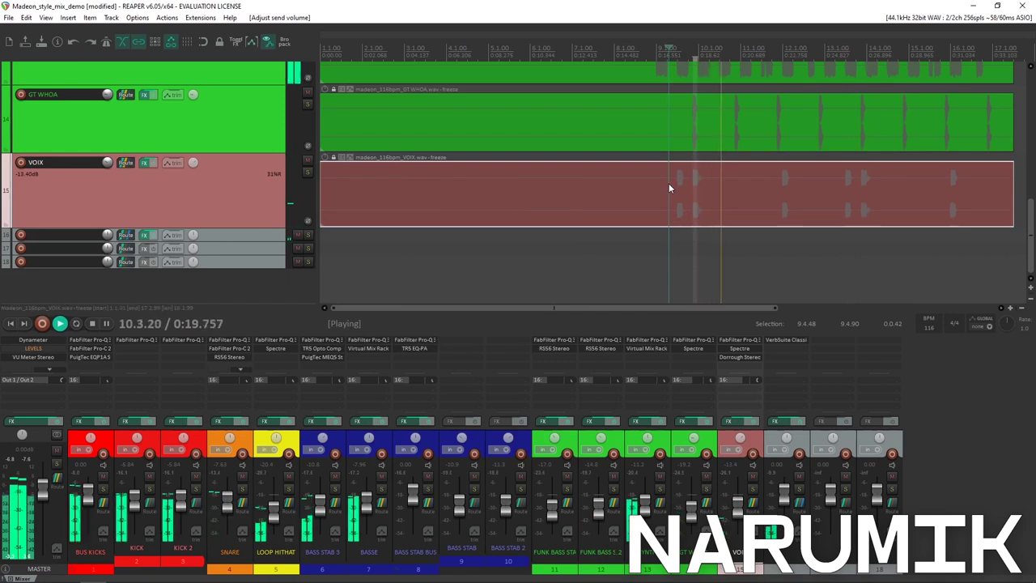
click(125, 162)
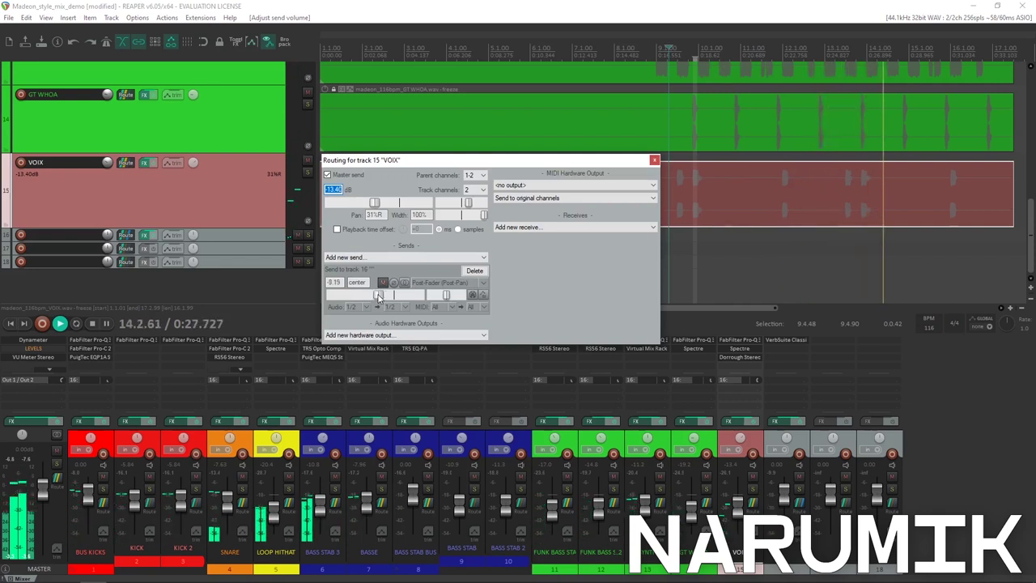
click(654, 161)
key(space)
scroll(707, 204, down, 5)
key(ctrl+s)
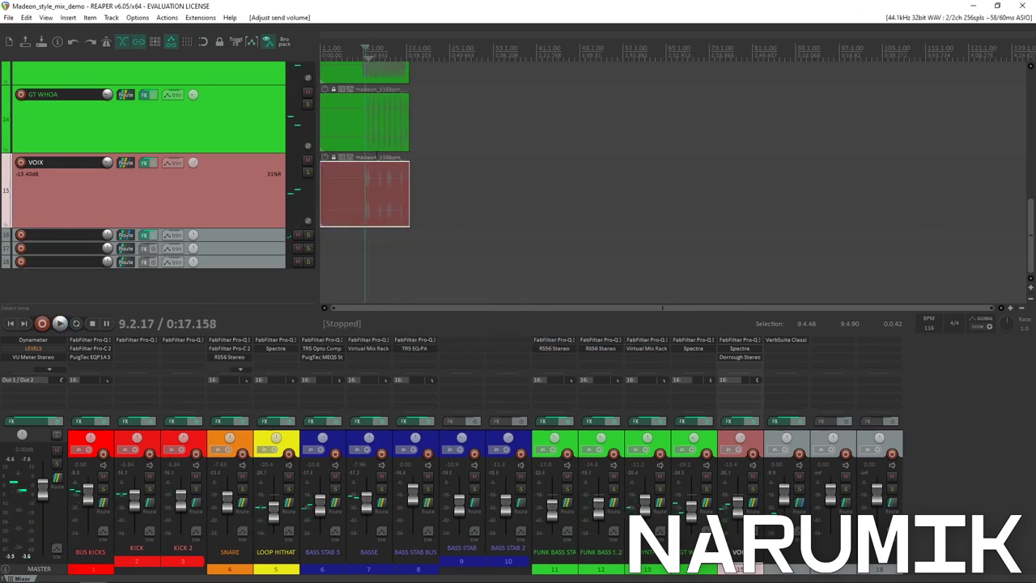
Name track 16 RVB AMB, color it purple, and save the project
scroll(378, 156, down, 5)
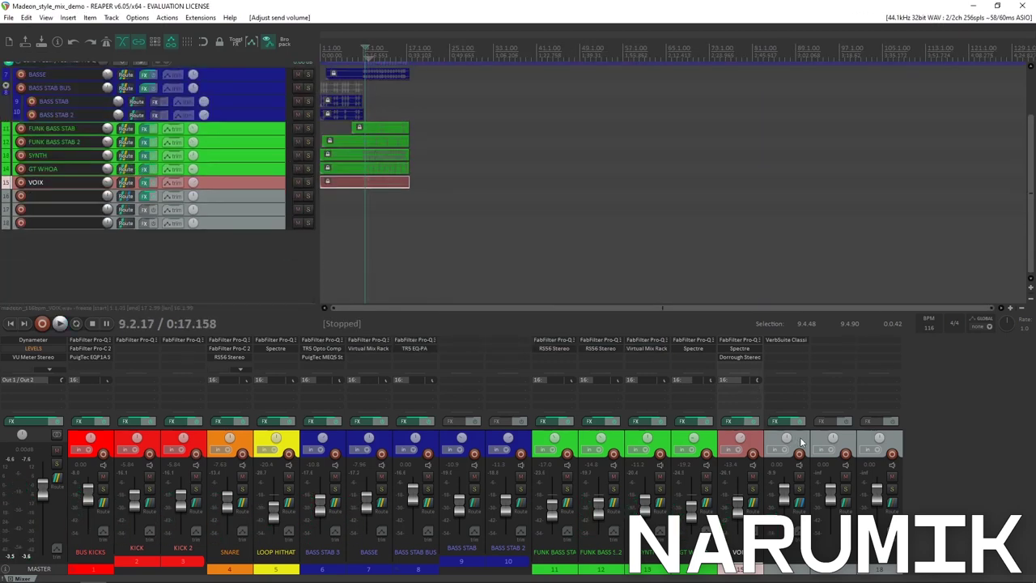
click(802, 439)
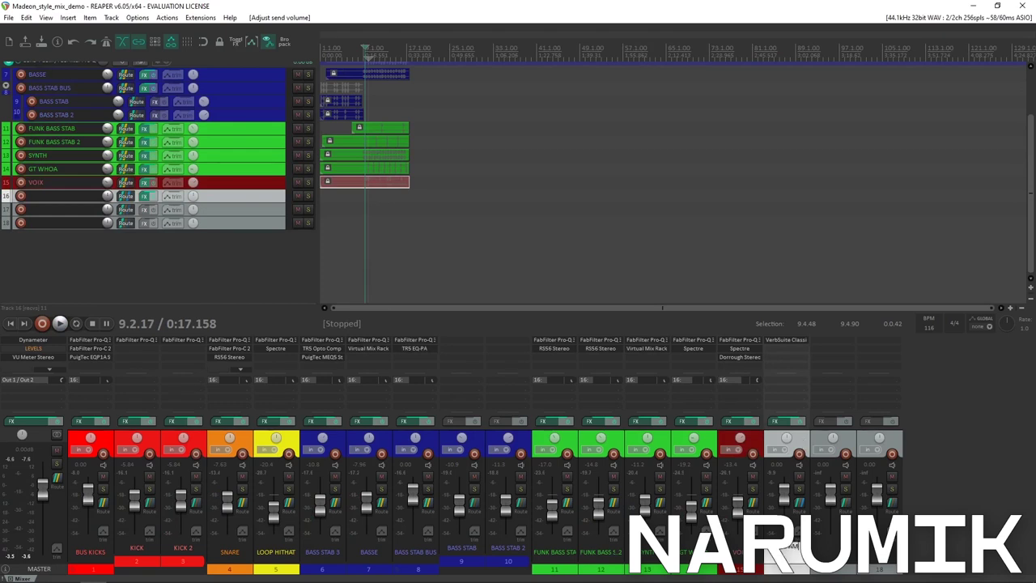
key(Return)
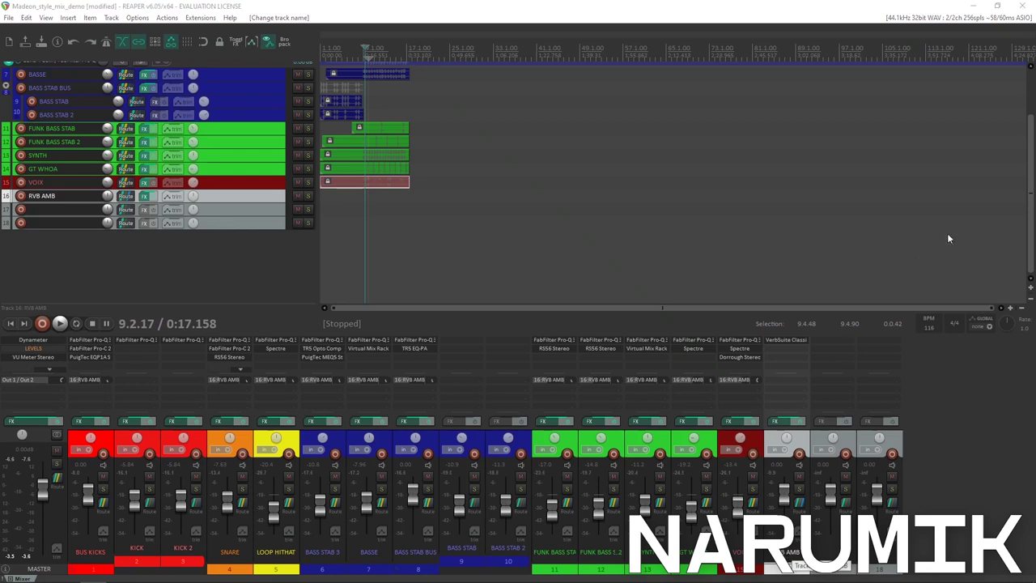
click(925, 368)
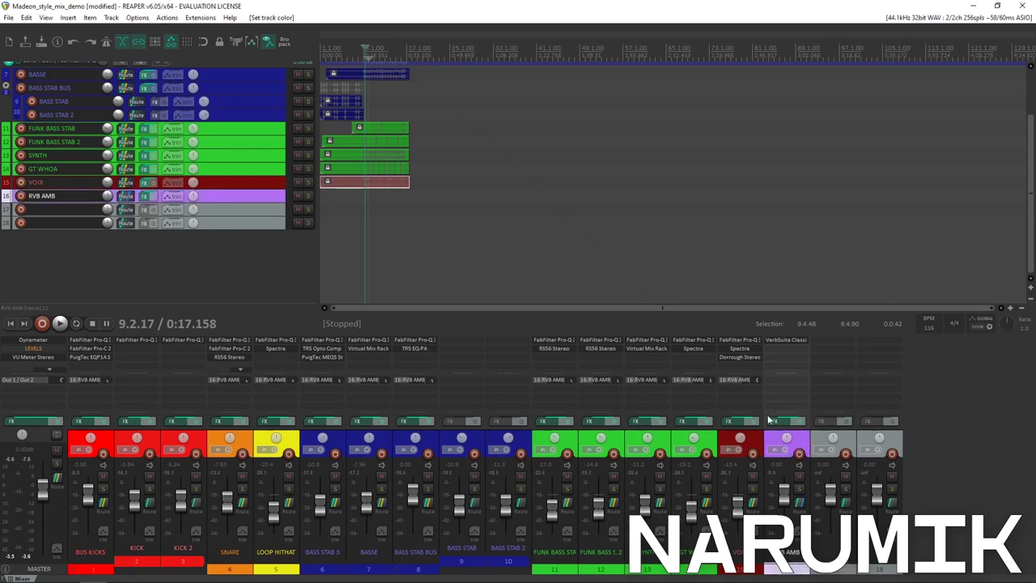
key(ctrl+s)
Look over the whole arrangement, from the kick tracks down to the empty tracks below RVB AMB
scroll(494, 199, up, 5)
drag(1031, 220, 1024, 131)
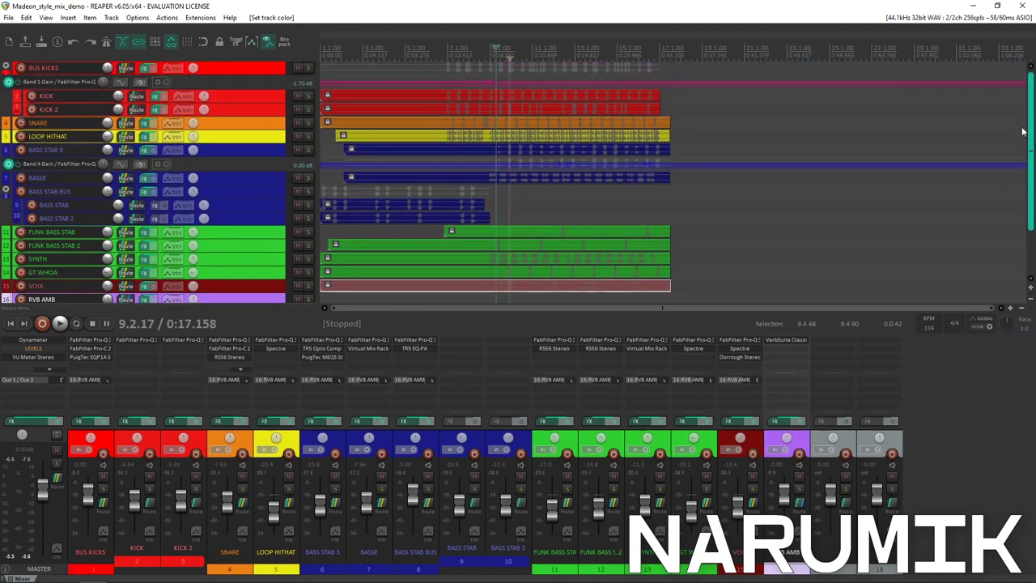
click(454, 125)
click(441, 126)
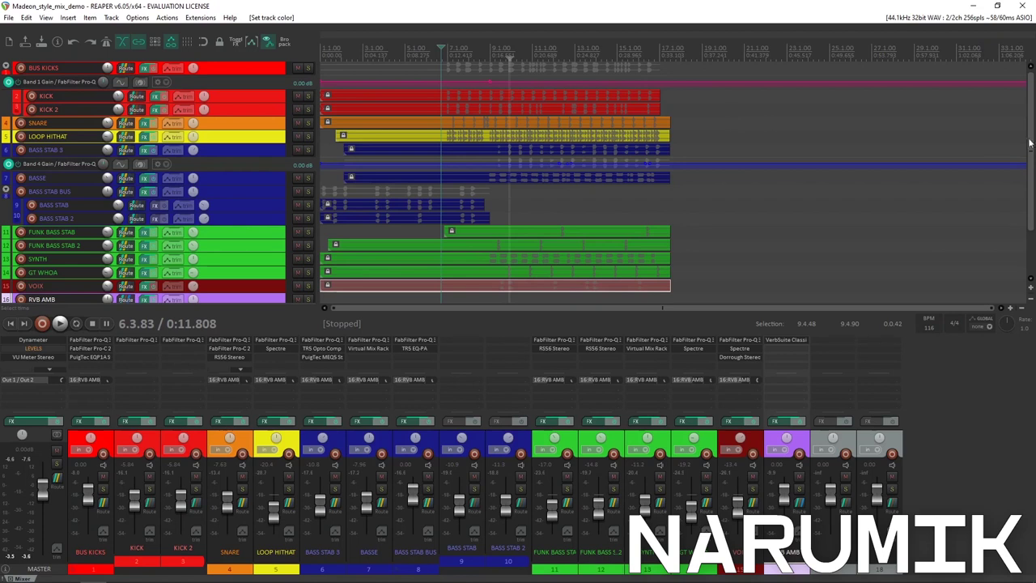
drag(1030, 143, 1018, 167)
click(247, 271)
mouse_move(248, 274)
mouse_down()
mouse_move(247, 300)
mouse_move(245, 274)
mouse_up()
scroll(538, 223, up, 3)
scroll(810, 241, down, 4)
scroll(956, 228, up, 2)
drag(1031, 224, 1007, 172)
scroll(573, 136, up, 4)
scroll(614, 149, down, 4)
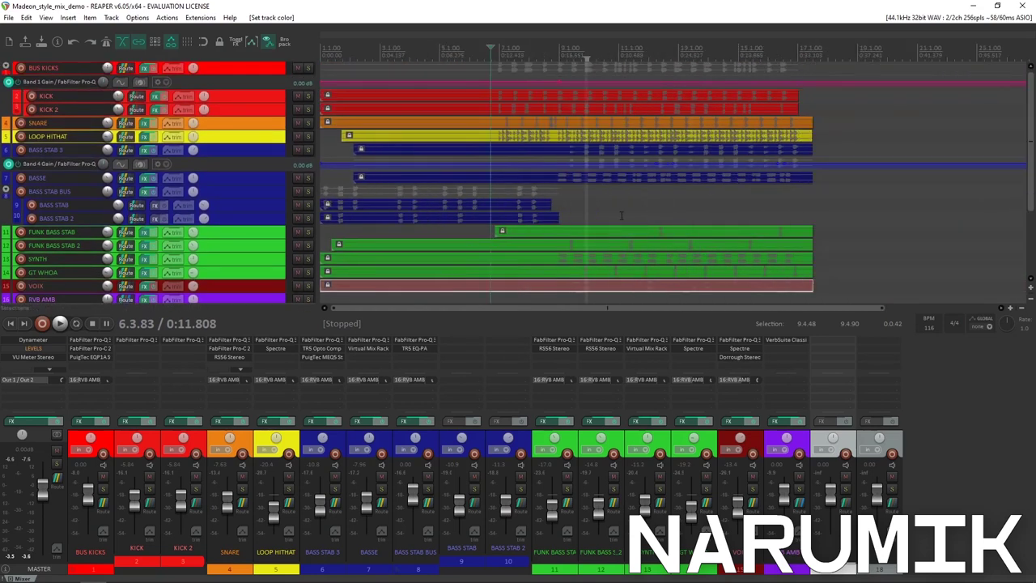
Examine the FUNK BASS STAB 2 hits and the ends of the two bass stab items around bar 9
click(563, 243)
scroll(613, 243, up, 2)
scroll(643, 254, down, 2)
click(573, 248)
scroll(609, 260, up, 2)
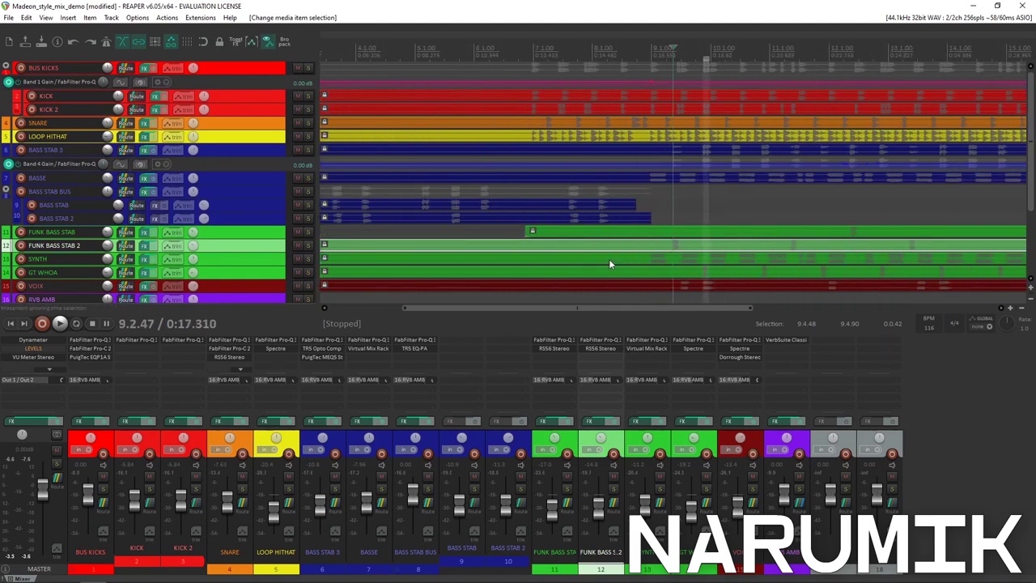
scroll(609, 261, down, 1)
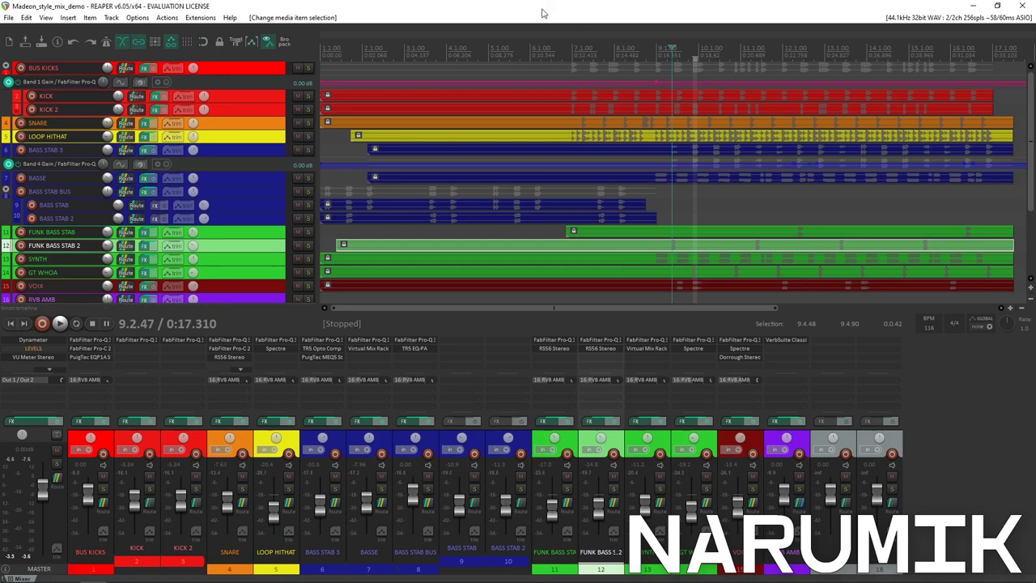
click(666, 202)
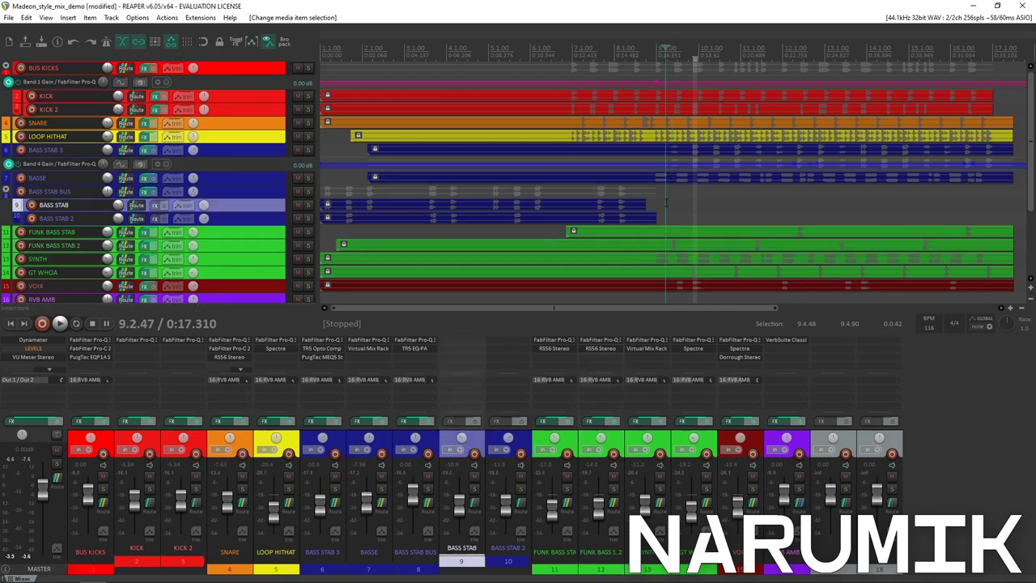
scroll(666, 202, up, 5)
scroll(667, 202, down, 3)
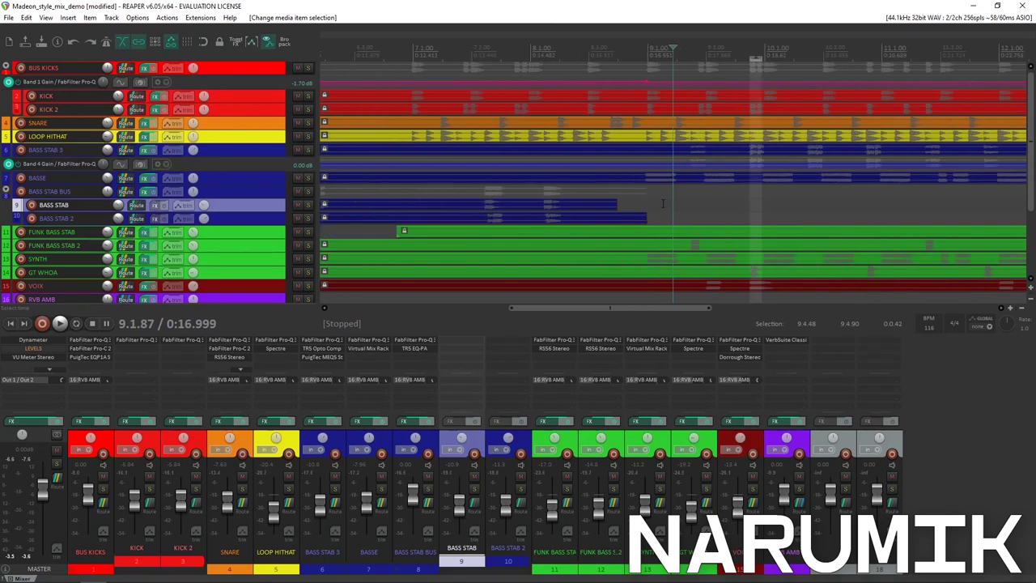
scroll(663, 203, down, 3)
click(649, 201)
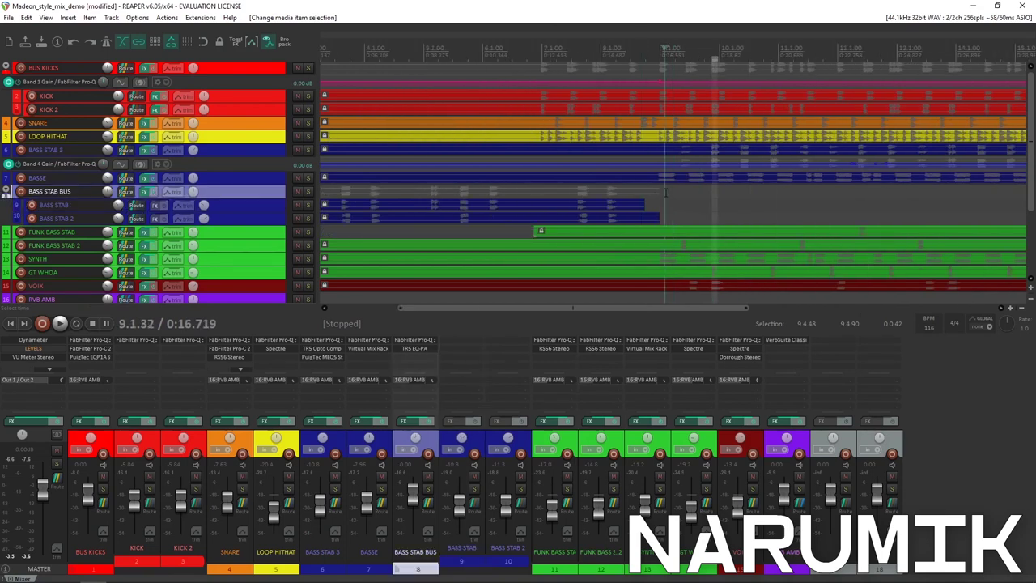
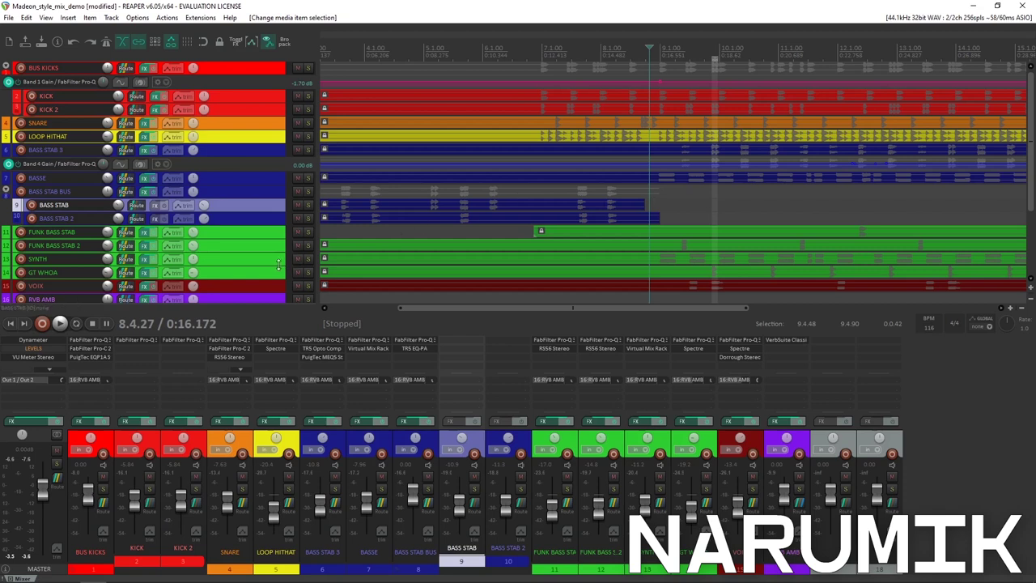
Examine the SYNTH and funk bass stab parts past bar 11 and select both FUNK BASS STAB items
click(244, 269)
click(245, 259)
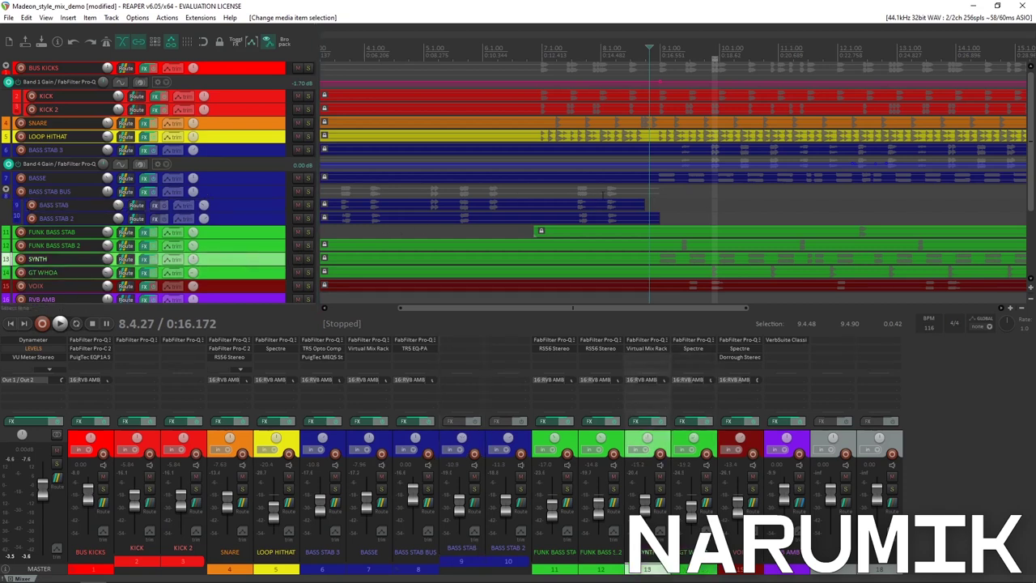
click(799, 205)
scroll(798, 206, right, 5)
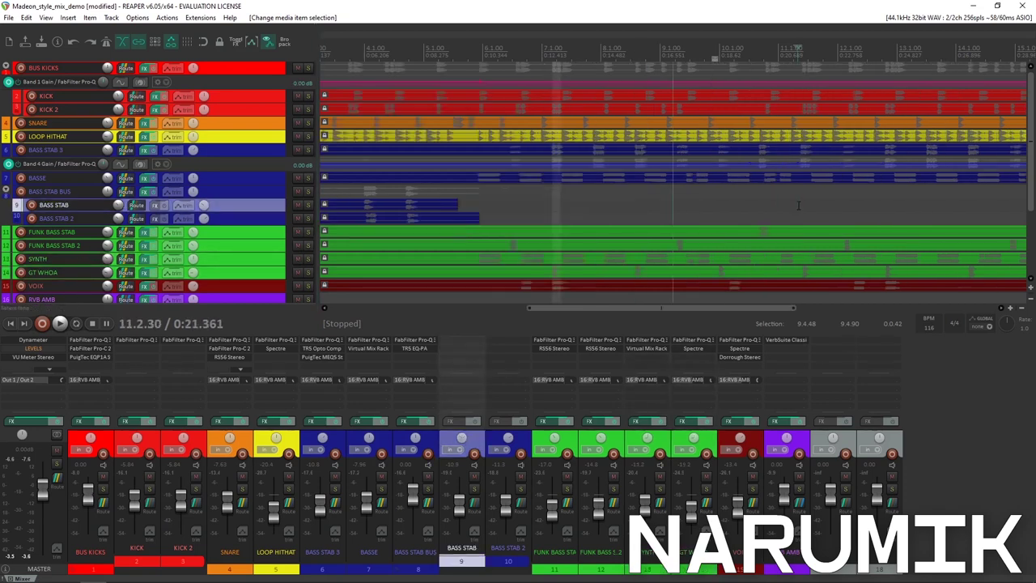
scroll(795, 206, down, 3)
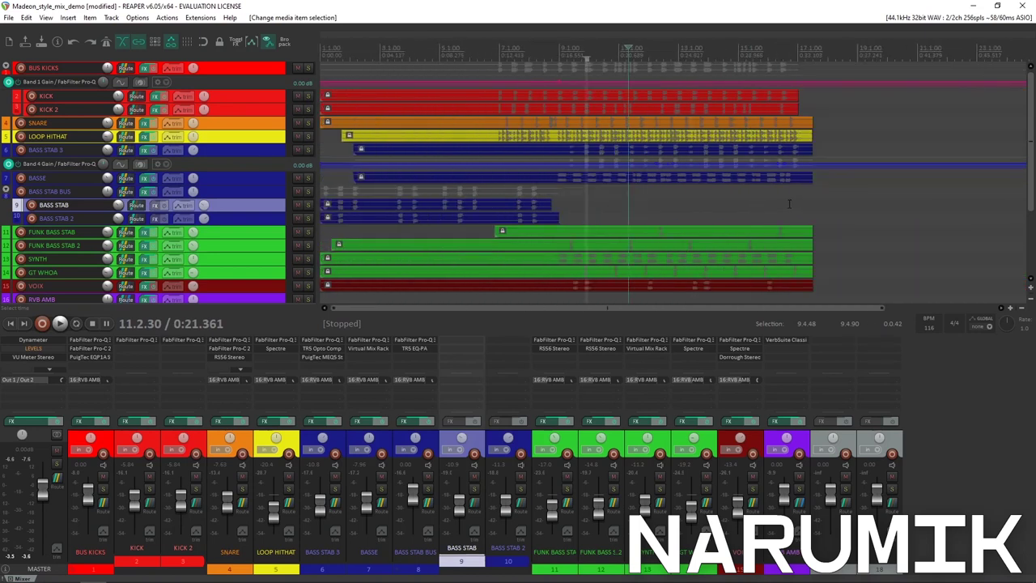
drag(678, 220, 702, 251)
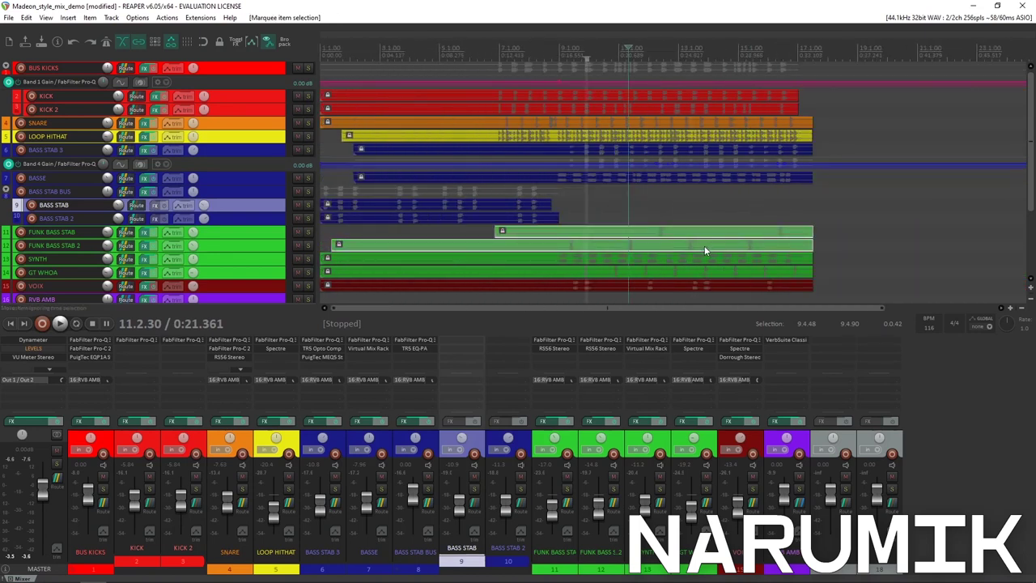
Solo GT WHOA for a short listen from about 9.4.06, and unsolo it
click(581, 268)
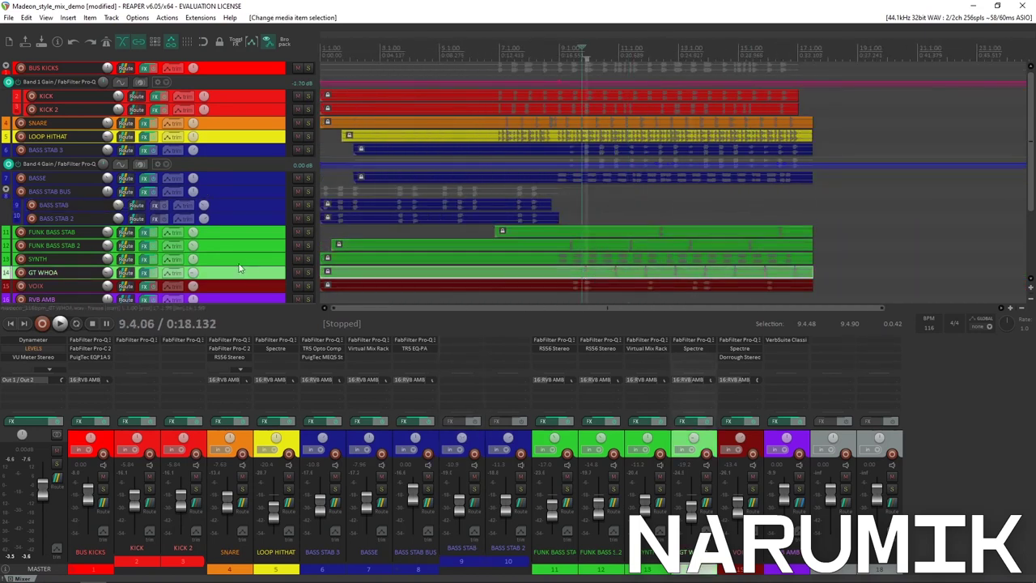
click(309, 274)
key(space)
key(space)
click(309, 274)
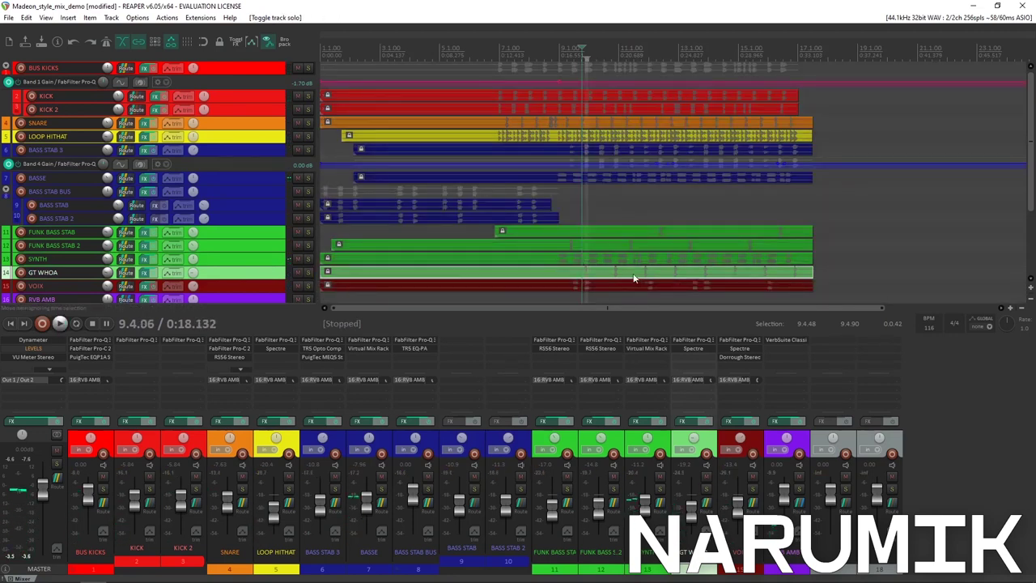
Move the SYNTH track above FUNK BASS STAB and place the edit cursor on the VOIX item at about 9.3.04
drag(268, 256, 255, 230)
click(631, 285)
click(644, 283)
click(575, 285)
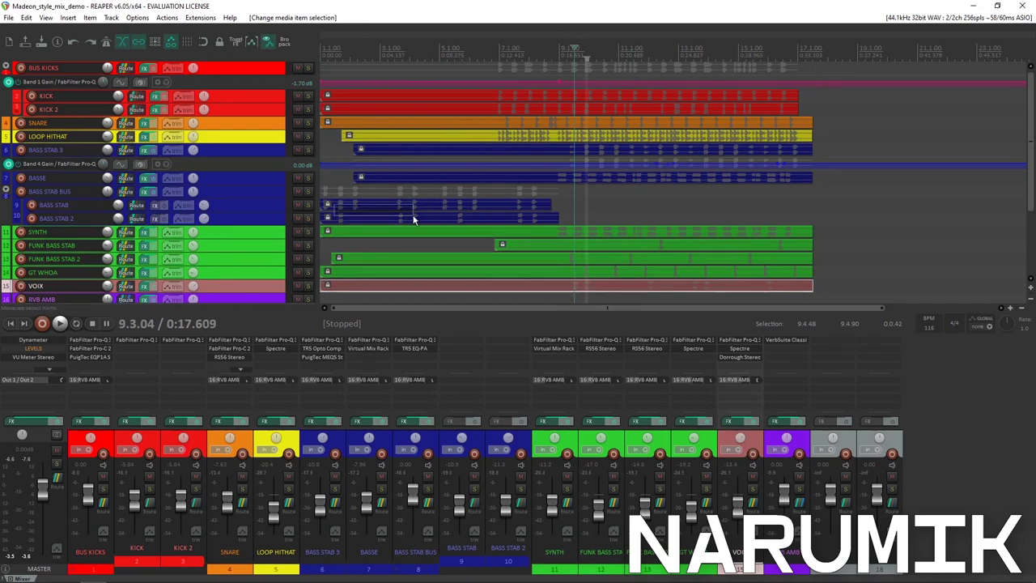
Select the two bass stab items and move the SYNTH track between LOOP HITHAT and BASS STAB 3
drag(414, 218, 242, 208)
click(437, 206)
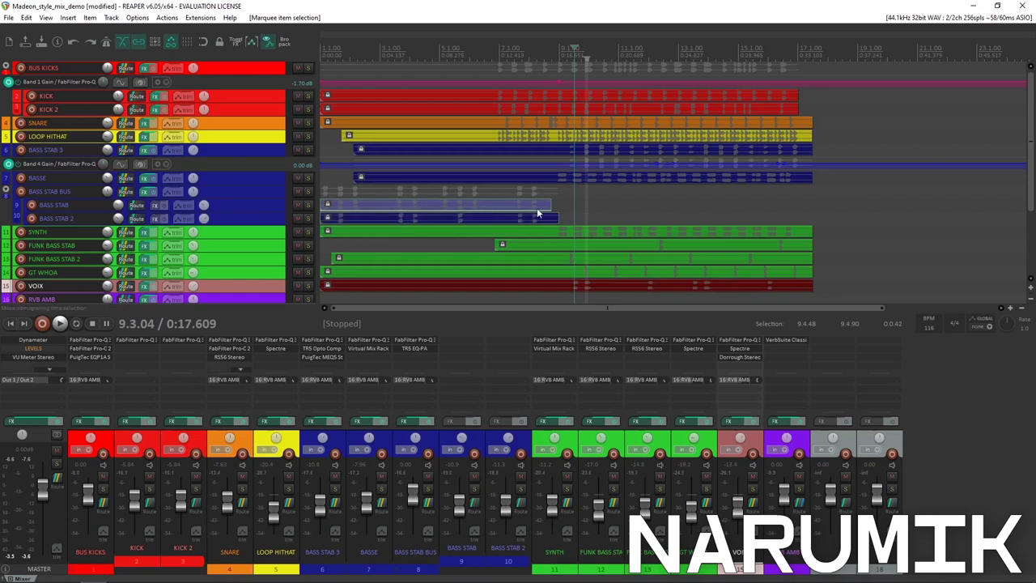
right_click(227, 232)
click(210, 230)
drag(238, 235, 226, 151)
scroll(578, 171, up, 3)
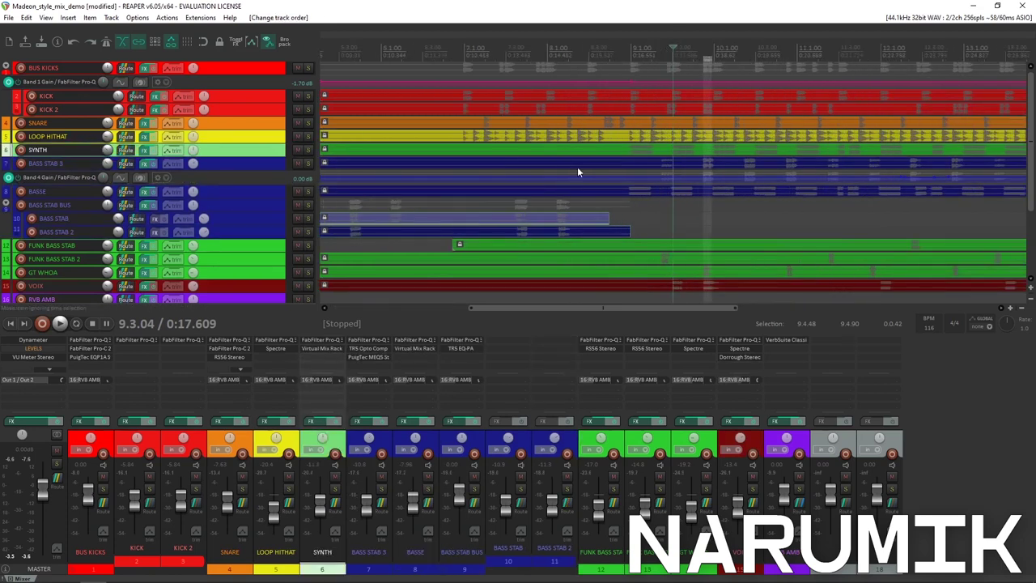
Move the SNARE track between BASS STAB 2 and FUNK BASS STAB
scroll(710, 165, down, 3)
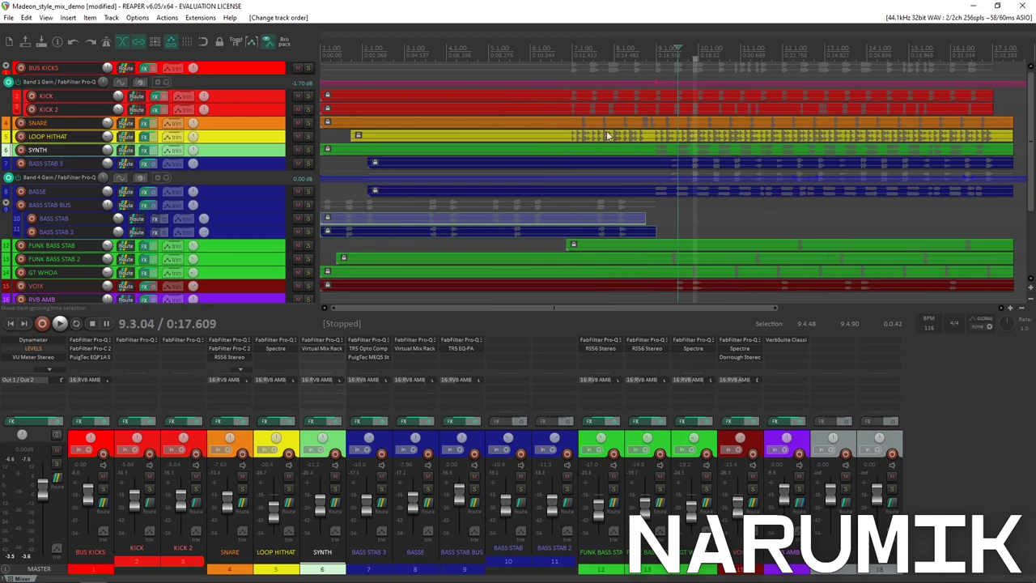
scroll(601, 128, down, 2)
drag(267, 125, 202, 245)
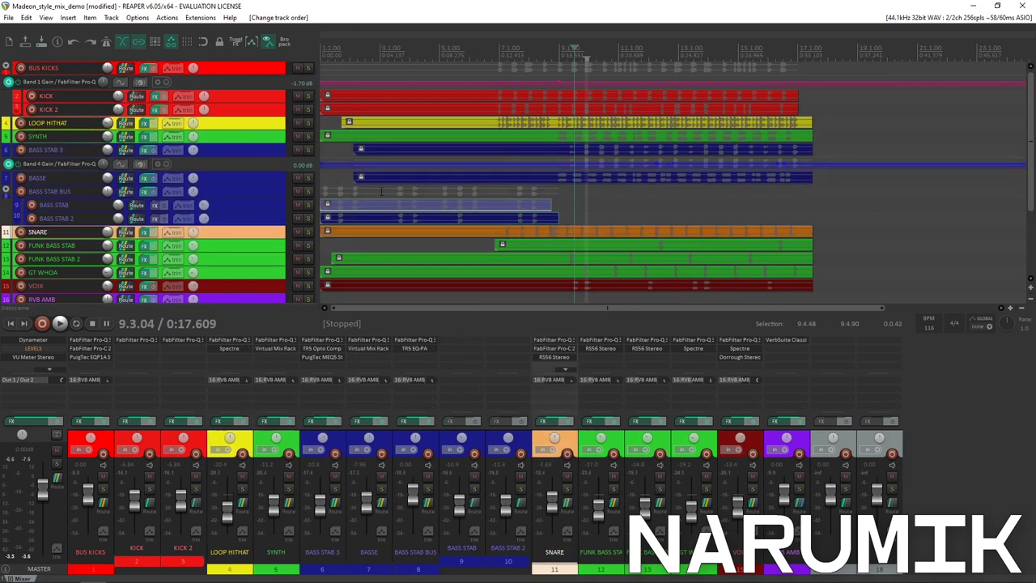
Select all tracks from BASS STAB BUS through VOIX
click(233, 191)
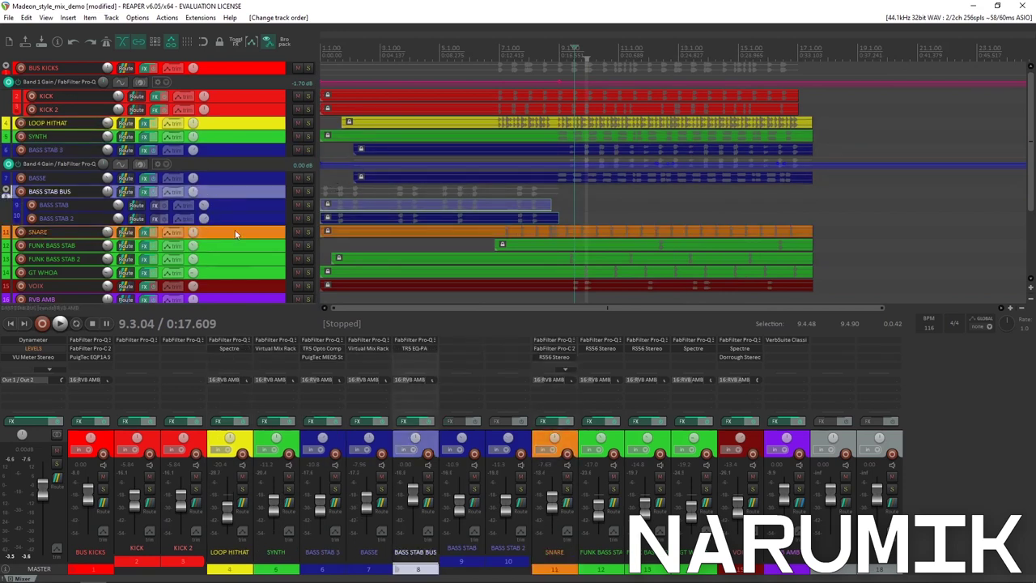
shift+click(247, 285)
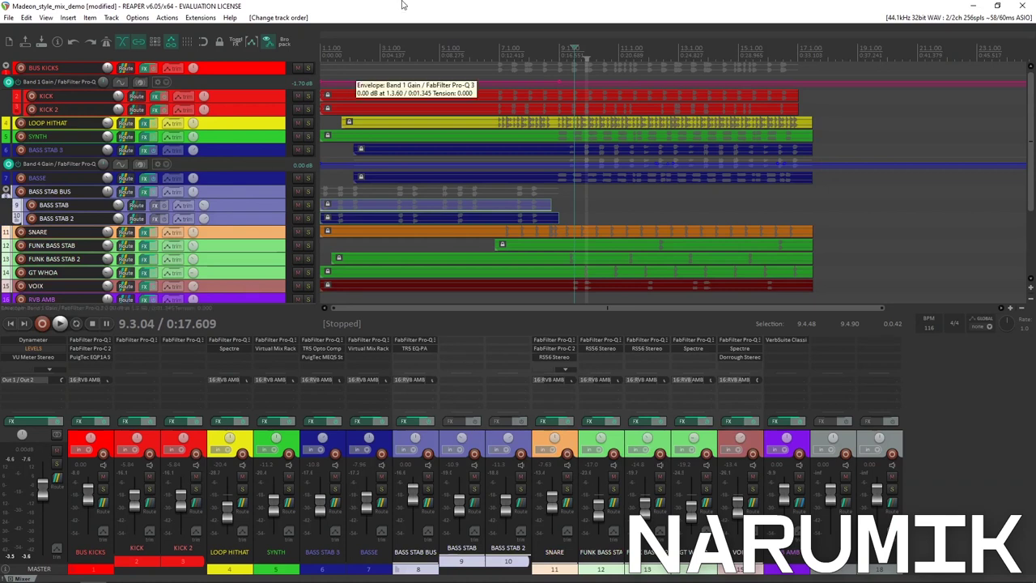
scroll(1004, 214, down, 2)
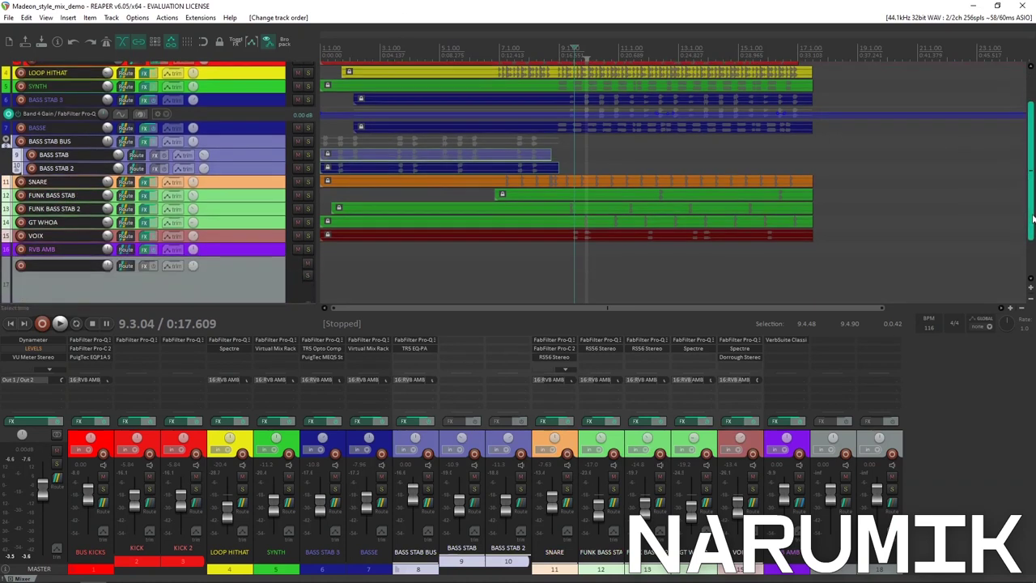
Open the effect browser for the empty track 17 and list the plug-ins by the developer Lexicon
double_click(831, 338)
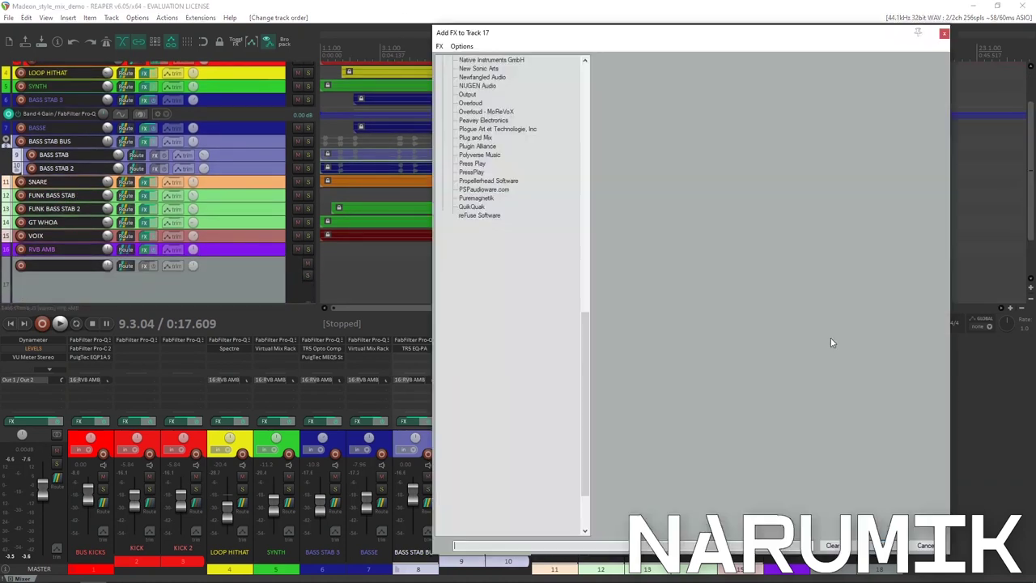
scroll(534, 317, up, 12)
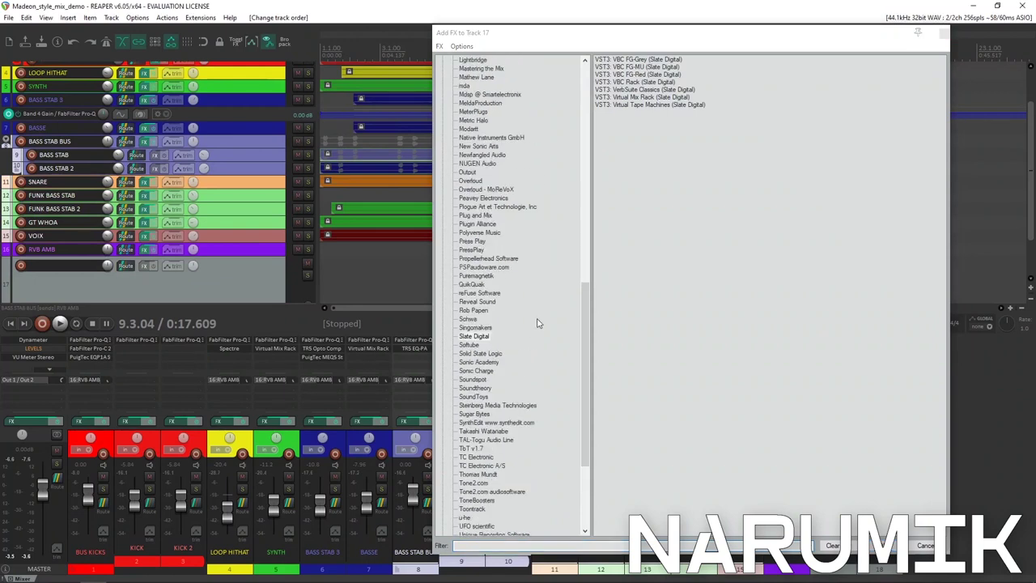
scroll(525, 310, up, 13)
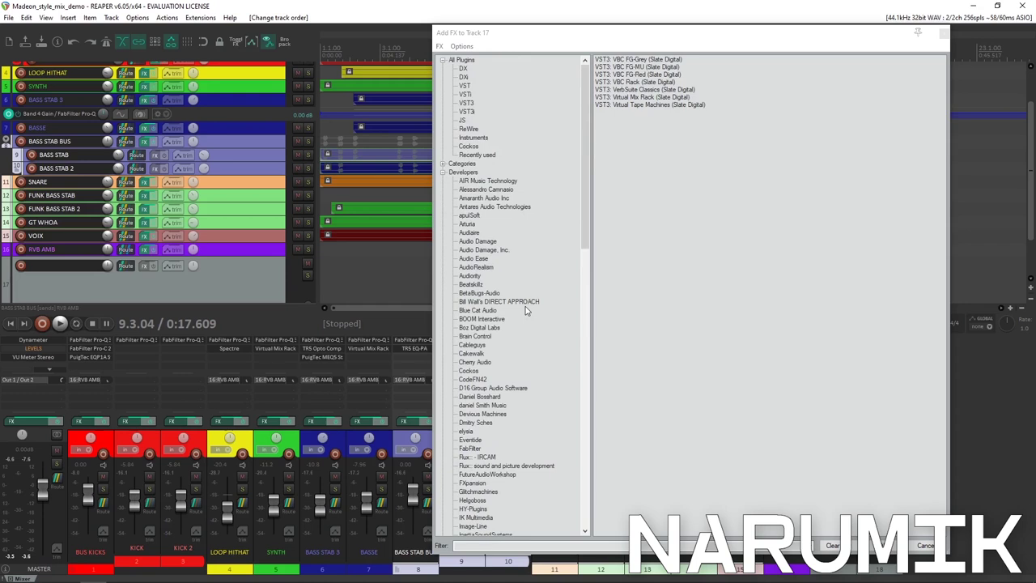
scroll(525, 310, down, 4)
scroll(524, 312, down, 3)
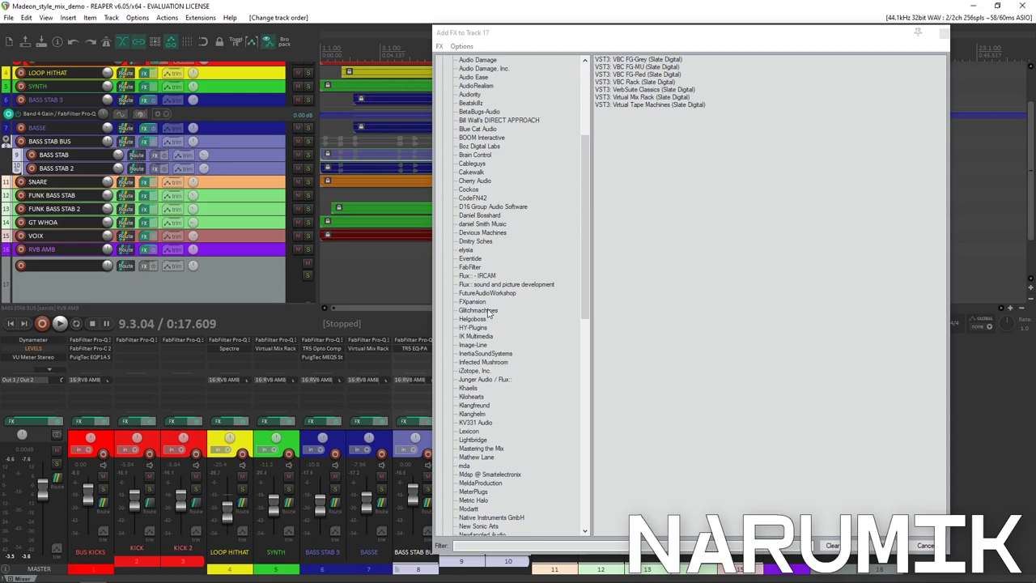
scroll(489, 314, down, 2)
scroll(488, 314, up, 7)
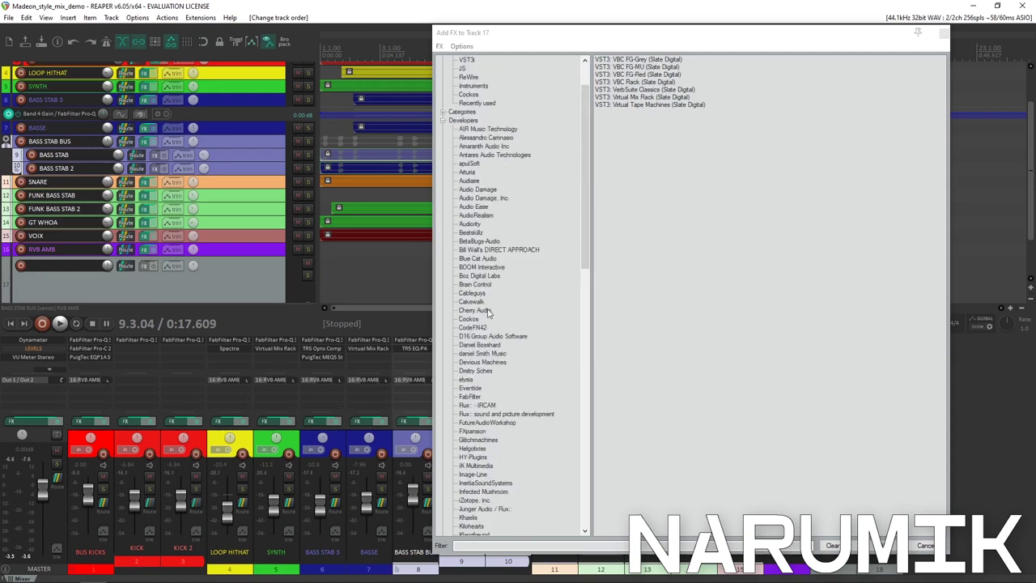
scroll(489, 314, down, 8)
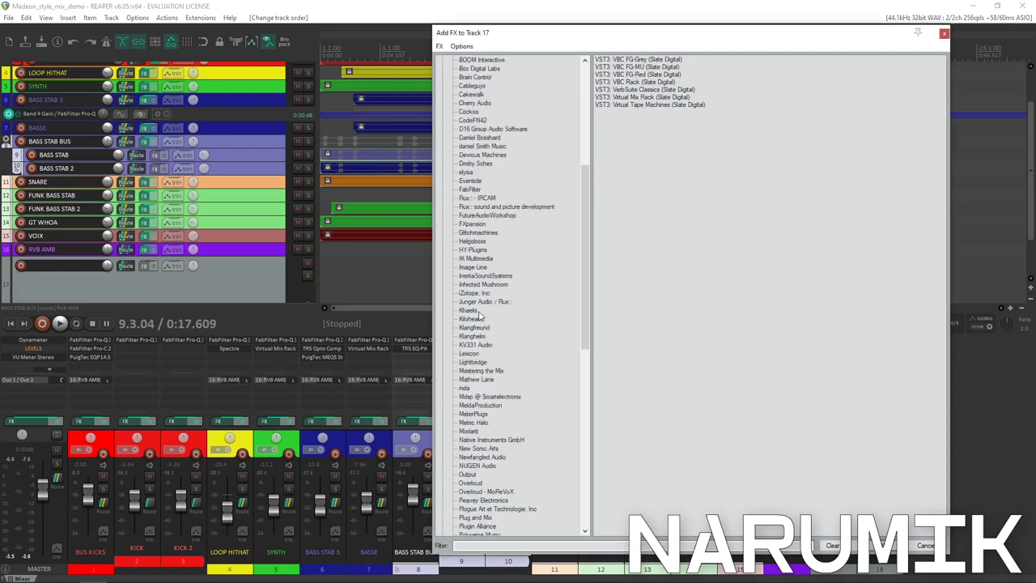
click(478, 311)
click(477, 268)
click(477, 302)
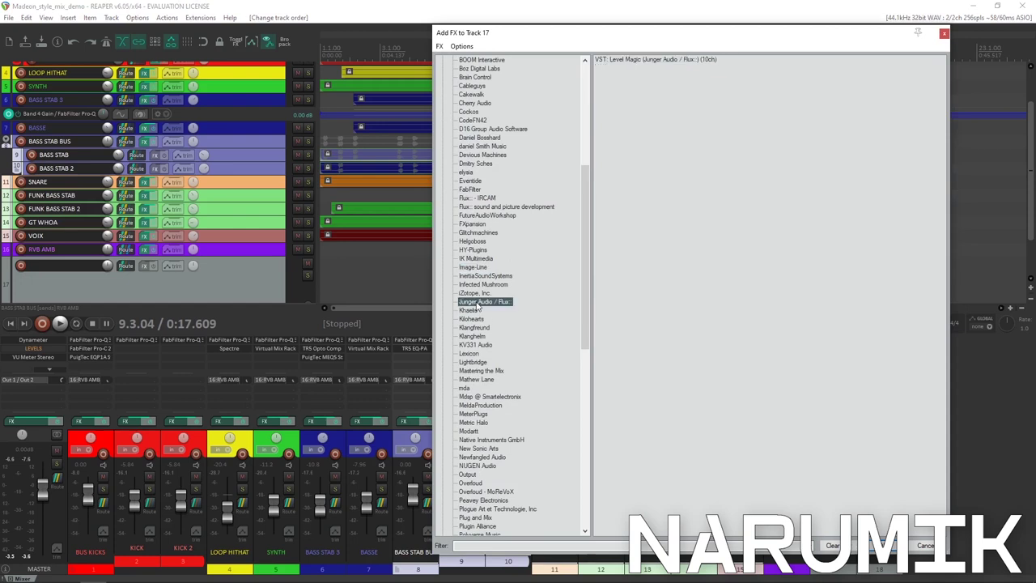
click(470, 354)
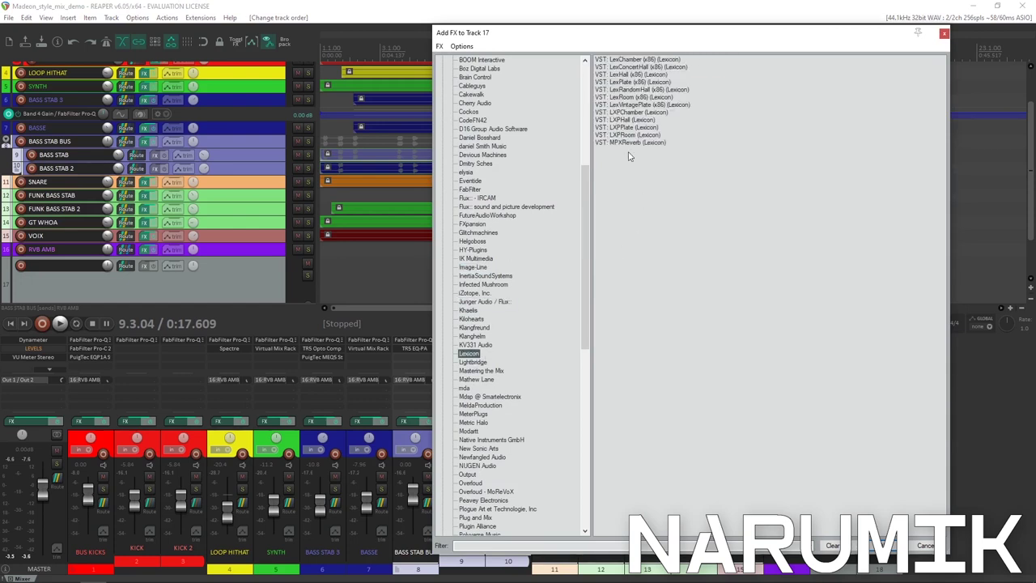
Add the LXPHall (Lexicon) reverb to track 17
click(636, 120)
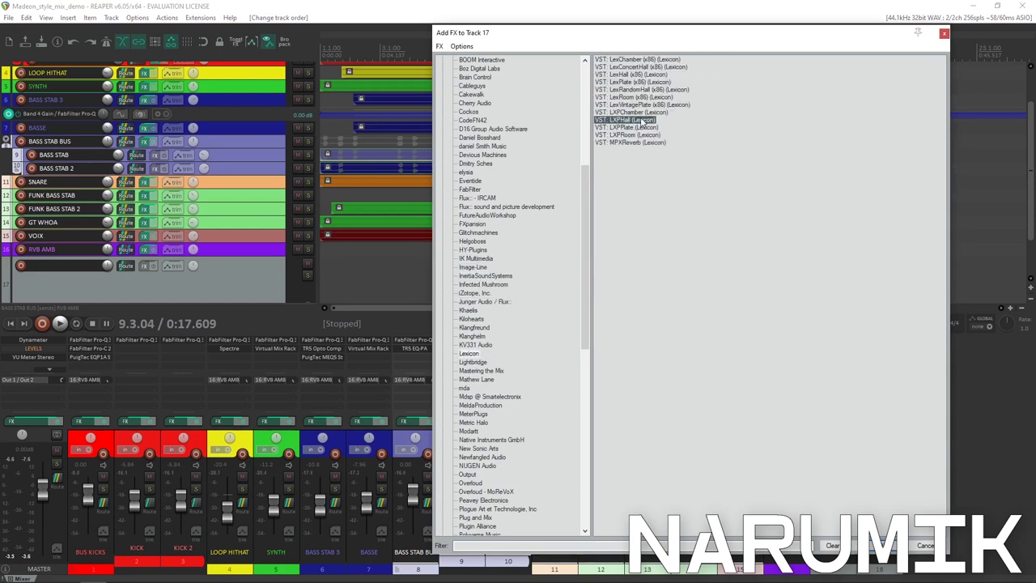
mouse_move(440, 576)
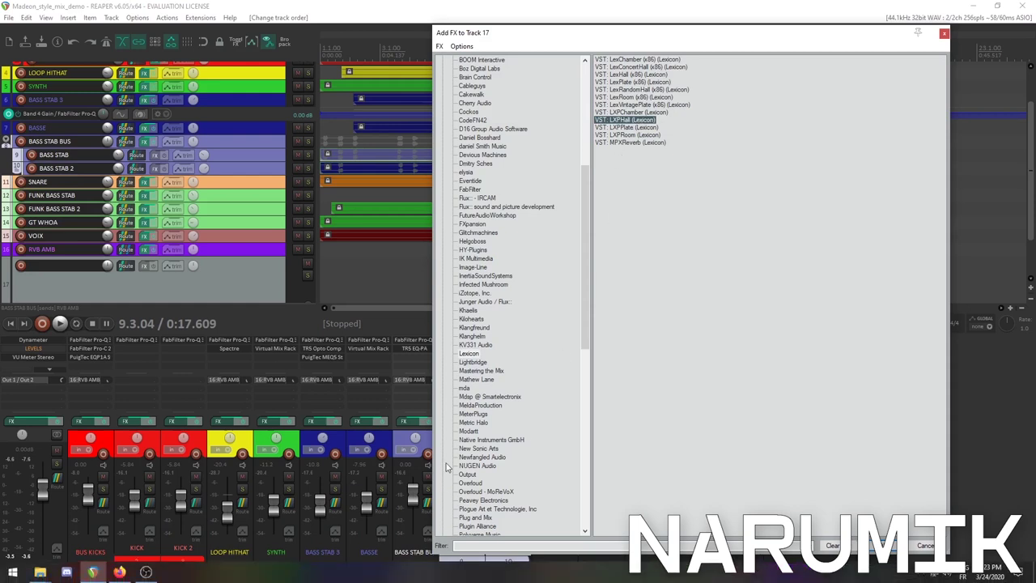
key(Return)
Set the LXPHall reverb's category to Medium Halls and open its list of presets
drag(122, 32, 529, 178)
click(492, 231)
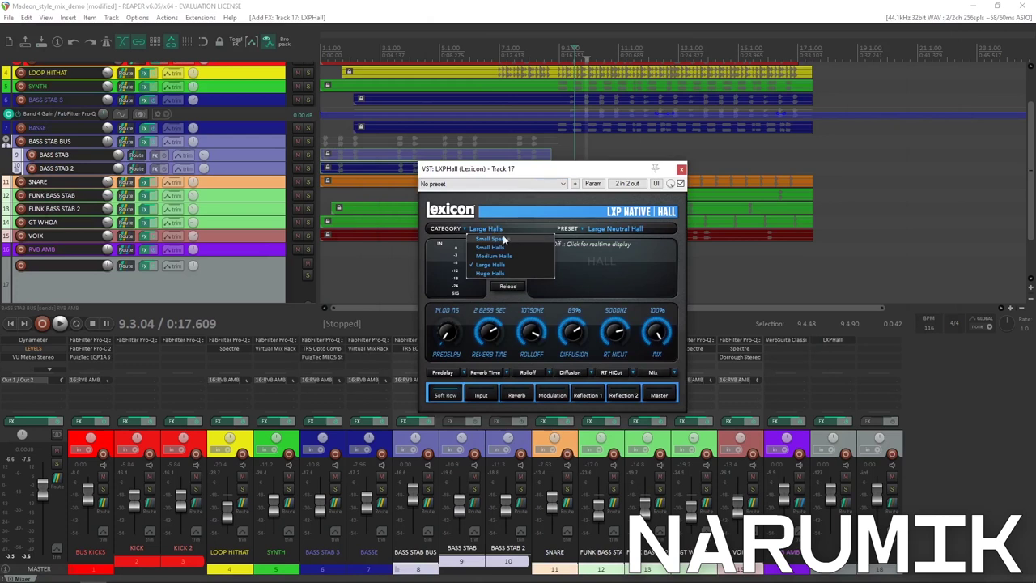
click(519, 255)
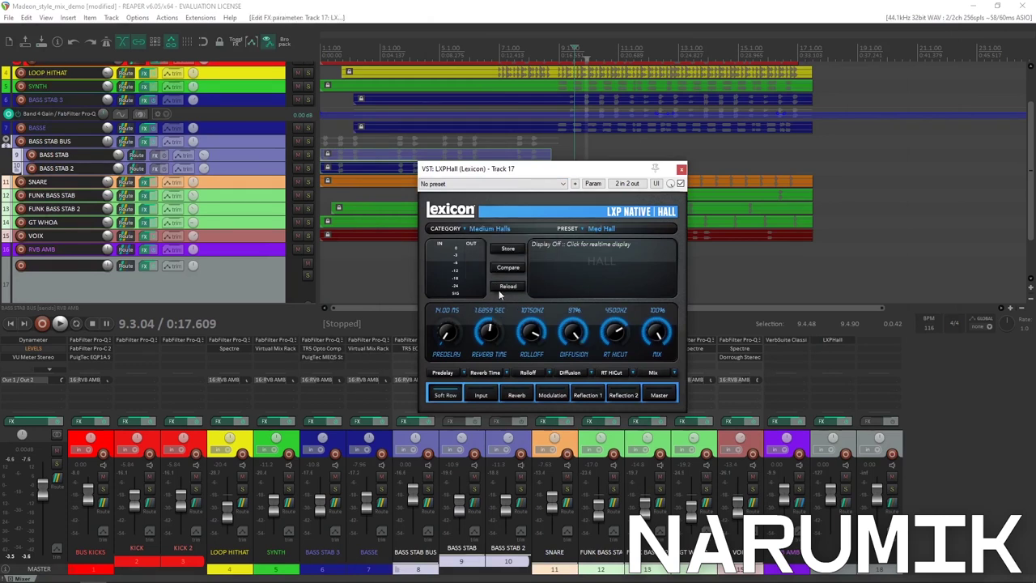
drag(491, 170, 404, 240)
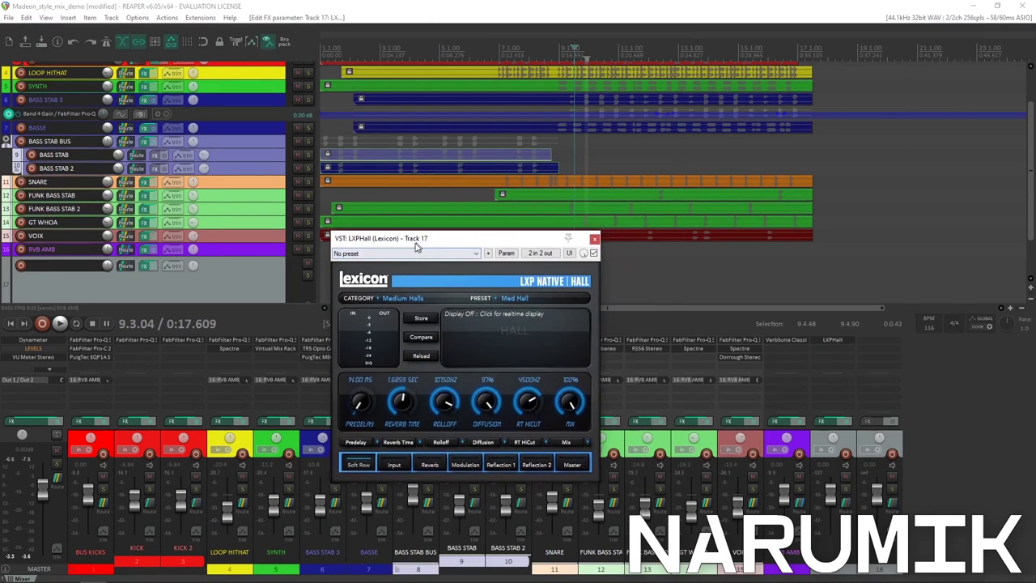
click(515, 299)
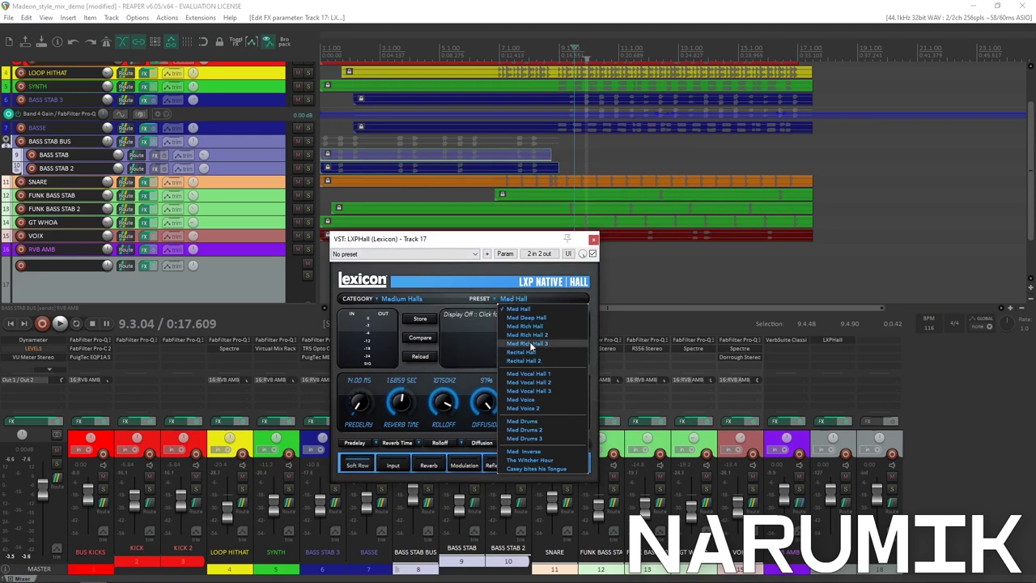
Load the Med Rich Hall preset in the LXPHall reverb on track 17
click(531, 324)
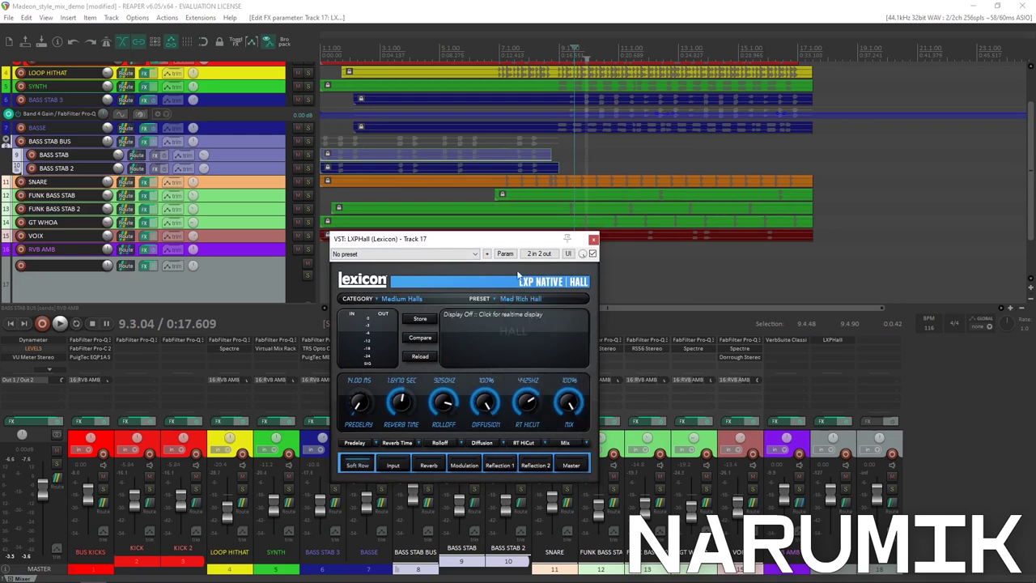
drag(492, 239, 817, 255)
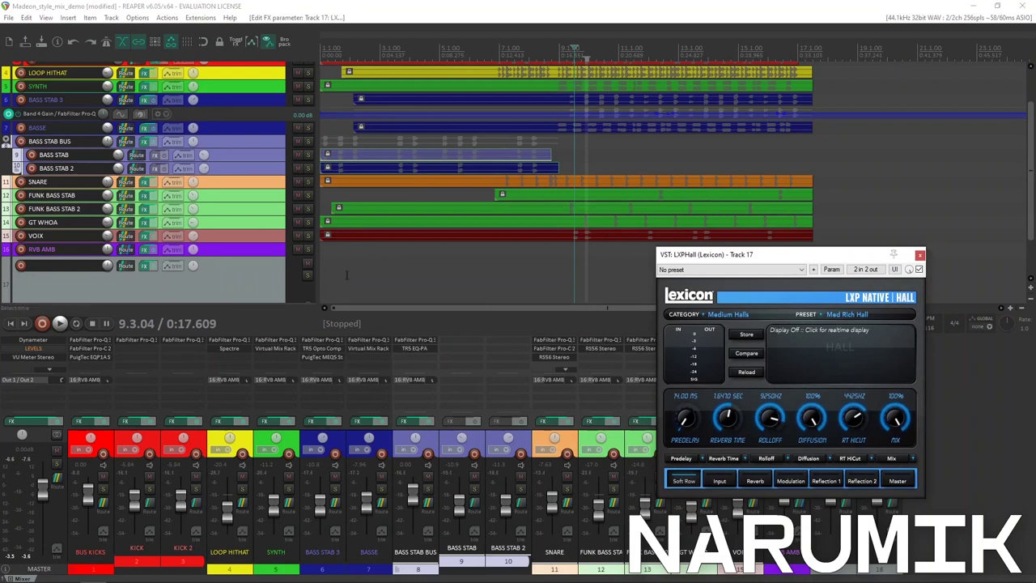
Rename track 17 as RVB HALL and colour it purple like the RVB AMB track
double_click(45, 265)
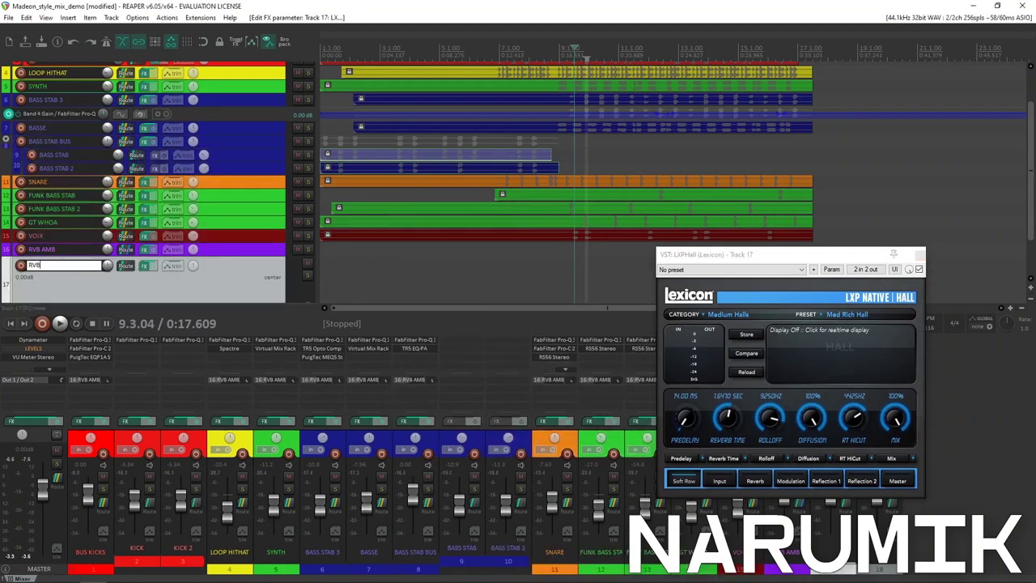
text(RVB HALL)
key(Return)
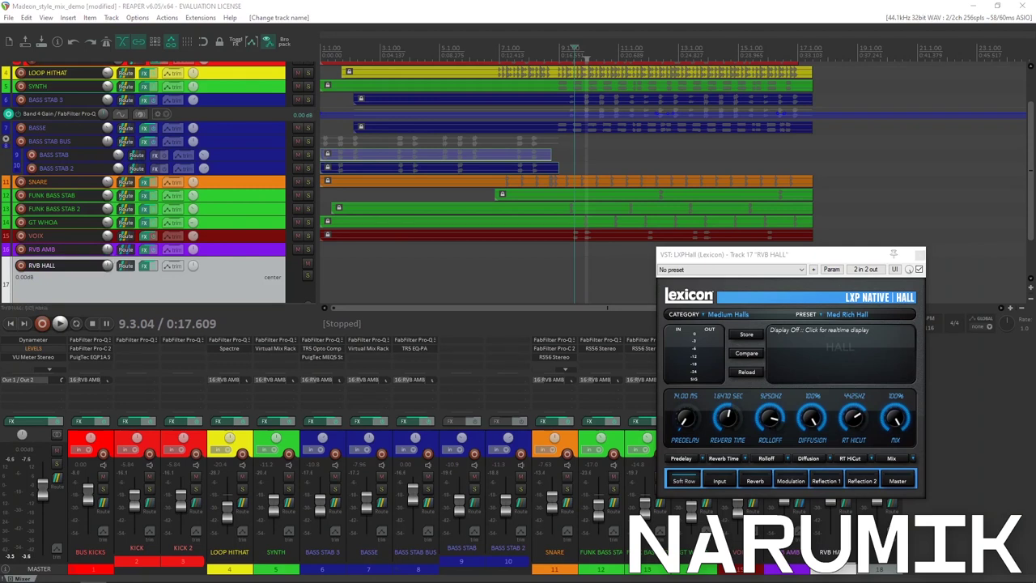
key(Return)
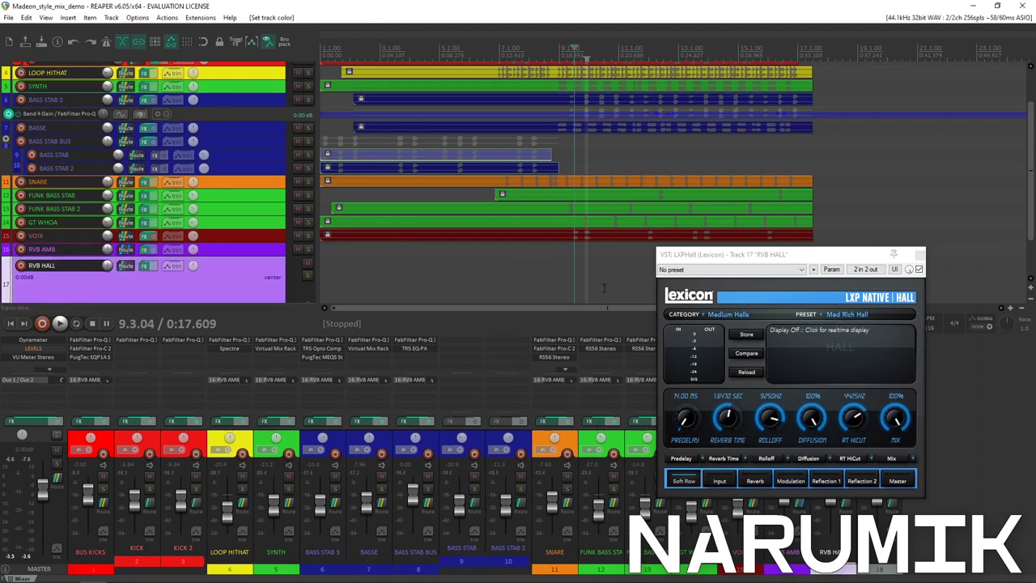
drag(704, 261, 786, 299)
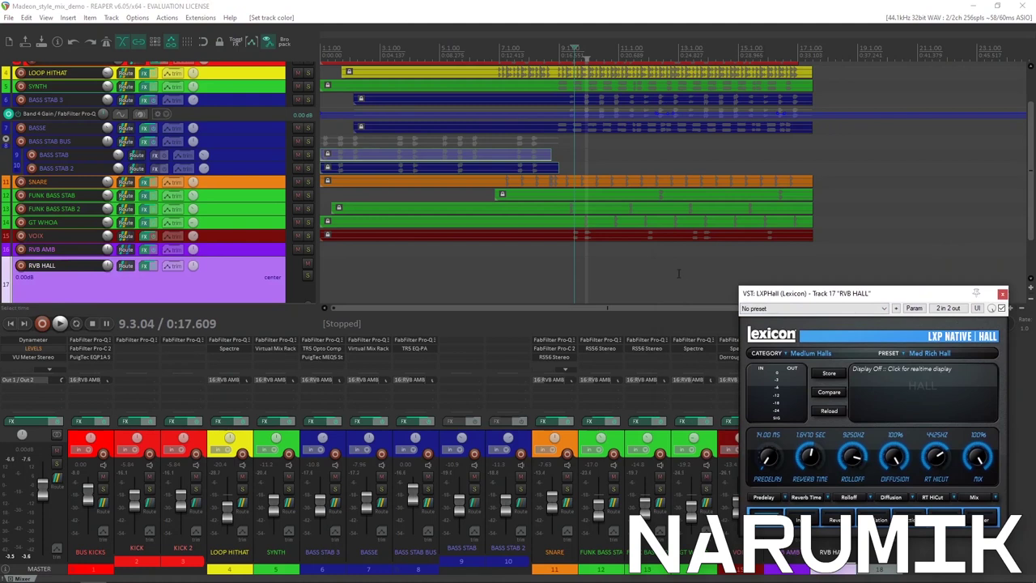
Add a send from BASS STAB BUS to RVB HALL and set its level to -3.92 dB during playback
scroll(643, 230, up, 2)
key(Home)
scroll(391, 175, up, 5)
scroll(586, 141, down, 3)
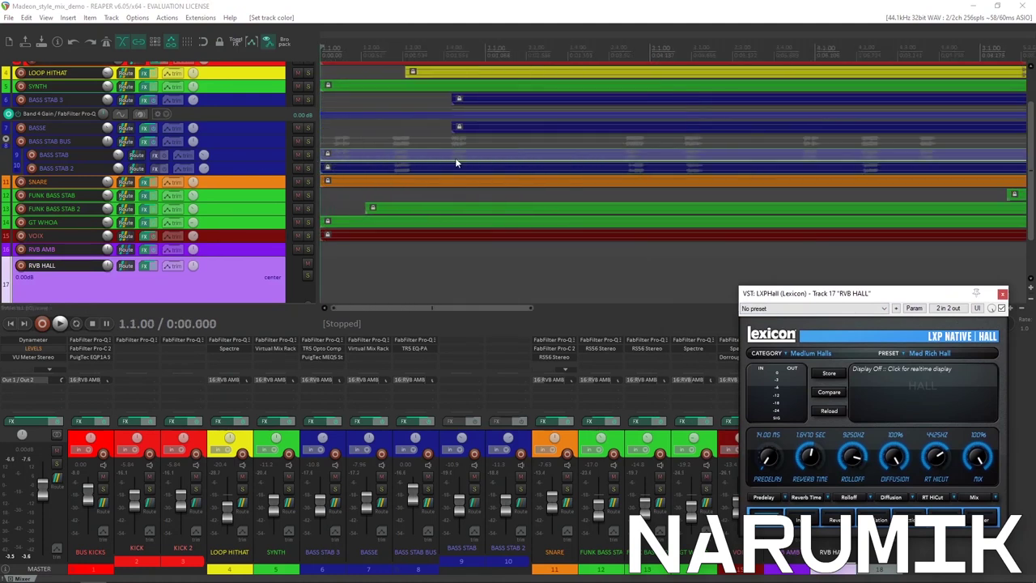
click(627, 139)
scroll(627, 140, down, 3)
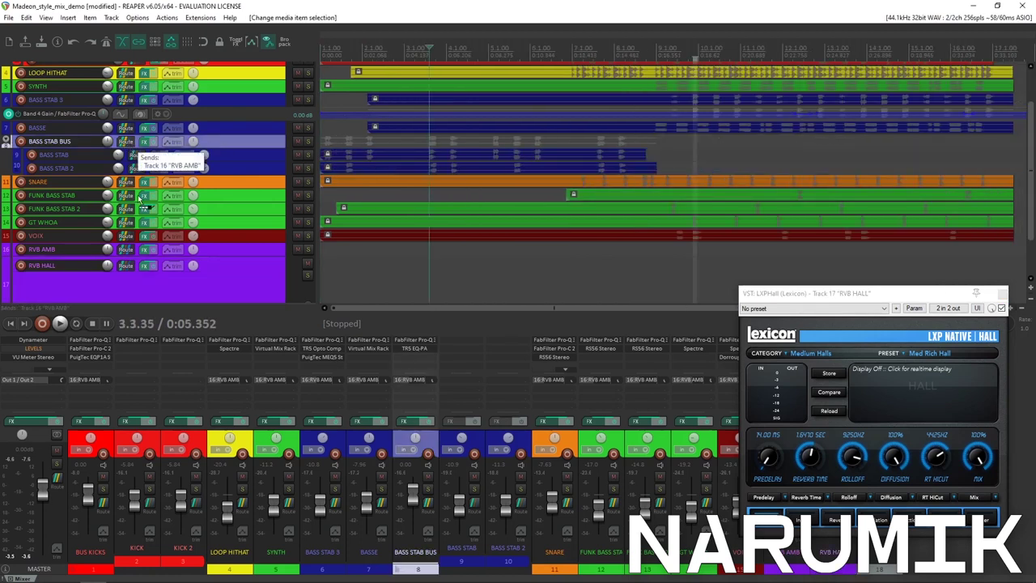
drag(127, 273, 126, 267)
key(space)
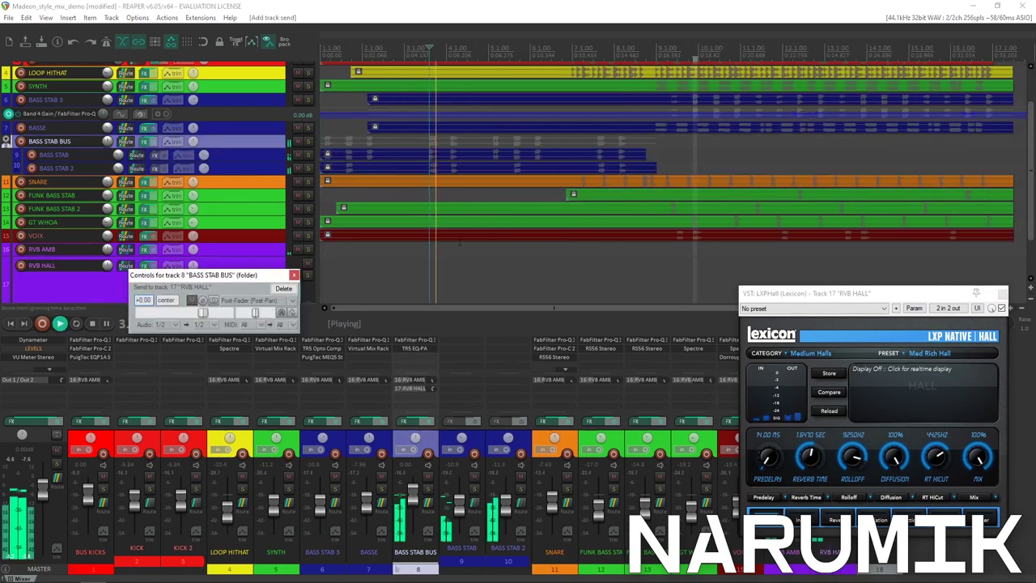
drag(203, 315, 197, 315)
key(space)
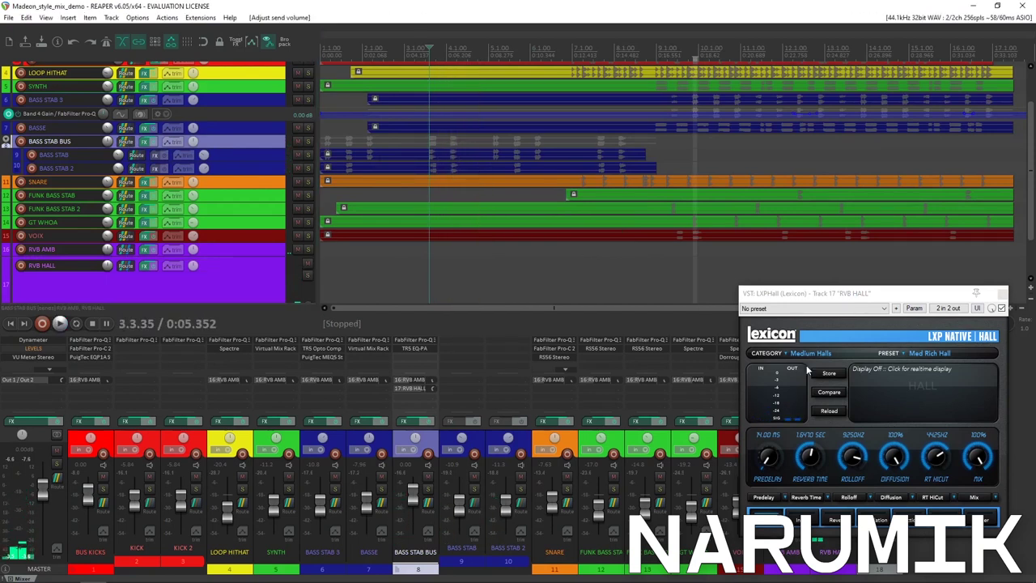
Switch to the browser's BPM delay time calculator and calculate the delay time of one whole note at 116 BPM
drag(814, 293, 696, 230)
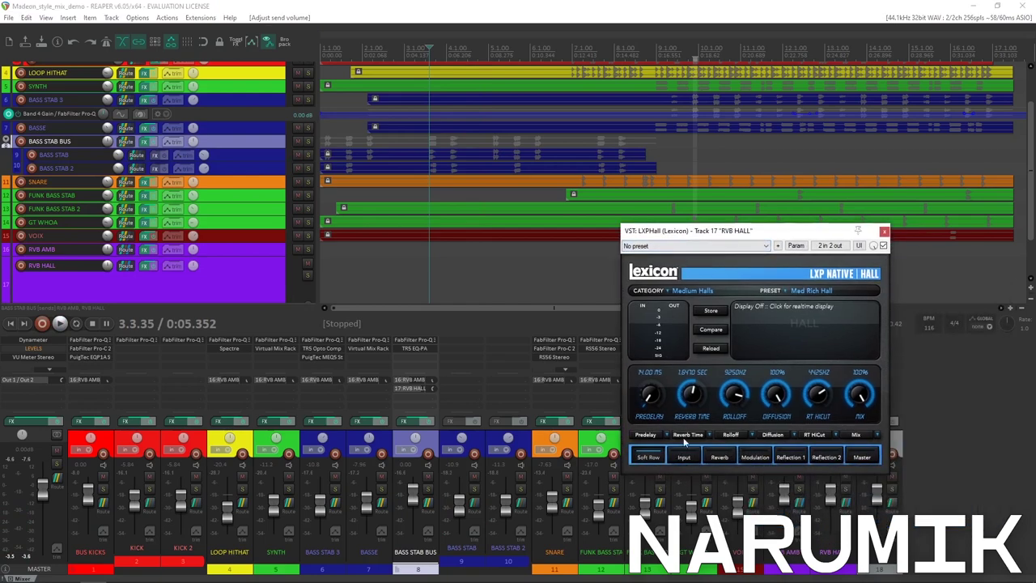
click(119, 572)
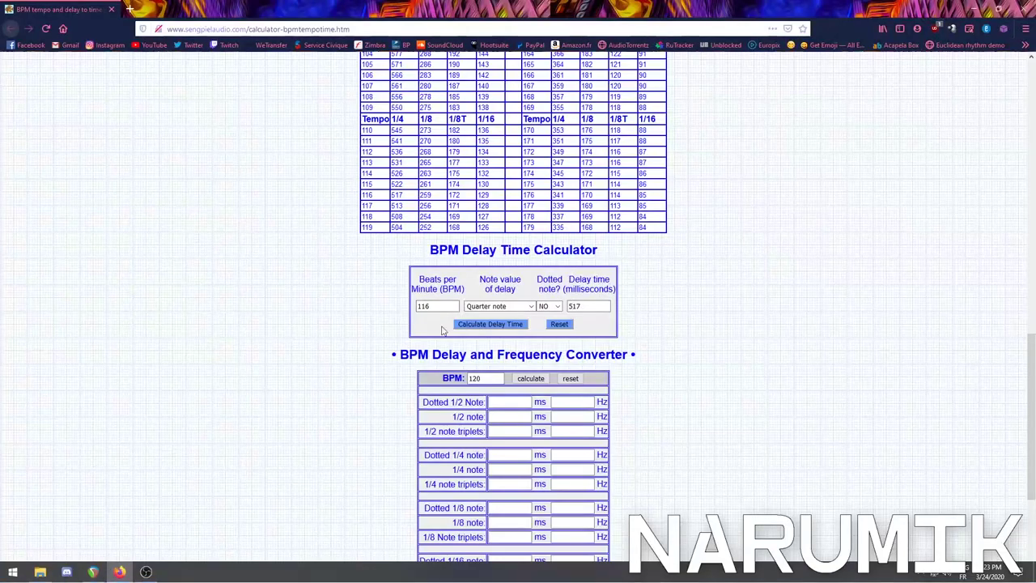
click(525, 309)
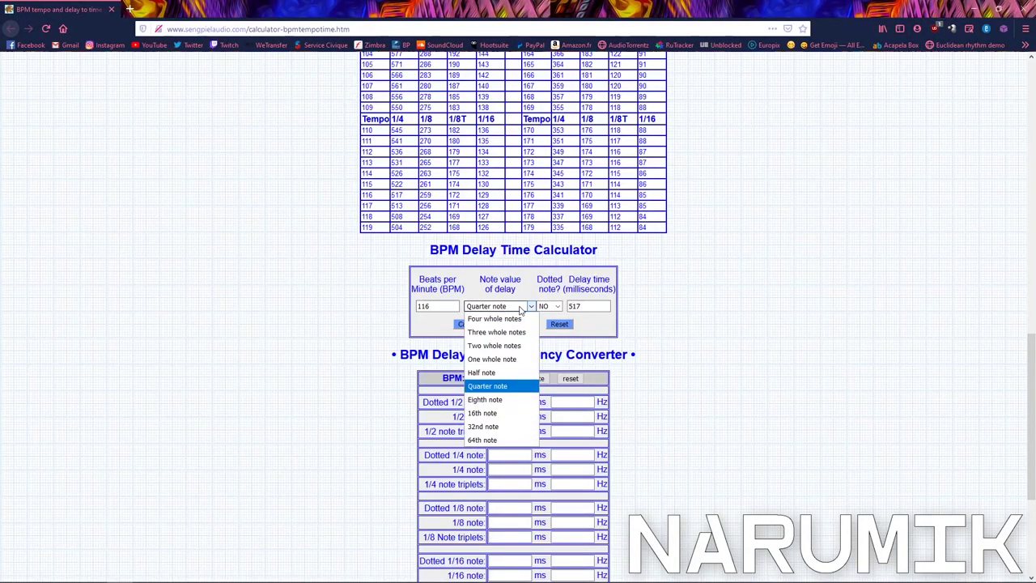
click(508, 358)
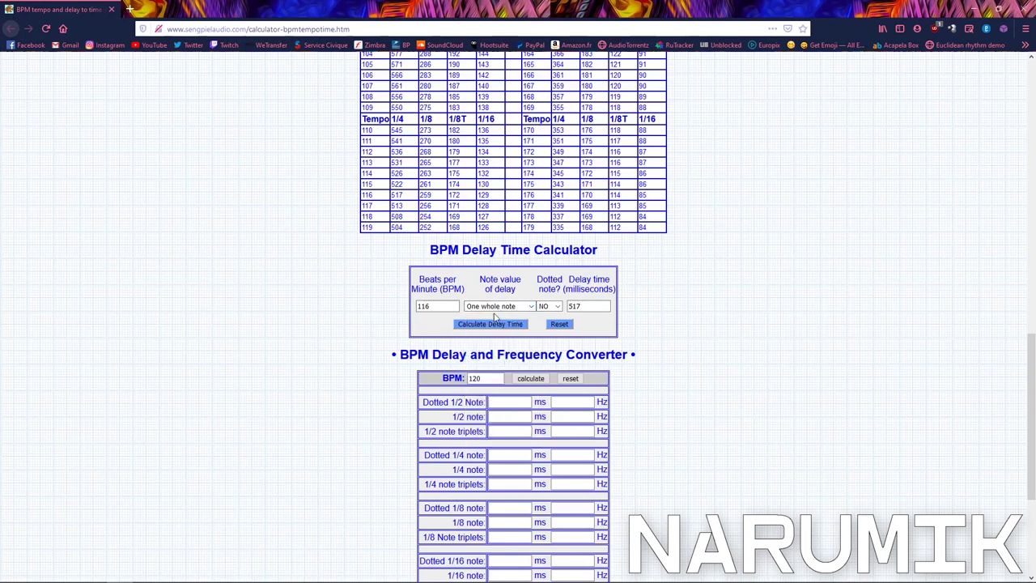
click(502, 326)
drag(588, 307, 611, 308)
click(974, 7)
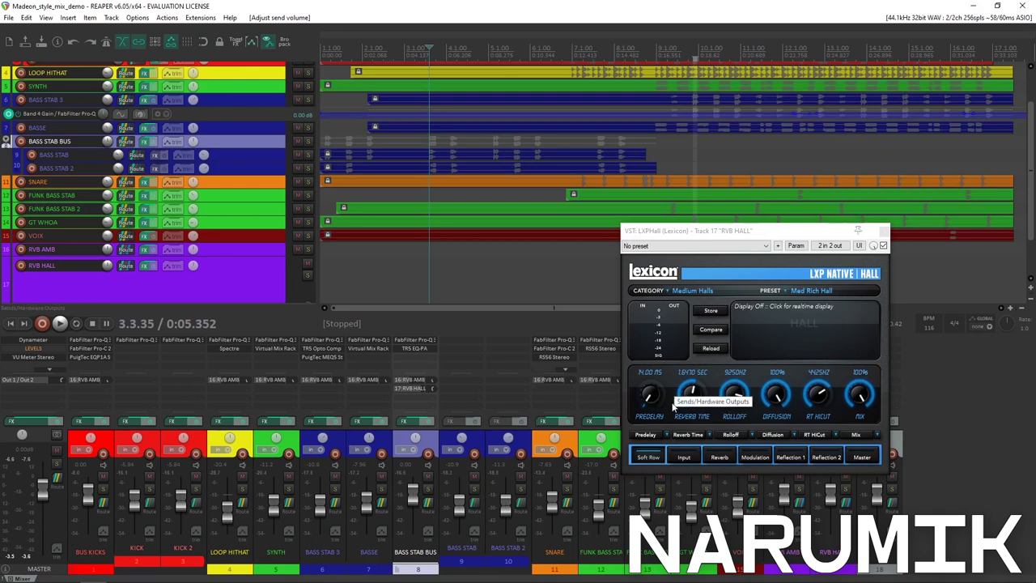
Back in REAPER, raise RVB HALL's reverb time to about 2.06 seconds and audition it
drag(702, 411, 720, 395)
key(space)
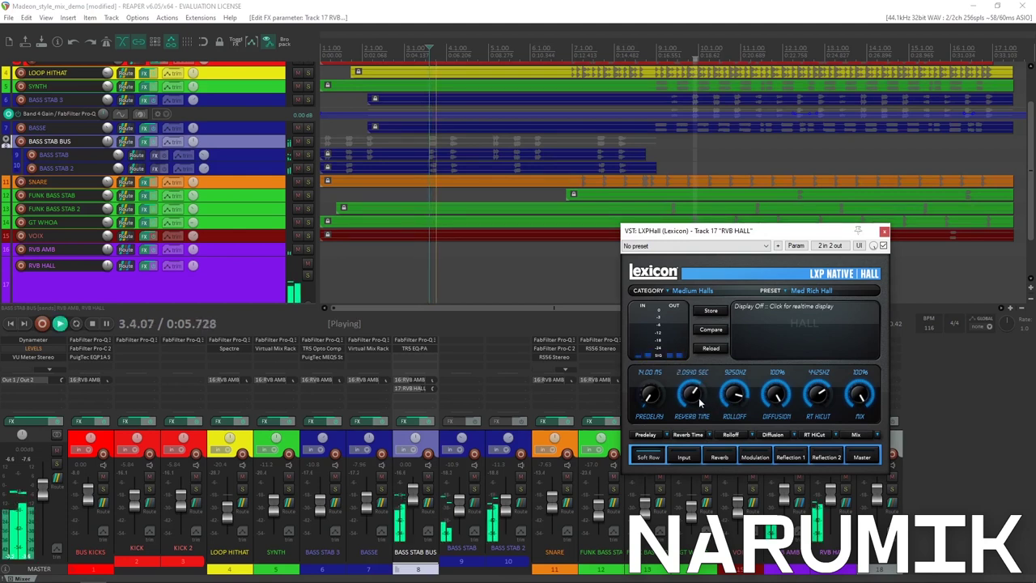
key(space)
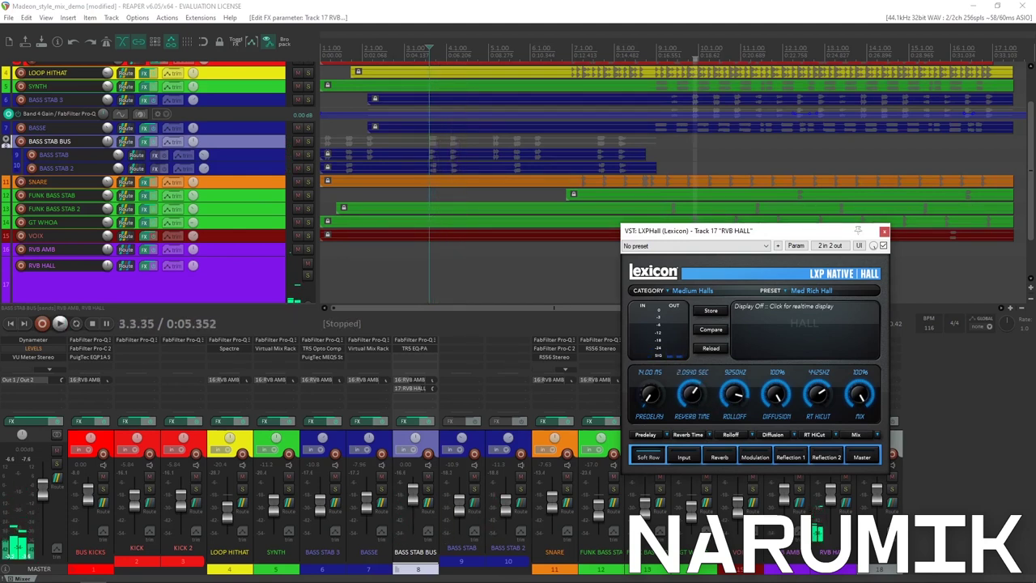
Return to the browser's BPM delay time calculator and change the note value to a half note
click(120, 573)
click(509, 307)
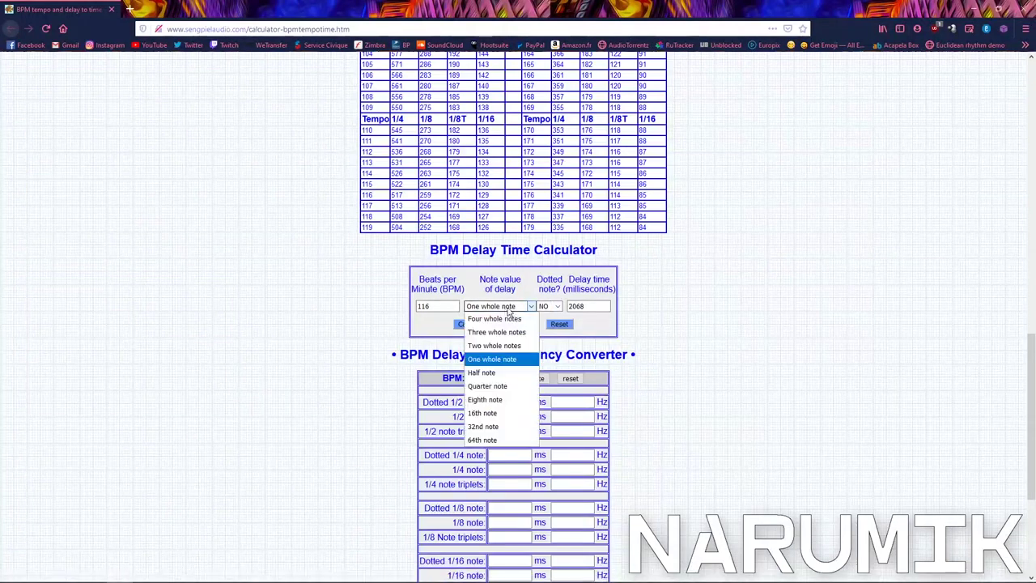
click(495, 369)
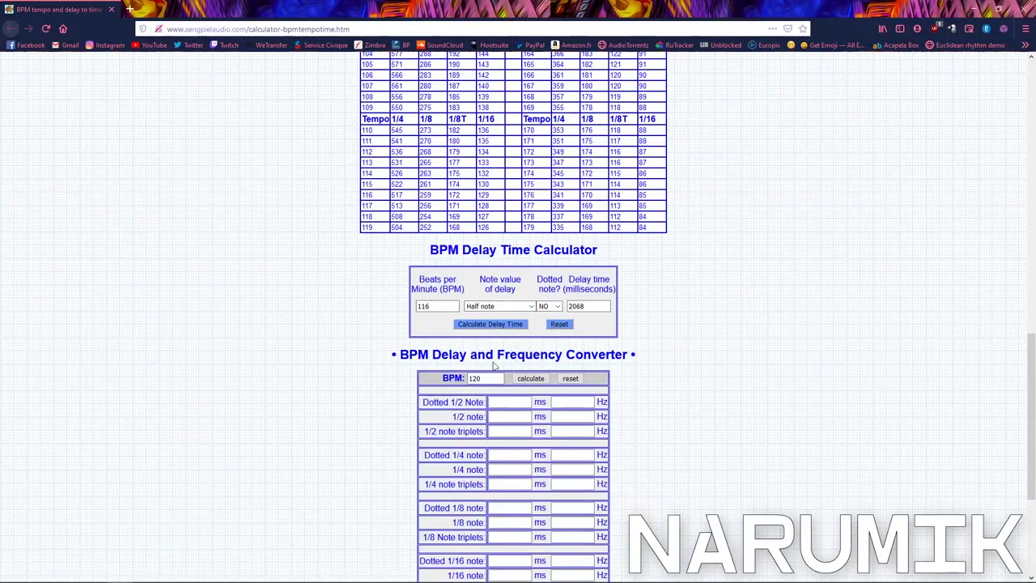
click(974, 7)
Back in REAPER, shorten RVB HALL's reverb time to about 1.07 seconds and audition it
drag(704, 398, 665, 416)
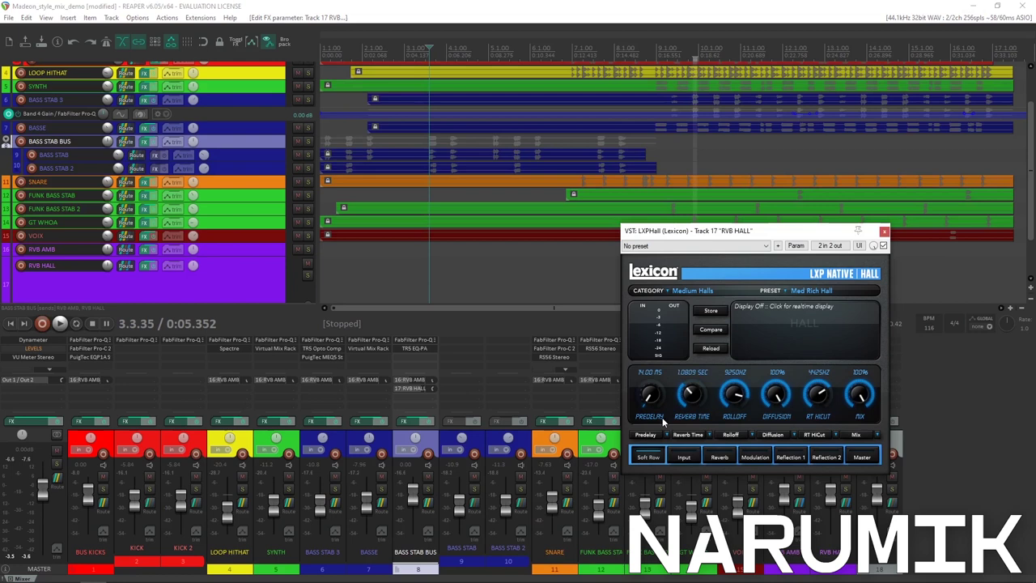
drag(648, 417, 640, 424)
key(space)
Lower the BASS STAB BUS send to RVB HALL to -10.20 dB while auditioning the bass stabs
click(127, 142)
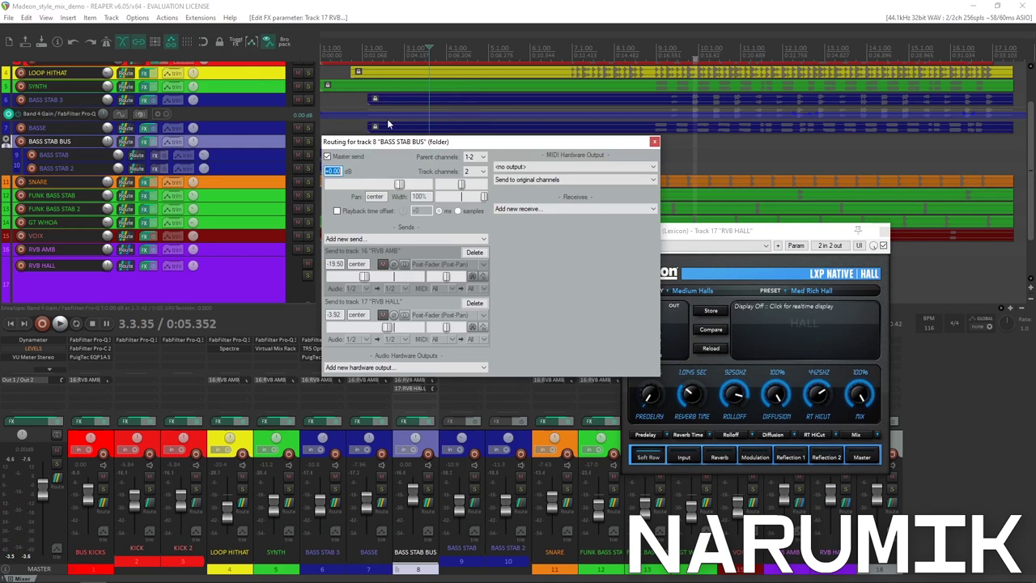
drag(364, 143, 334, 186)
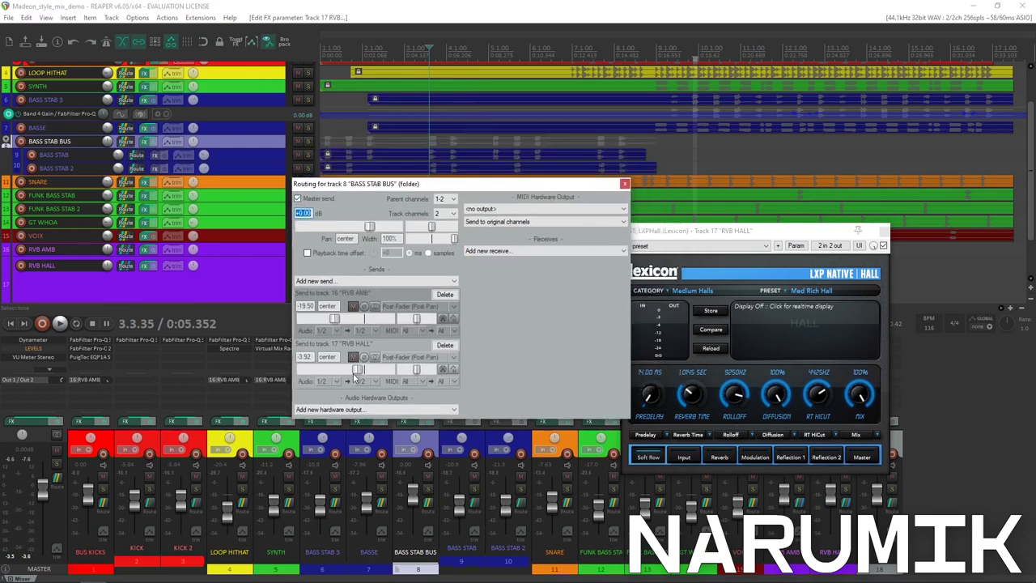
click(349, 371)
key(space)
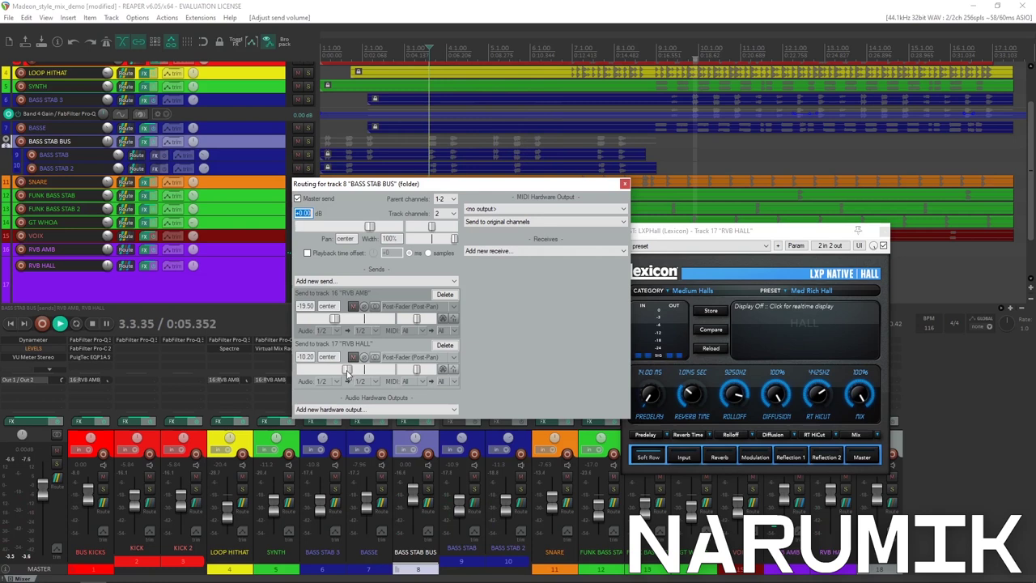
key(space)
click(258, 6)
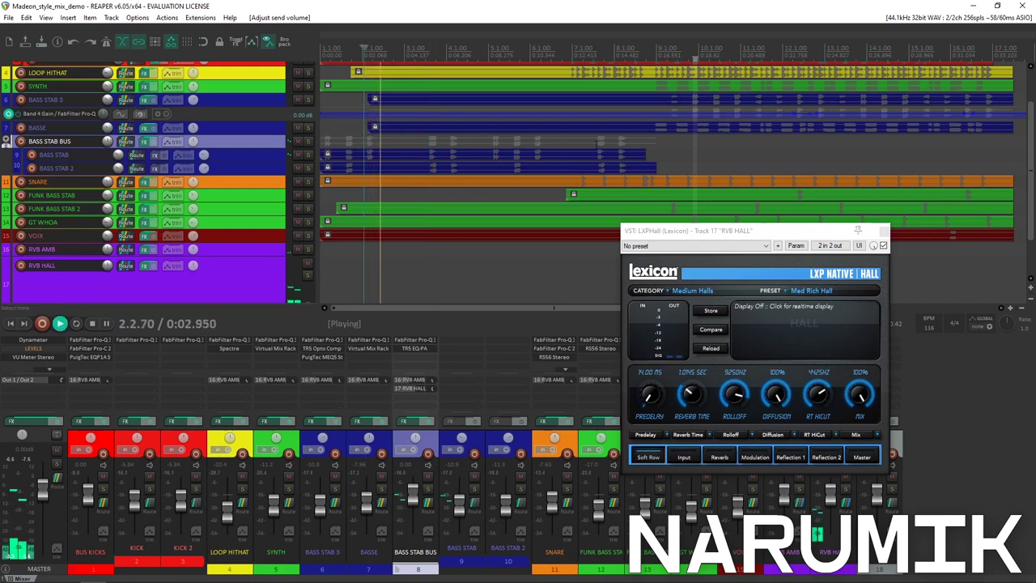
Audition the section around bar 7 and set the BASS STAB BUS send to RVB HALL to -12.78 dB
scroll(627, 141, up, 2)
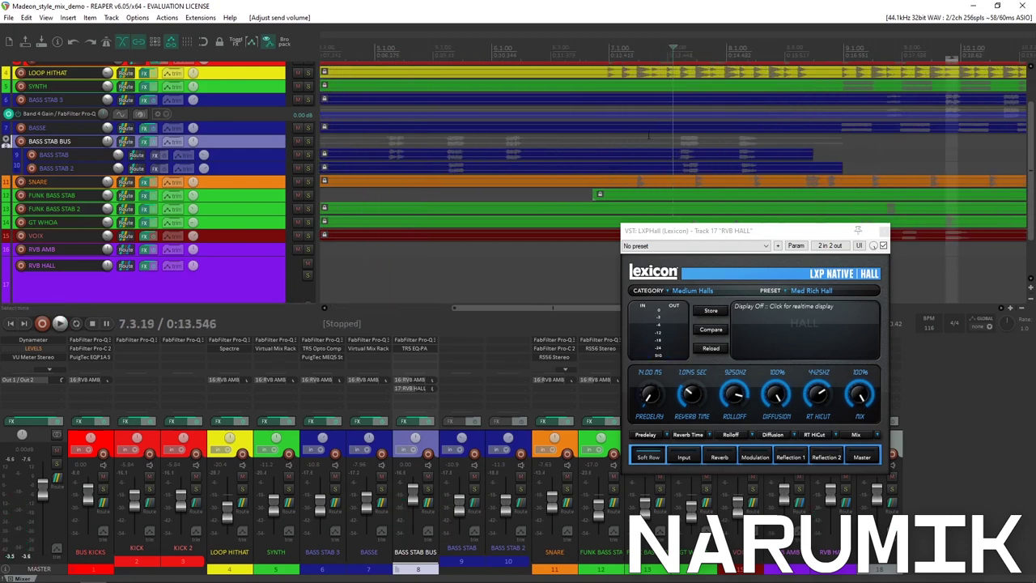
scroll(656, 135, down, 3)
key(space)
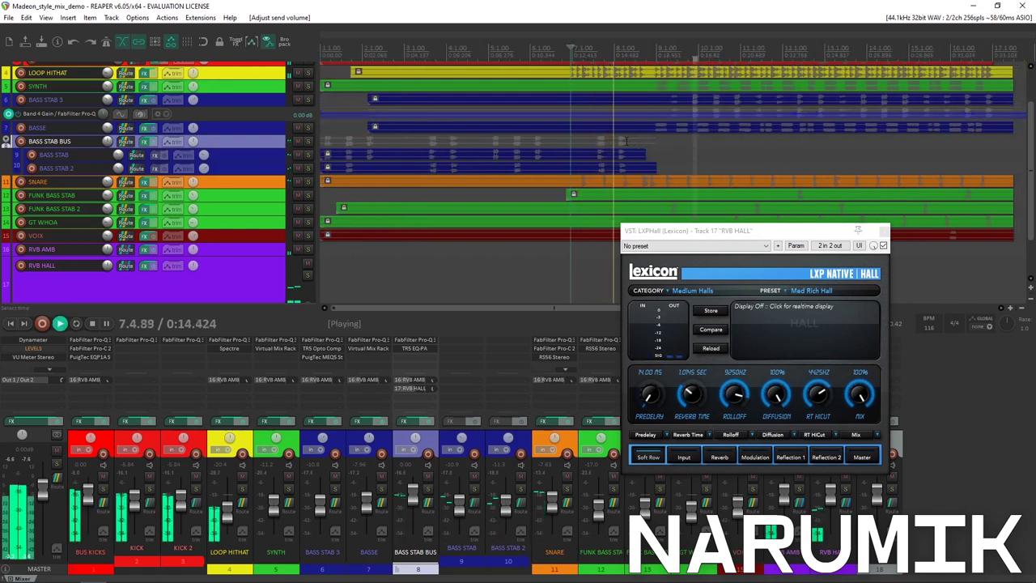
key(space)
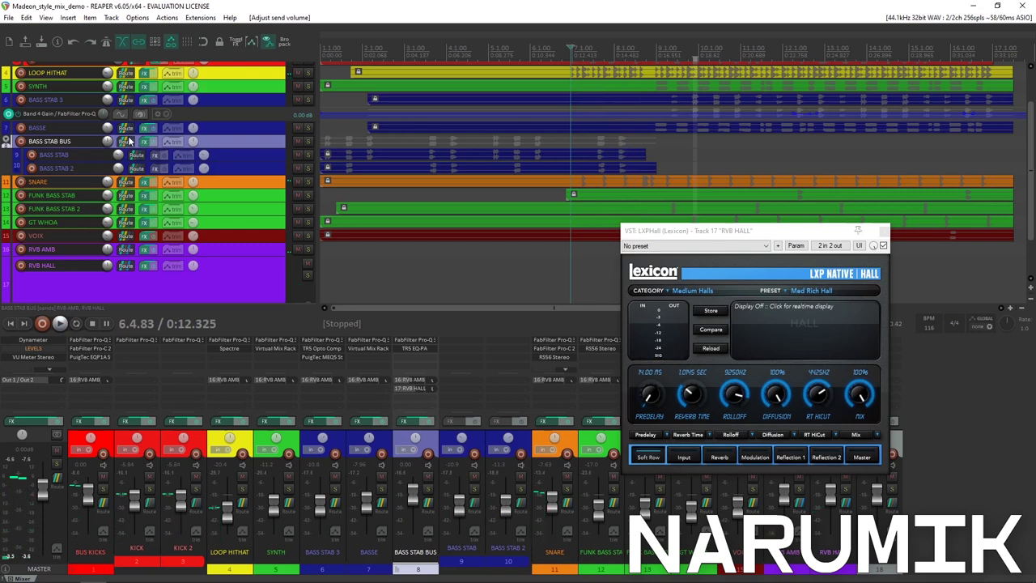
click(128, 141)
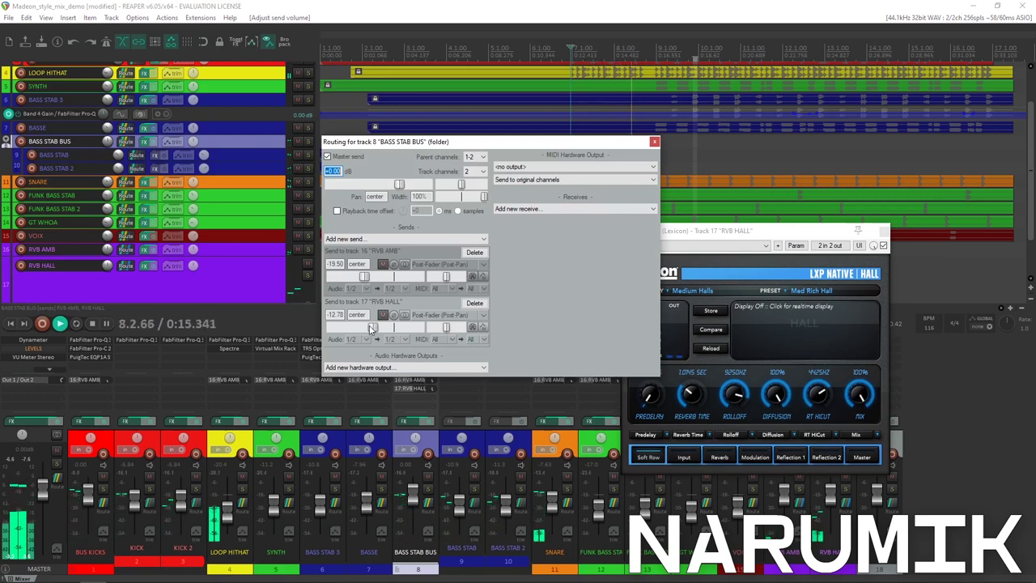
click(655, 141)
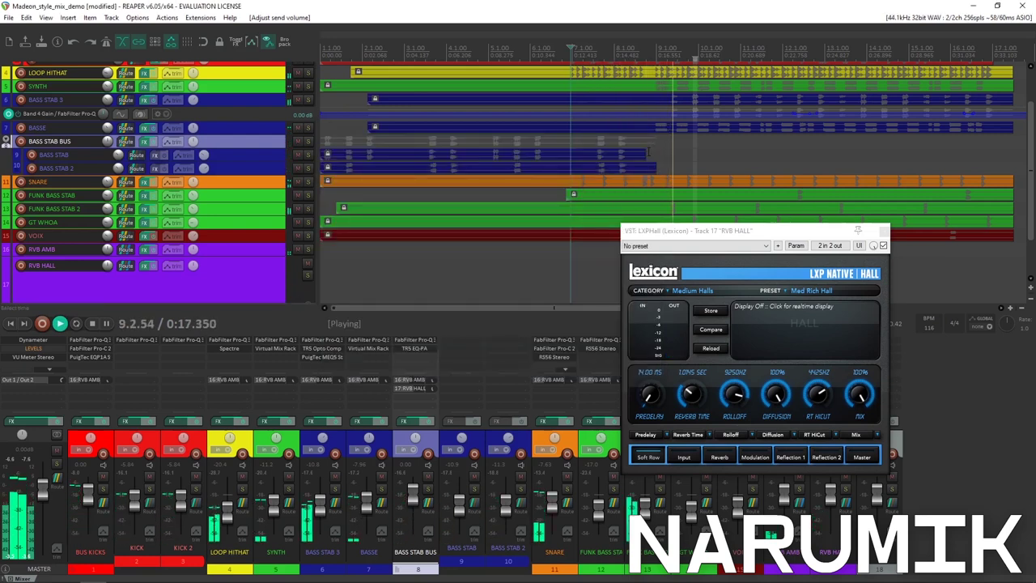
scroll(647, 150, down, 2)
key(space)
Add a send from the SNARE track to RVB HALL and set its level to -23.35 dB during playback
click(237, 179)
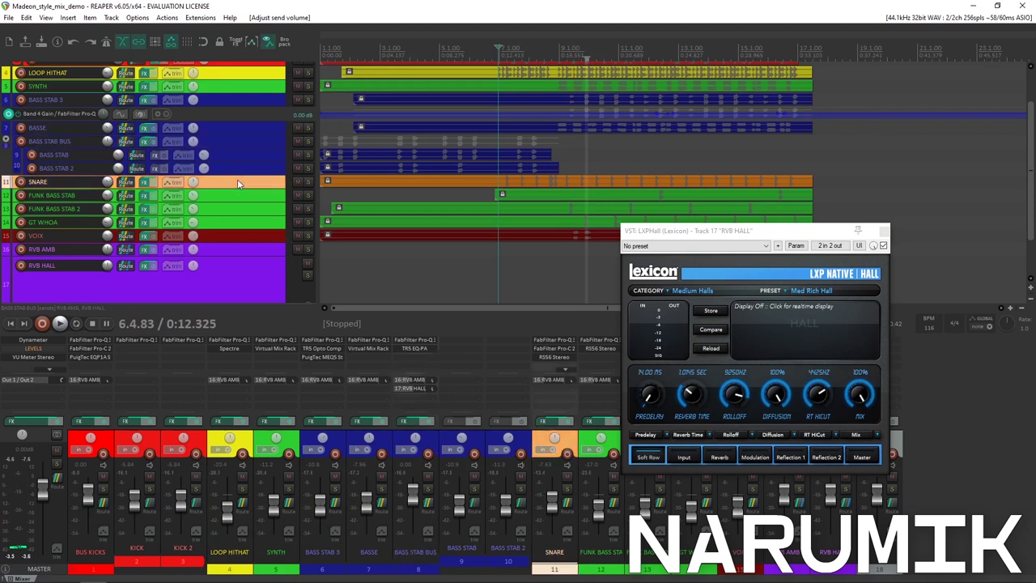
drag(156, 253, 528, 364)
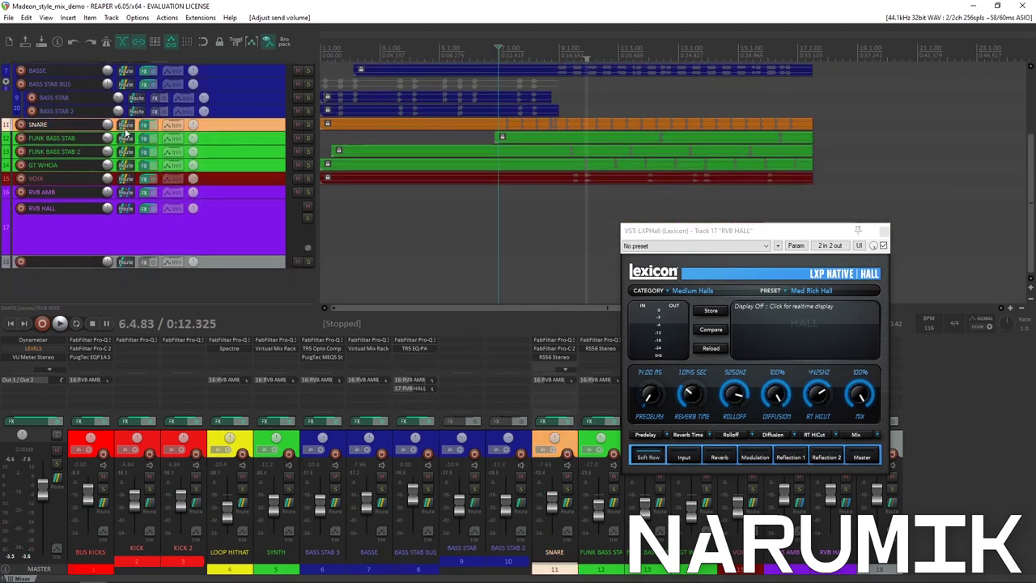
click(125, 126)
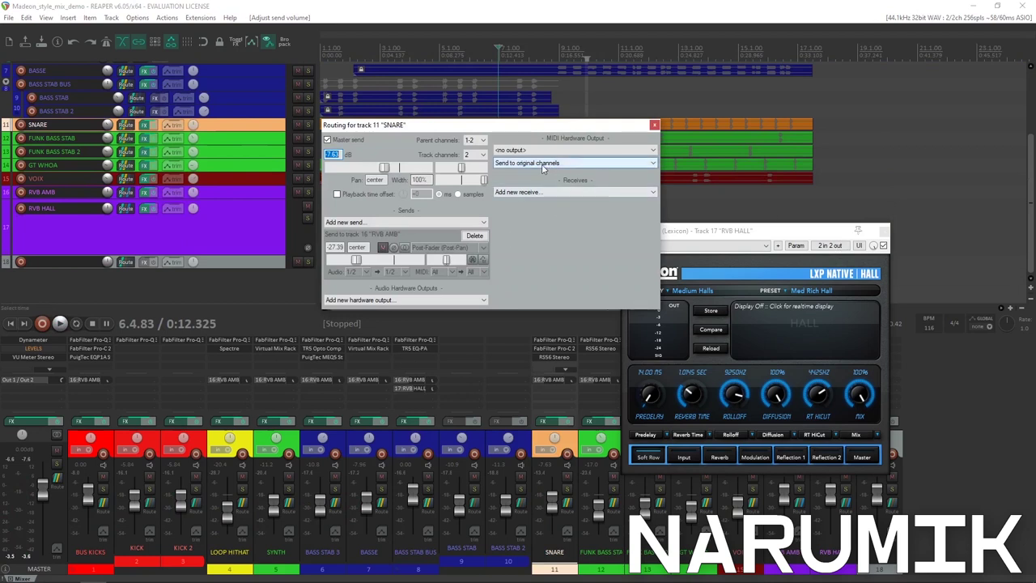
click(657, 125)
click(881, 232)
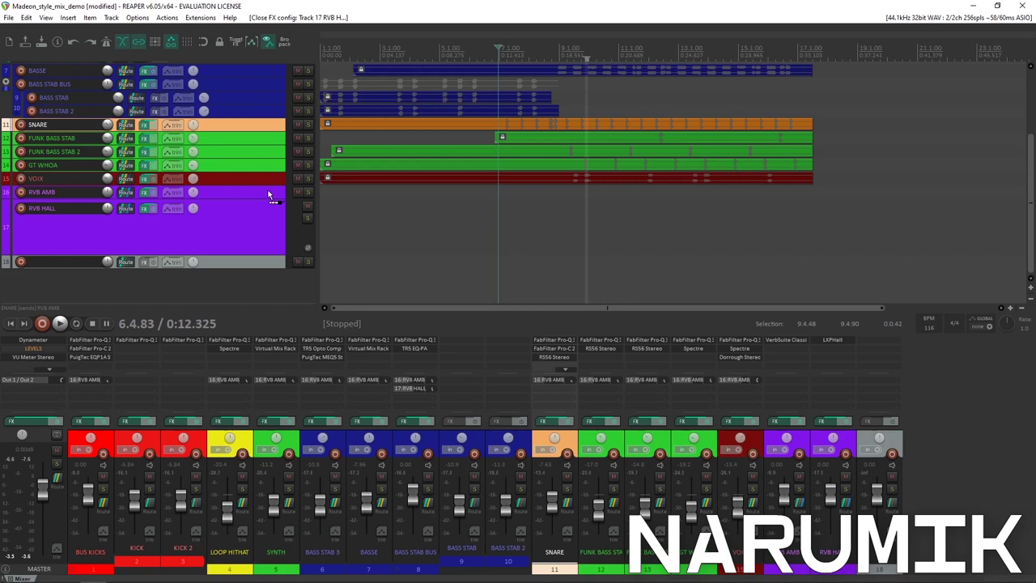
drag(829, 392, 831, 390)
key(space)
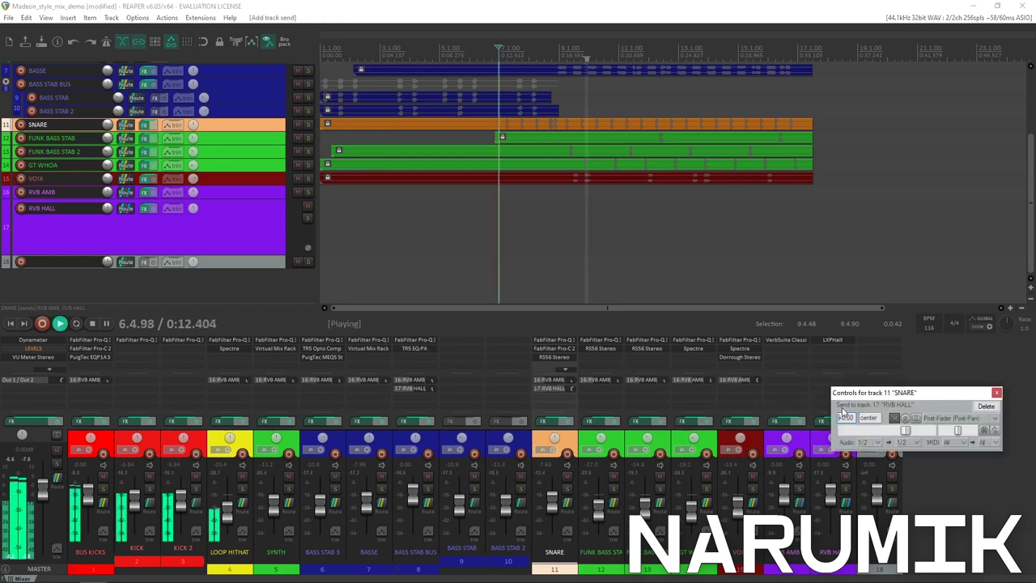
drag(917, 433, 870, 431)
scroll(716, 194, down, 3)
scroll(715, 193, up, 3)
key(space)
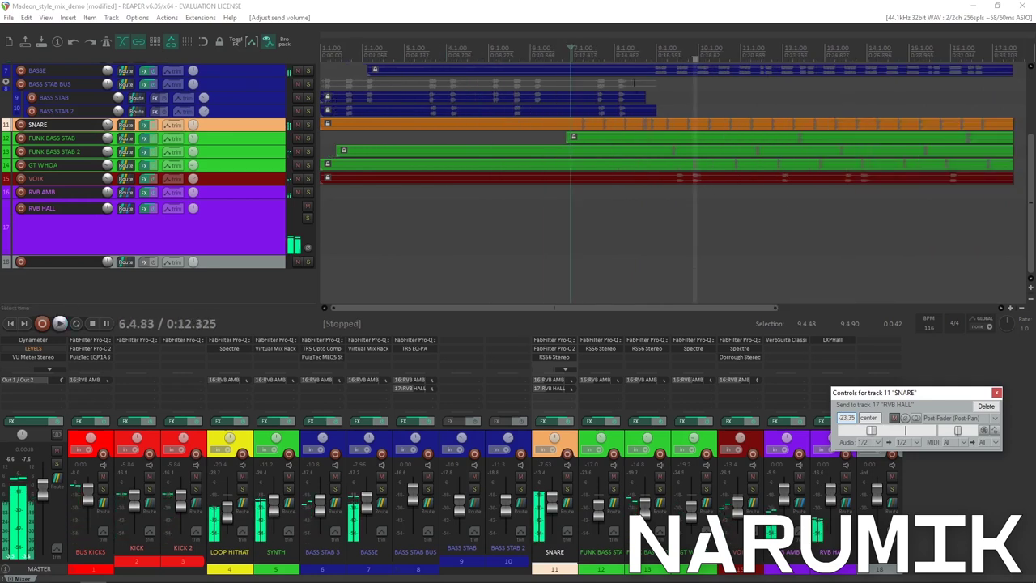
Audition the SNARE with its RVB HALL send in solo, and play the full mix from around bar 7
key(Escape)
click(308, 125)
key(space)
key(space)
click(307, 125)
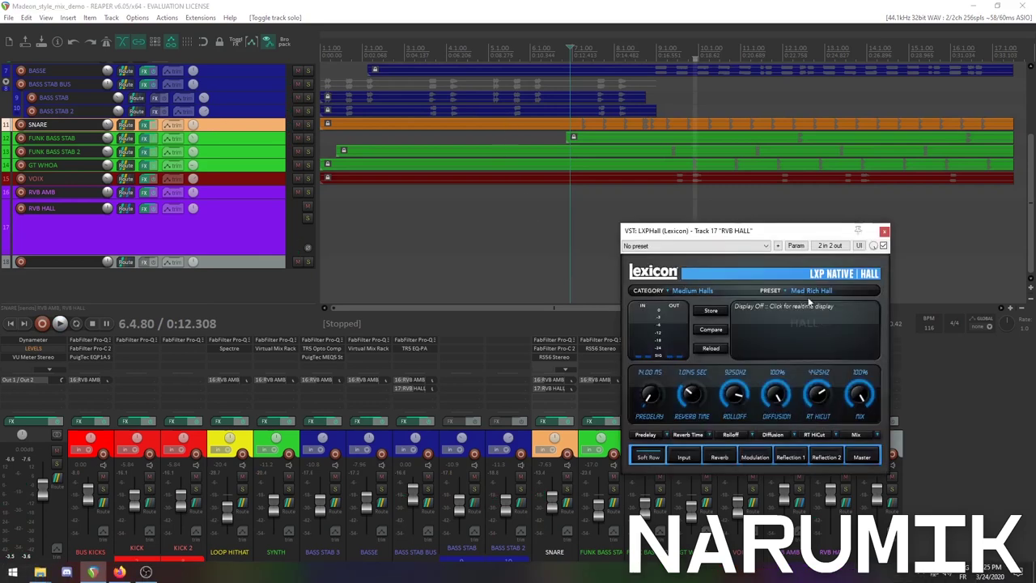
click(478, 139)
key(space)
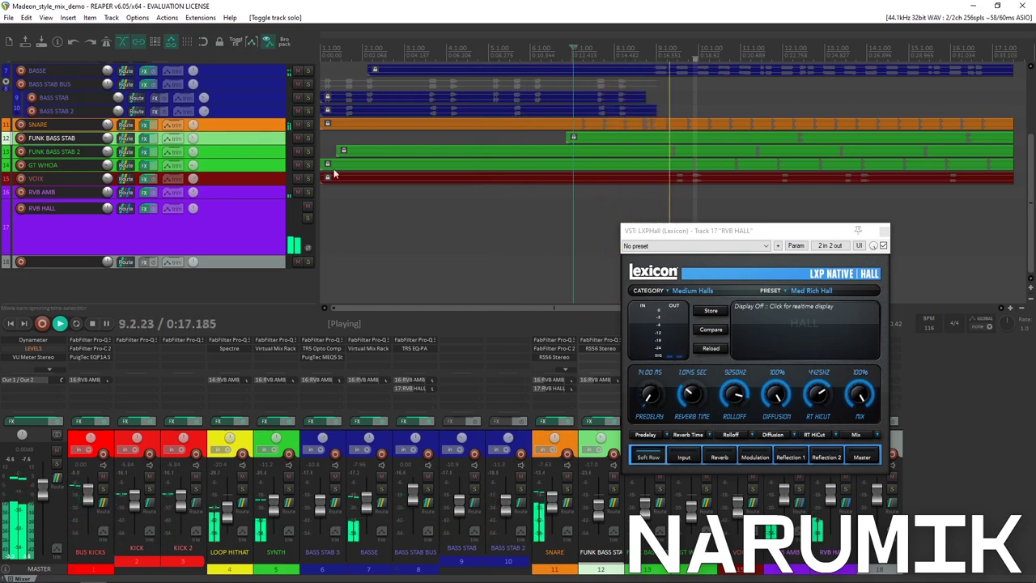
key(space)
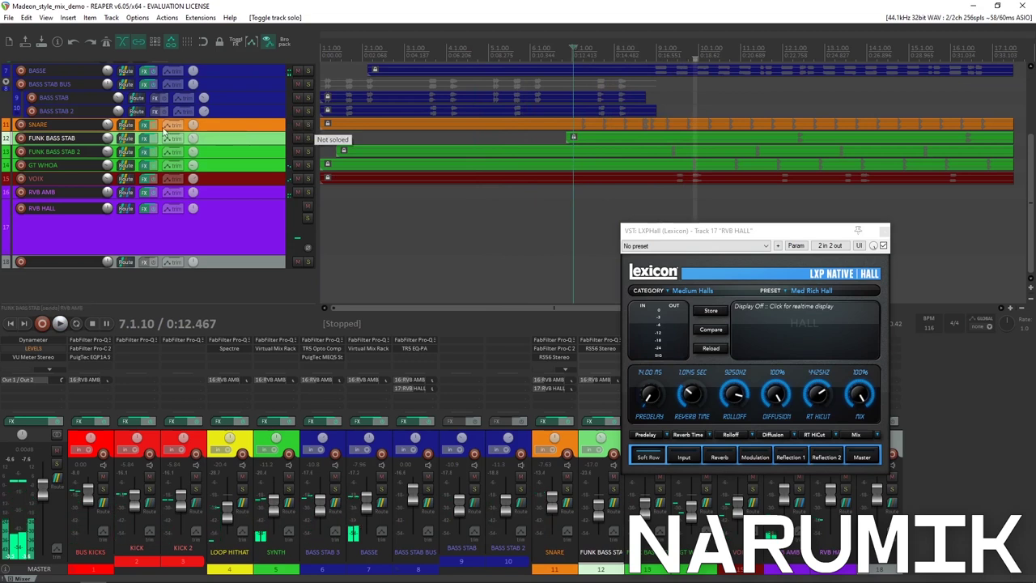
Remove the SNARE track's send to RVB HALL
click(126, 125)
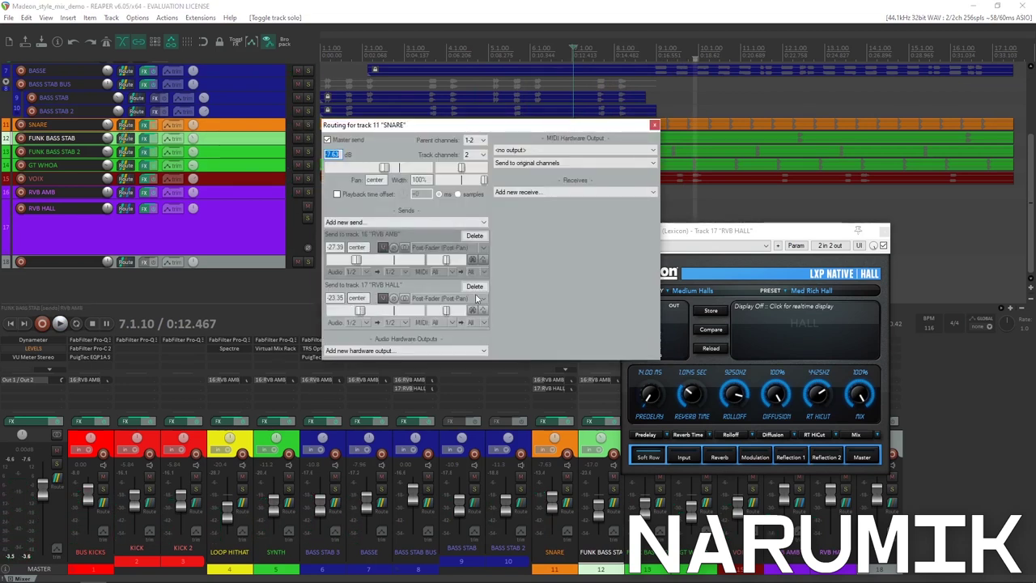
click(475, 286)
click(655, 126)
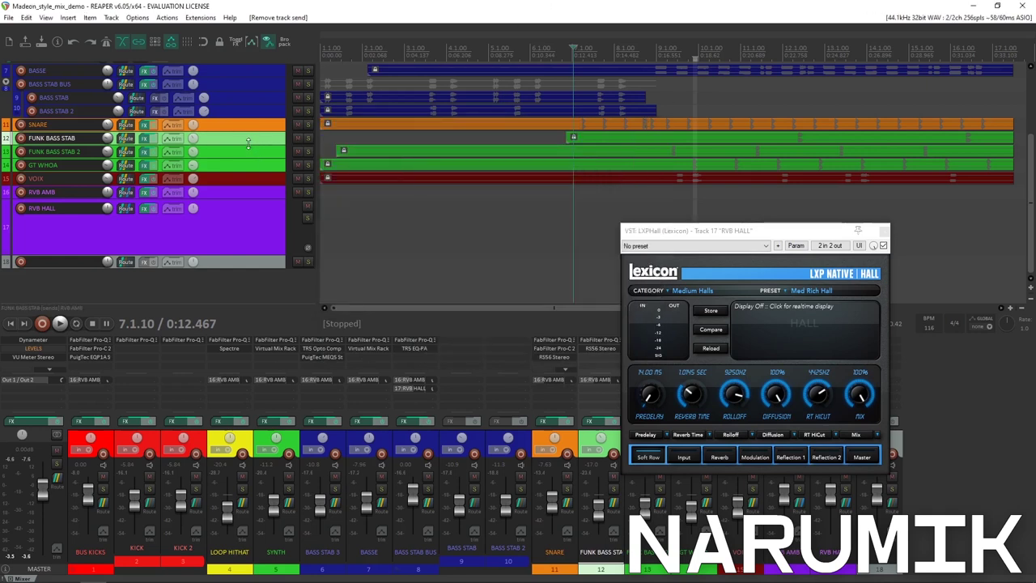
Enlarge the FUNK BASS STAB track, put the edit cursor at bar 12 and close the RVB HALL reverb plugin
drag(250, 144, 236, 184)
click(783, 161)
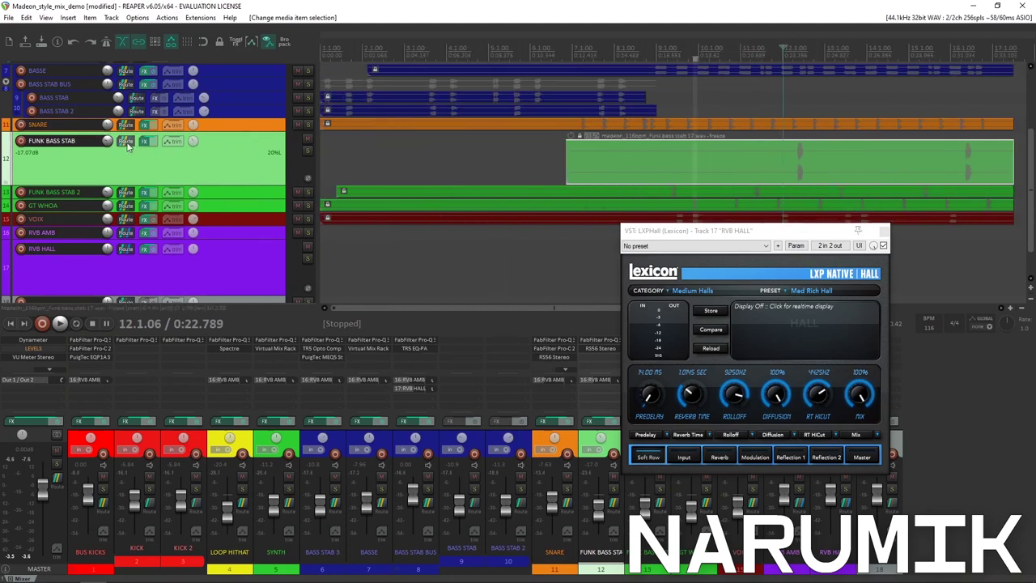
click(883, 231)
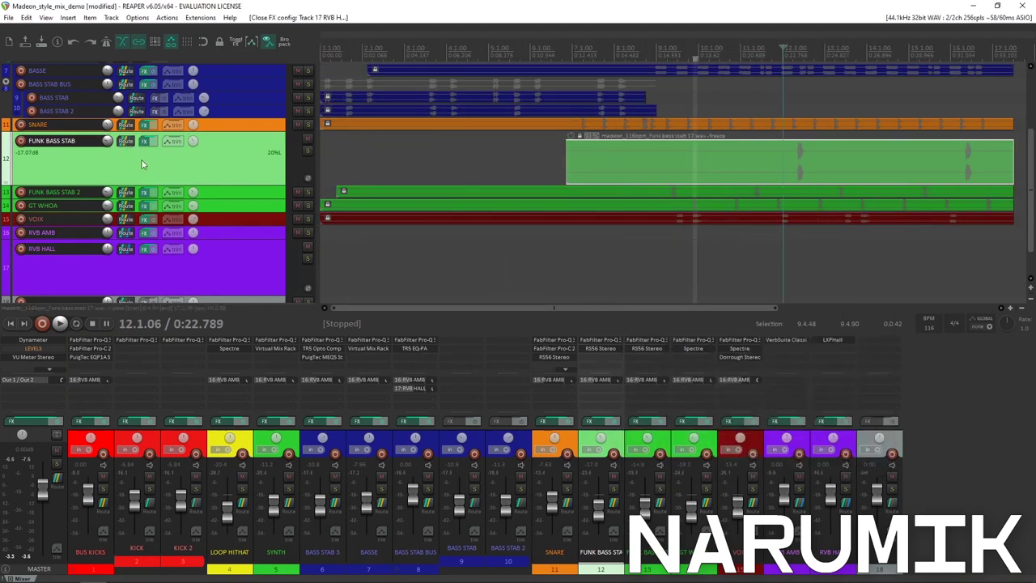
scroll(427, 275, down, 2)
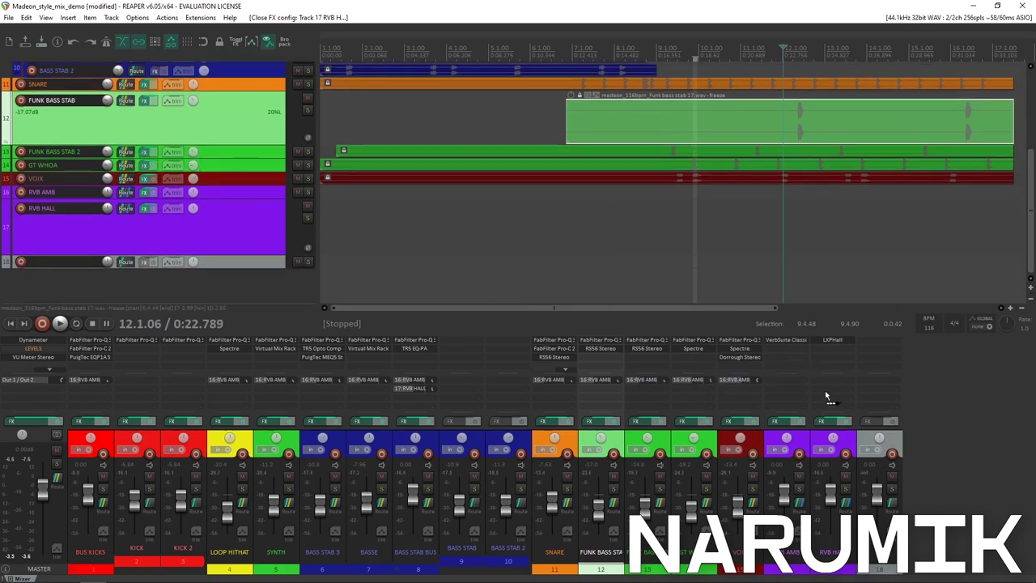
Add a send from FUNK BASS STAB to RVB HALL and set its level to -12.78 dB while auditioning
drag(826, 395, 826, 395)
key(space)
key(space)
key(space)
drag(908, 439, 887, 439)
key(space)
key(space)
key(space)
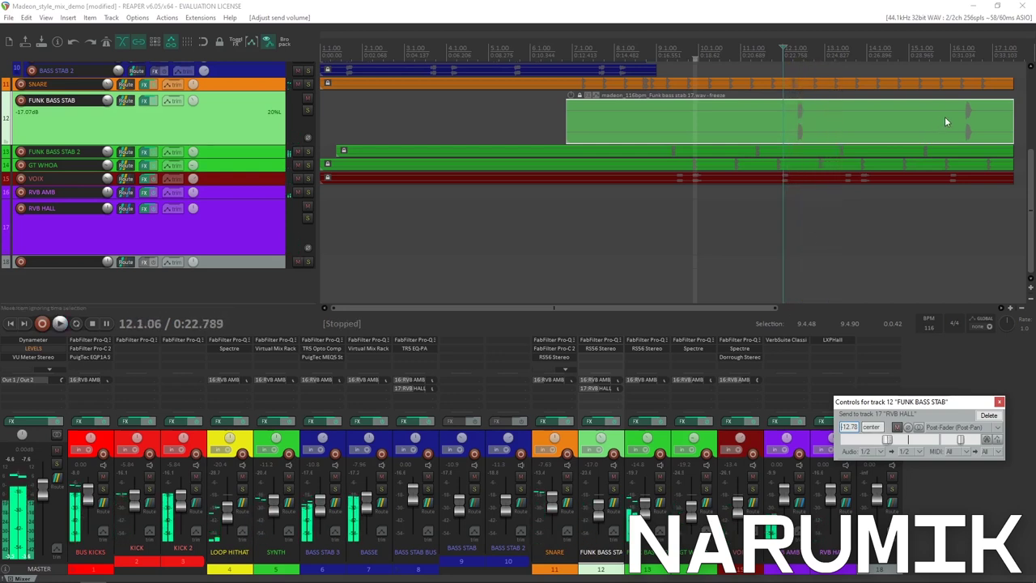
Audition the stab around bar 16 and set the FUNK BASS STAB send to RVB HALL to -16.74 dB
click(945, 118)
scroll(946, 118, up, 2)
key(space)
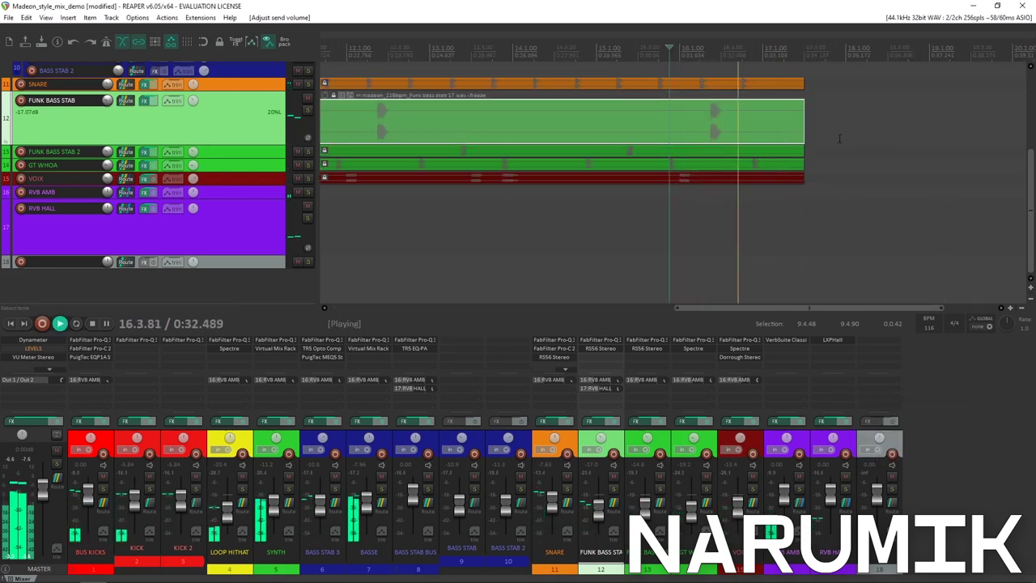
key(space)
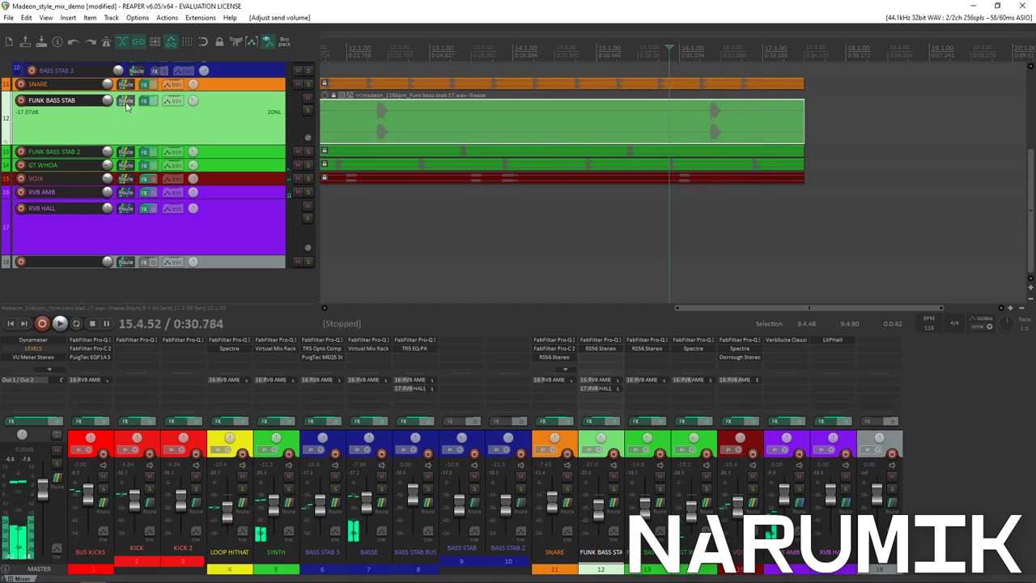
click(126, 103)
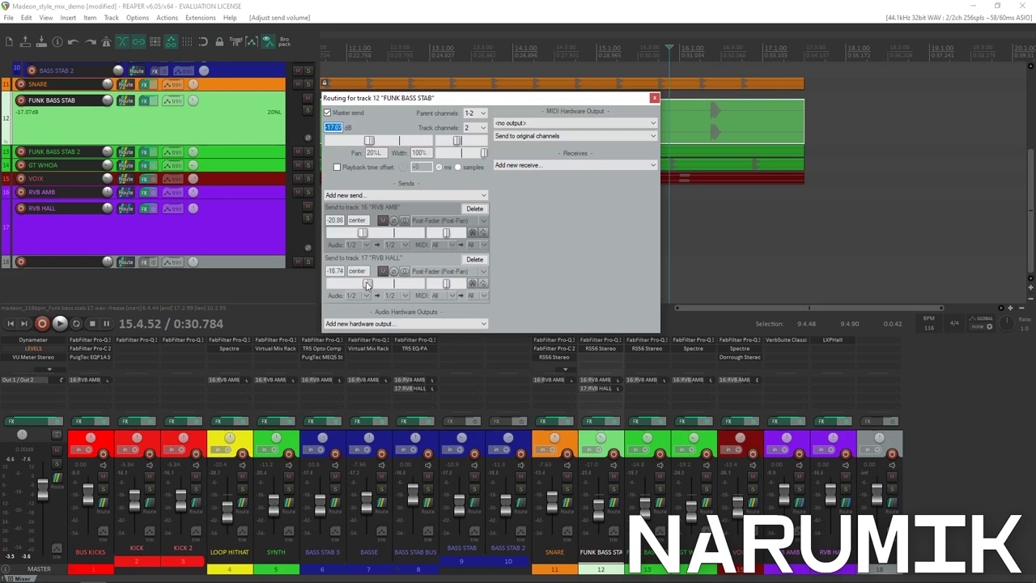
key(space)
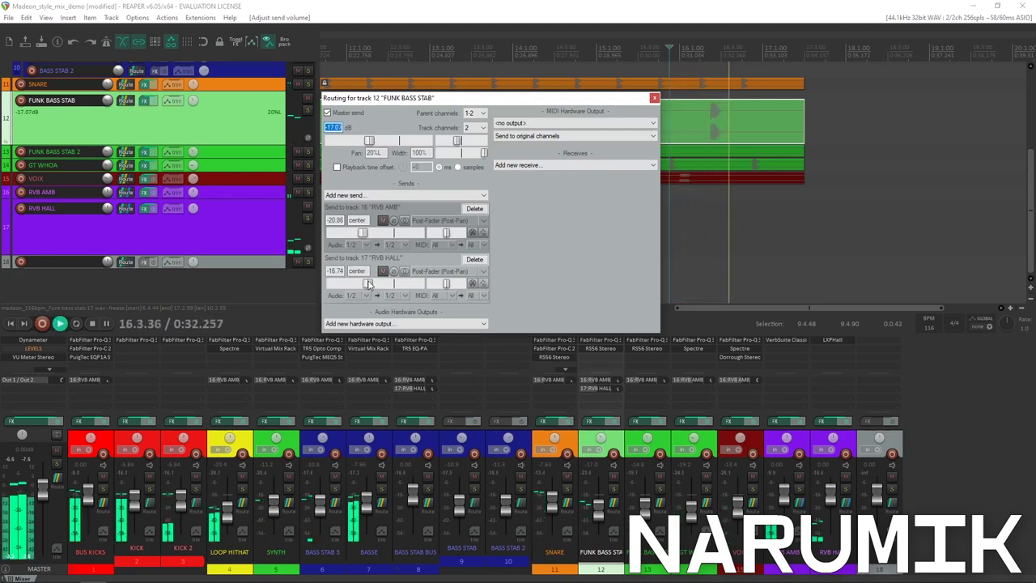
click(654, 97)
key(space)
scroll(613, 150, down, 3)
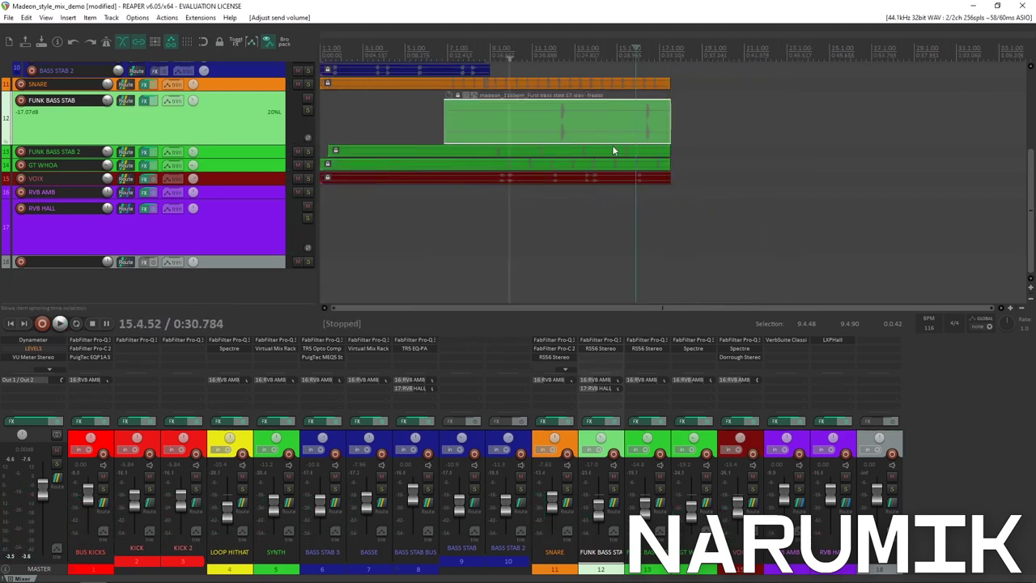
Enlarge the FUNK BASS STAB 2 track and add a send from it to RVB HALL at -18.48 dB during playback from bar 8
click(237, 157)
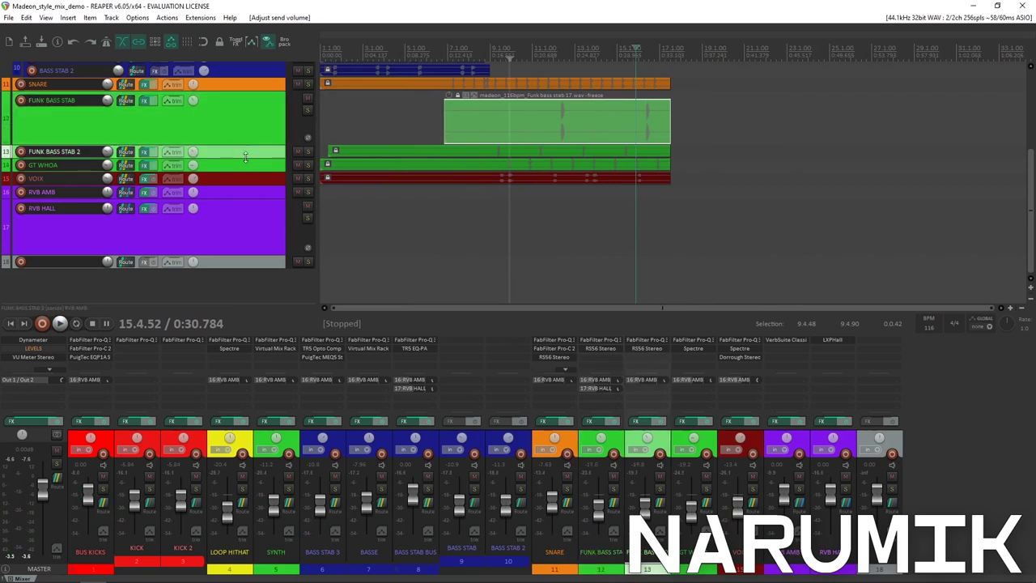
drag(245, 157, 245, 214)
click(489, 178)
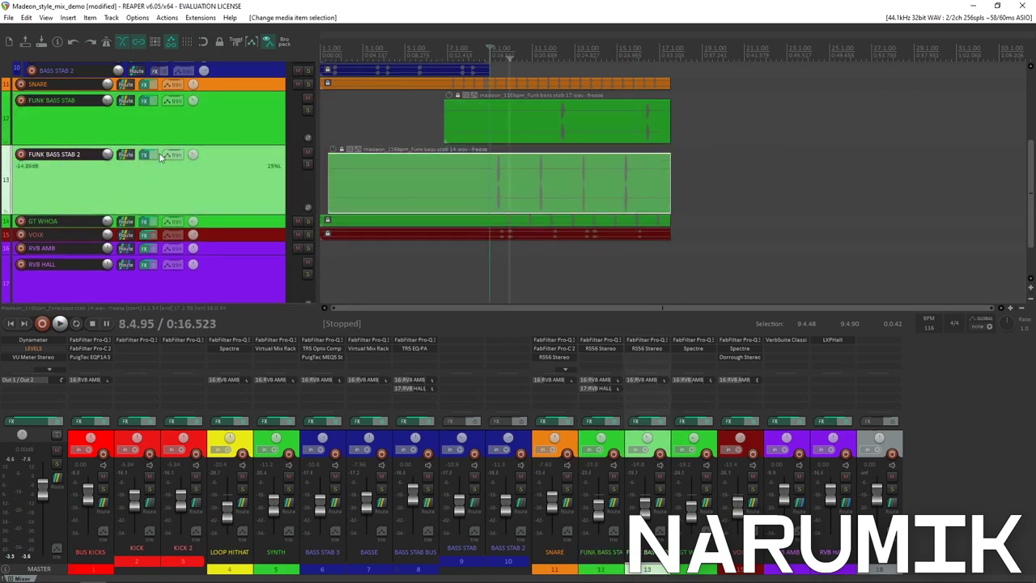
drag(124, 157, 830, 394)
key(space)
key(space)
drag(907, 438, 879, 438)
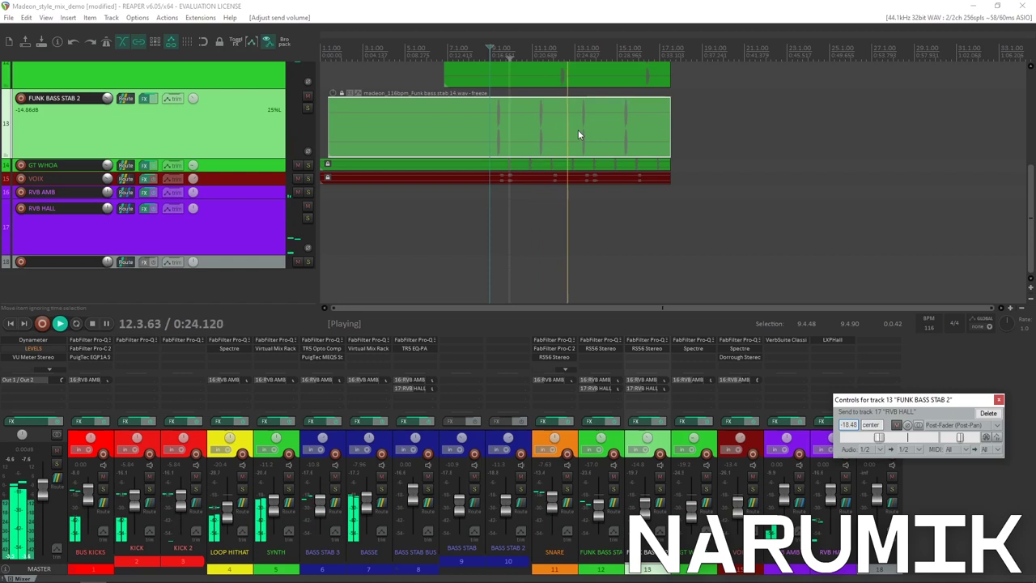
Set the FUNK BASS STAB 2 send to RVB HALL to -19.43 dB while listening around bar 13
scroll(580, 132, up, 6)
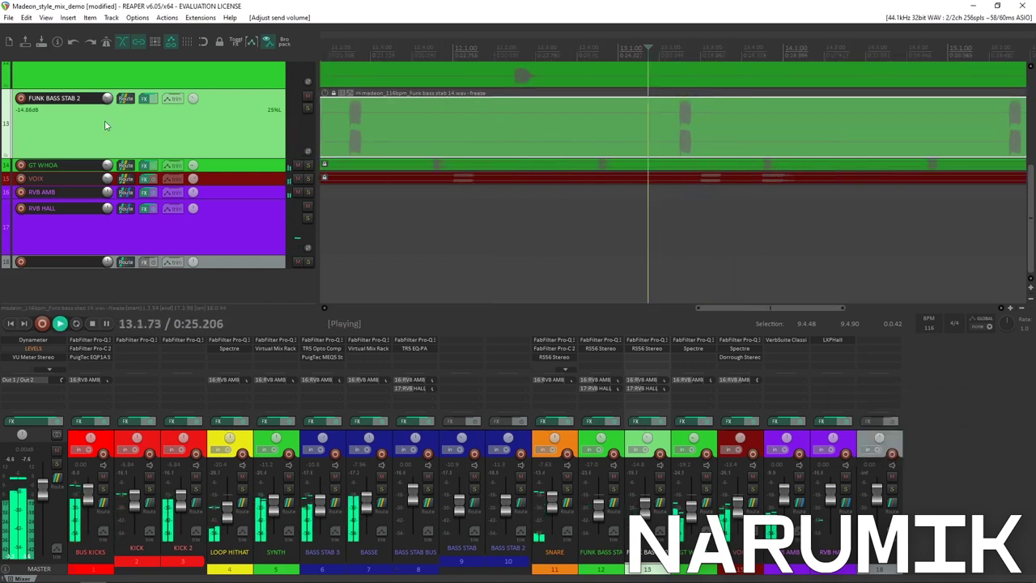
click(126, 98)
drag(364, 285, 362, 285)
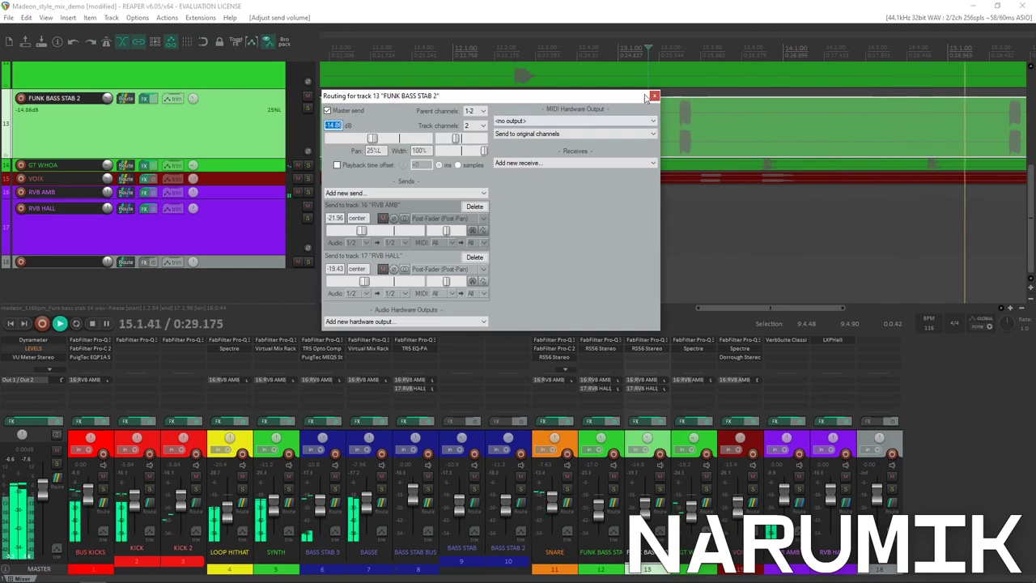
click(653, 96)
scroll(622, 135, down, 6)
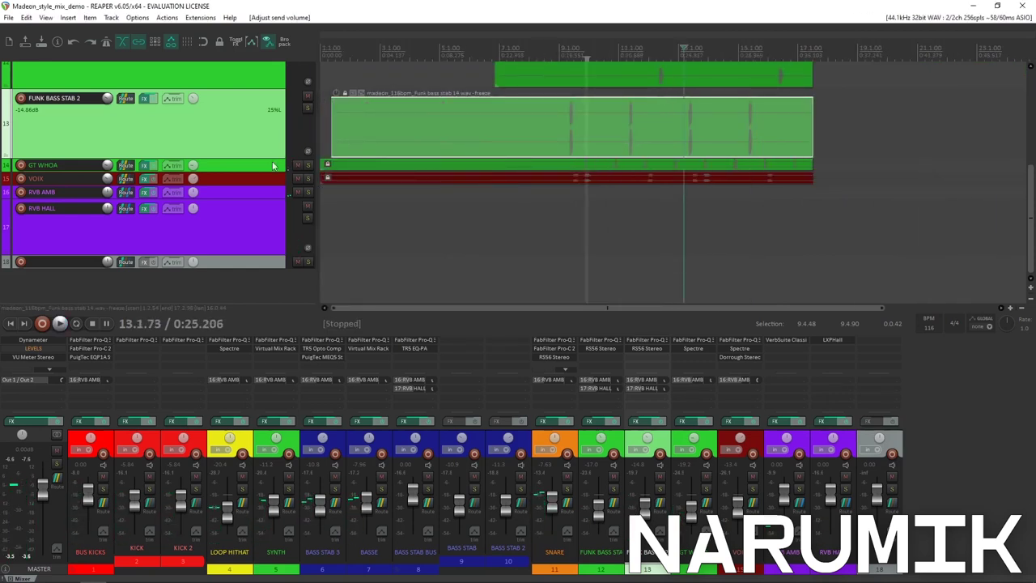
Enlarge the GT WHOA track and put the edit cursor just before its first audible hit in bar 9
click(247, 168)
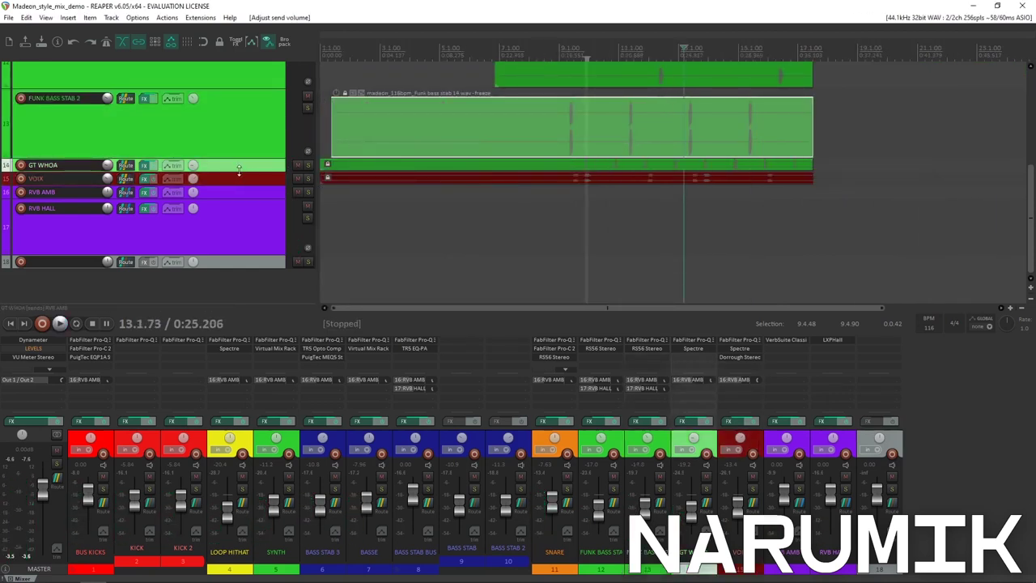
drag(239, 170, 247, 235)
click(586, 201)
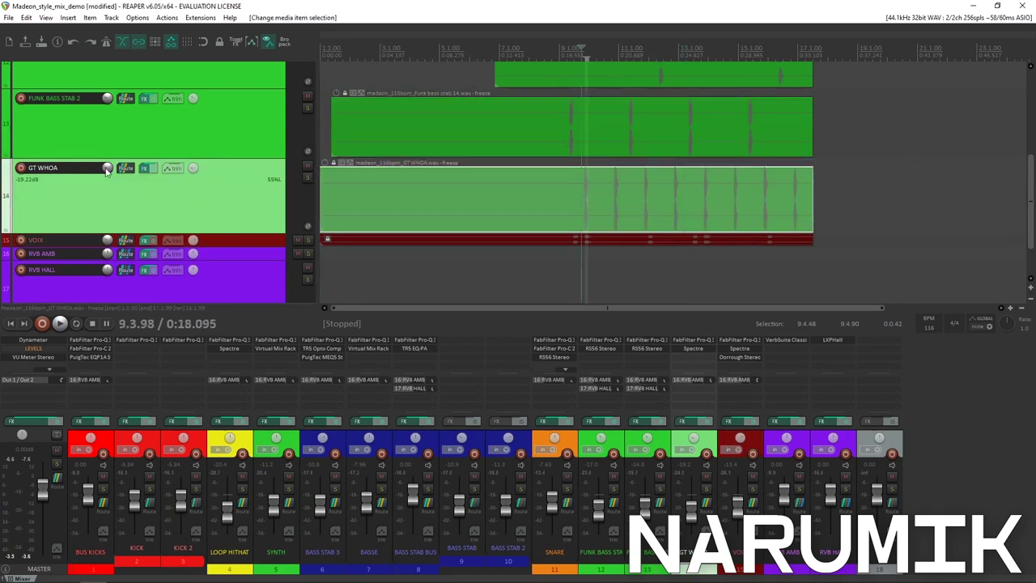
scroll(122, 168, down, 2)
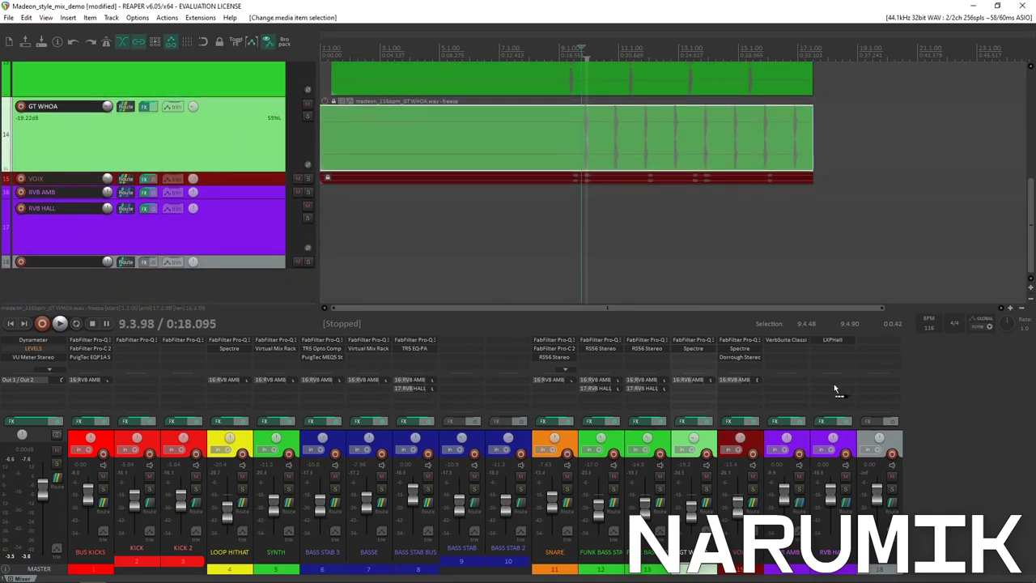
Add a send from GT WHOA to RVB HALL and set its level to -10.94 dB during playback
drag(832, 399, 834, 400)
key(space)
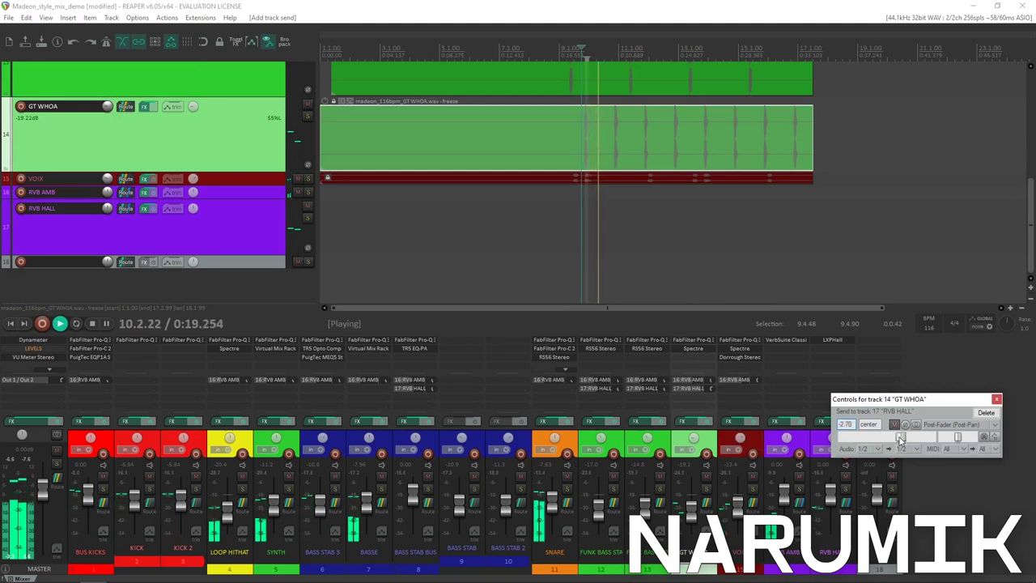
drag(894, 438, 891, 440)
drag(891, 440, 888, 441)
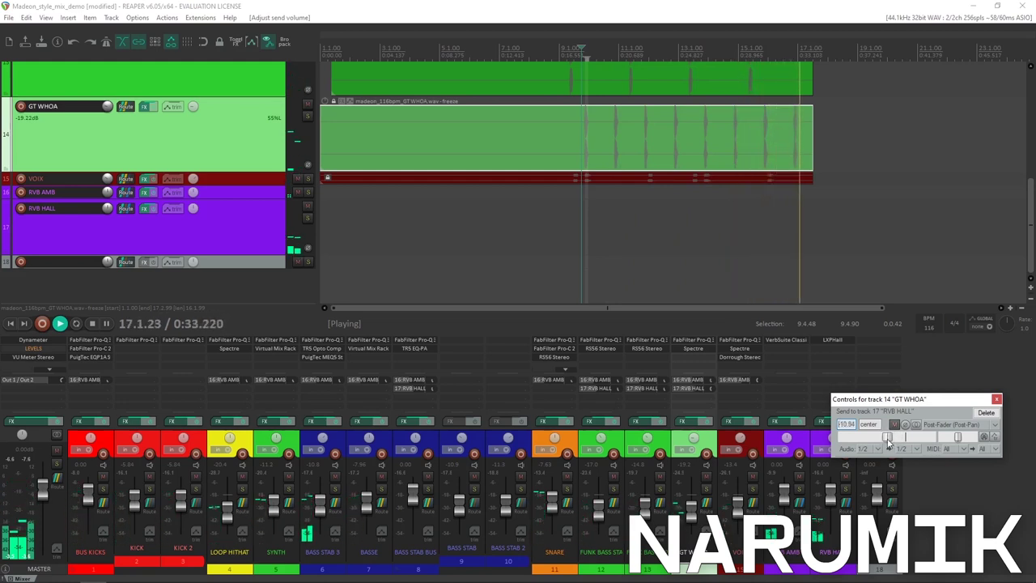
key(space)
click(996, 400)
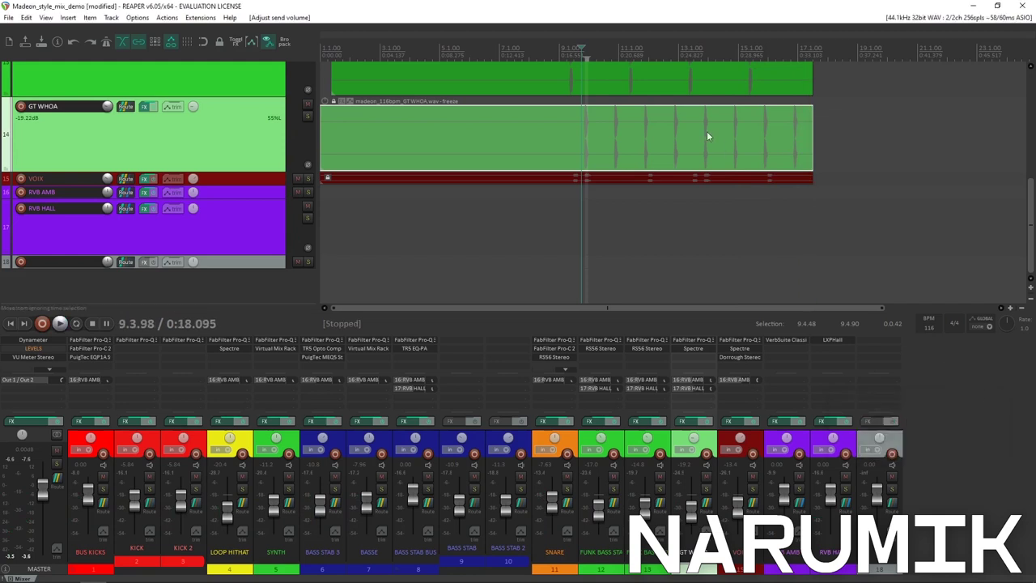
Audition GT WHOA from bar 9 and set its send to RVB HALL to -12.41 dB, matching its RVB AMB send
scroll(707, 131, up, 3)
key(space)
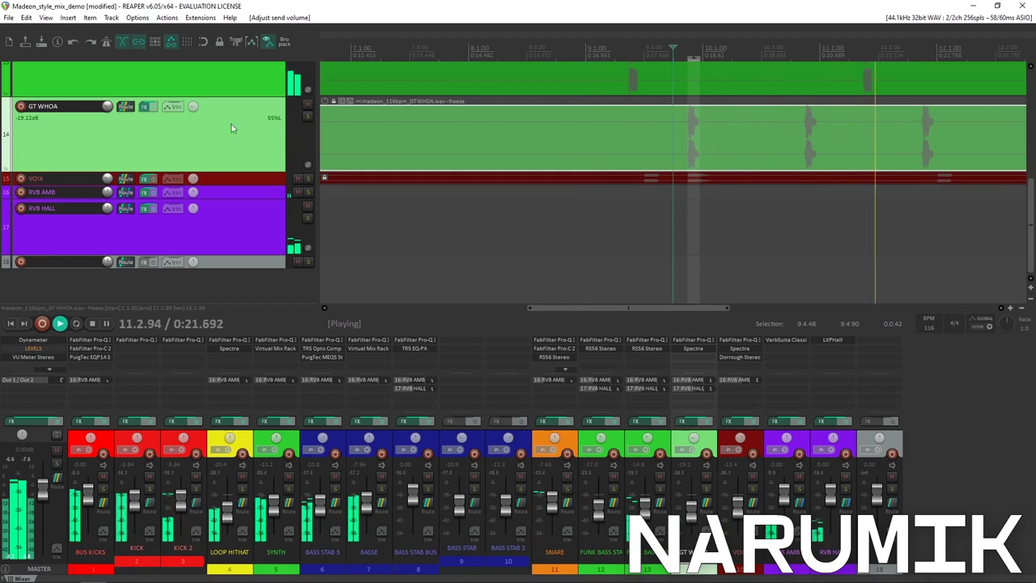
key(space)
click(126, 106)
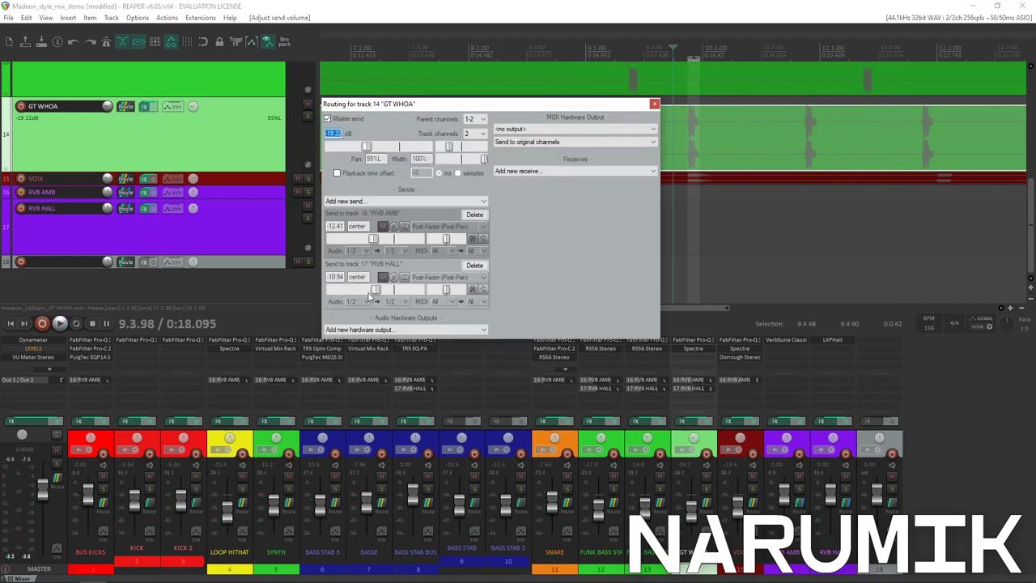
key(space)
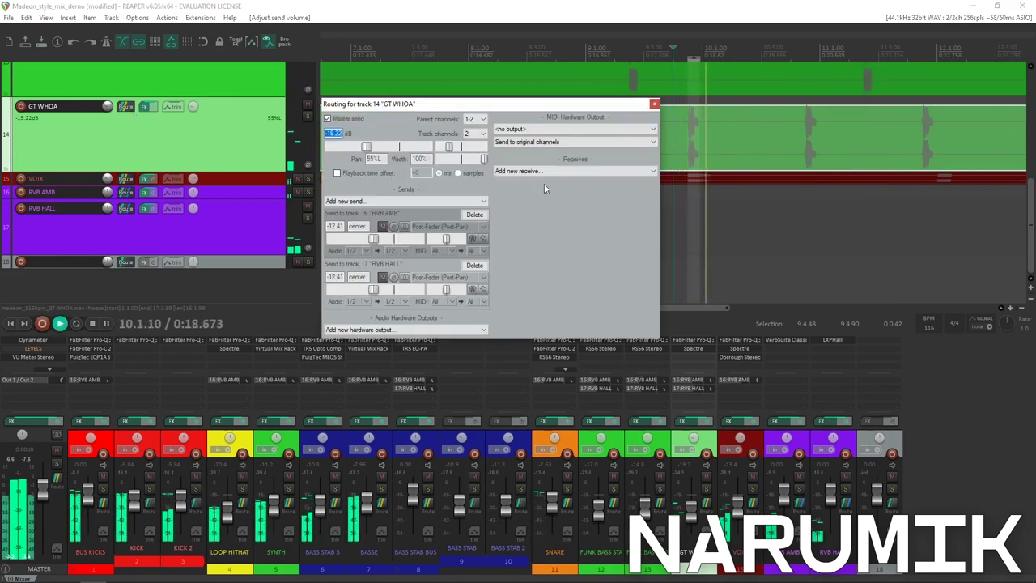
click(656, 103)
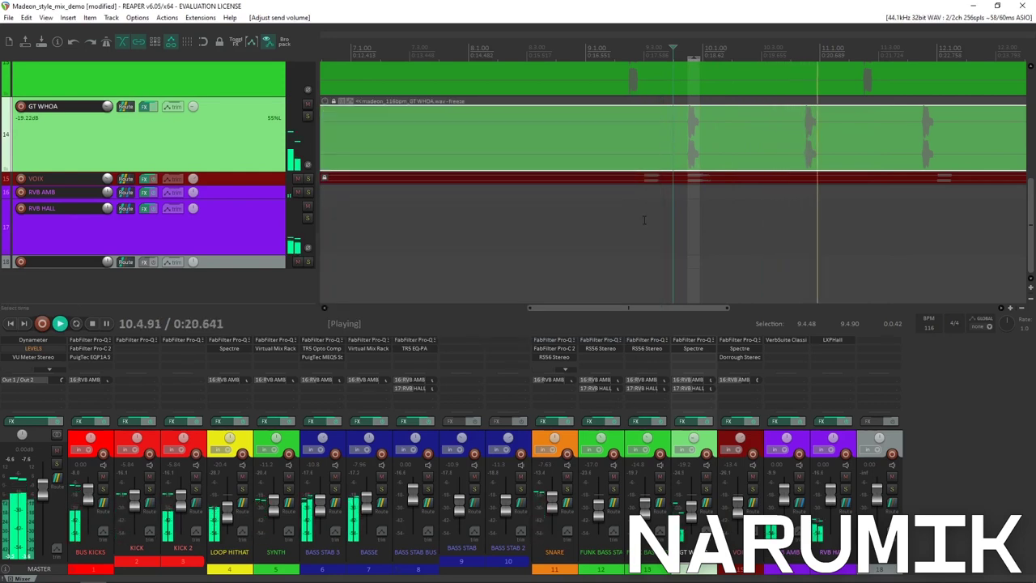
Enlarge the VOIX track and put the edit cursor on its clip at the vocal hit in bar 13
scroll(624, 225, down, 8)
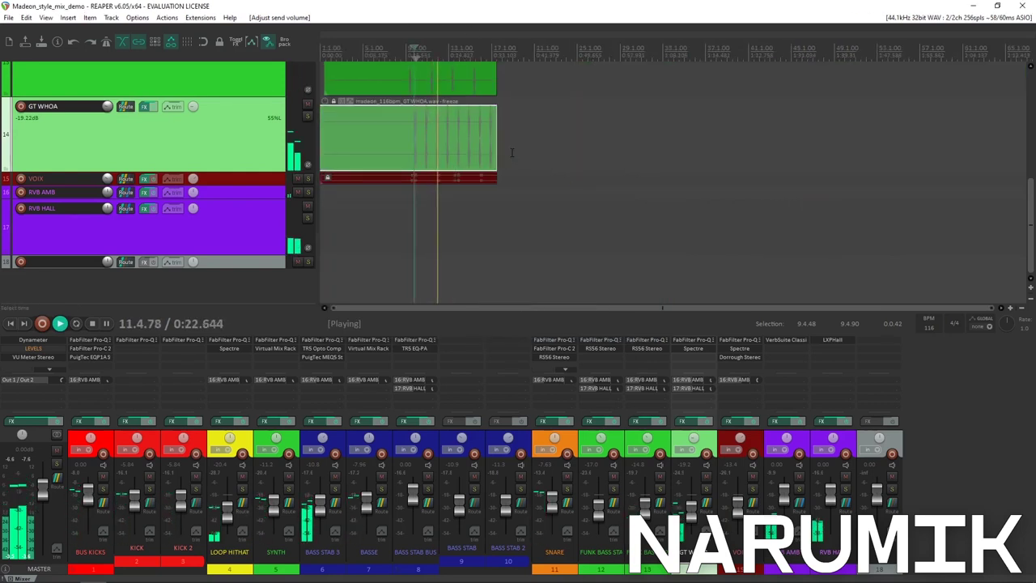
click(256, 178)
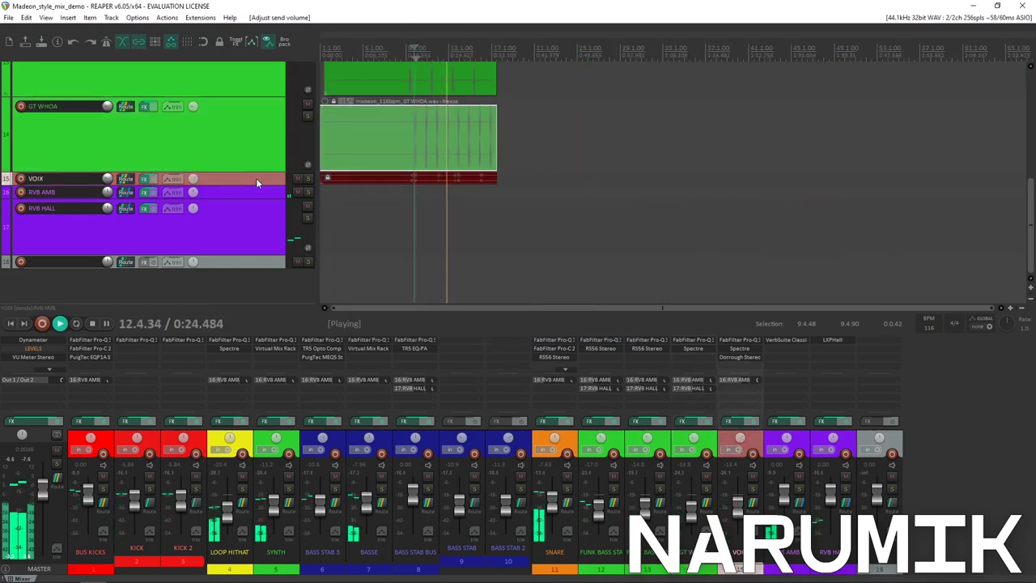
drag(253, 185, 248, 246)
scroll(453, 230, up, 8)
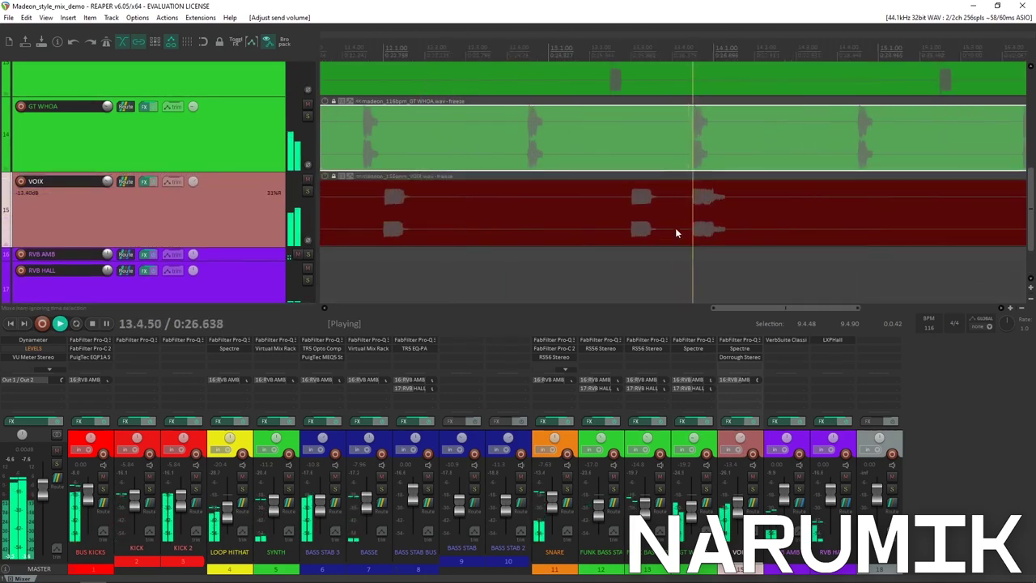
key(space)
click(629, 207)
scroll(520, 224, down, 3)
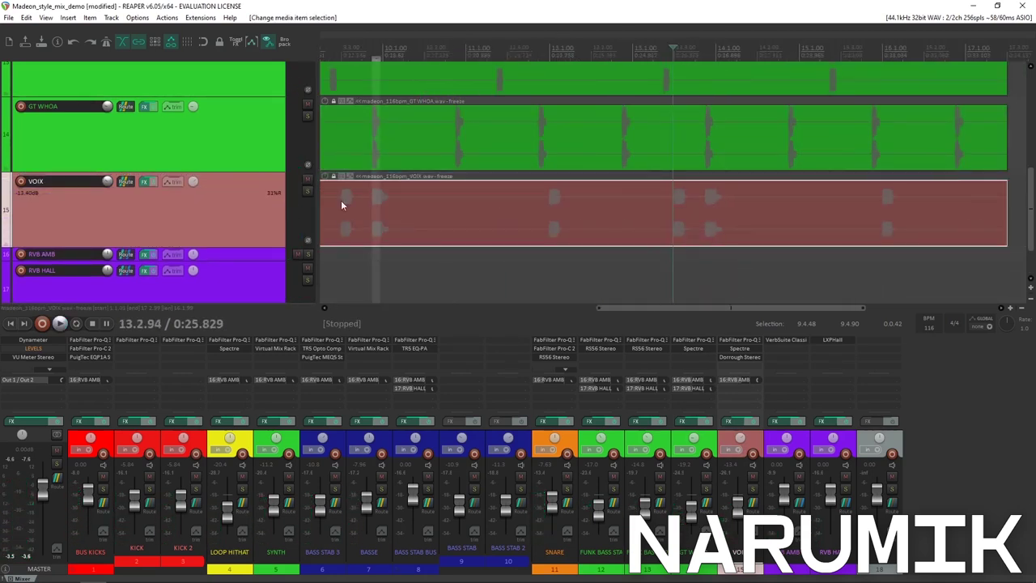
scroll(341, 205, down, 4)
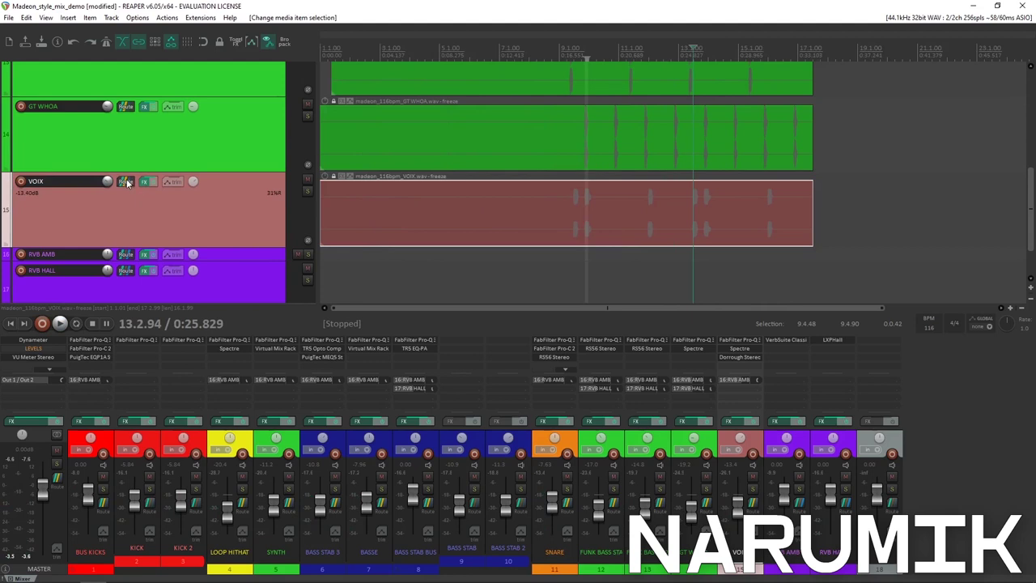
Add a send from VOIX to RVB HALL and set its level to -10.94 dB during playback
scroll(127, 183, down, 3)
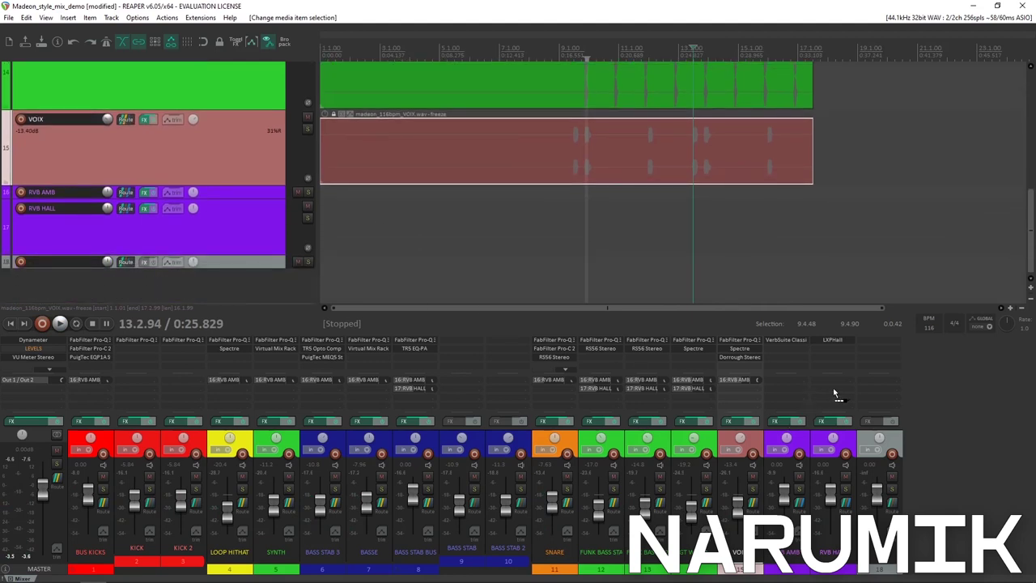
click(834, 388)
key(space)
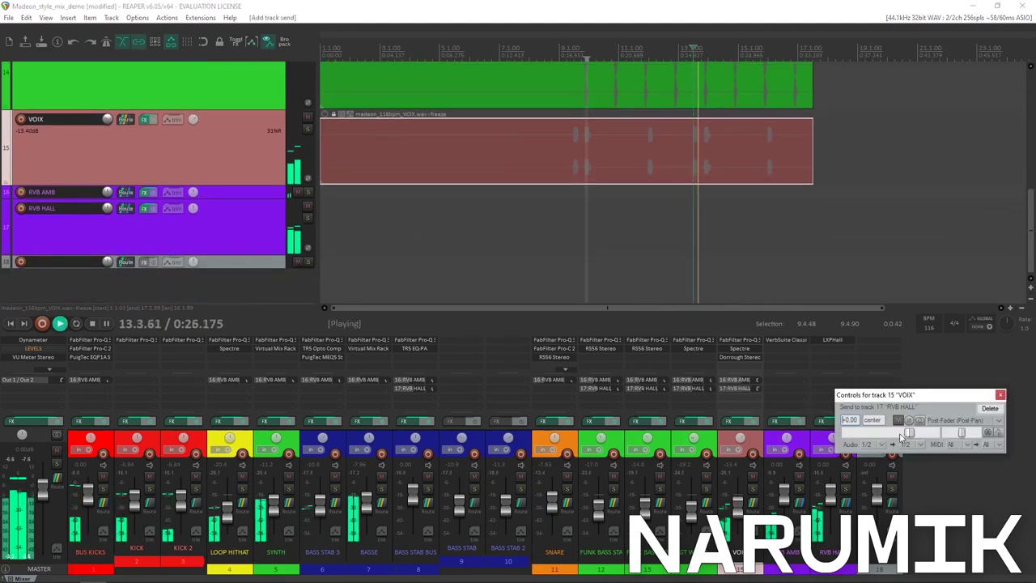
drag(905, 434, 868, 400)
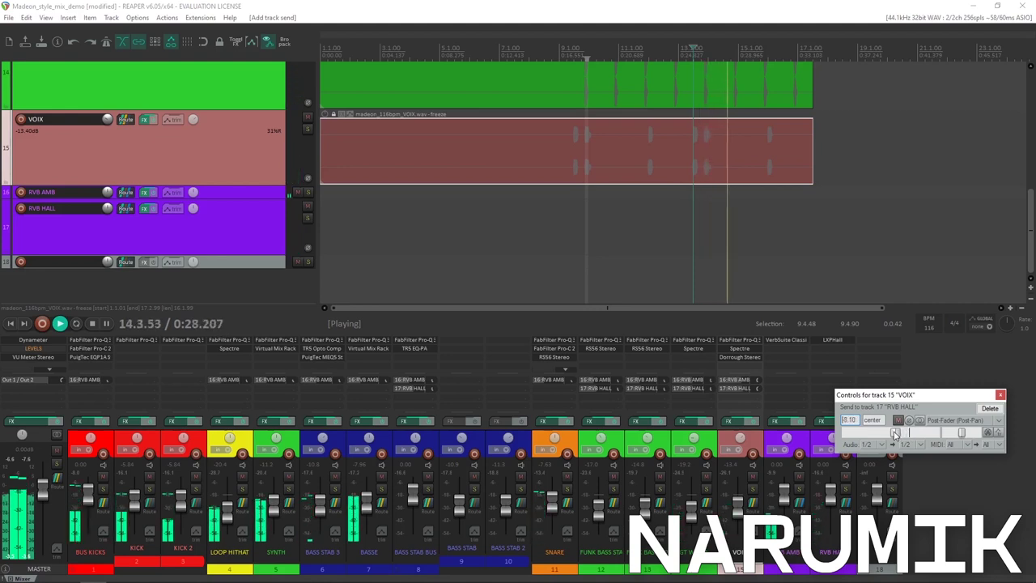
drag(896, 434, 890, 435)
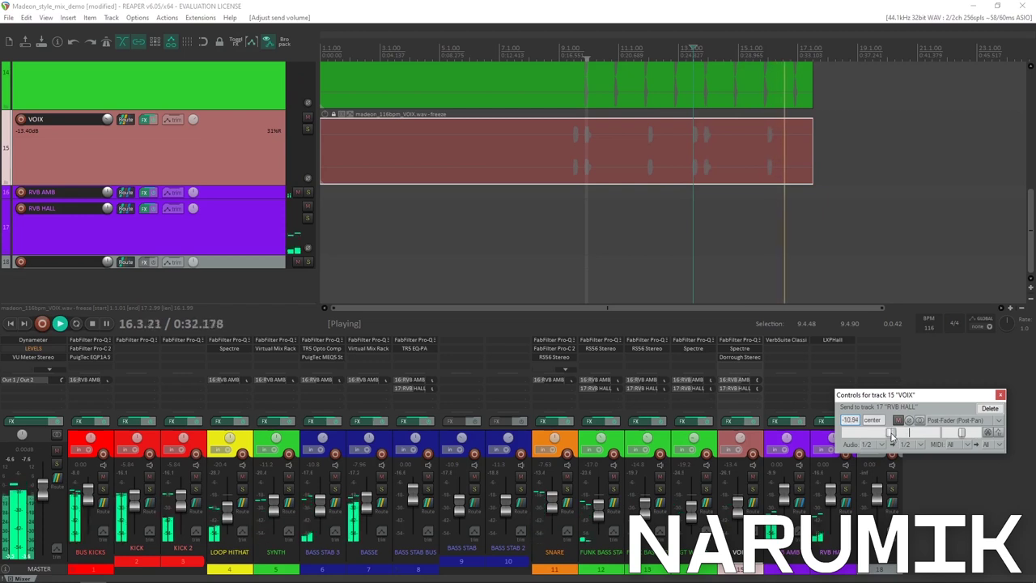
Audition the second vocal hit of bar 13 repeatedly and raise the VOIX send to RVB HALL to -5.43 dB
scroll(725, 171, up, 3)
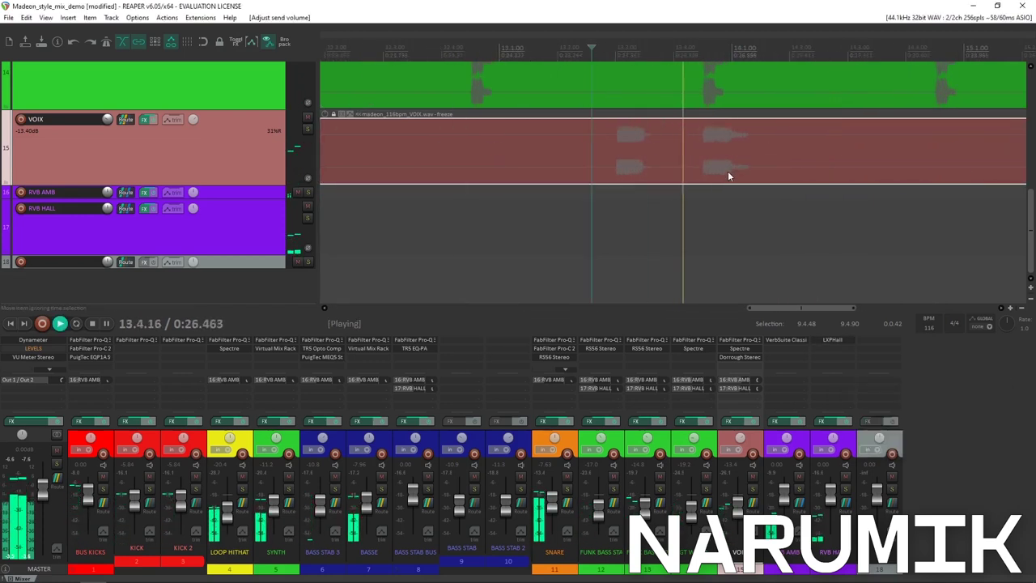
click(692, 171)
key(space)
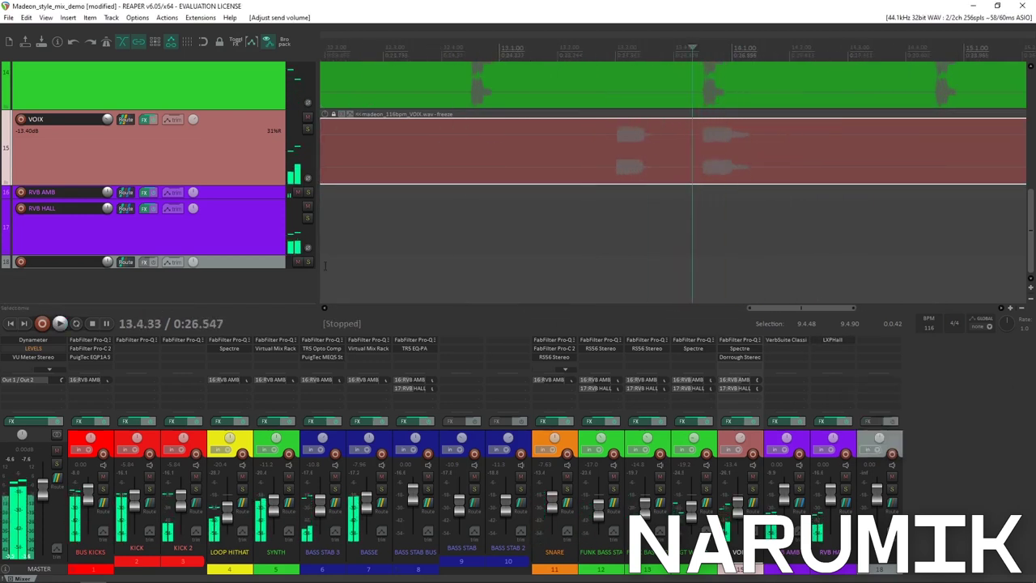
key(space)
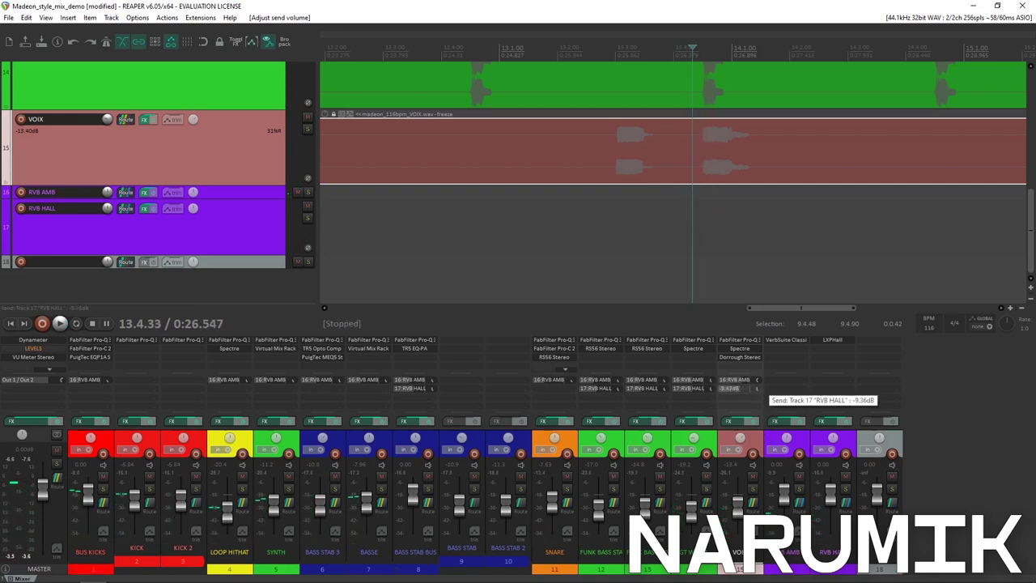
key(space)
key(space)
drag(760, 387, 760, 378)
key(space)
key(space)
scroll(760, 388, up, 2)
key(space)
key(space)
key(space)
key(space)
scroll(760, 388, down, 4)
key(space)
key(space)
key(space)
key(space)
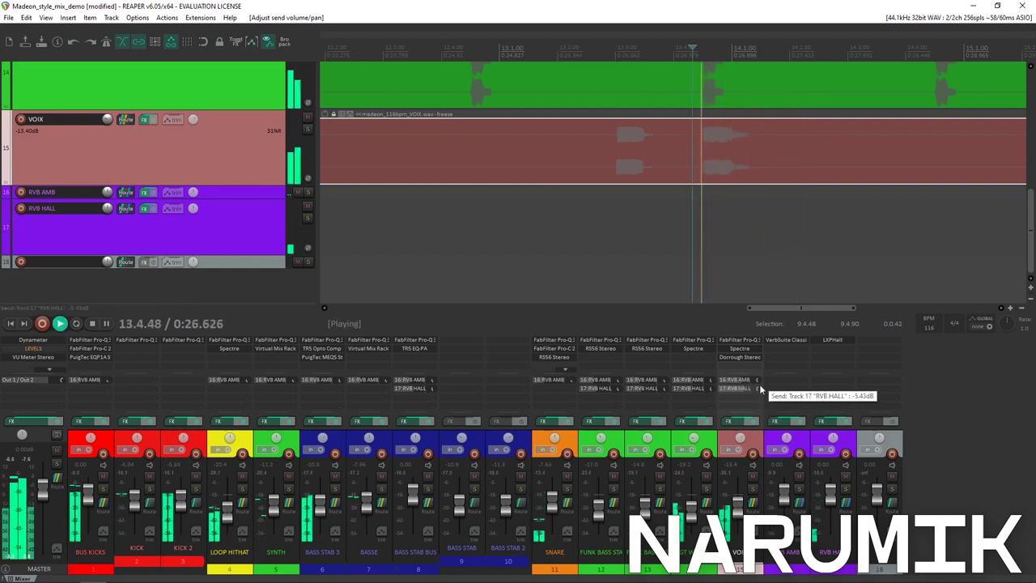
Audition VOIX from the start of bar 13 and set its send to RVB HALL to -7.51 dB
key(space)
click(525, 160)
key(space)
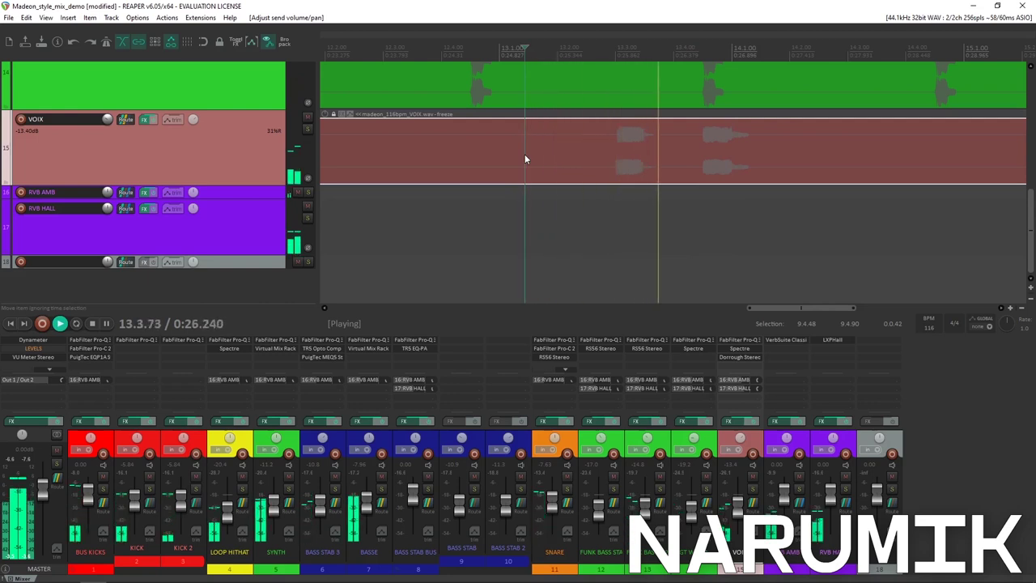
key(space)
scroll(761, 389, down, 1)
key(space)
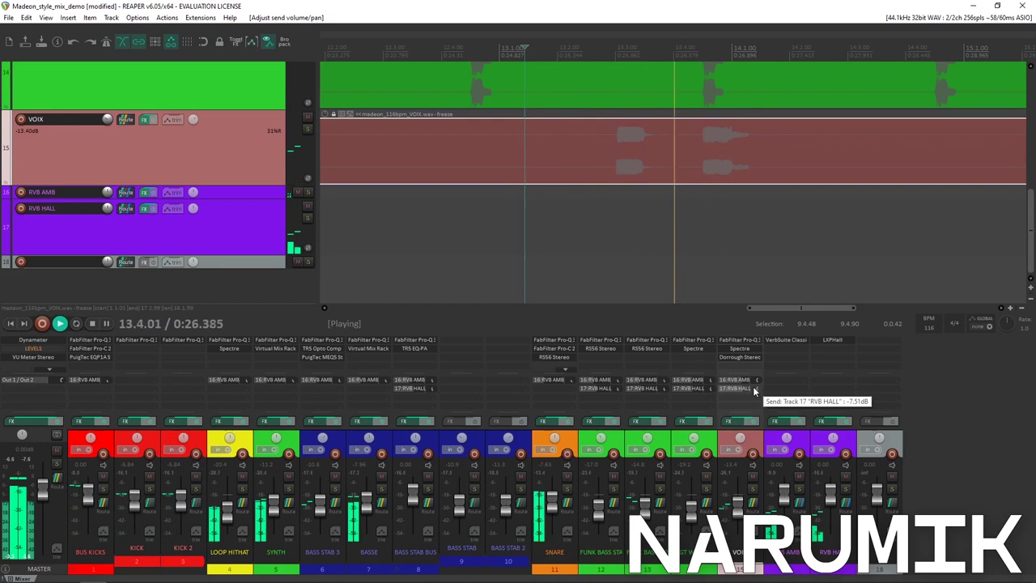
Put the edit cursor late in bar 8, play the mix from there, and reduce the track heights to show more tracks
scroll(708, 226, down, 6)
key(space)
drag(491, 142, 483, 136)
click(482, 134)
key(space)
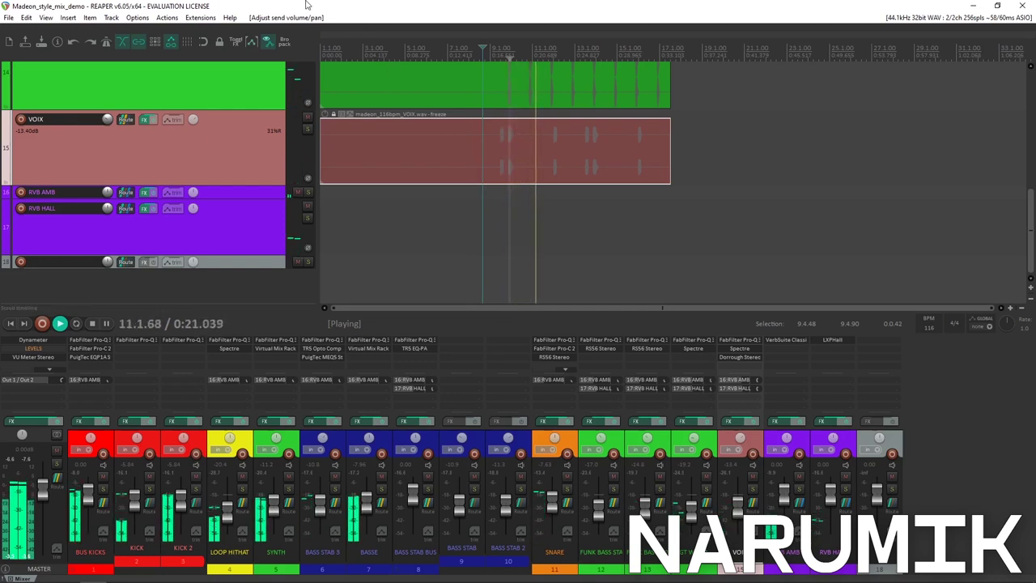
scroll(574, 154, down, 5)
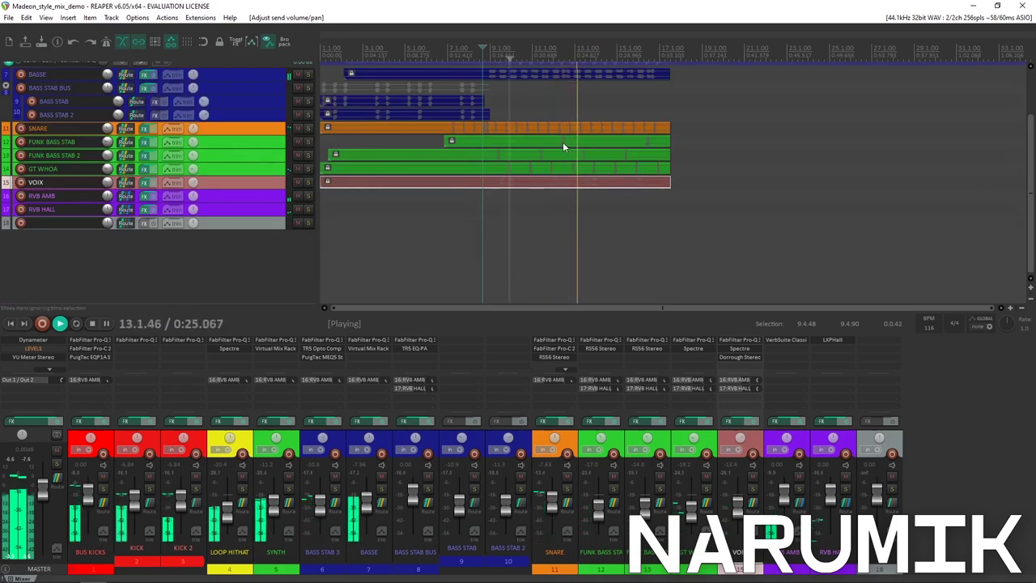
Lower the GT WHOA send to RVB HALL slightly below its RVB AMB send level and audition it from bar 8
click(253, 166)
key(space)
click(126, 169)
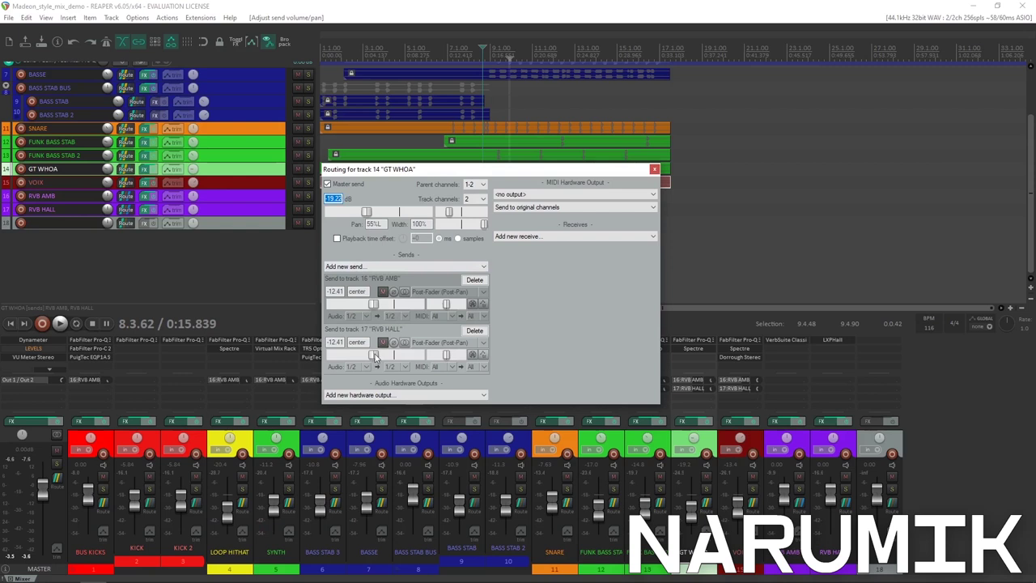
key(space)
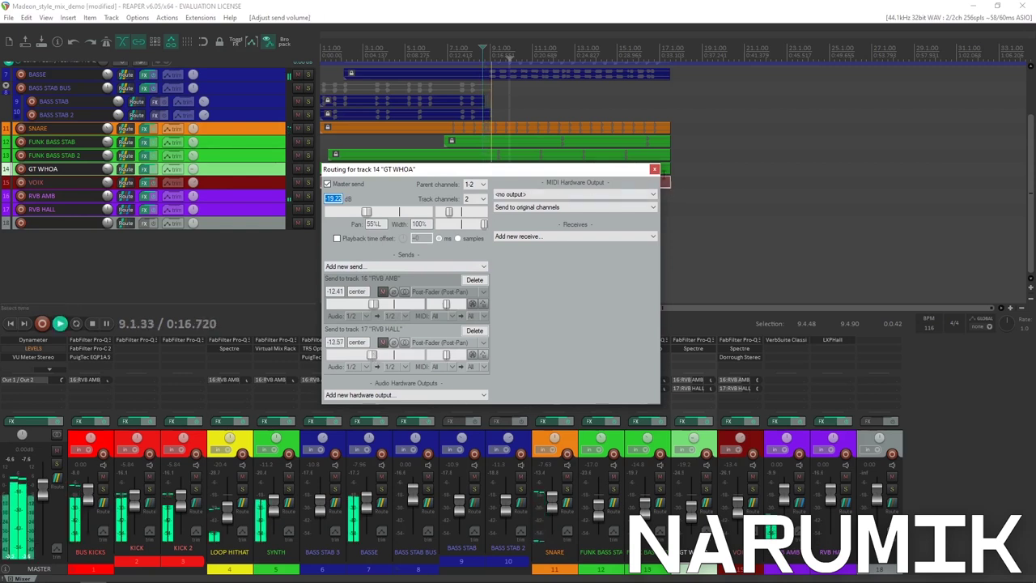
click(654, 169)
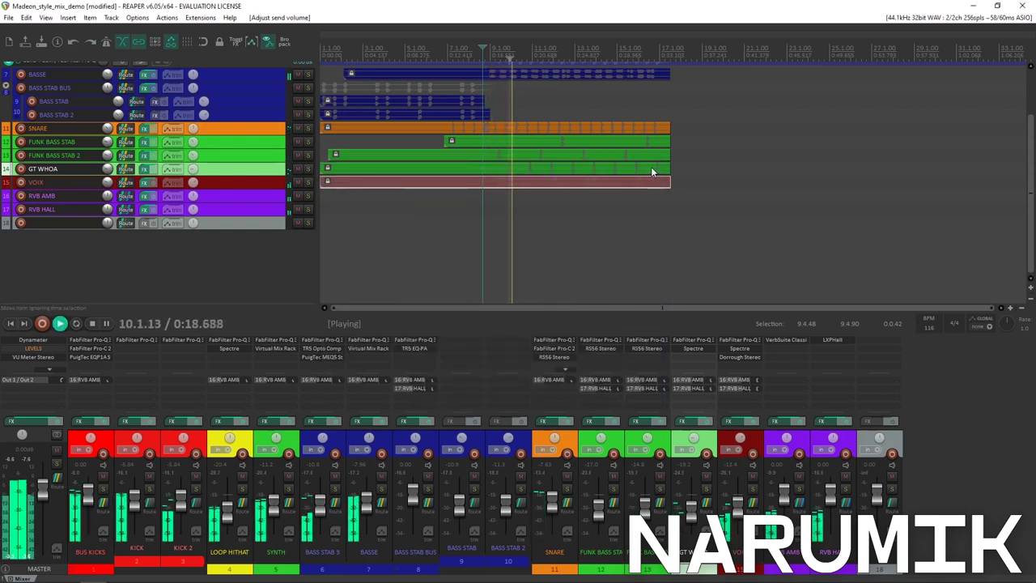
key(space)
click(244, 189)
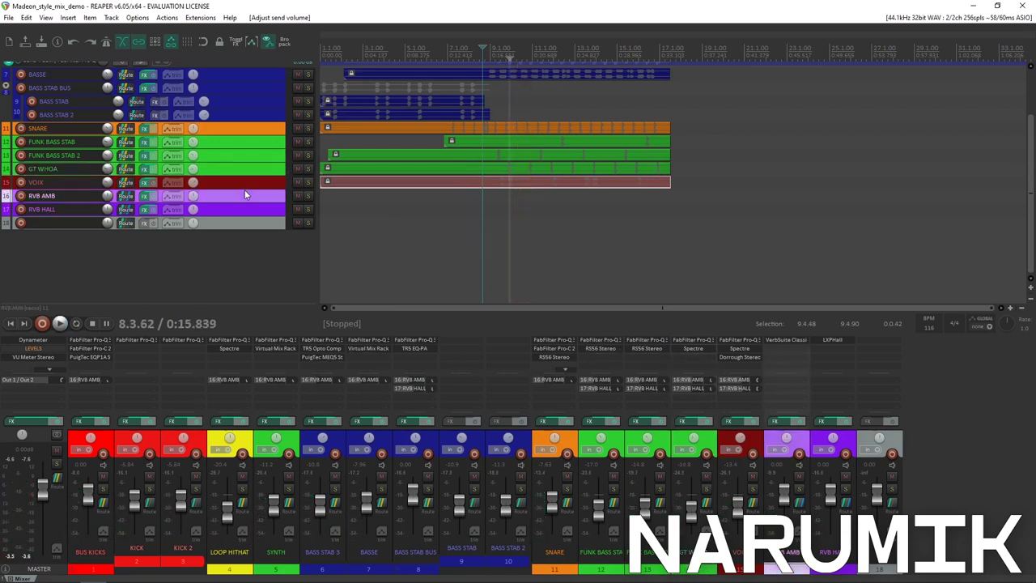
click(259, 182)
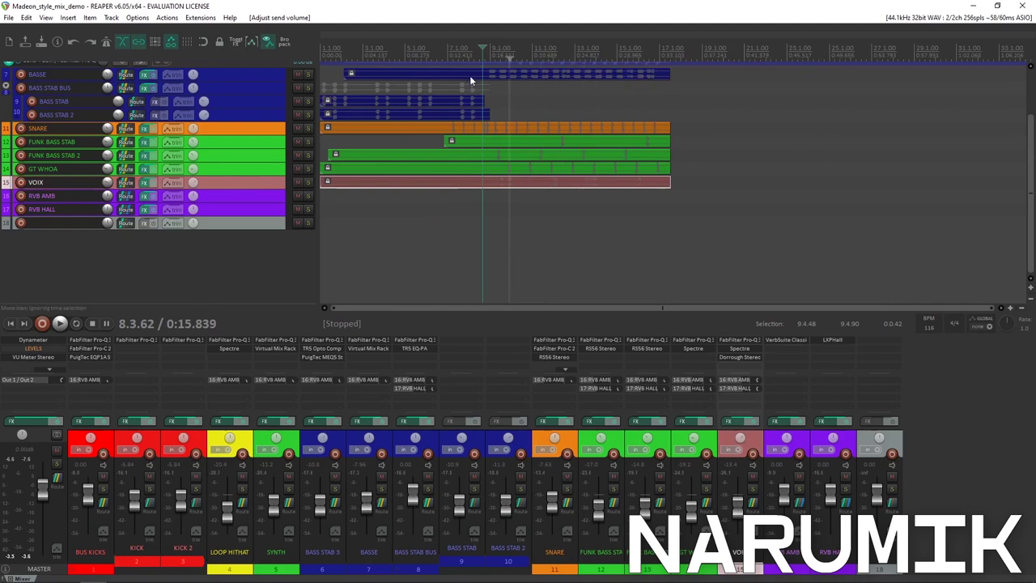
mouse_move(351, 578)
click(230, 224)
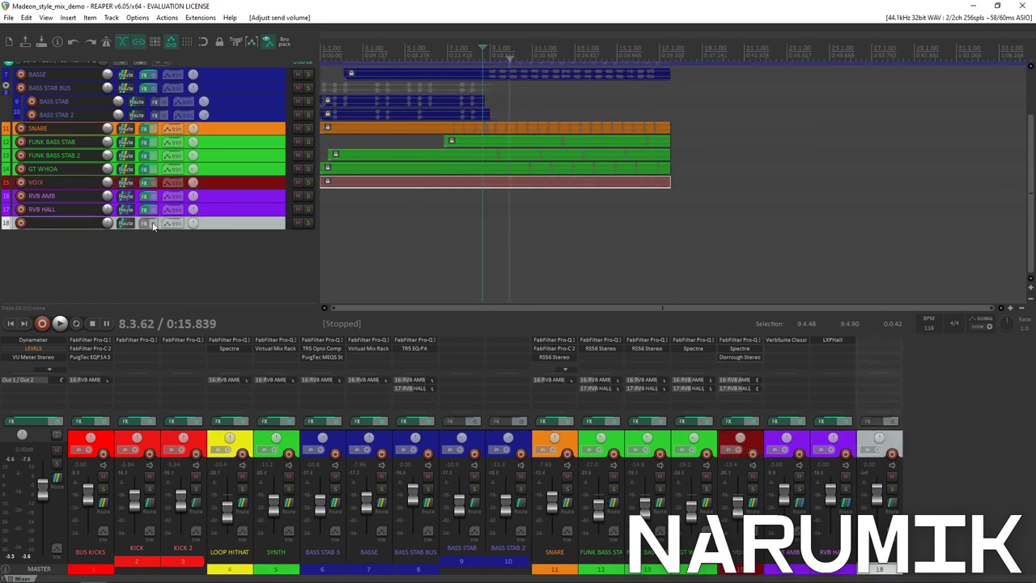
double_click(45, 222)
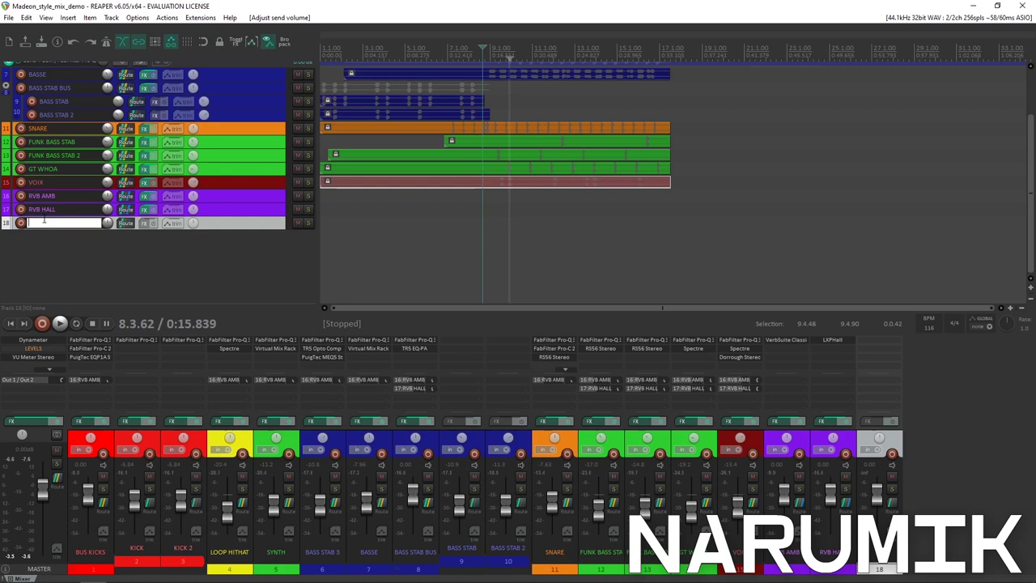
click(138, 284)
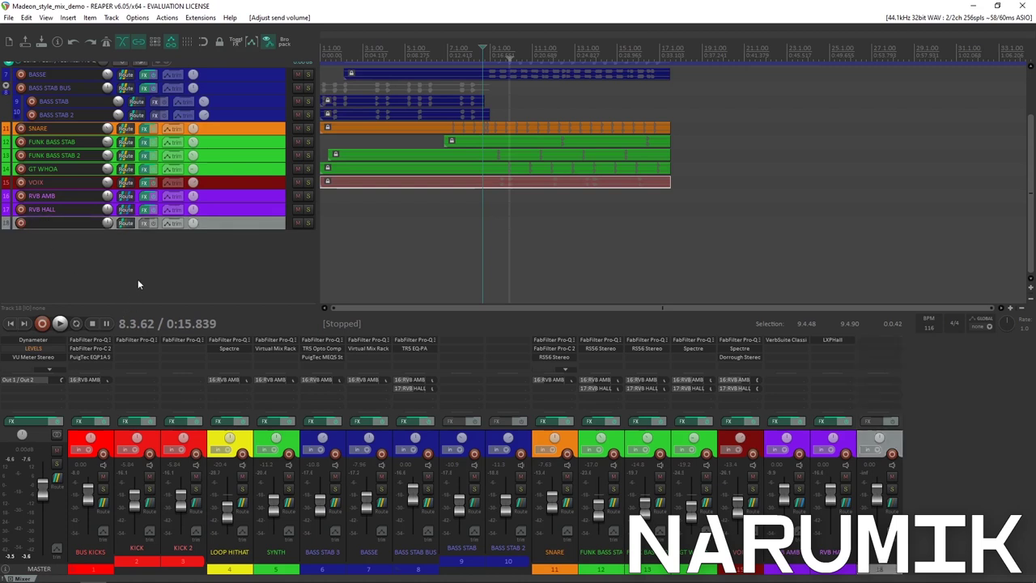
Search the effects for "plate" and add the VST3 TR5 CSR Plate reverb to track 18
click(145, 224)
scroll(539, 274, up, 4)
scroll(537, 273, down, 7)
scroll(538, 274, up, 9)
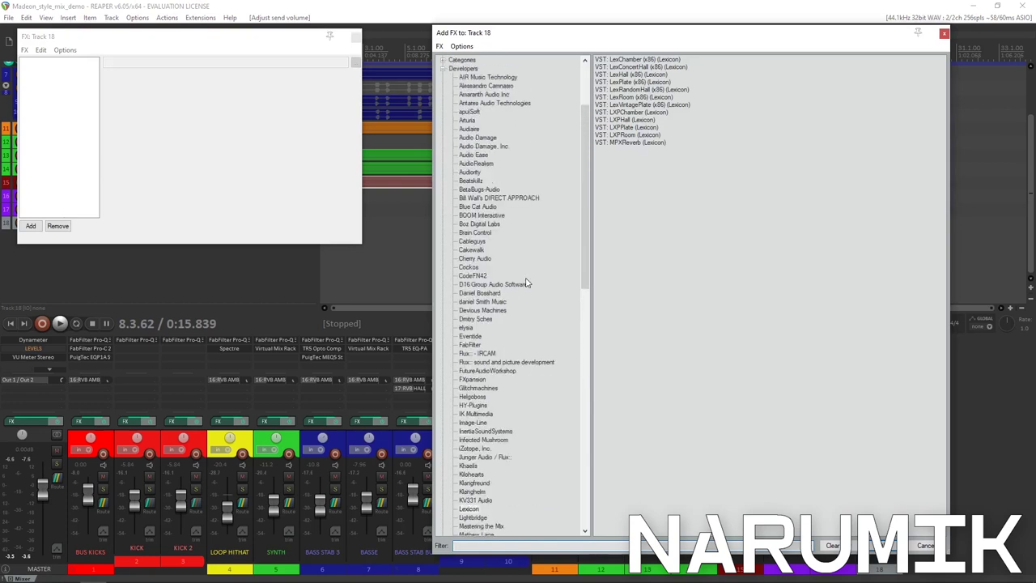
scroll(527, 284, up, 4)
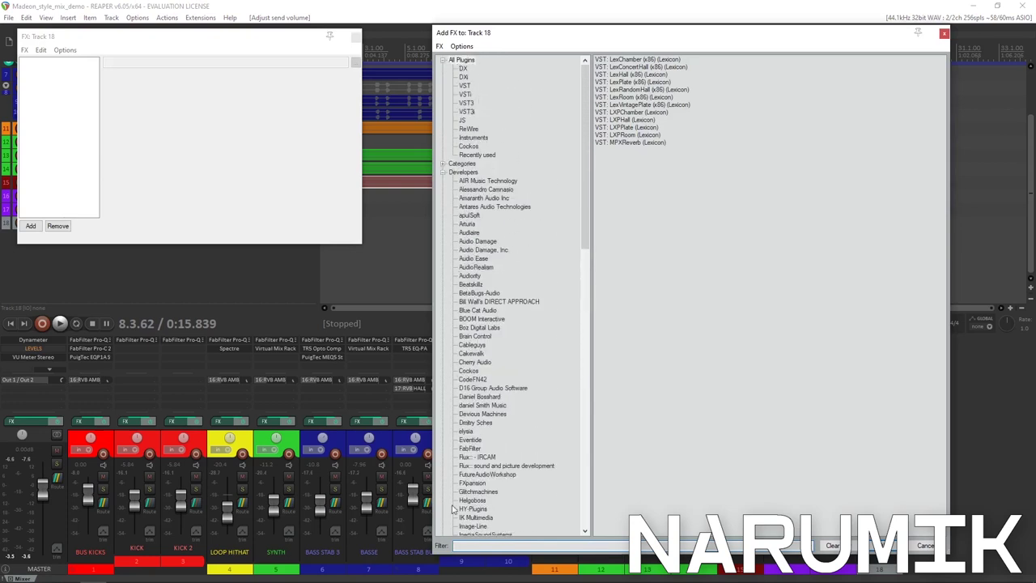
click(488, 545)
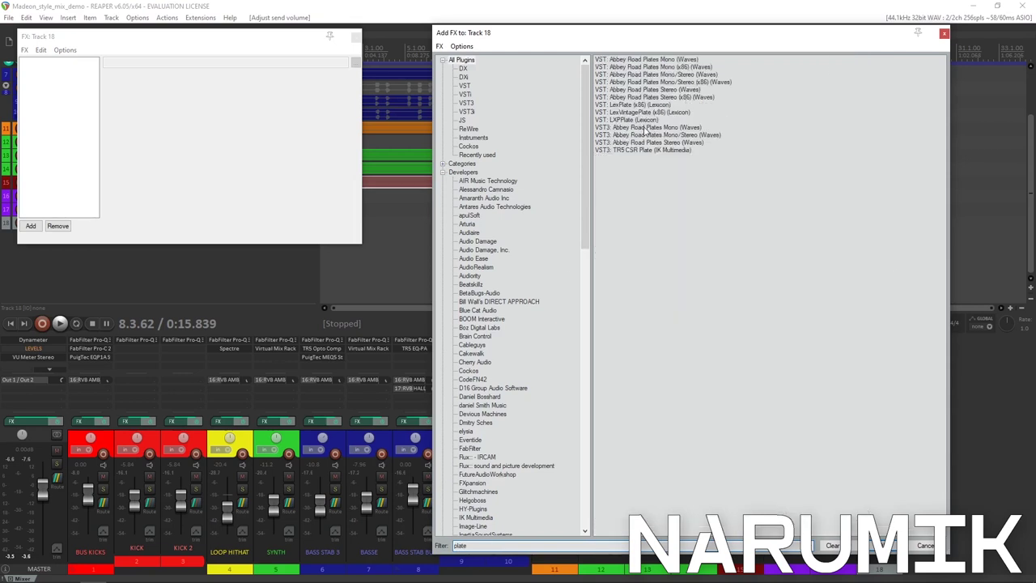
click(621, 100)
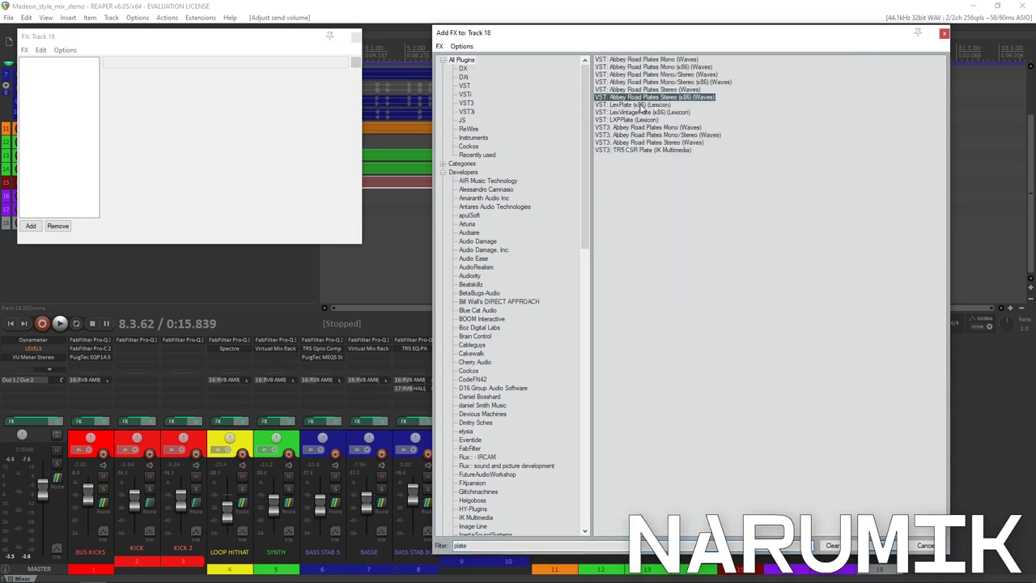
click(647, 151)
double_click(650, 151)
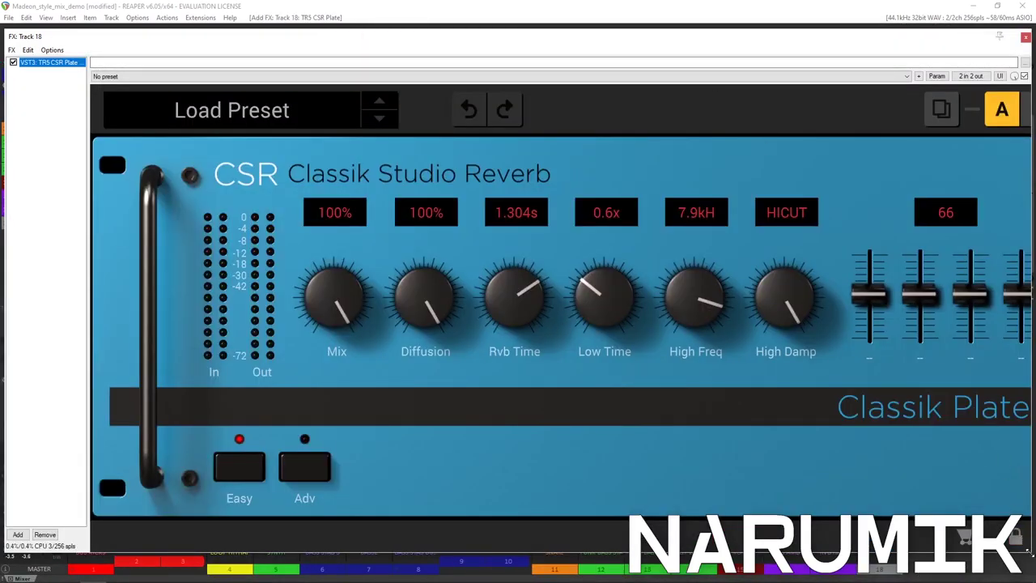
Shrink and reposition the CSR Plate window and load the Big Pop Snare preset from the Send presets
drag(1030, 553, 807, 420)
drag(338, 41, 630, 88)
click(474, 152)
click(454, 157)
click(458, 154)
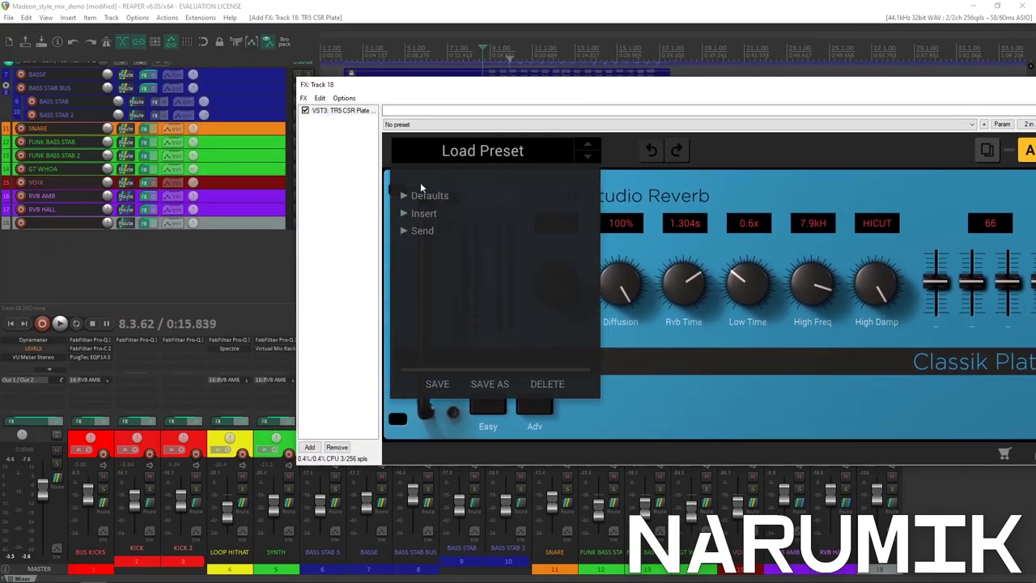
click(404, 231)
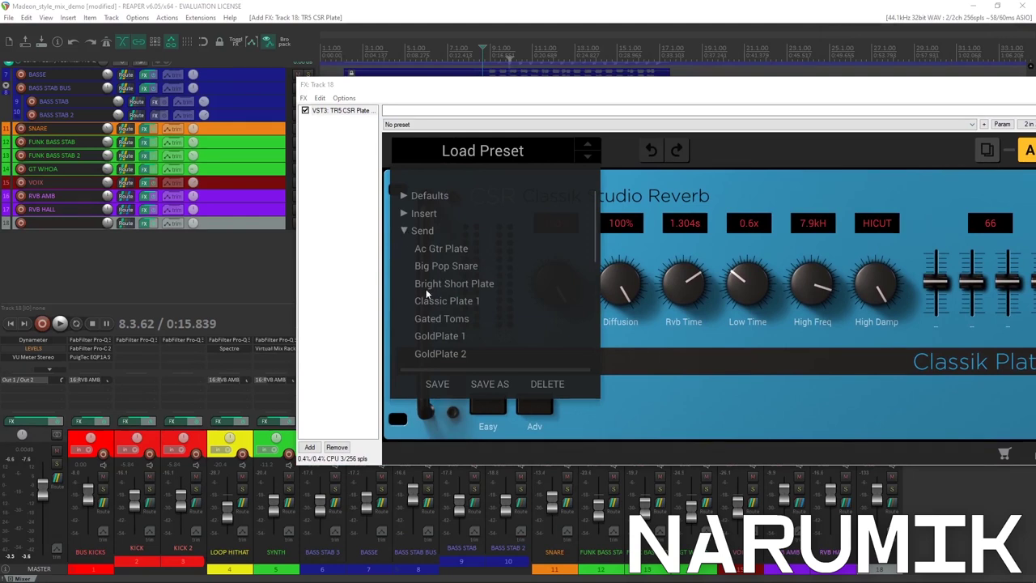
click(441, 265)
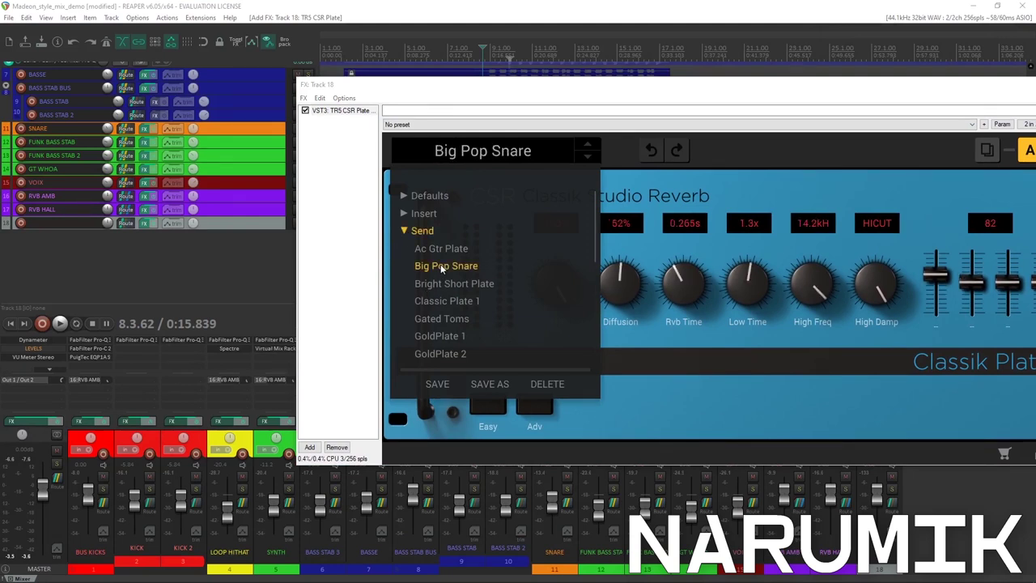
click(716, 404)
Move the reverb window clear of the tracks and add a send from SNARE to track 18 at -9.14 dB
drag(547, 91, 433, 377)
click(242, 127)
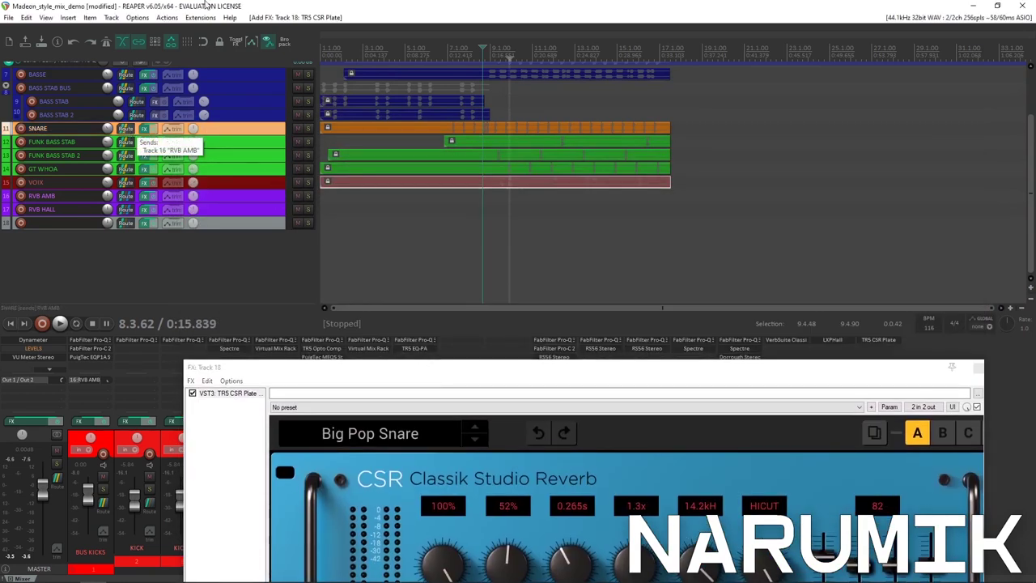
click(128, 131)
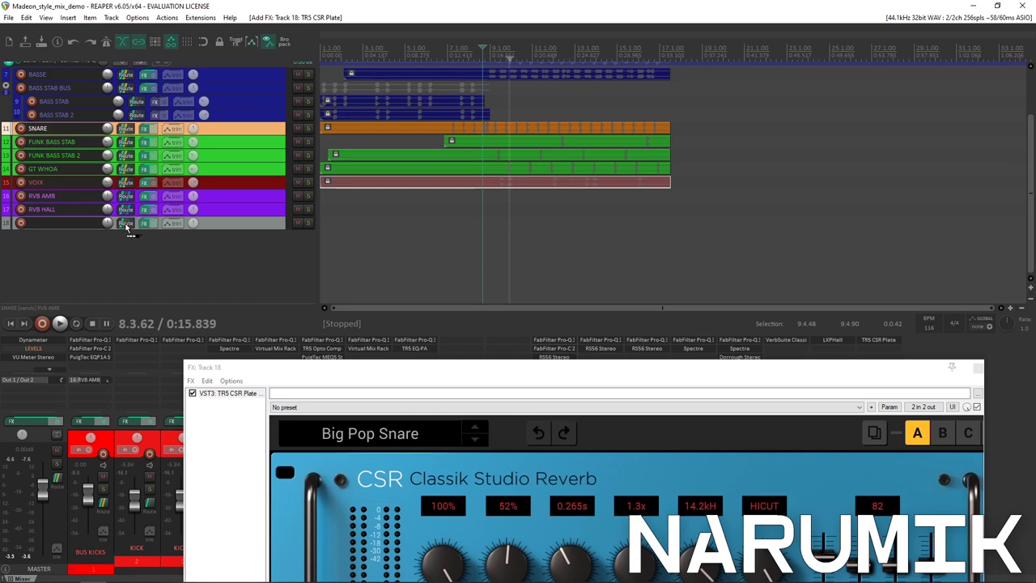
drag(127, 230, 127, 227)
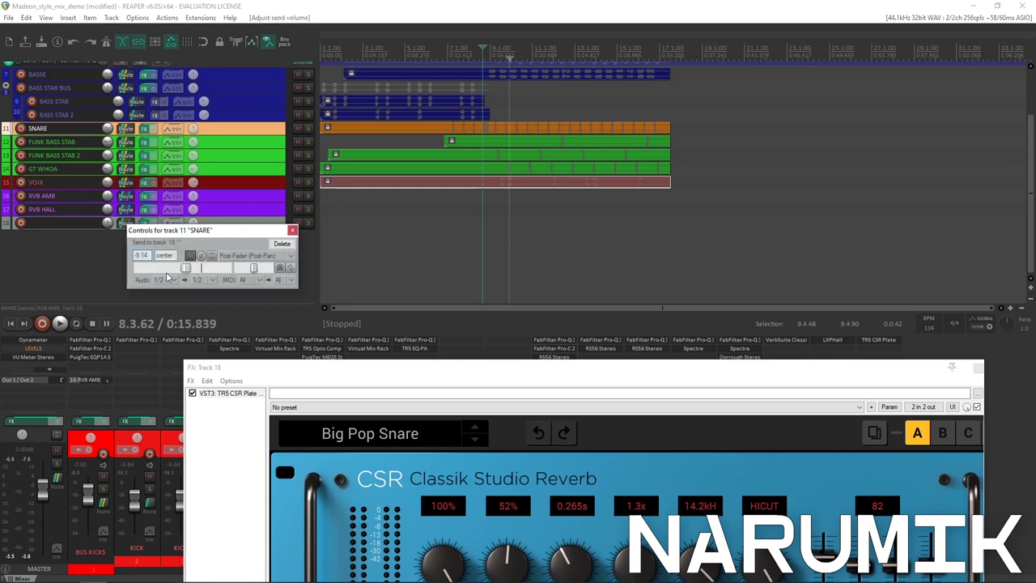
Audition the SNARE send to track 18, set its level to -15.28 dB, and bring the full CSR Plate window back into view
key(space)
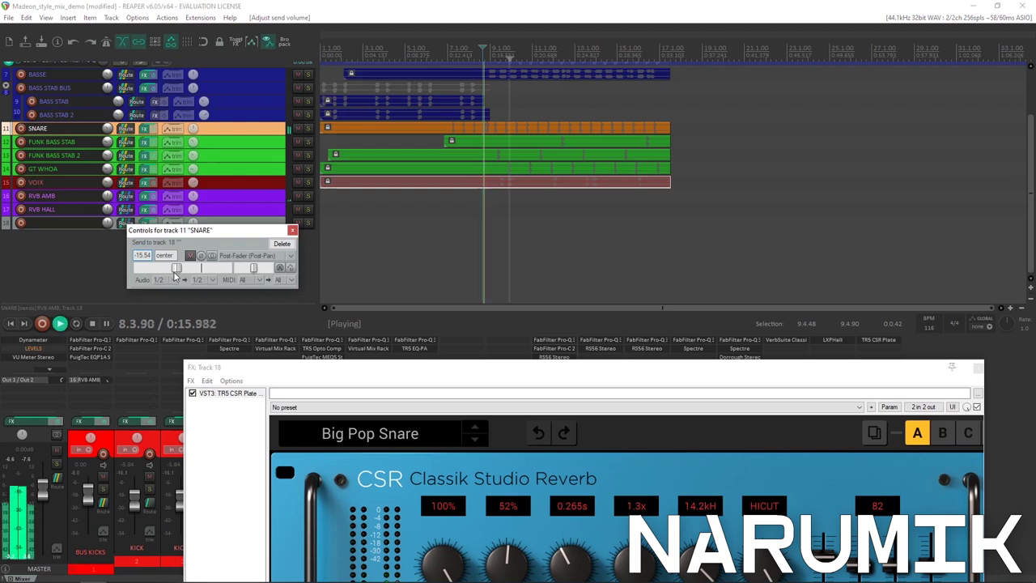
key(space)
drag(175, 269, 178, 270)
key(space)
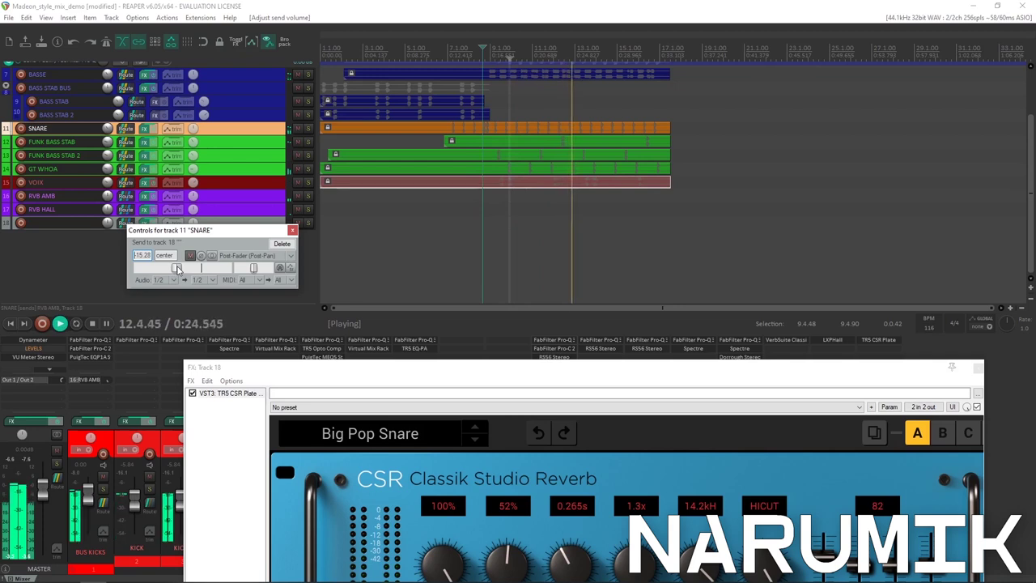
key(space)
drag(438, 374, 456, 174)
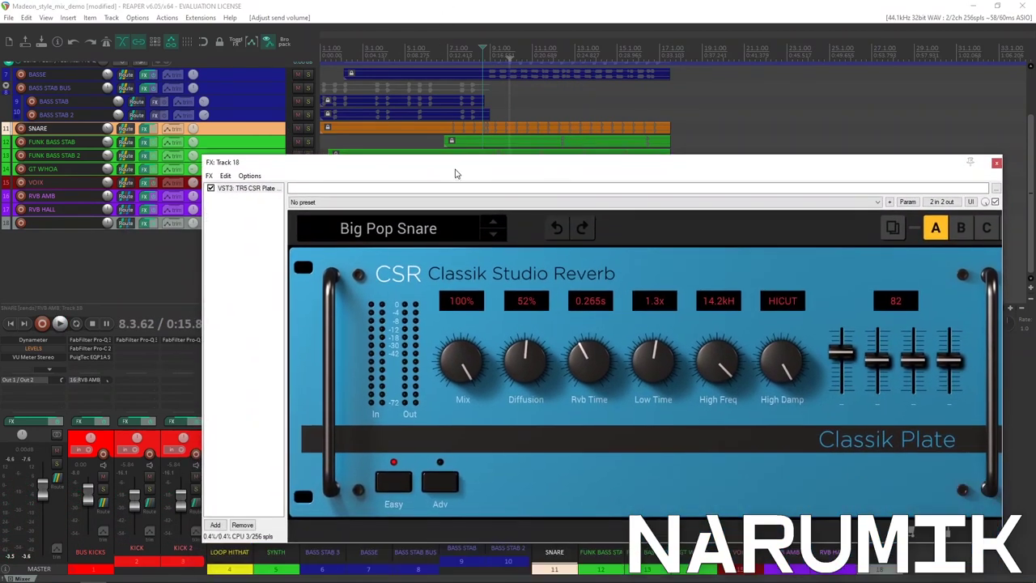
click(465, 4)
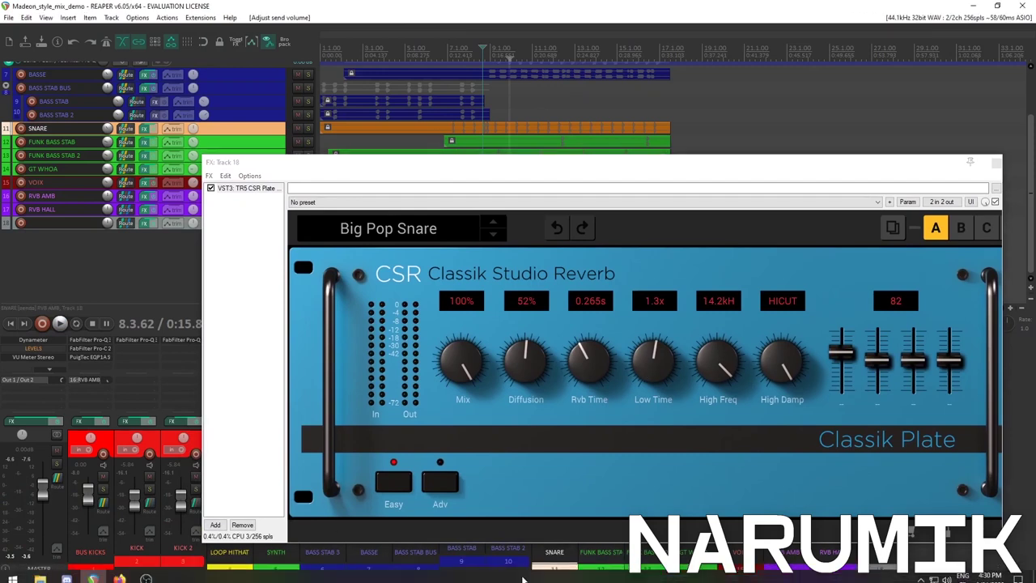
Calculate the quarter-note delay time at 116 BPM in the browser's BPM calculator, and return to REAPER
click(120, 572)
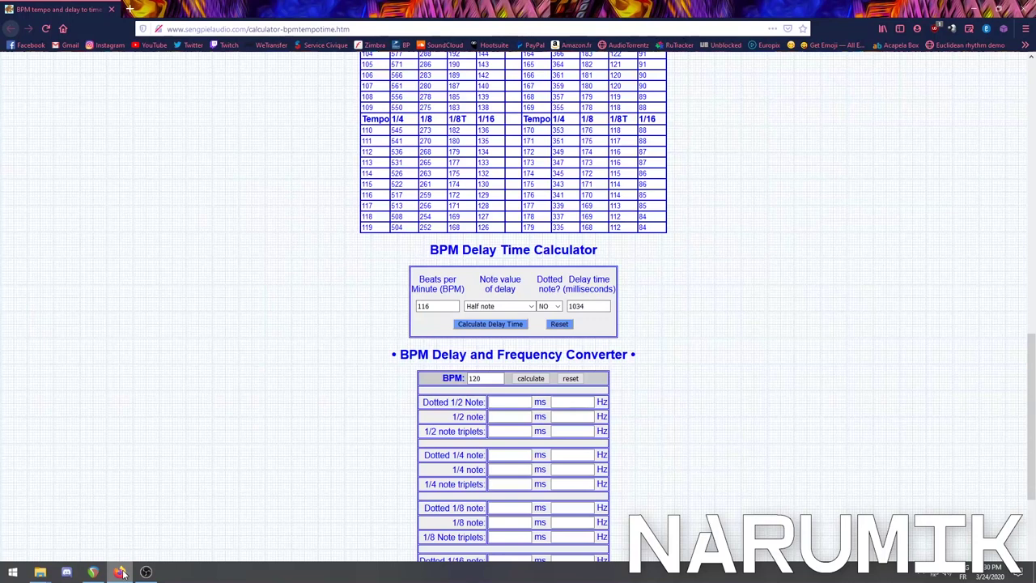
click(531, 305)
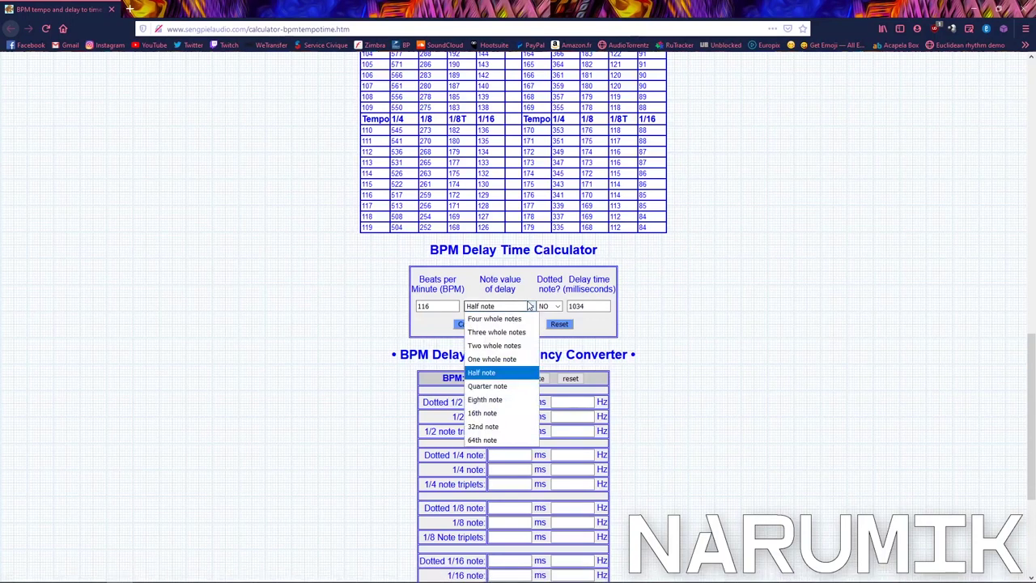
click(500, 386)
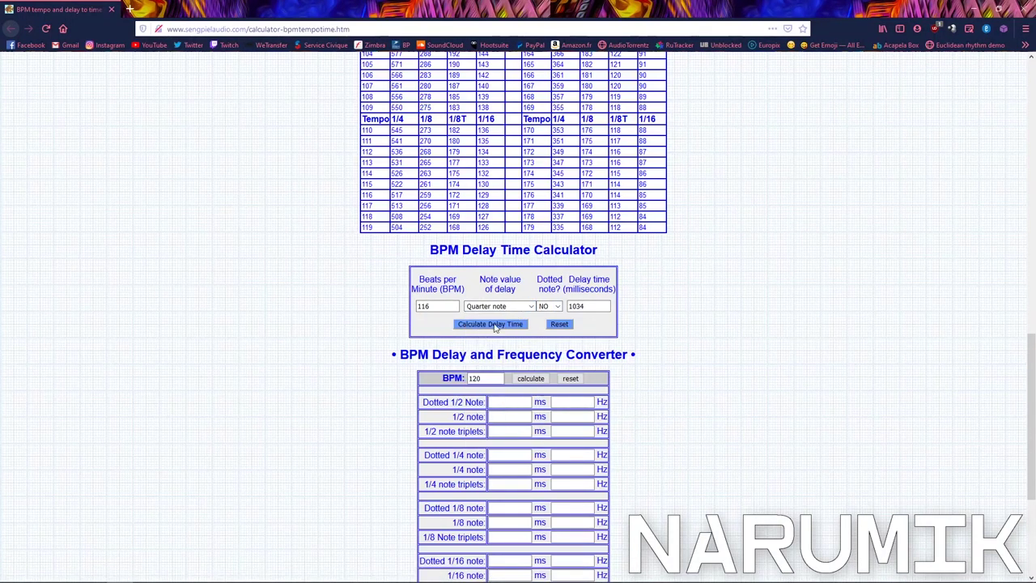
click(975, 7)
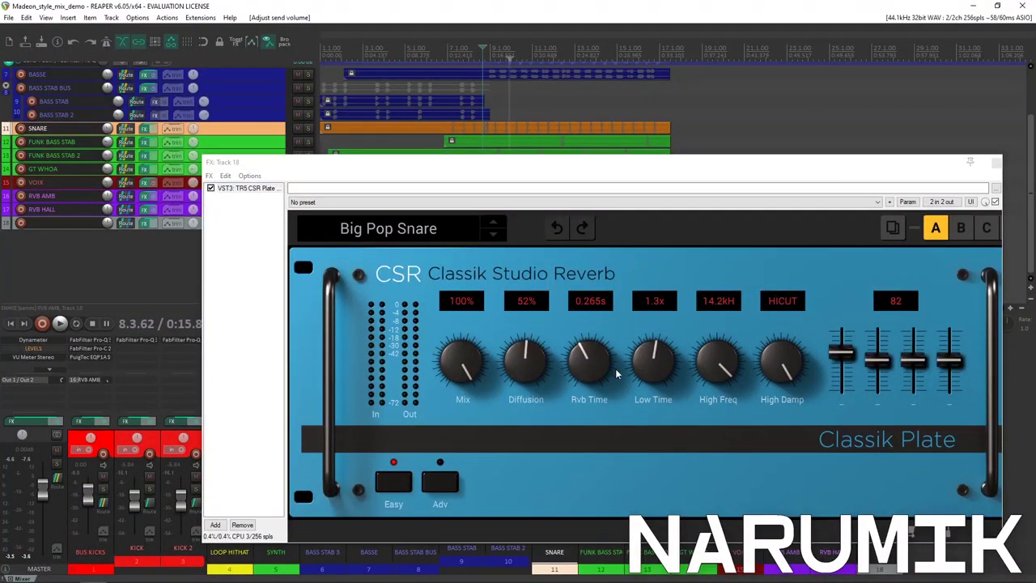
Set the plate reverb's Low Time to 1.0x and Rvb Time to 0.468 s, trying out its advanced Pre Delay setting
click(664, 371)
scroll(657, 374, down, 1)
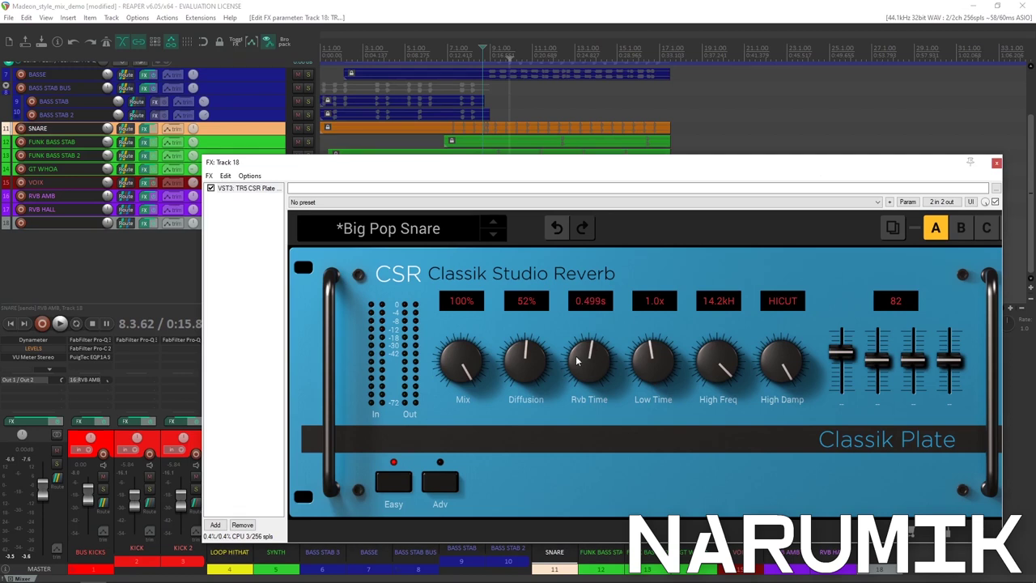
click(442, 482)
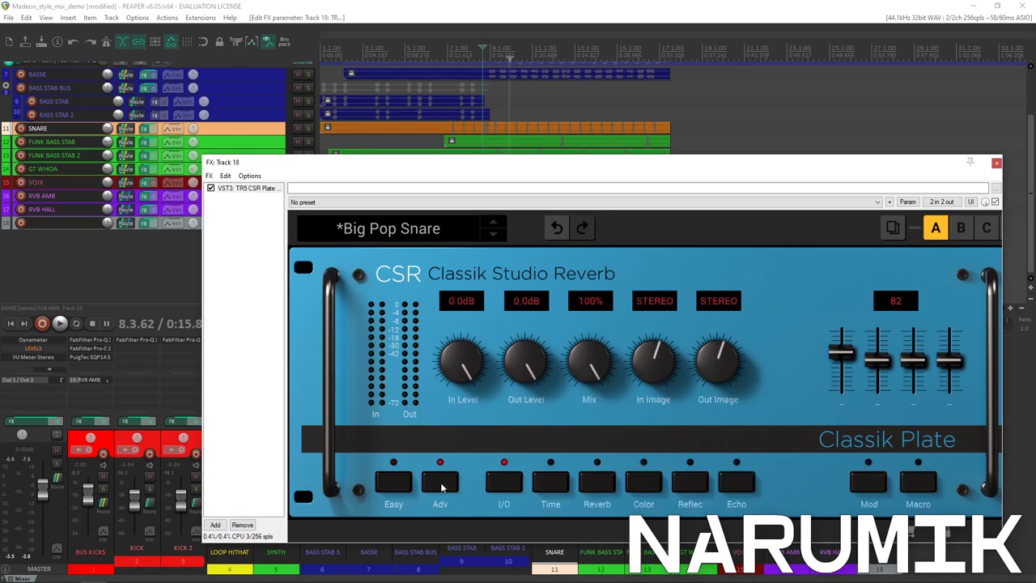
click(551, 485)
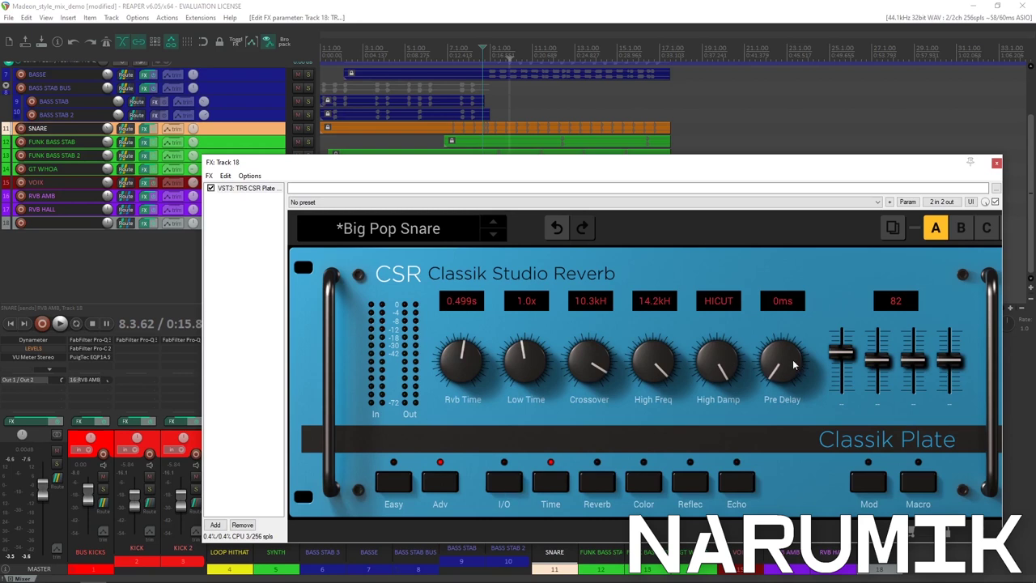
drag(778, 371, 793, 356)
drag(783, 363, 793, 421)
click(407, 486)
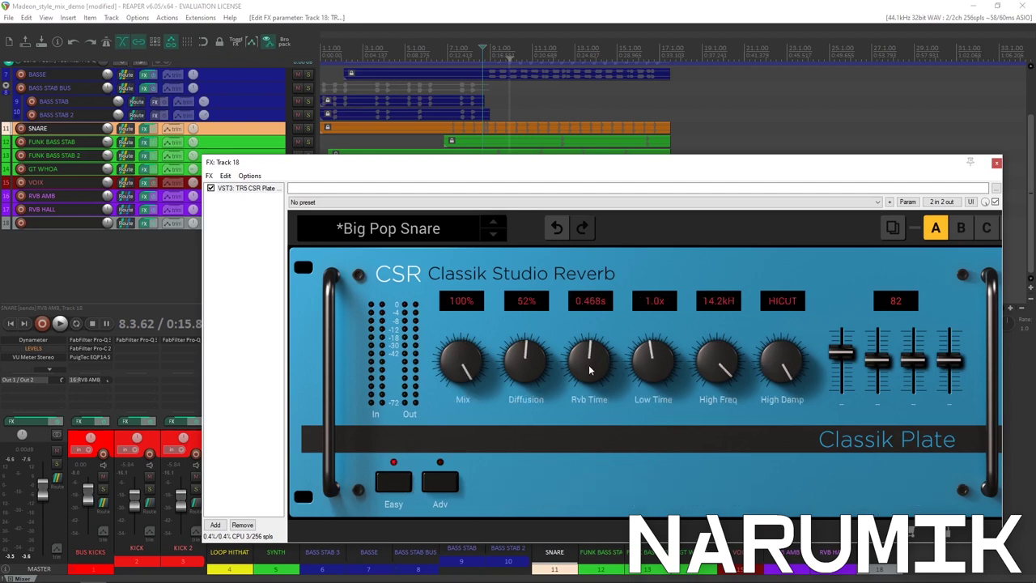
Move the reverb window clear of the tracks and lower the SNARE send to track 18 to -21.64 dB during playback
key(space)
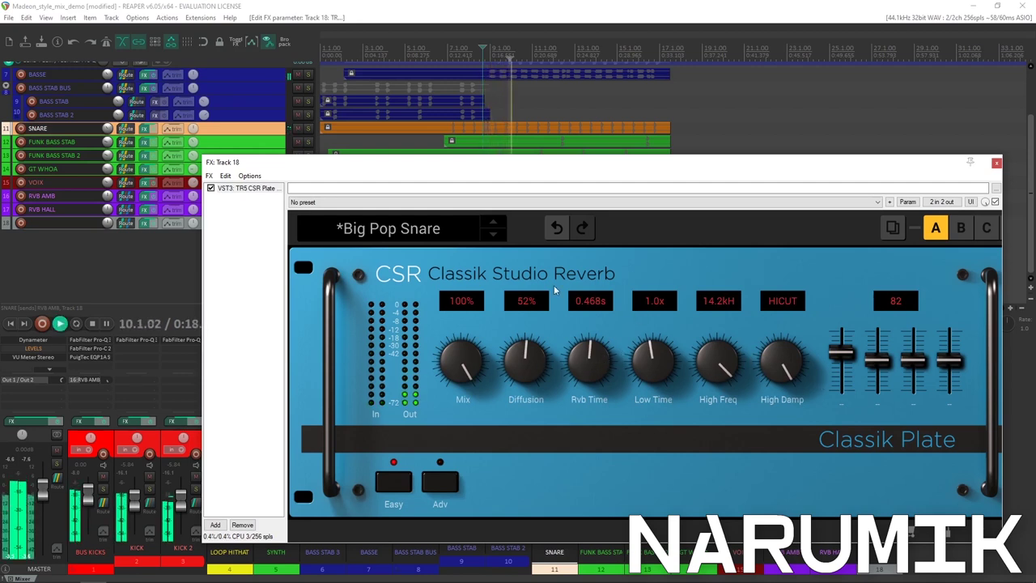
drag(459, 169, 494, 269)
key(space)
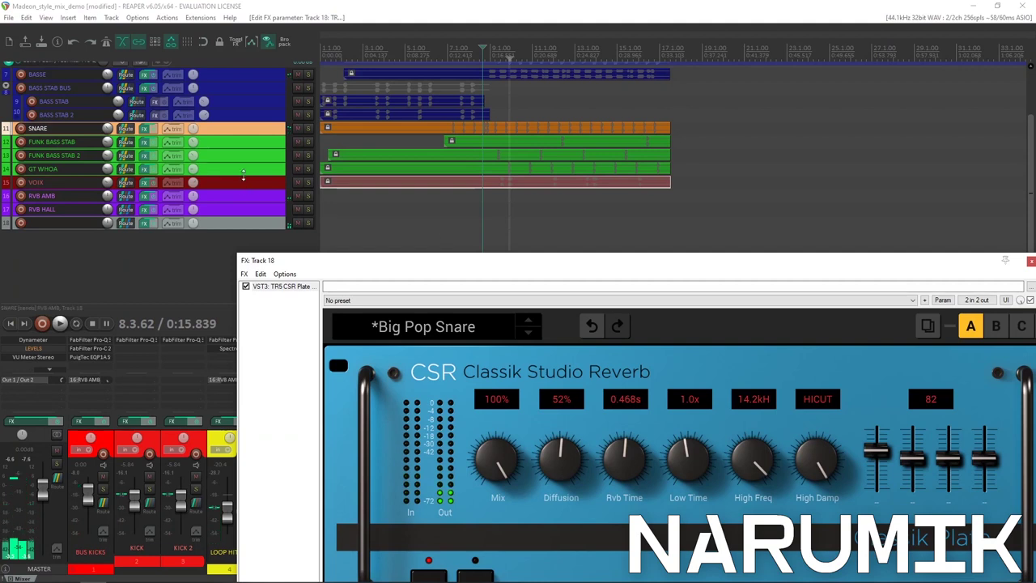
click(209, 128)
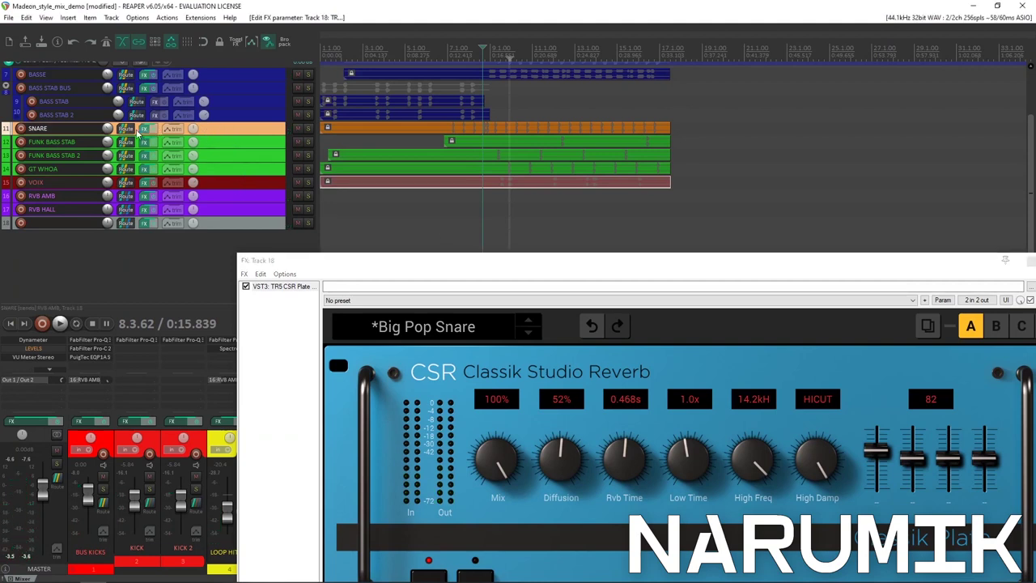
click(128, 128)
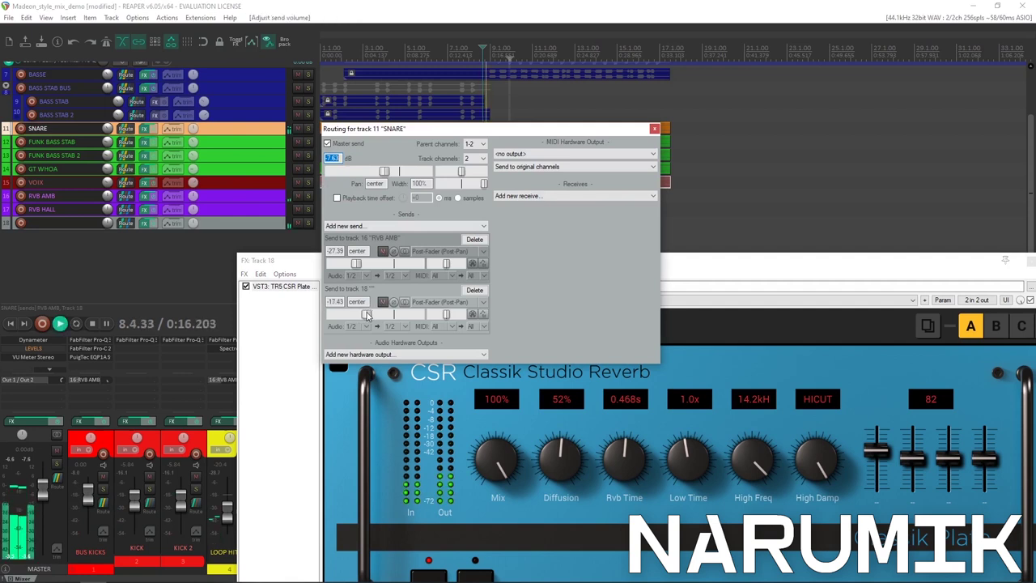
drag(366, 316, 363, 316)
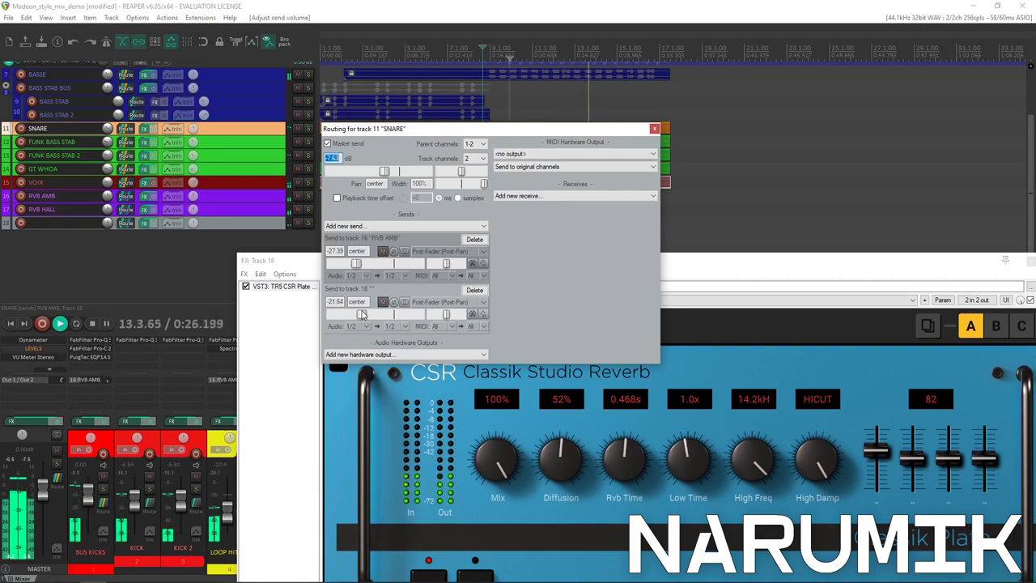
Set the plate reverb's Low Time to 1.2x and audition the mix from just before bar 7
click(685, 473)
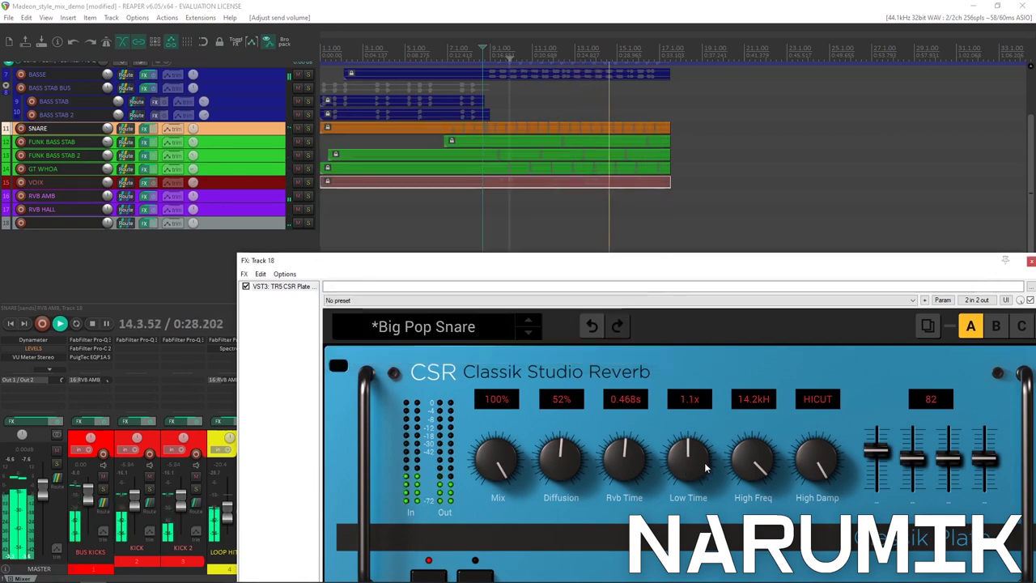
click(701, 466)
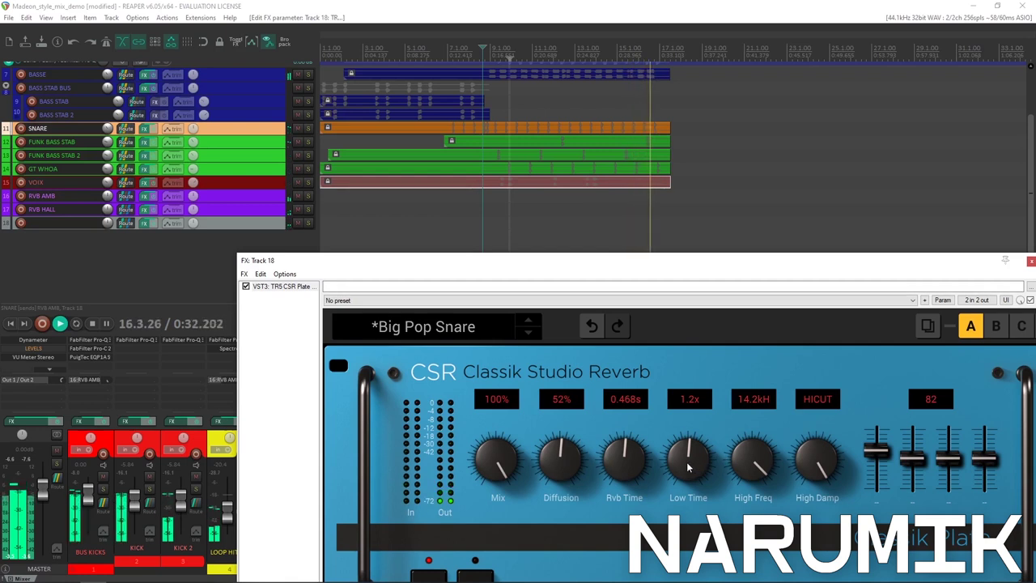
scroll(567, 105, up, 1)
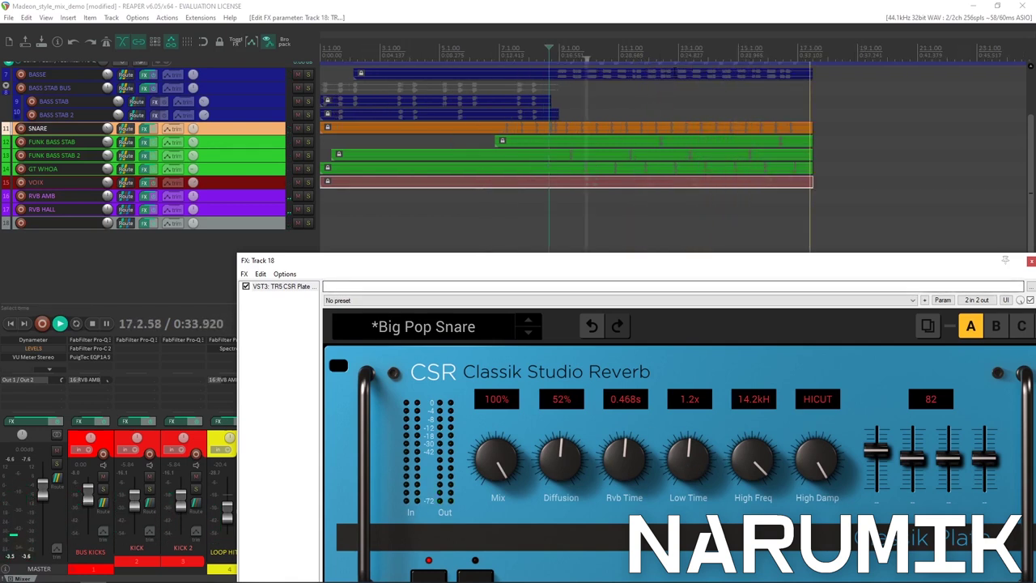
click(499, 50)
key(space)
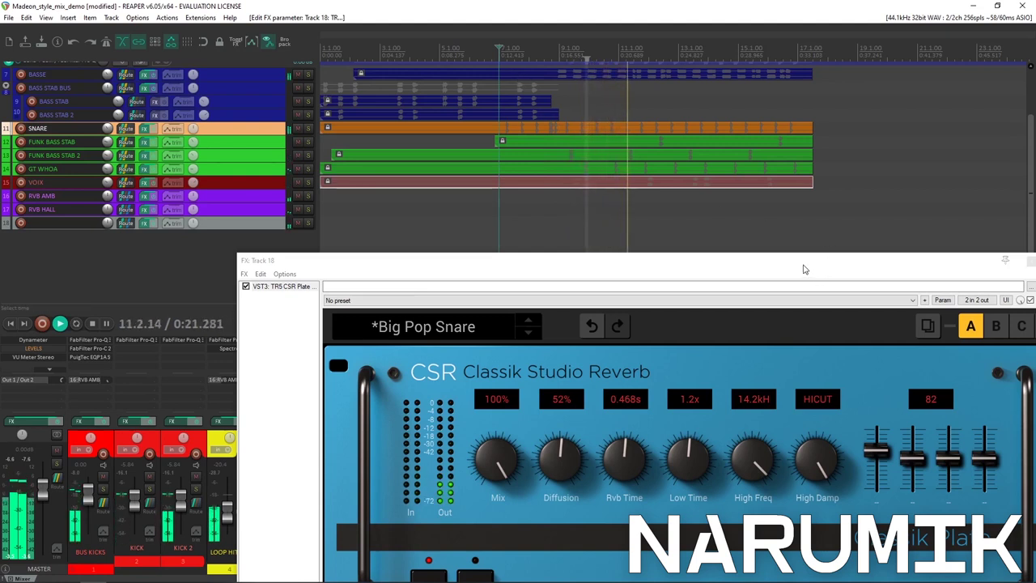
drag(803, 263, 764, 237)
key(space)
Close the plate reverb window and slightly lower track 18's volume while listening to the mix
click(233, 129)
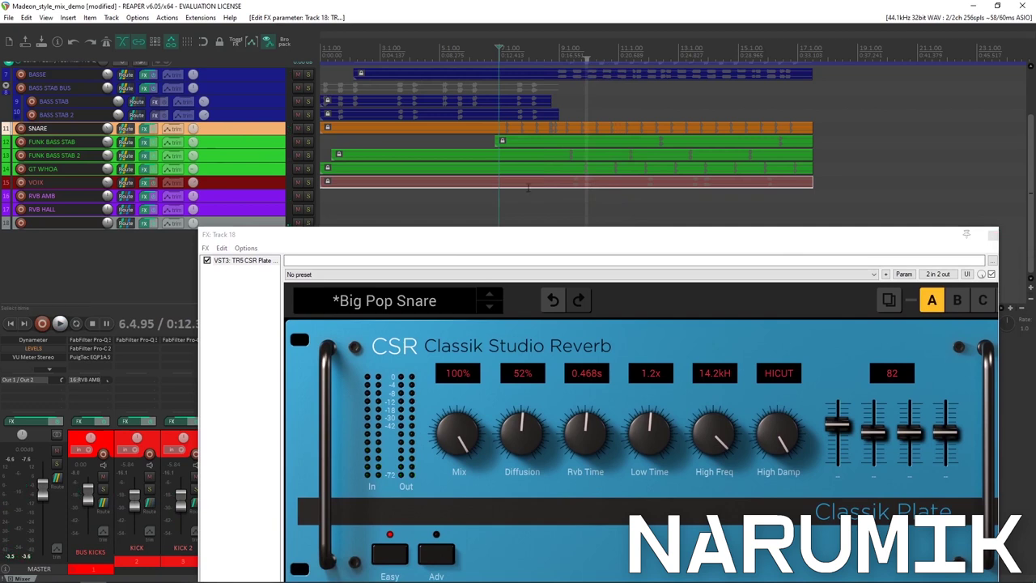
click(992, 237)
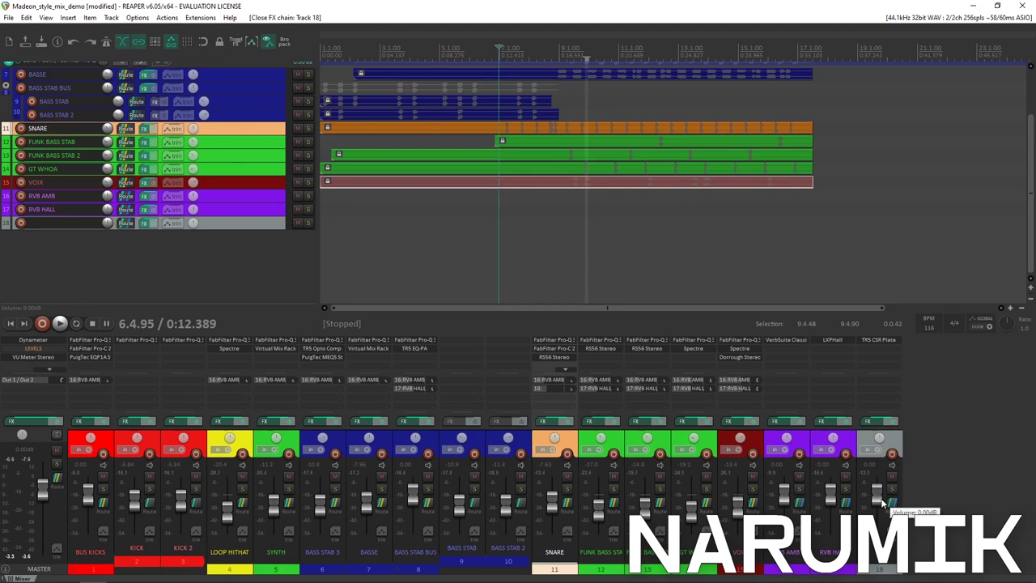
key(space)
drag(881, 498, 878, 503)
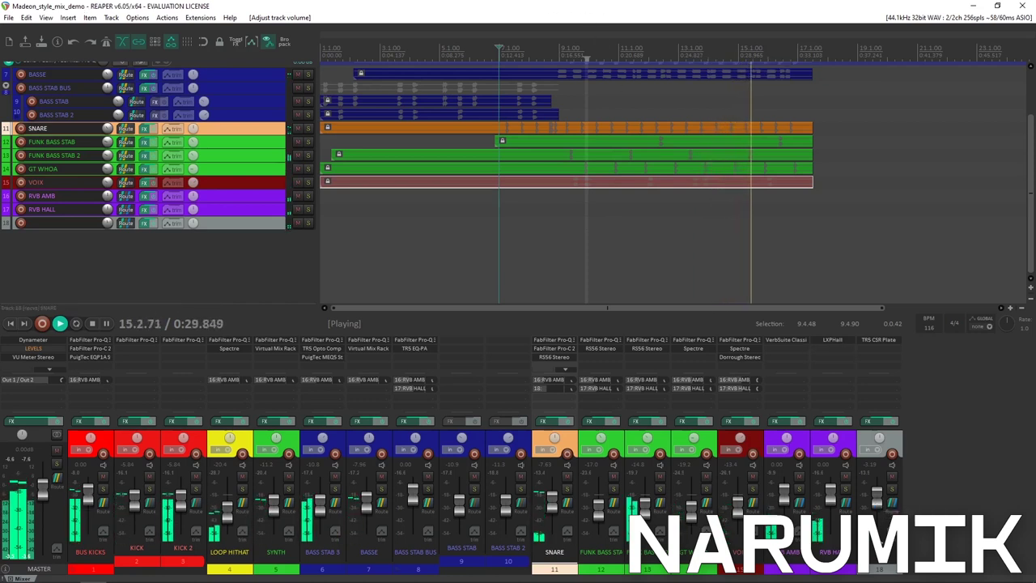
key(space)
Name track 18 RVB PLATE SNR and give it the same purple colour as the other reverb tracks
click(872, 557)
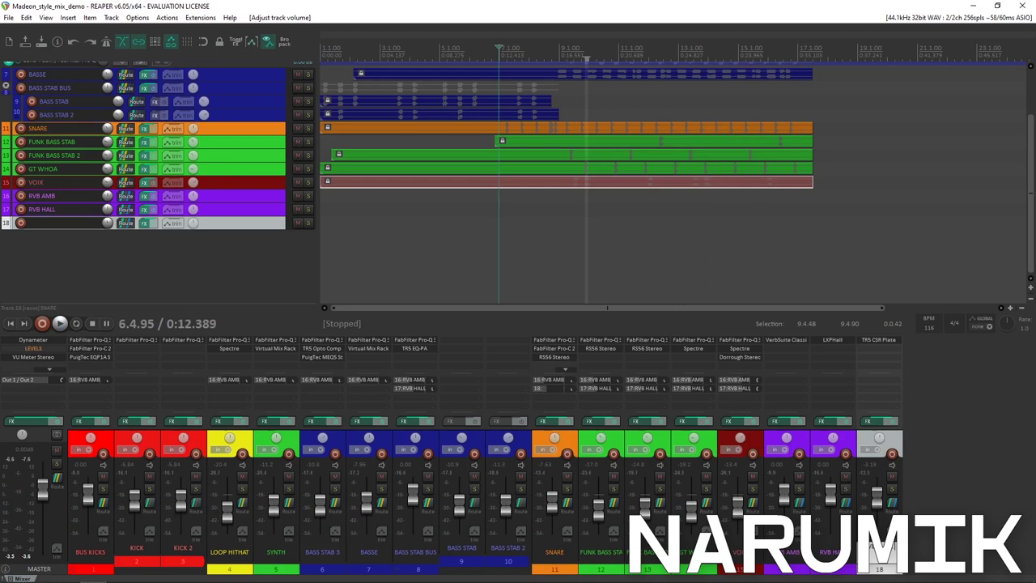
key(Return)
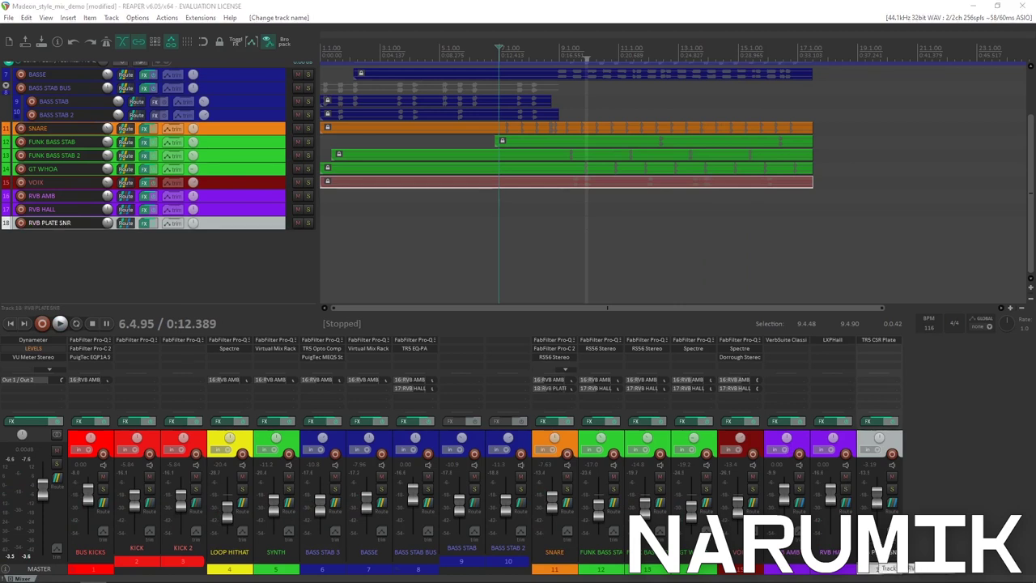
key(Return)
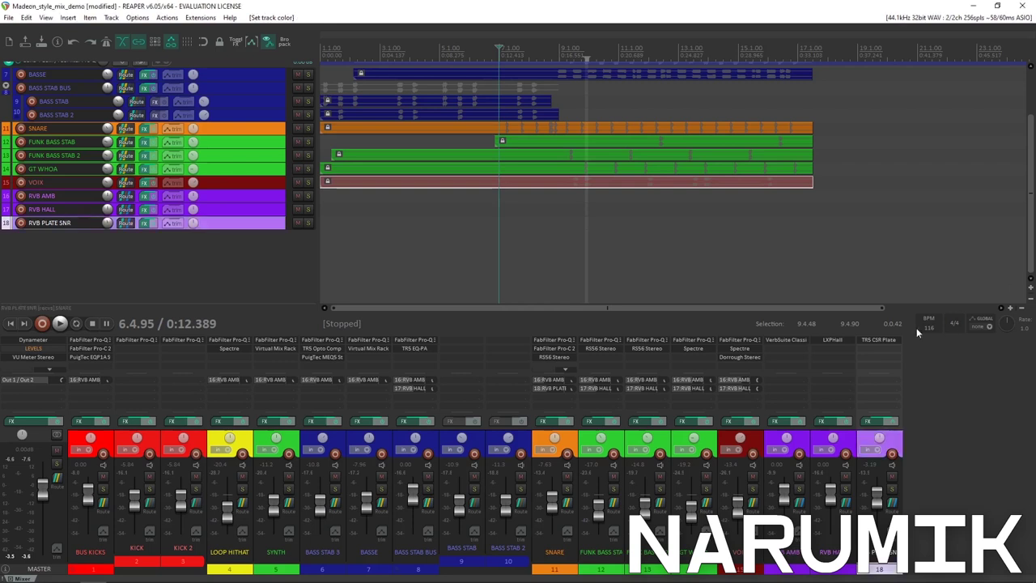
scroll(517, 169, up, 2)
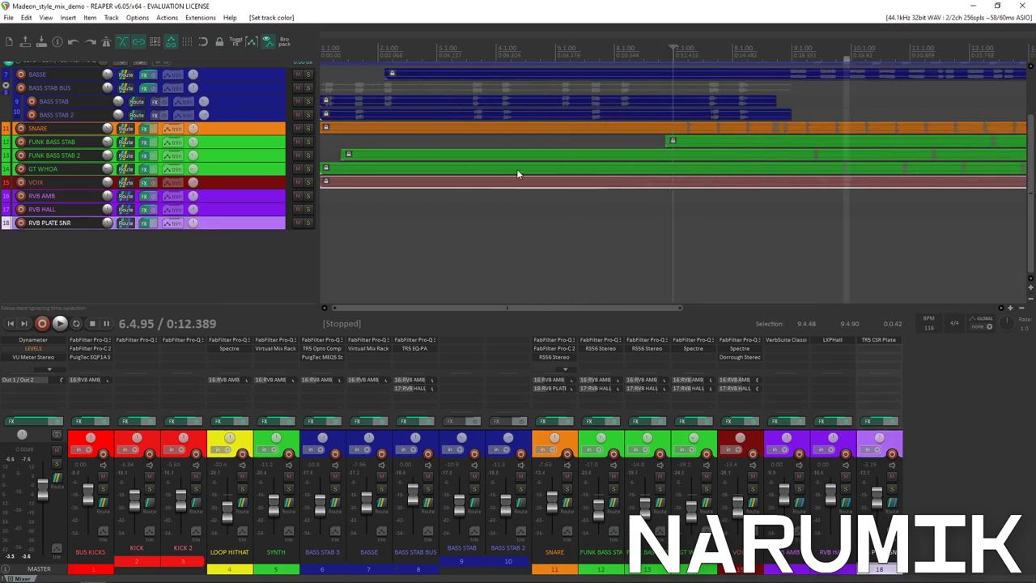
scroll(516, 168, down, 6)
key(Home)
scroll(516, 168, up, 4)
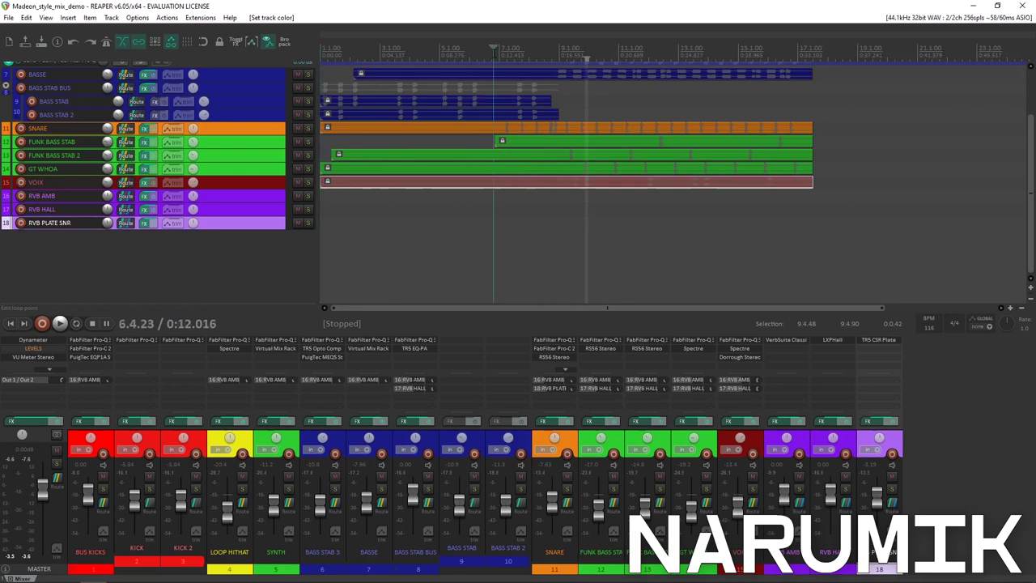
Add a new track directly after VOIX, name it FXS, and colour it purple
click(759, 424)
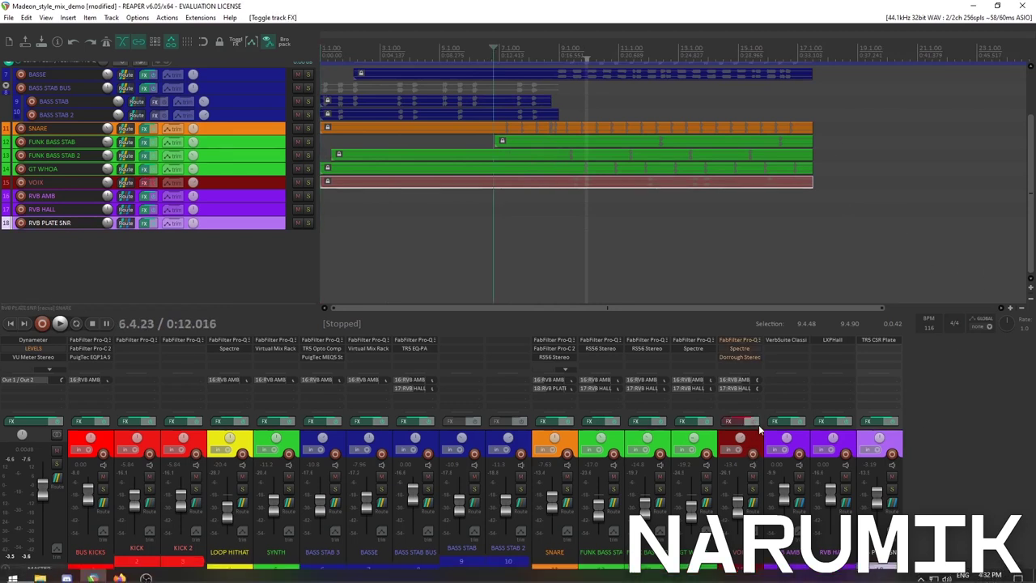
key(ctrl+t)
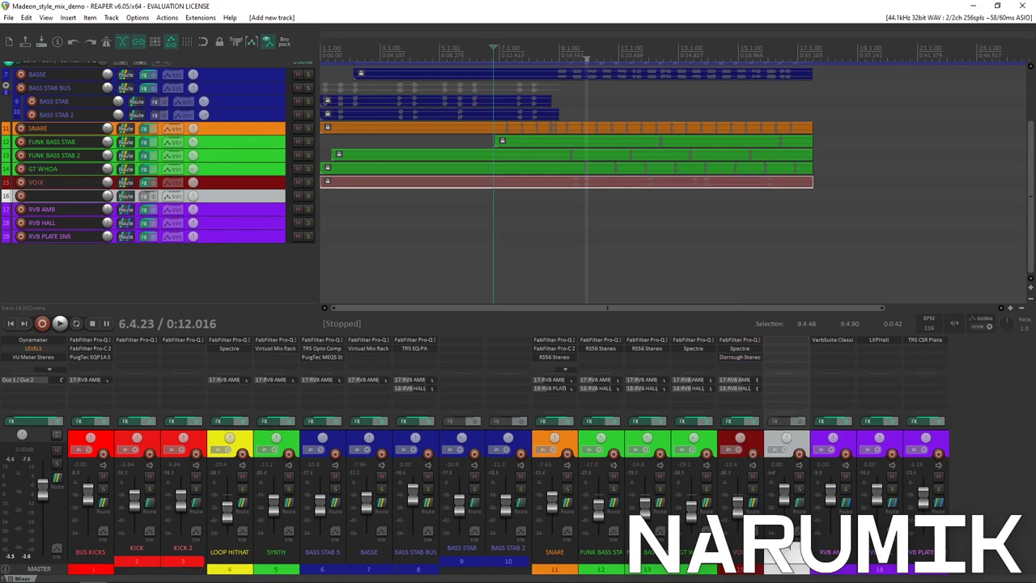
text(FXS)
key(Return)
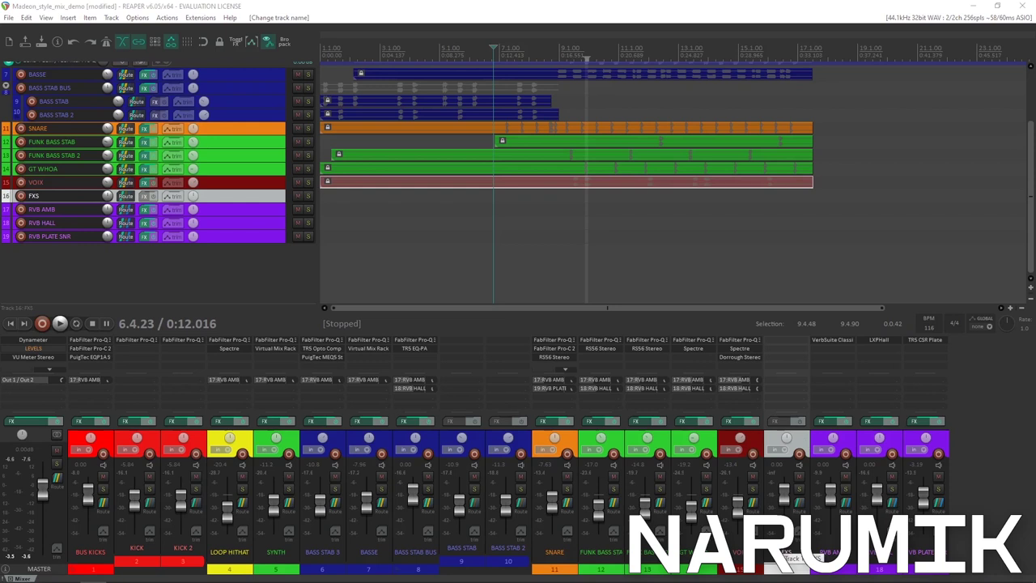
key(ctrl+shift+c)
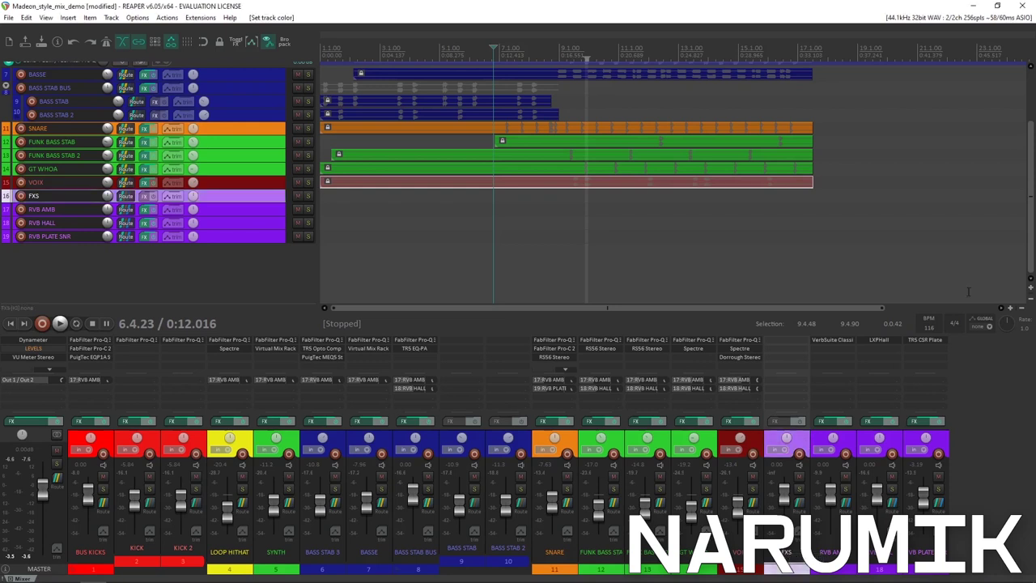
Nest the RVB AMB, RVB HALL and RVB PLATE SNR tracks inside FXS as a folder, and select the FXS track
click(849, 442)
shift+click(943, 444)
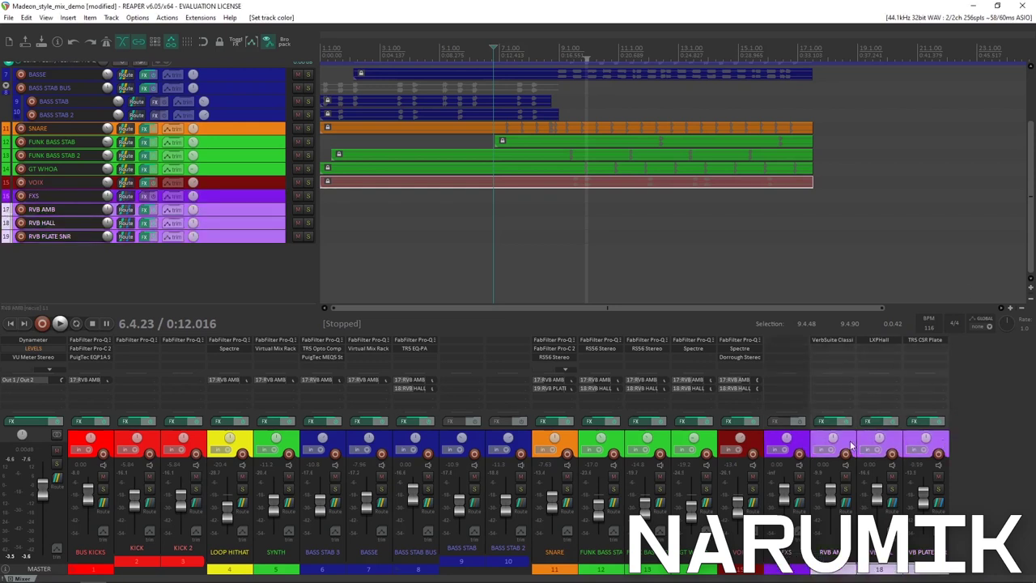
drag(283, 199, 271, 191)
click(272, 200)
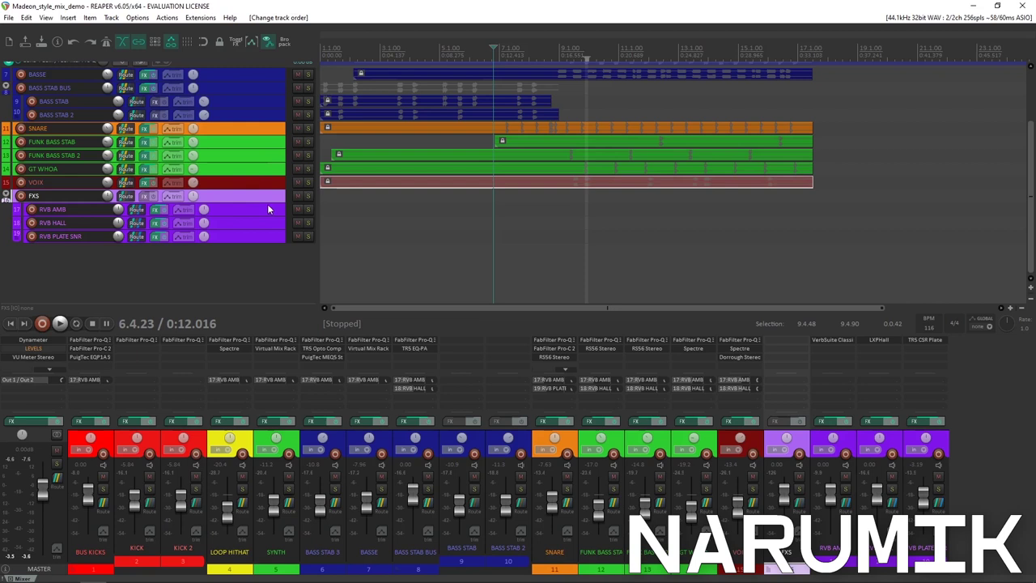
drag(267, 204, 267, 217)
scroll(540, 191, up, 2)
scroll(541, 191, down, 3)
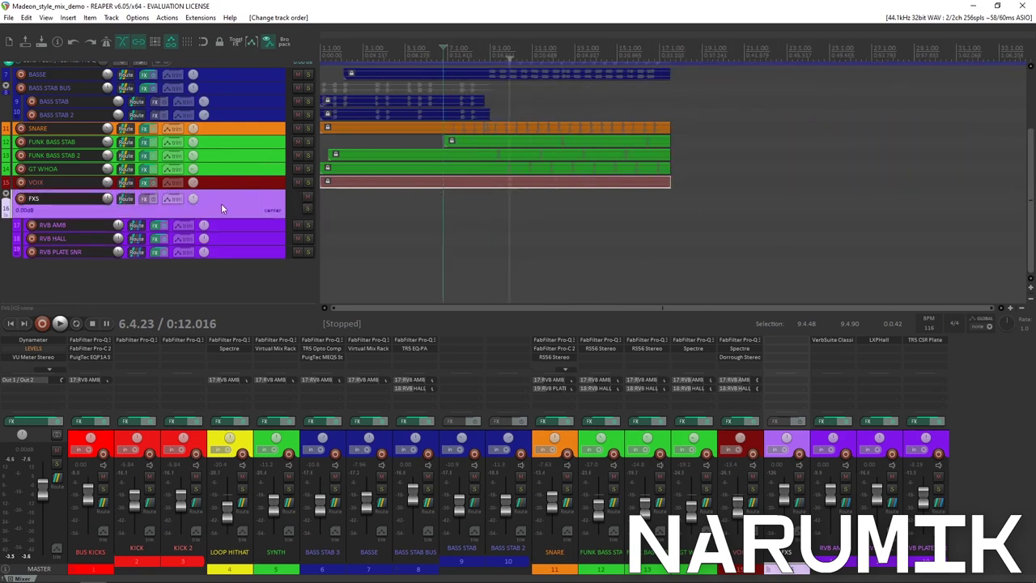
Add FabFilter Pro-Q 3 to the FXS folder track and reposition its effects window clear of the track list
click(146, 202)
scroll(567, 239, down, 6)
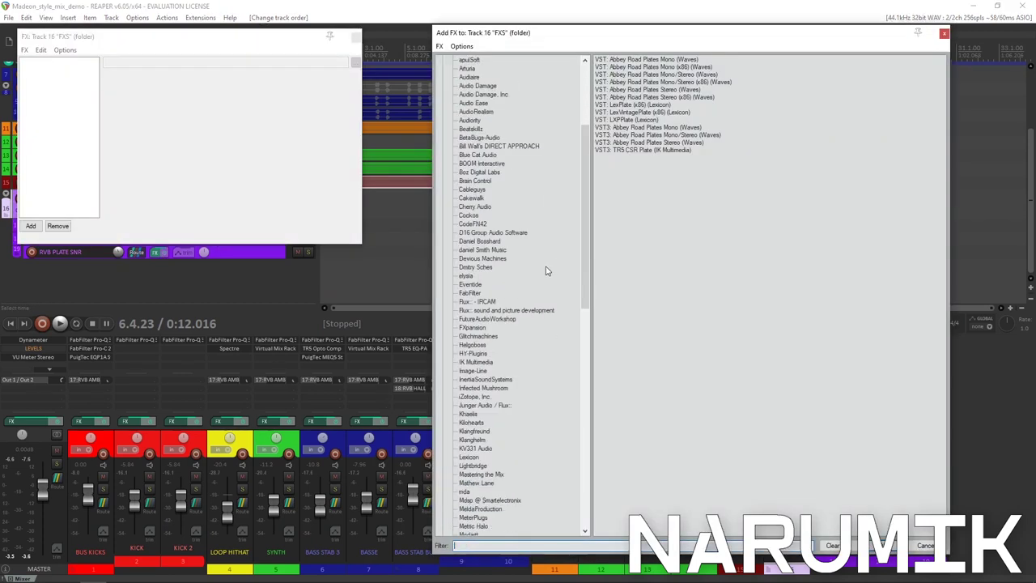
scroll(546, 272, down, 9)
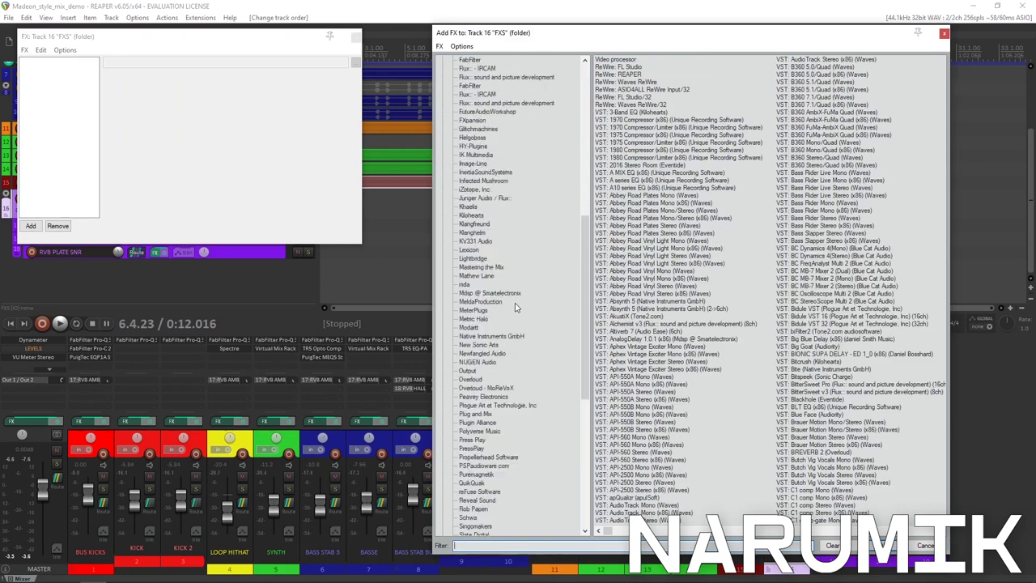
scroll(515, 308, up, 8)
click(475, 295)
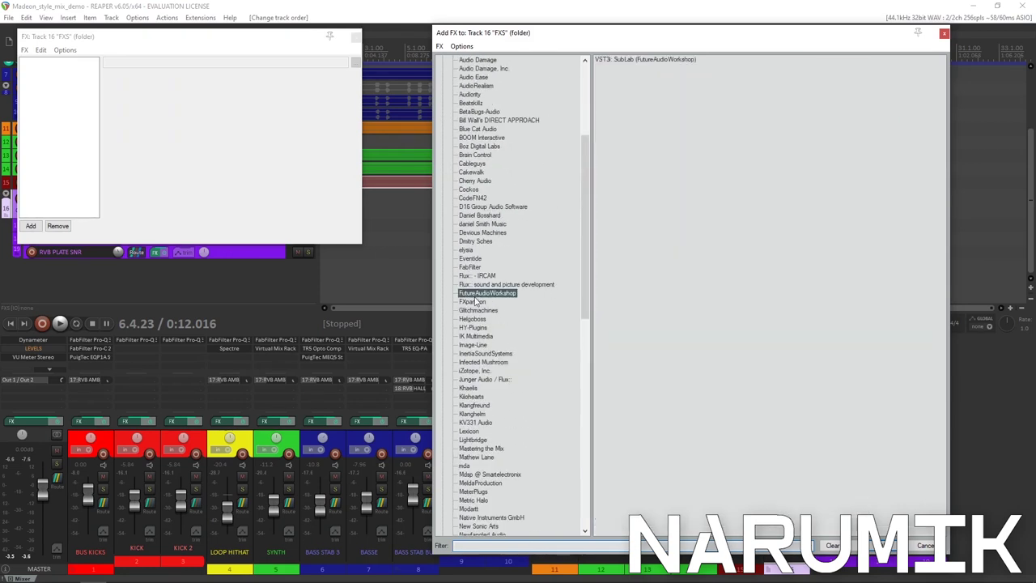
click(469, 268)
double_click(653, 113)
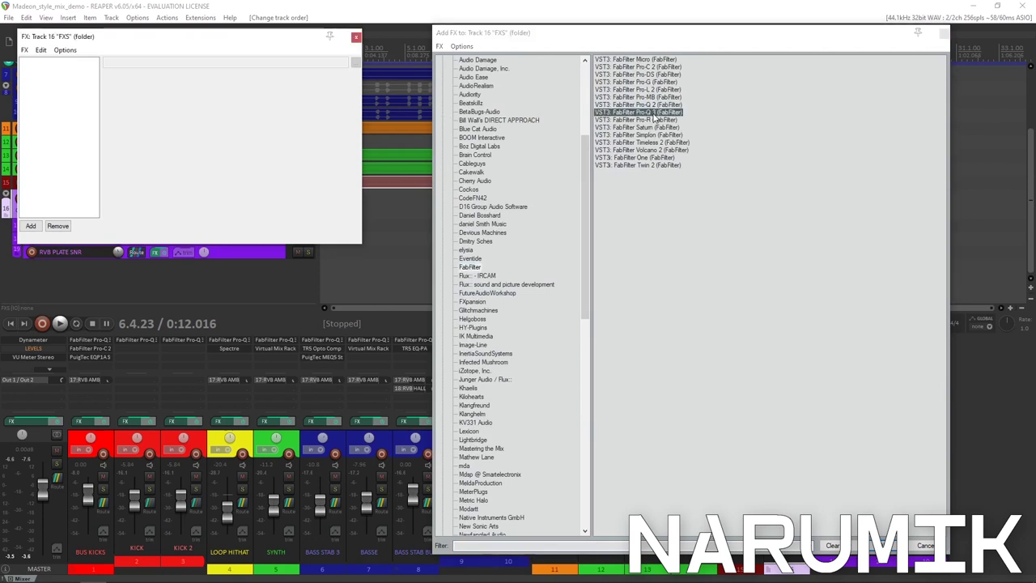
drag(364, 44, 725, 214)
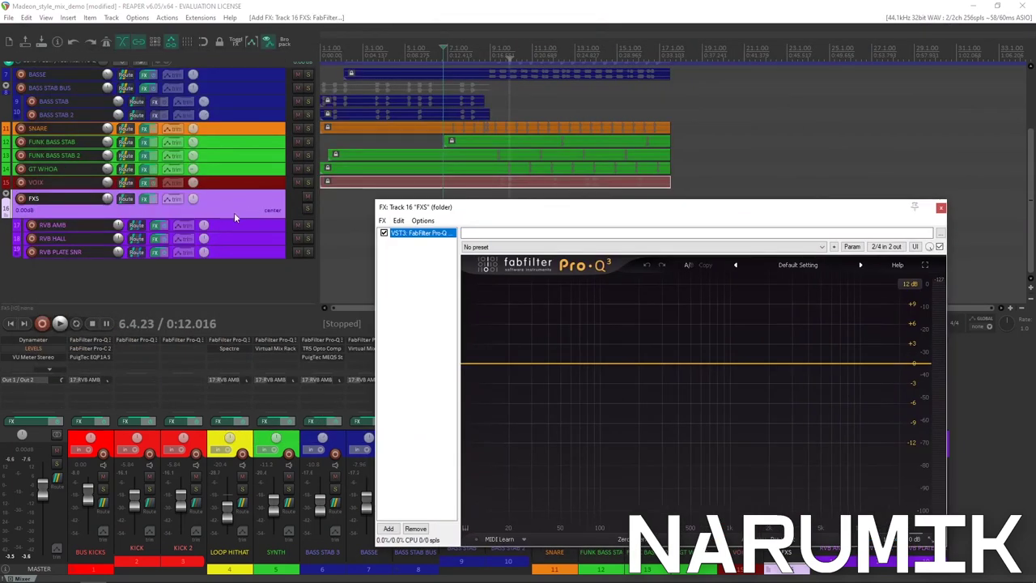
Create an EQ band at about 36 Hz in Pro-Q 3 and switch the processing mode to Linear Phase
scroll(511, 170, up, 5)
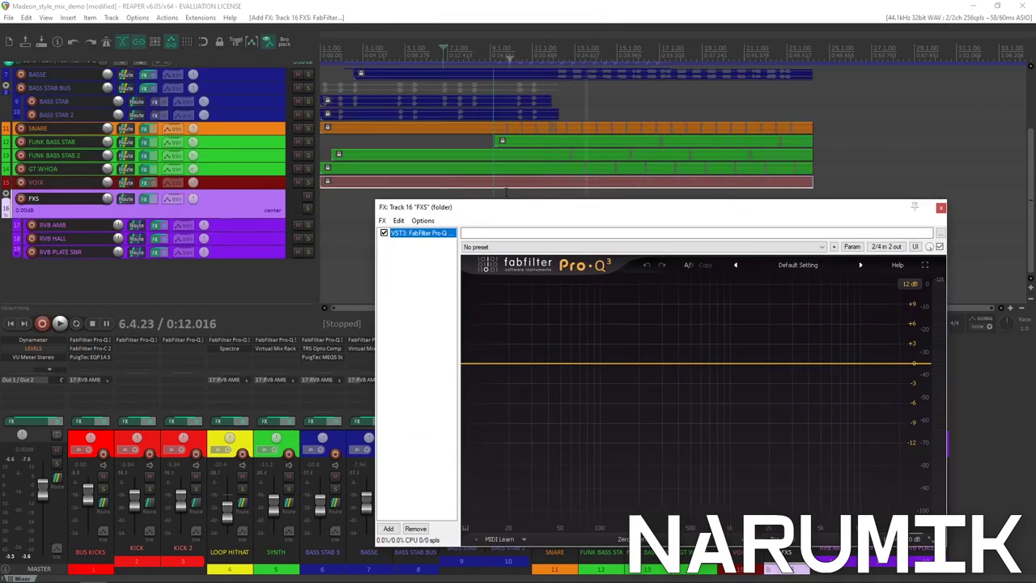
double_click(541, 364)
right_click(541, 364)
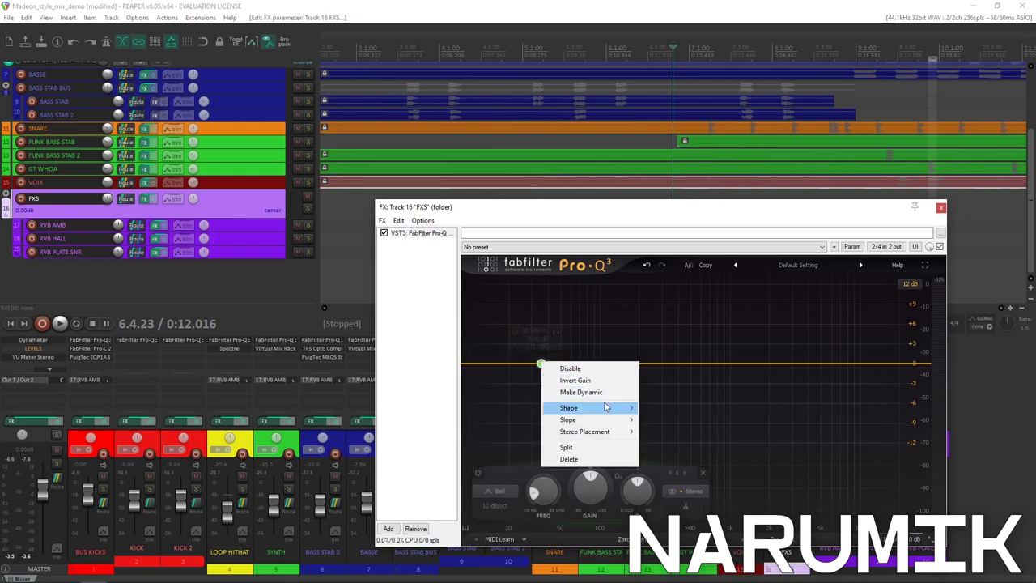
mouse_move(606, 407)
click(641, 538)
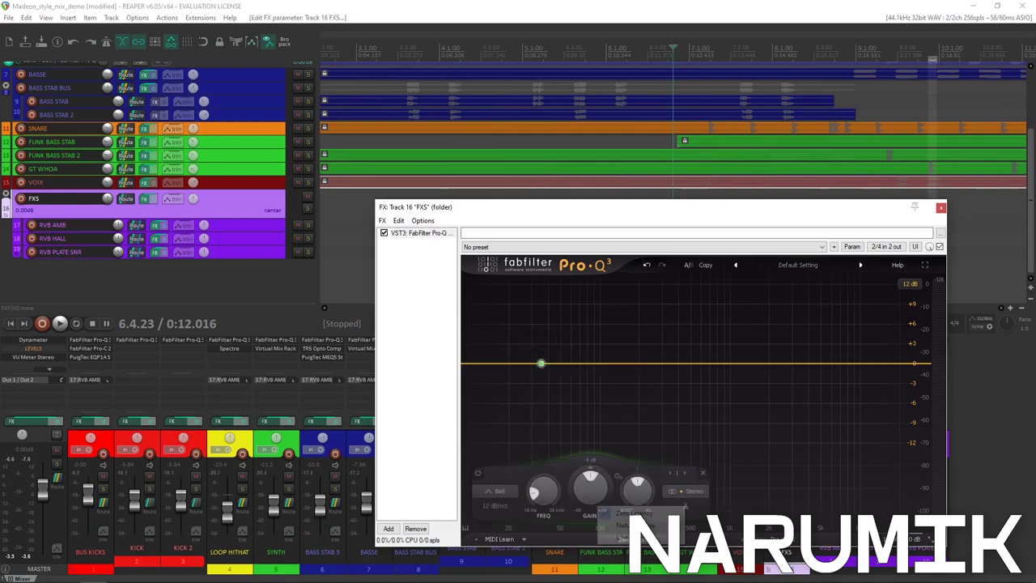
click(641, 537)
Set the linear phase quality to Very High while playing the mix, and stop playback
click(453, 4)
scroll(571, 158, down, 3)
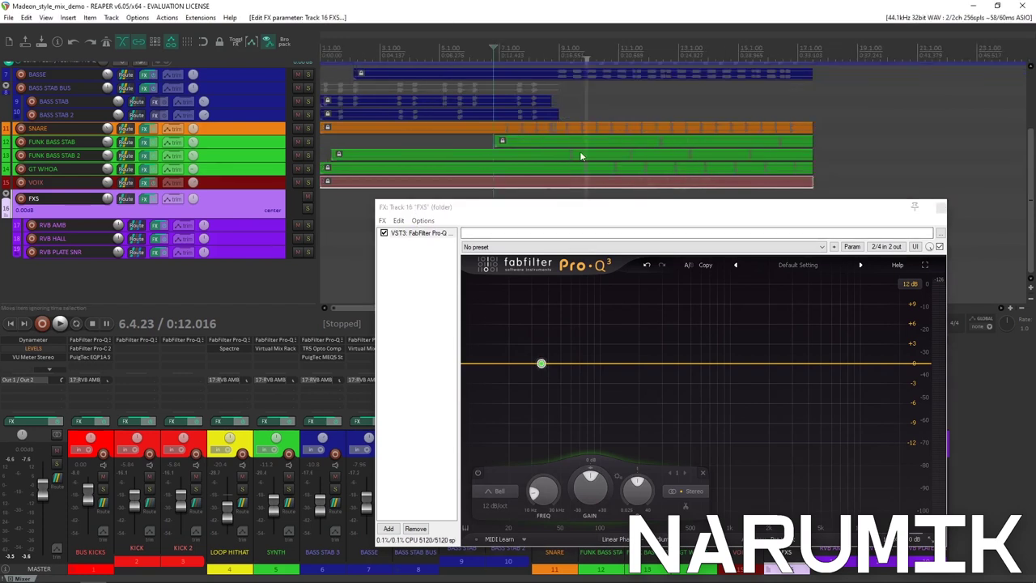
mouse_move(541, 364)
click(567, 224)
key(space)
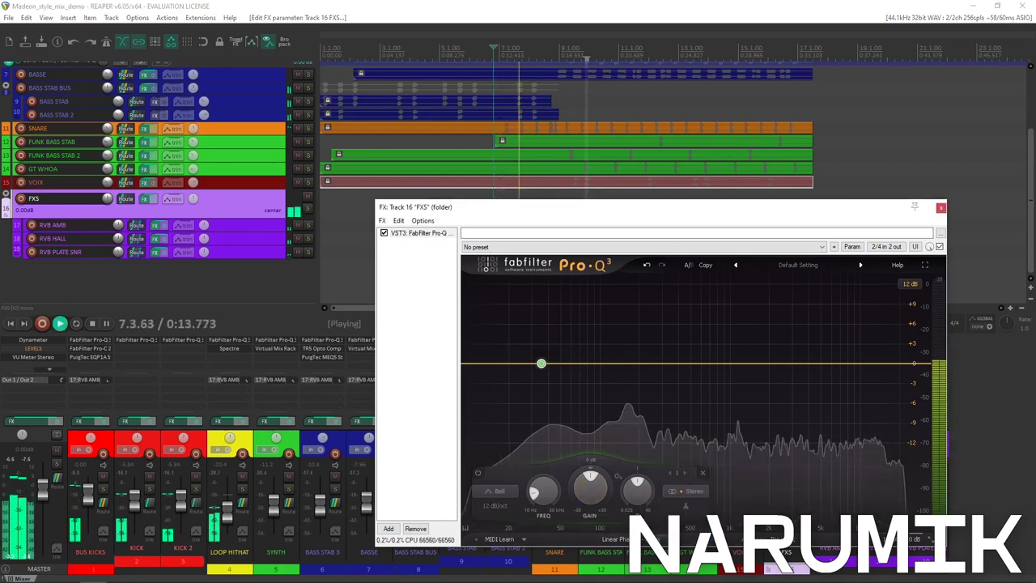
click(669, 538)
click(663, 529)
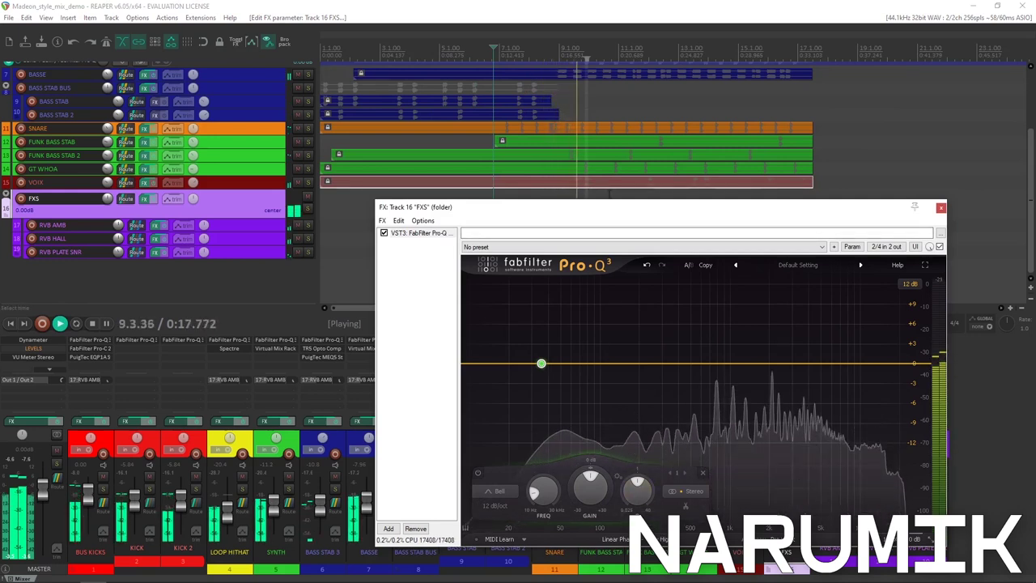
key(space)
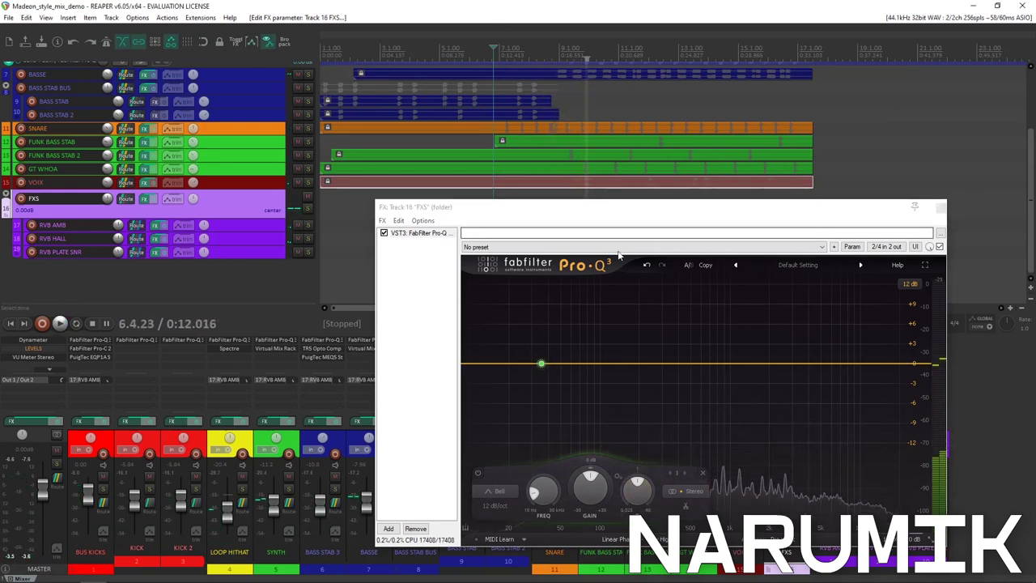
click(645, 484)
click(735, 540)
click(677, 539)
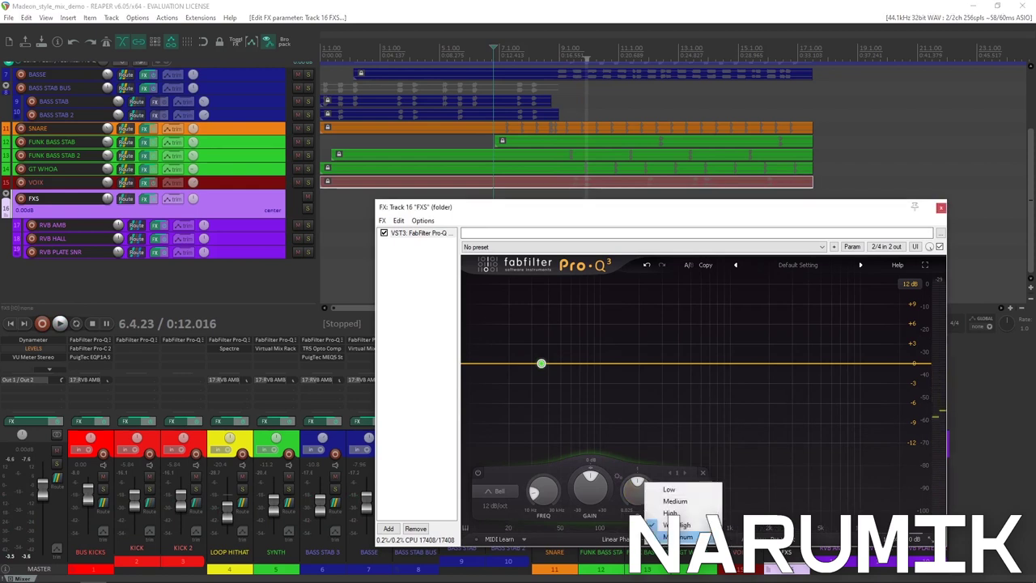
click(737, 547)
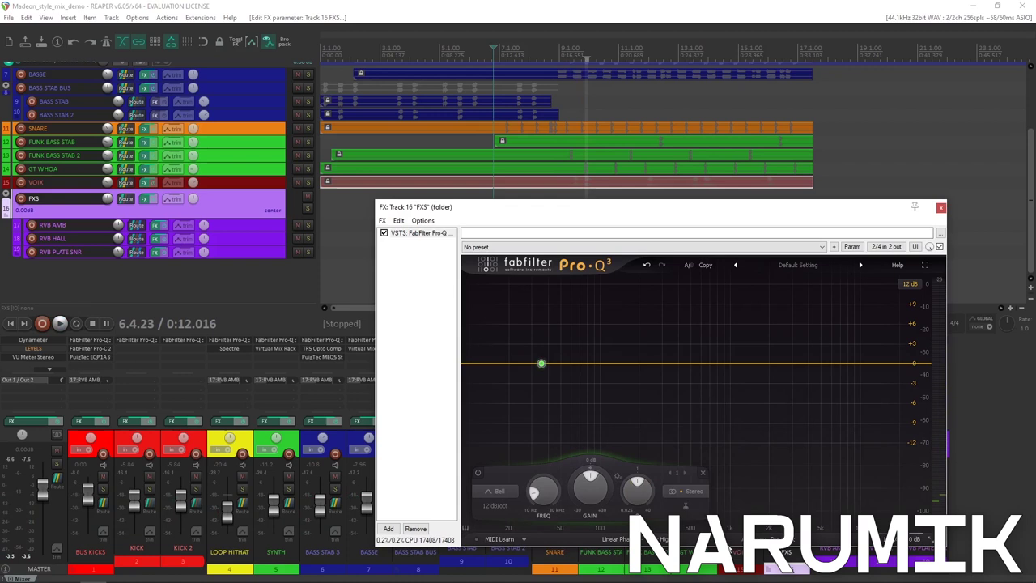
click(677, 540)
click(733, 543)
Change the band to a 6 dB/oct low cut and raise its frequency to about 146 Hz during playback
right_click(541, 364)
mouse_move(602, 409)
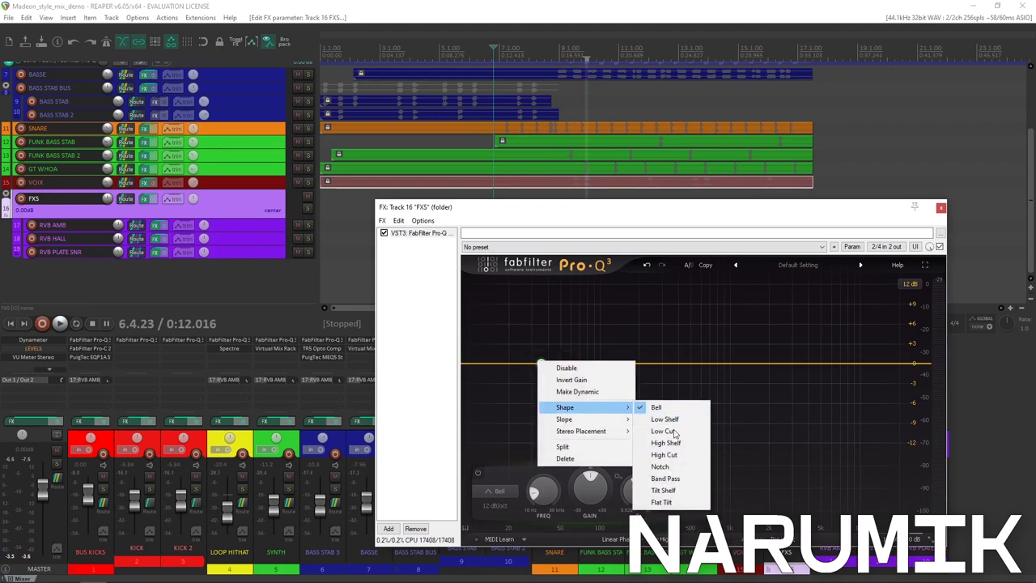
click(664, 432)
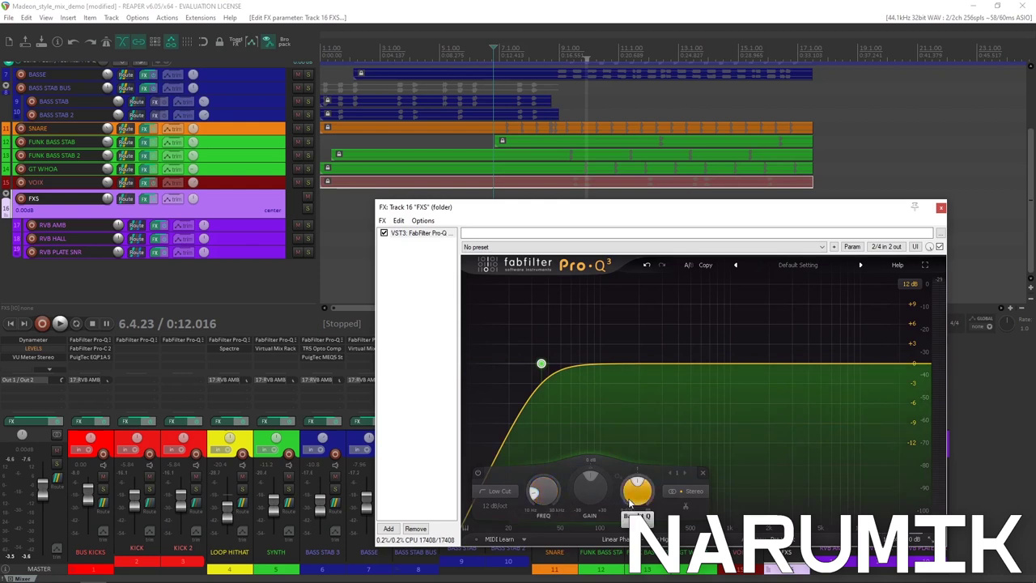
click(496, 506)
click(503, 396)
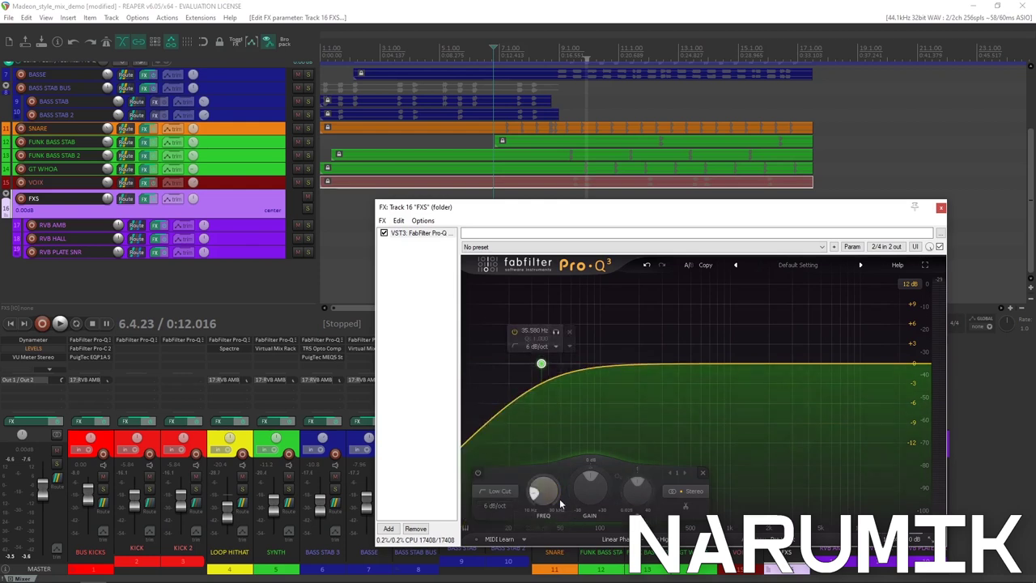
drag(552, 501, 555, 469)
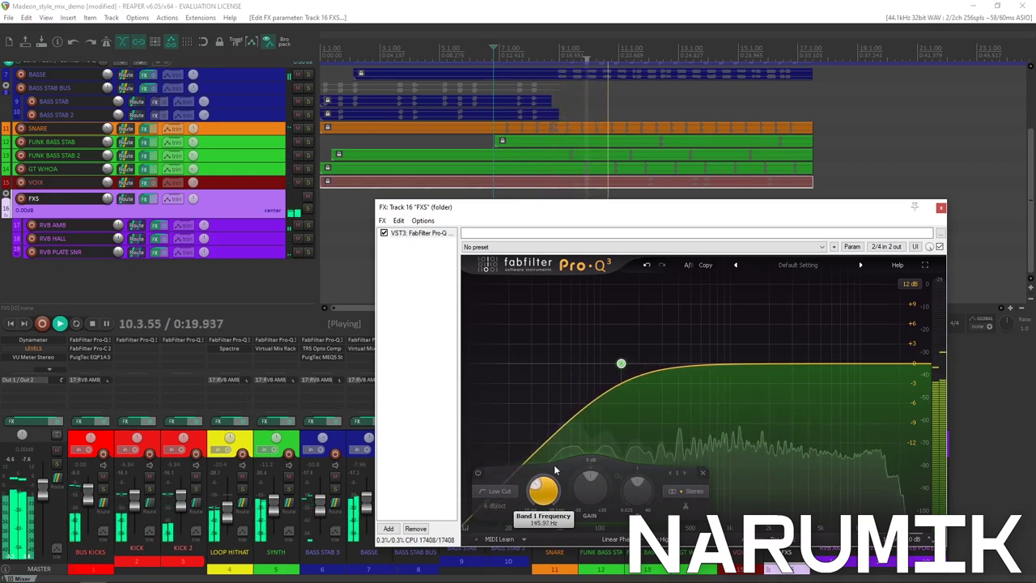
Compare the 6 and 12 dB/oct slopes on the low cut during playback and settle on 12 dB/oct
click(489, 506)
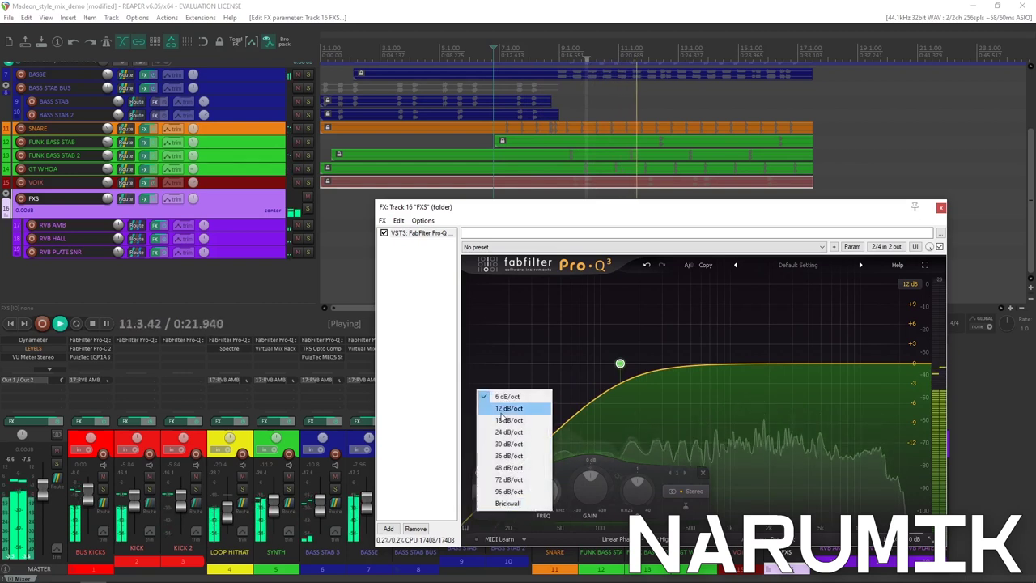
click(501, 412)
click(485, 500)
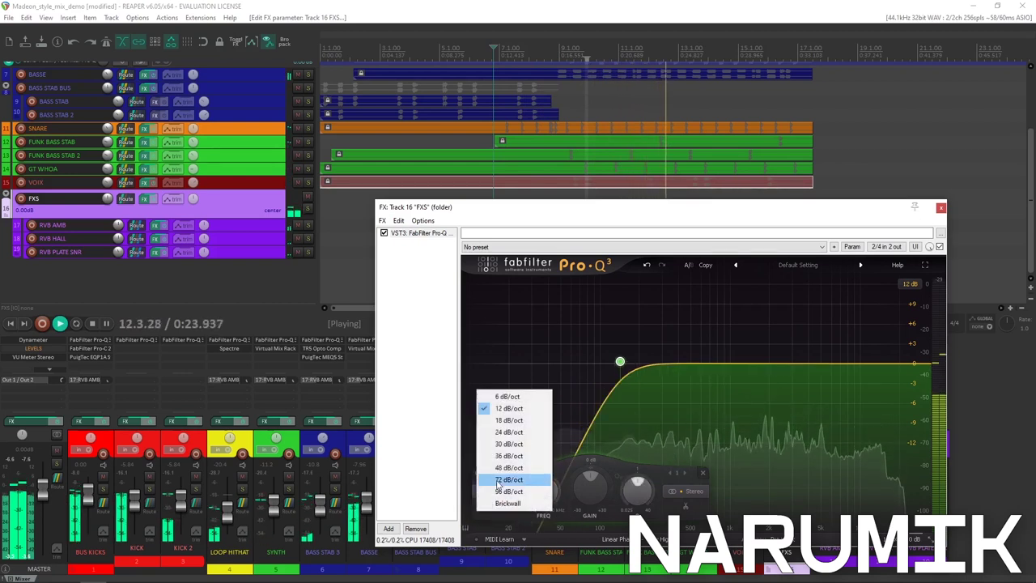
click(508, 396)
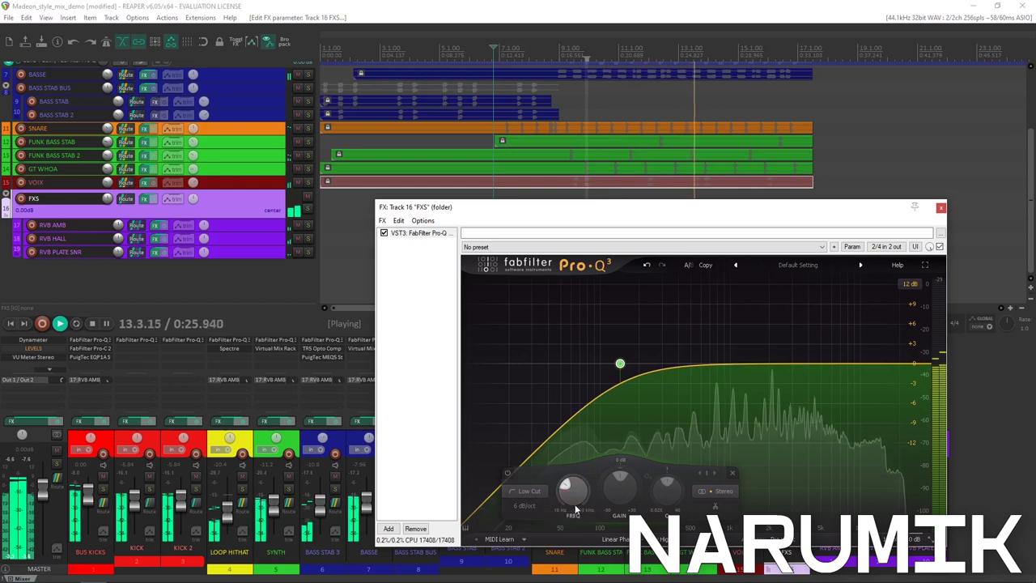
click(519, 510)
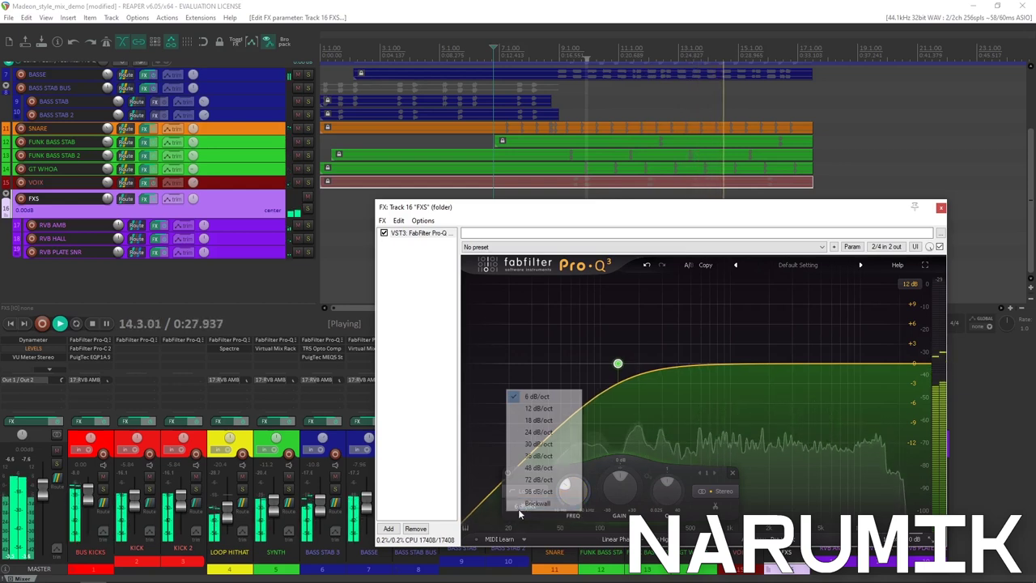
click(538, 408)
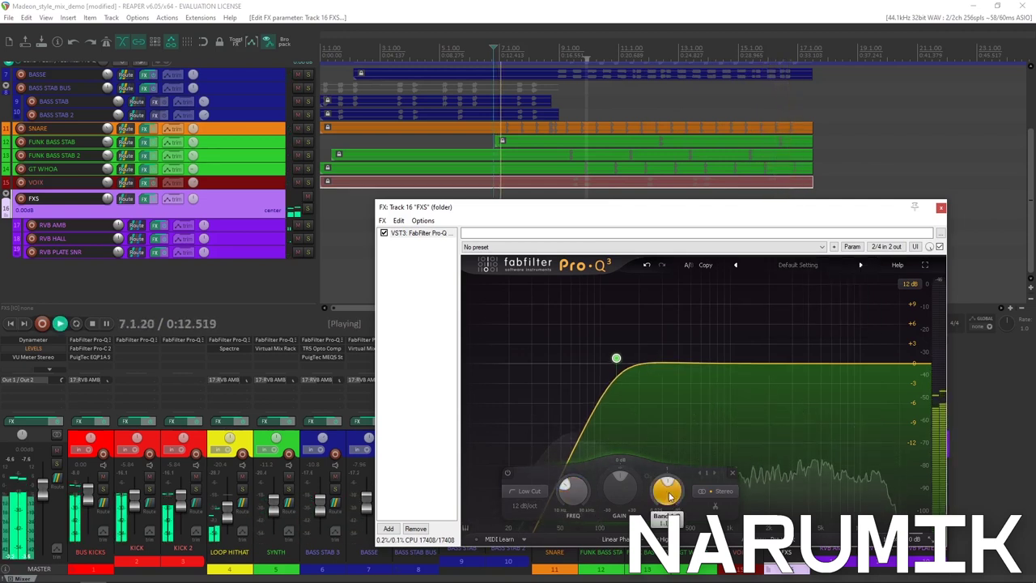
Fine-tune the low cut to about 111 Hz with a Q of 1.097 and compare the mix with Pro-Q 3 bypassed
drag(670, 497, 669, 492)
drag(574, 497, 576, 506)
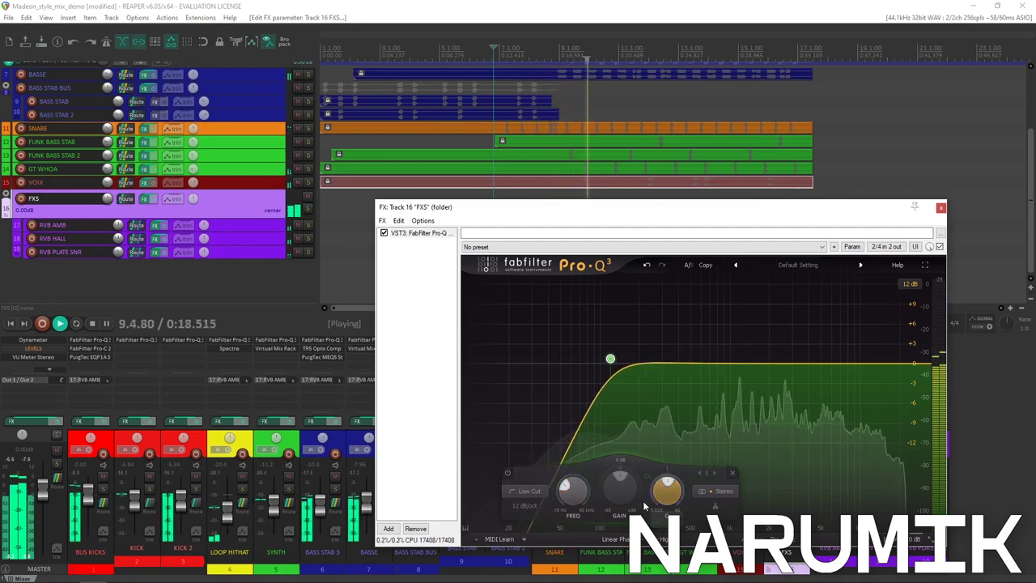
scroll(572, 491, down, 1)
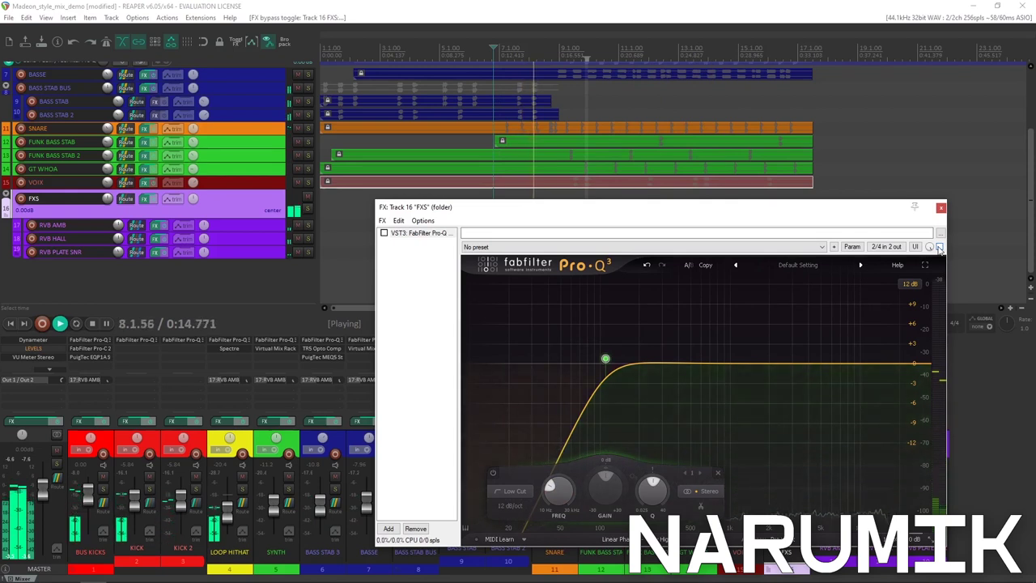
click(939, 247)
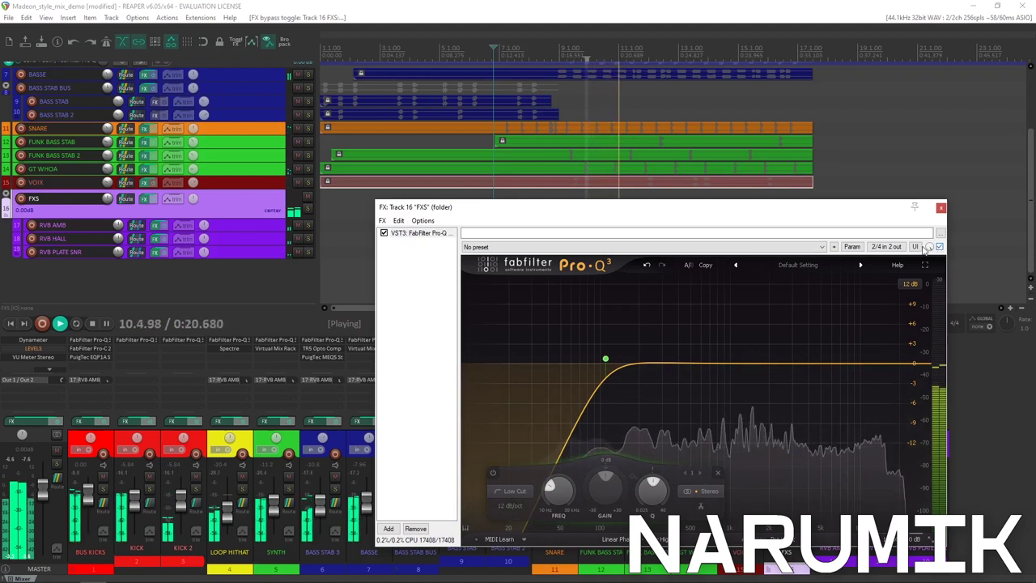
key(space)
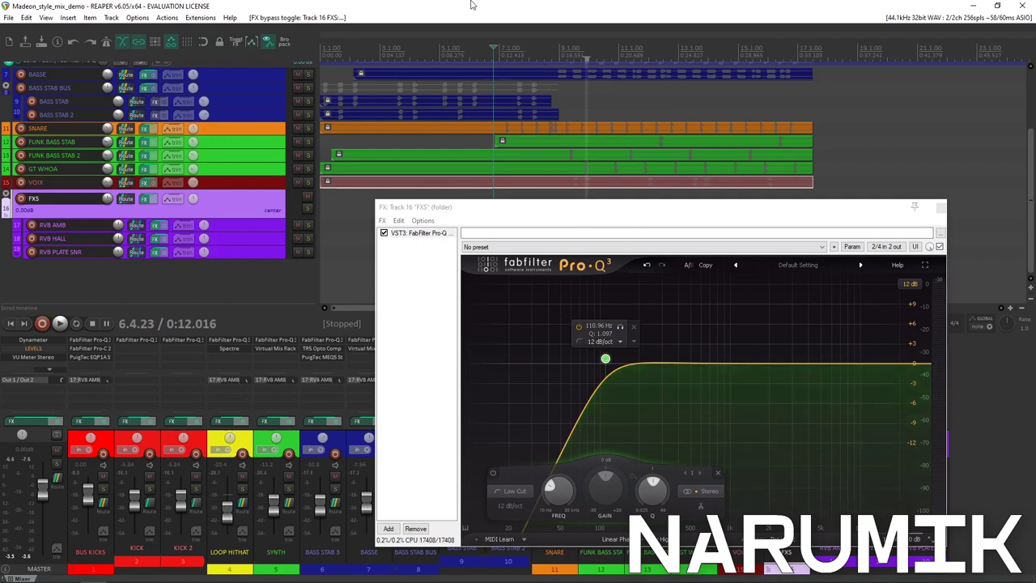
Set the 111 Hz low cut's stereo placement to Mid and listen to the mix
click(611, 345)
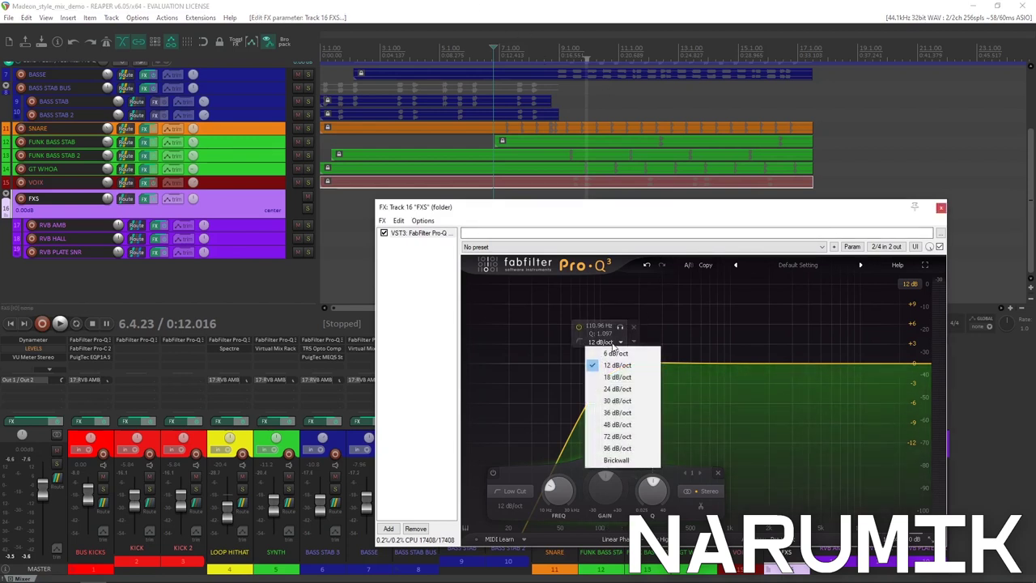
click(701, 492)
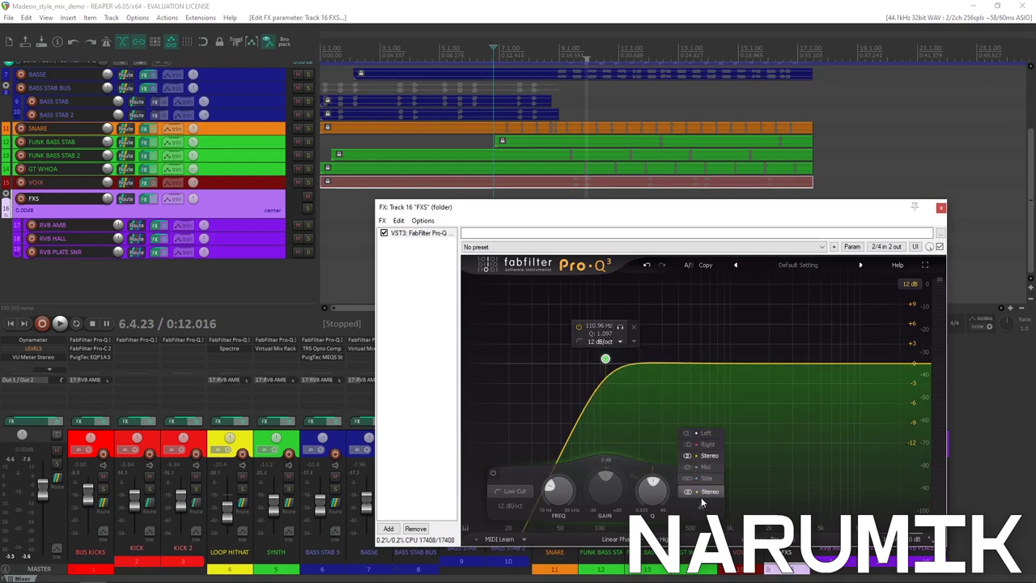
click(621, 327)
key(space)
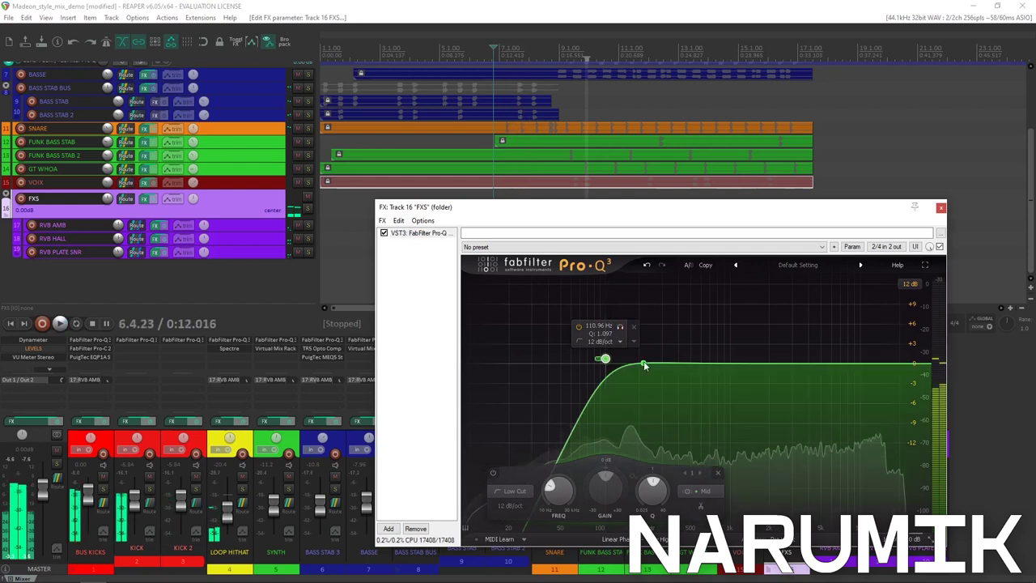
Add a second band at about 264 Hz and shape it as a 12 dB/oct low cut
click(654, 364)
right_click(653, 364)
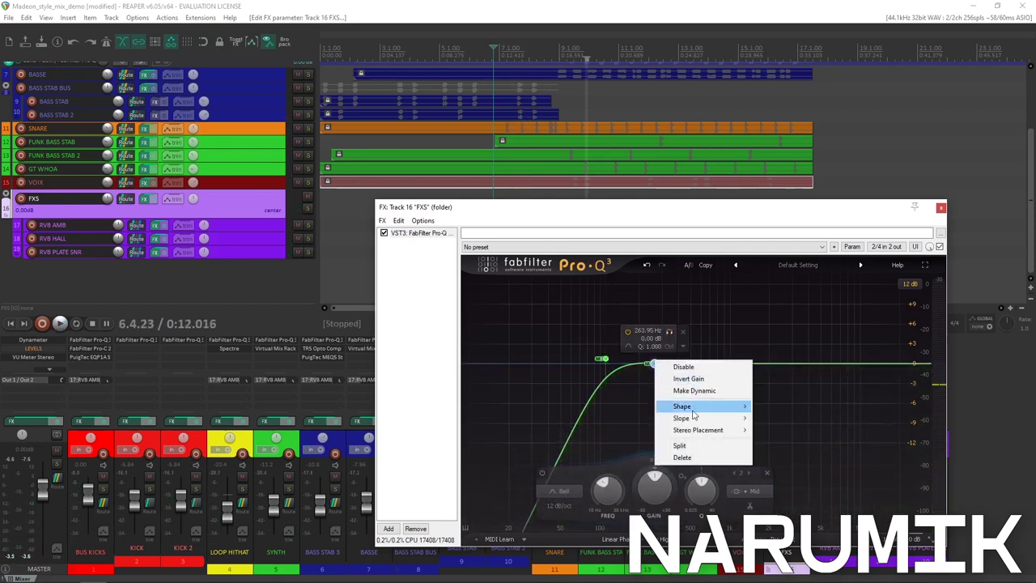
mouse_move(704, 418)
click(782, 432)
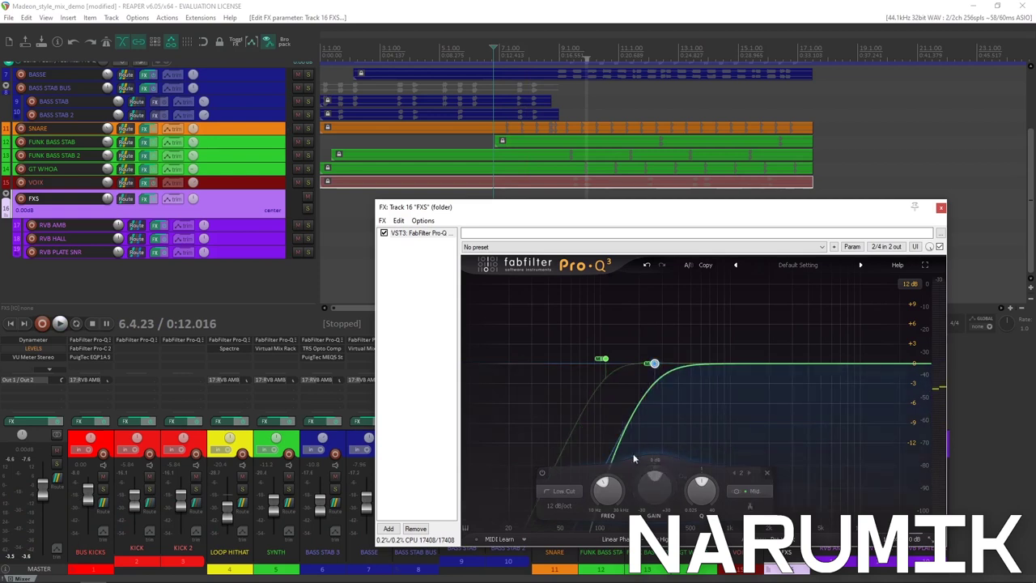
click(656, 347)
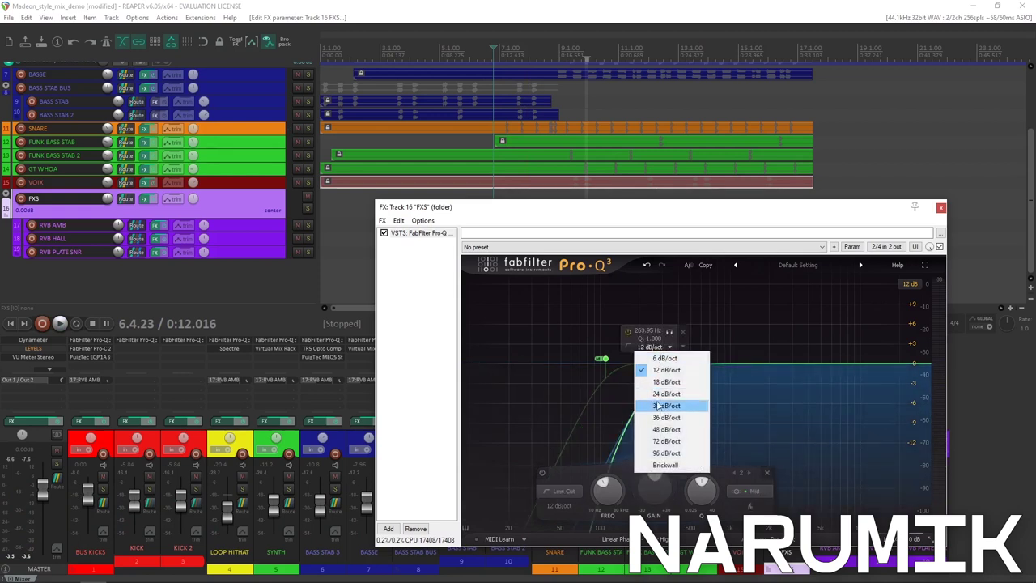
click(666, 347)
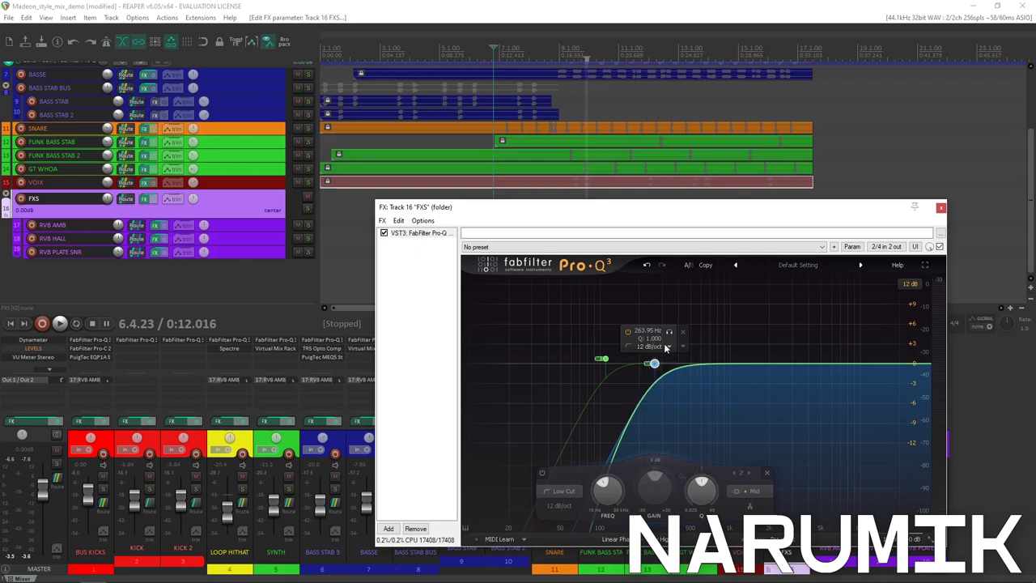
Place the second low cut on Side, tune it to about 192 Hz with a Q of 1.060, and save the project
right_click(653, 363)
mouse_move(700, 407)
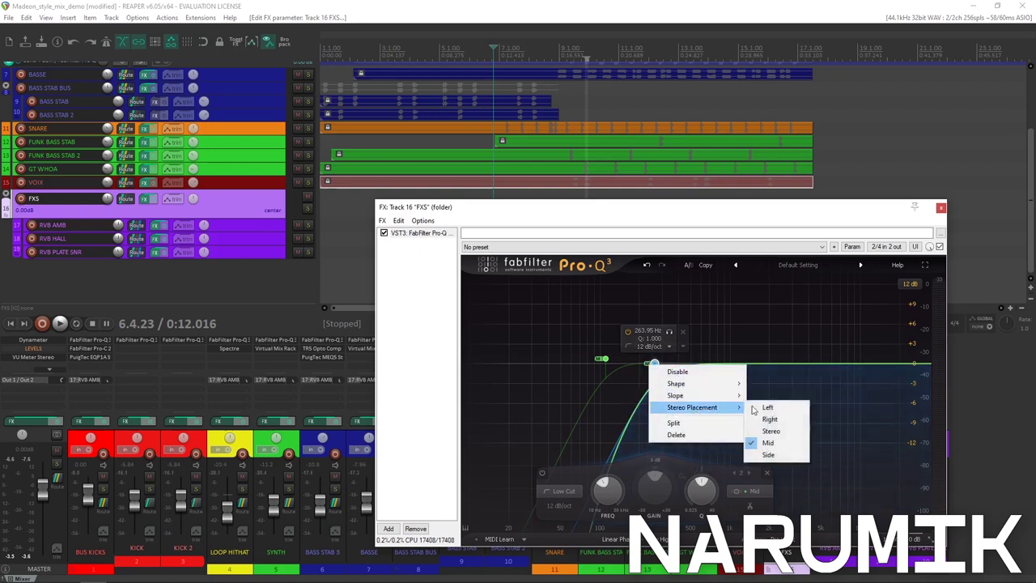
click(778, 454)
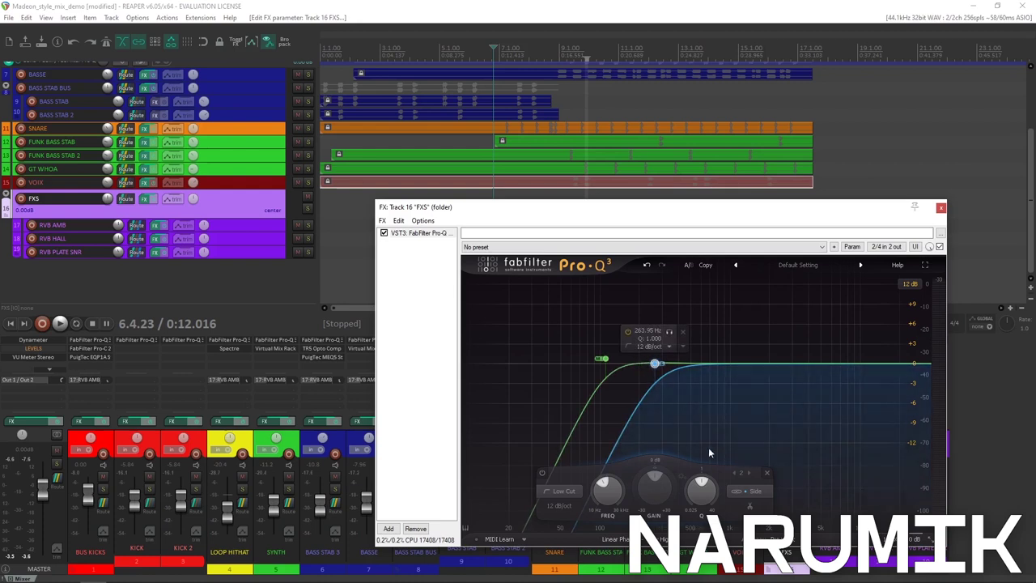
drag(706, 490, 707, 486)
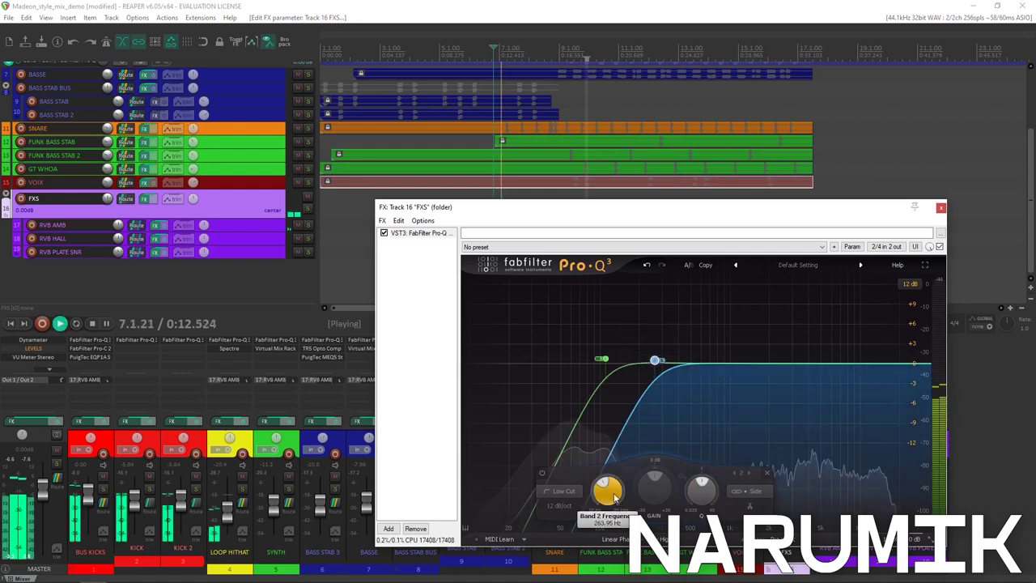
drag(610, 501, 596, 513)
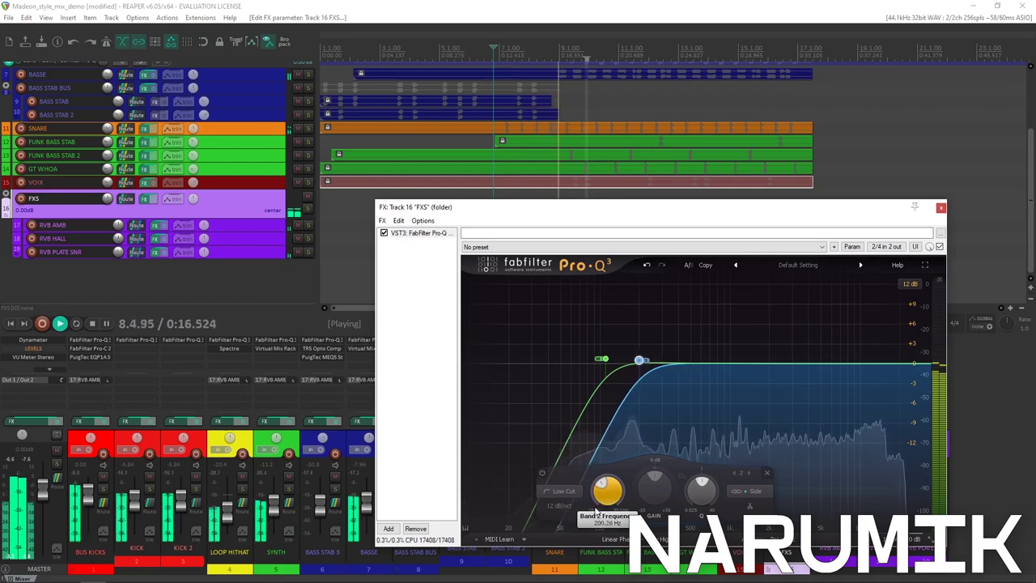
key(space)
click(606, 4)
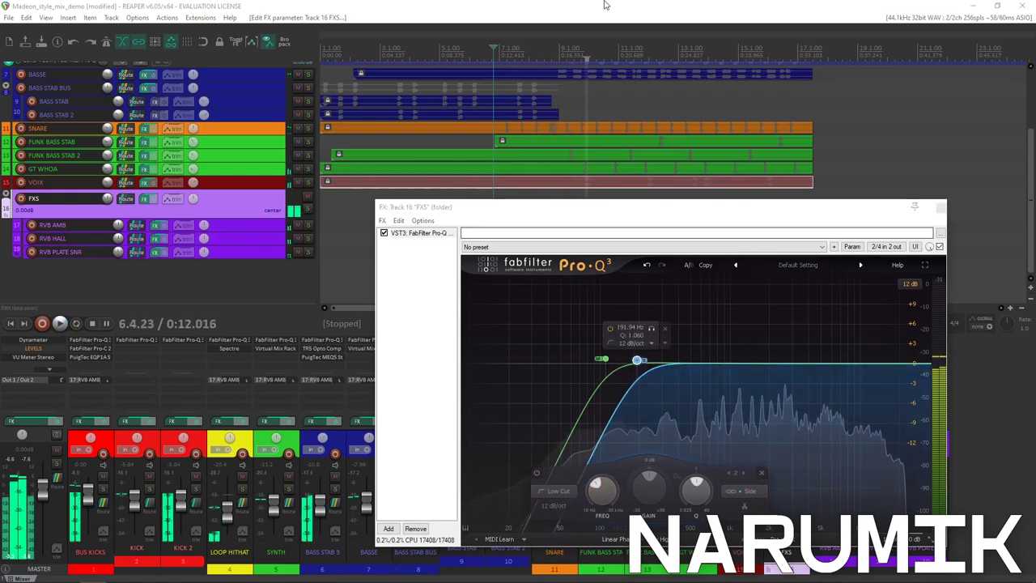
key(ctrl+s)
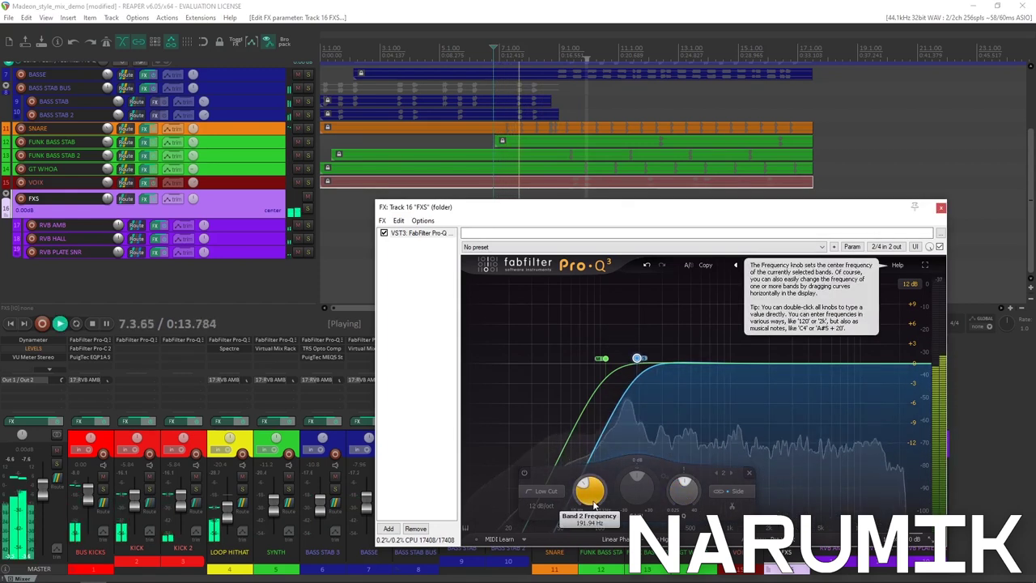
Lower the side low cut to about 153 Hz with a Q of 1.165 while listening to the mix
drag(592, 506, 595, 509)
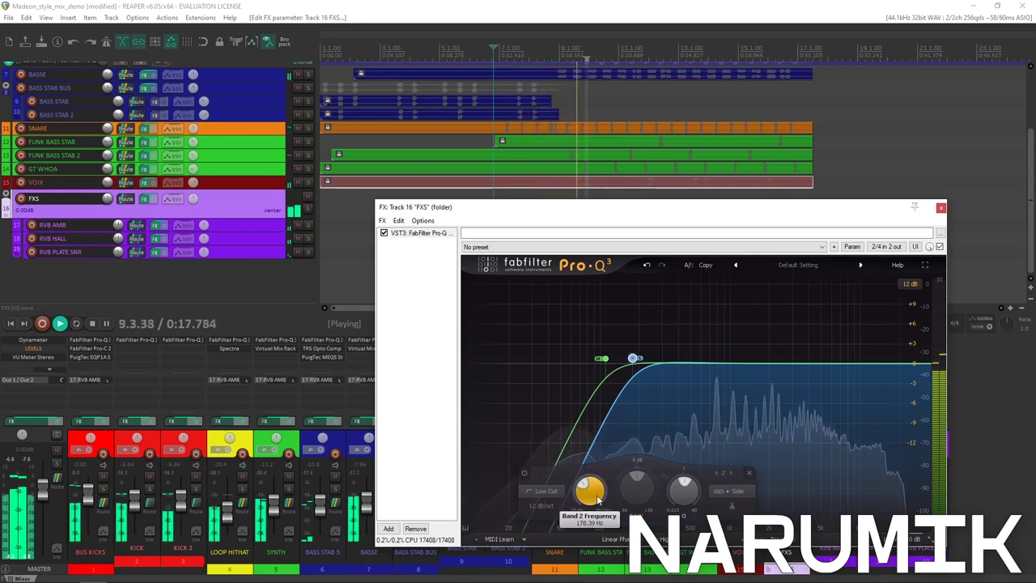
drag(600, 498, 600, 502)
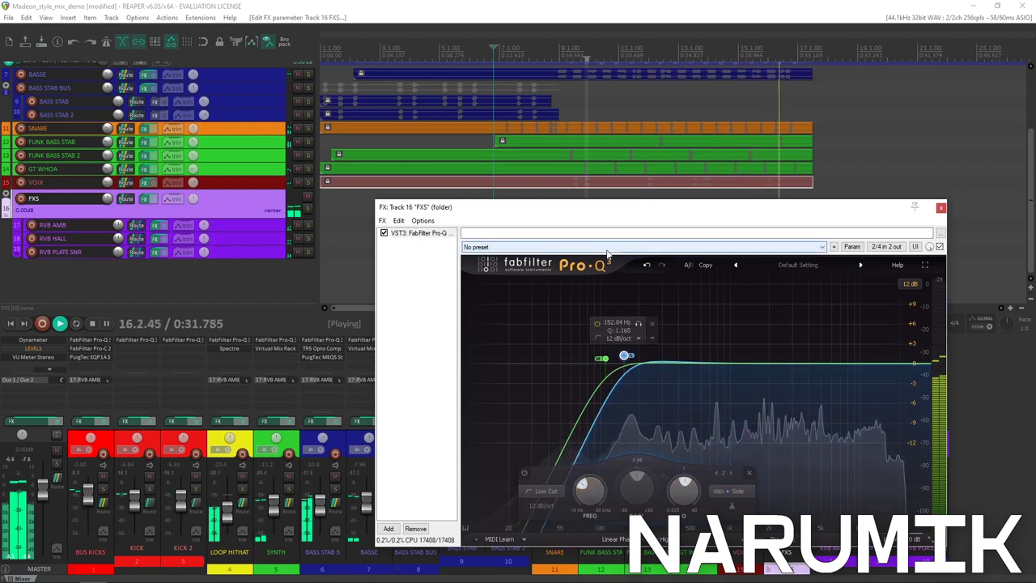
key(space)
key(space)
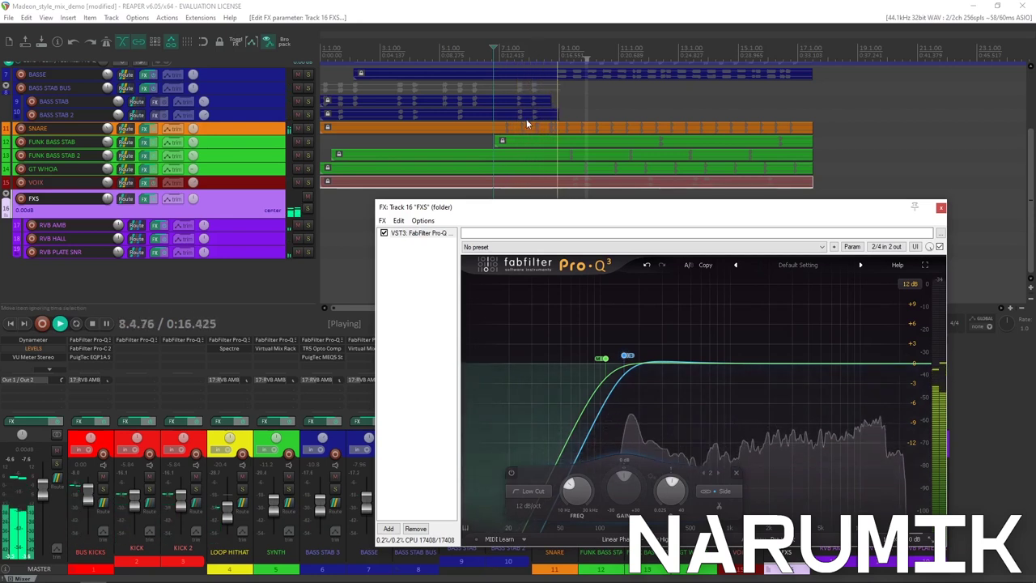
key(space)
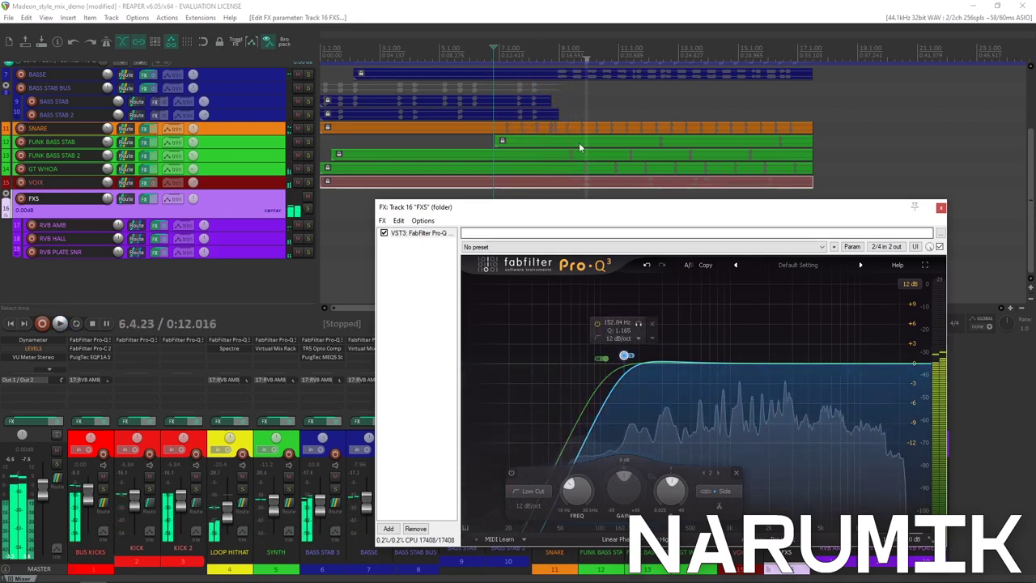
Add a boosted bell band at about 214 Hz and set its stereo placement to Stereo
double_click(634, 384)
drag(634, 385, 643, 319)
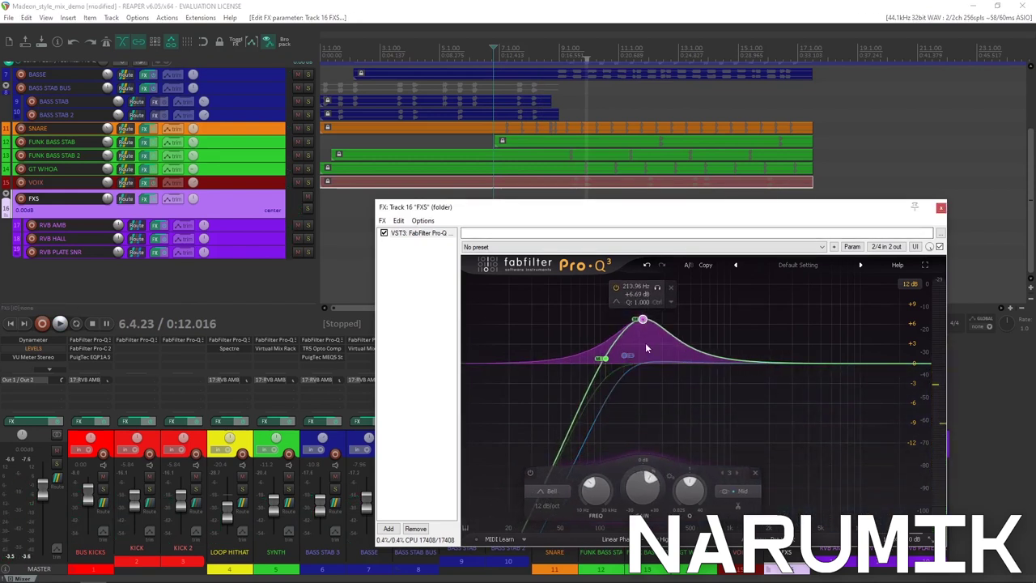
right_click(642, 320)
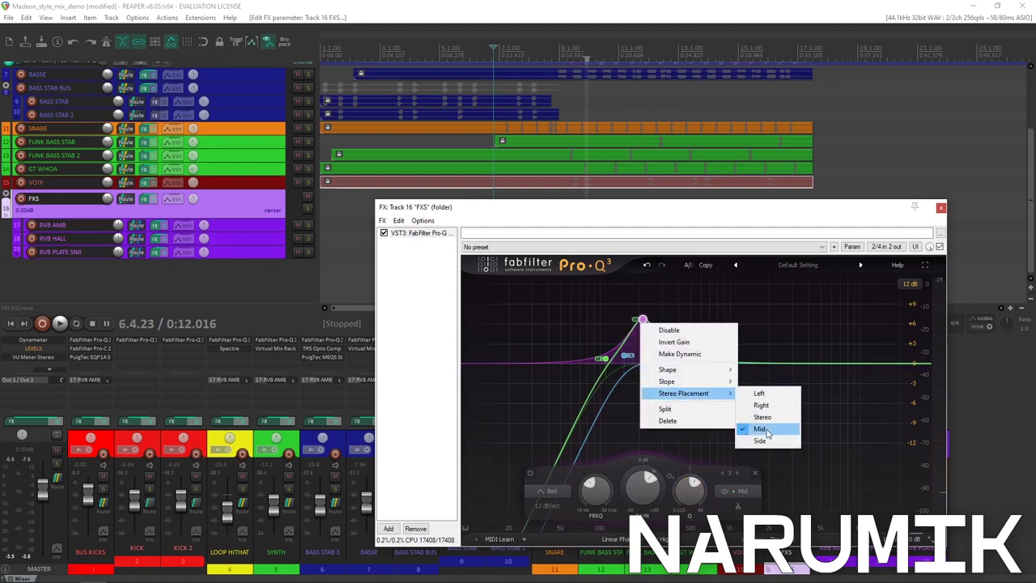
click(763, 418)
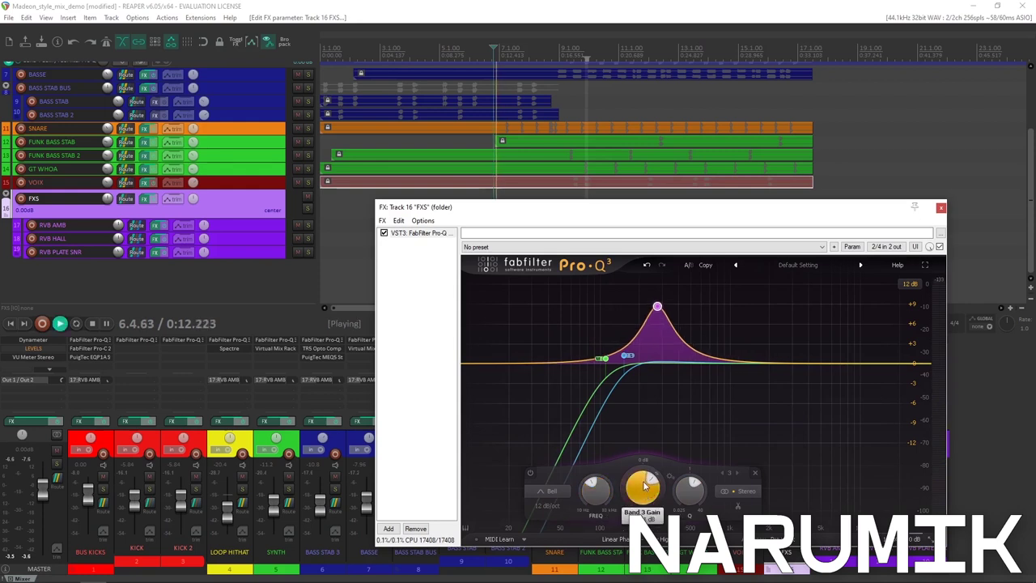
Sweep the bell band during playback and turn it into a cut of about -1.4 dB at 182 Hz with a Q of 1.880
drag(645, 486, 650, 473)
drag(599, 495, 644, 524)
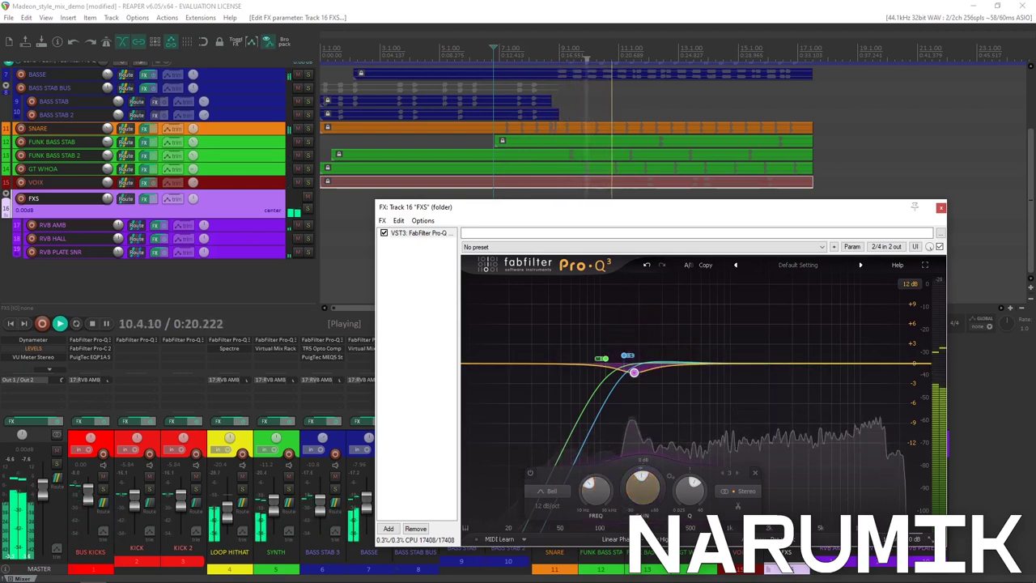
key(space)
Set the side low cut's Q to 1.131 and the mid low cut's Q to 1.065
click(625, 356)
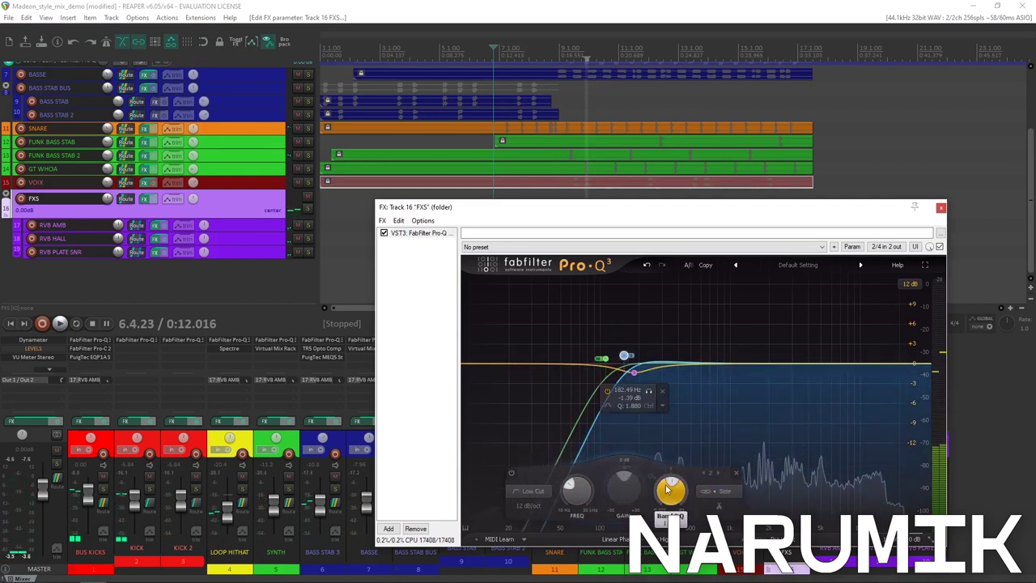
click(614, 382)
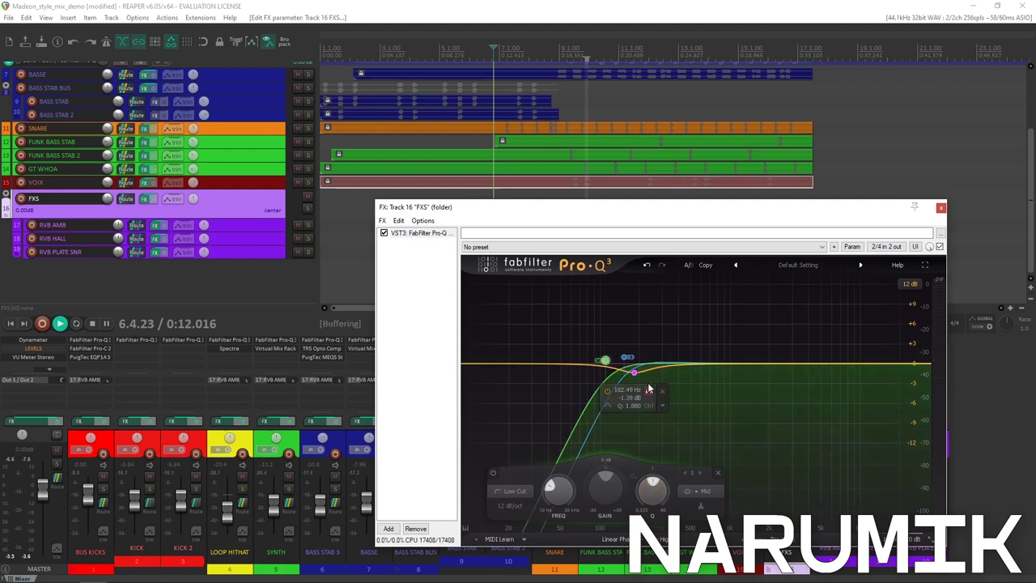
key(space)
Fine-tune the bell band to a slightly lower and deeper cut while listening, and save the project
click(634, 372)
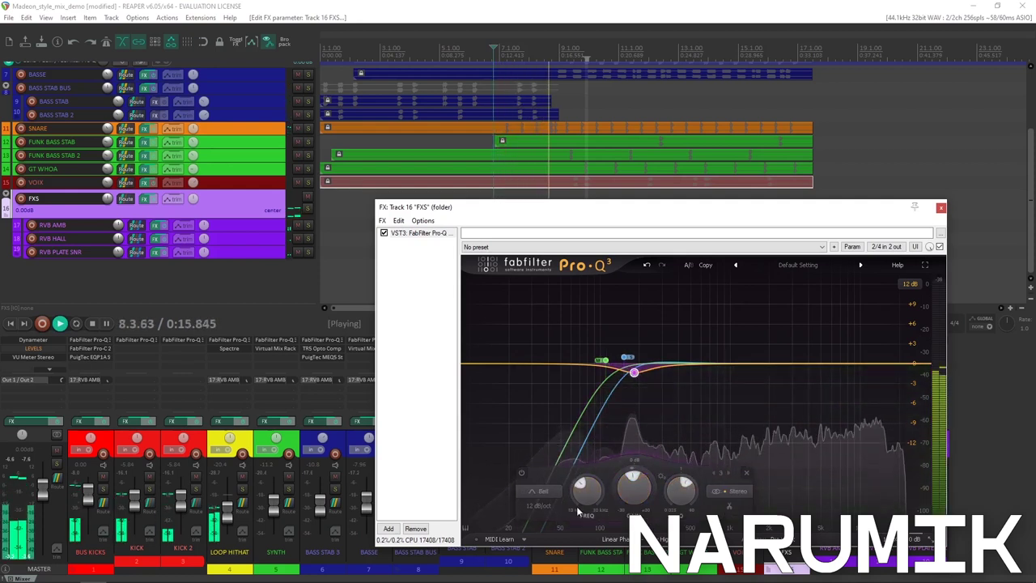
drag(588, 495, 638, 504)
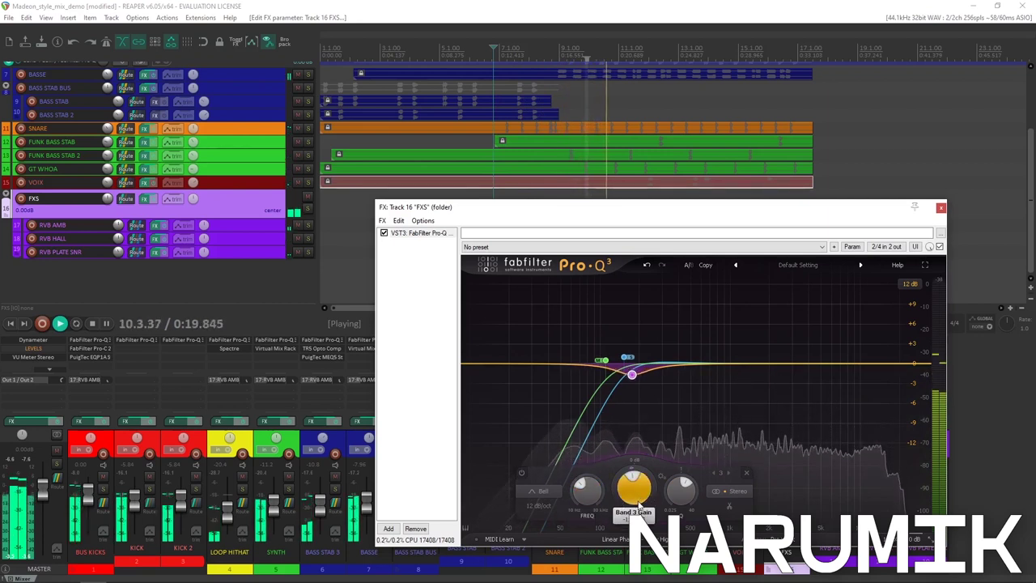
drag(677, 495, 675, 490)
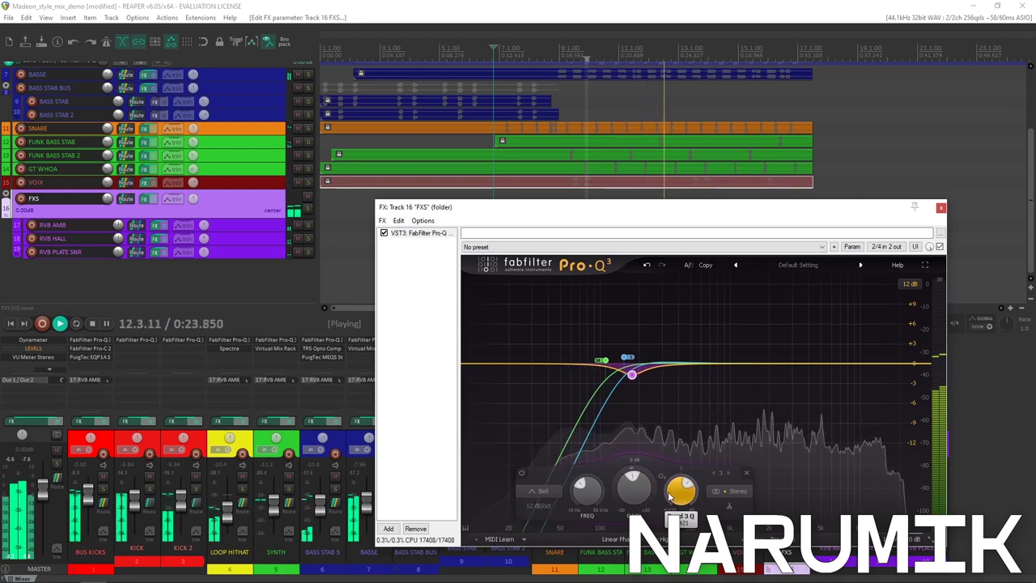
mouse_move(662, 483)
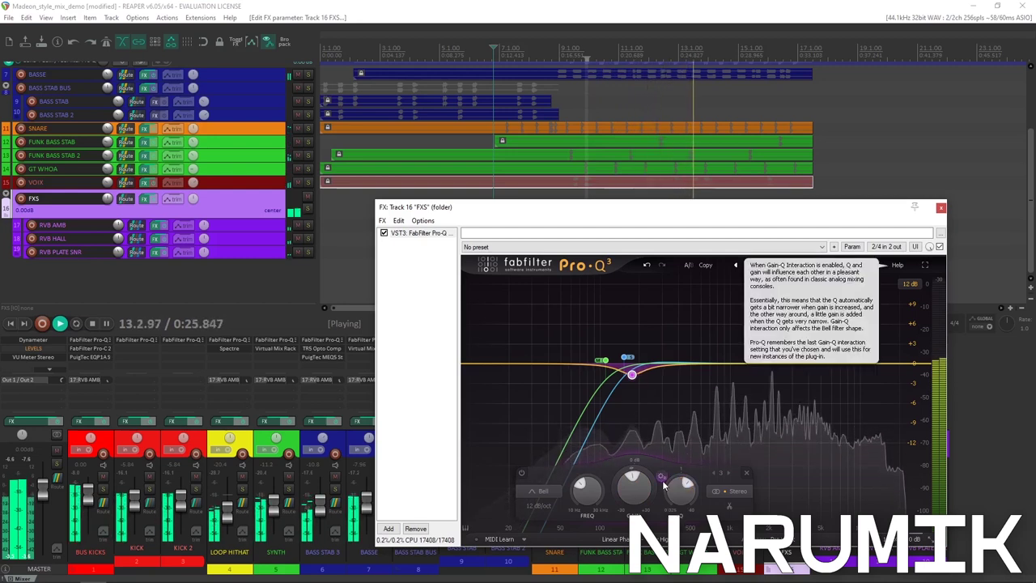
click(576, 8)
key(ctrl+s)
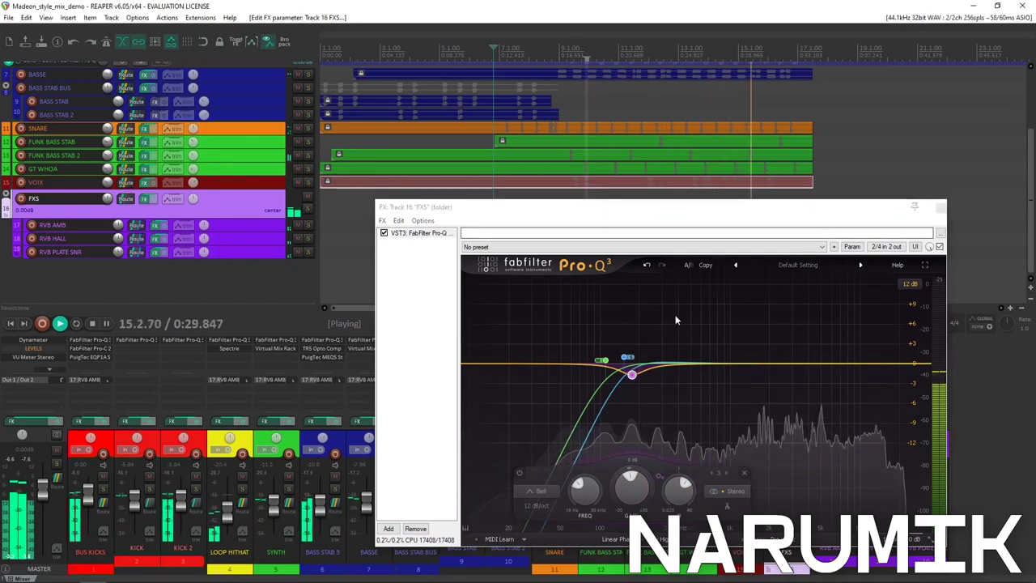
Add a fourth band at about 7867 Hz and shape it as a 6 dB/oct high cut
key(space)
click(847, 365)
right_click(847, 366)
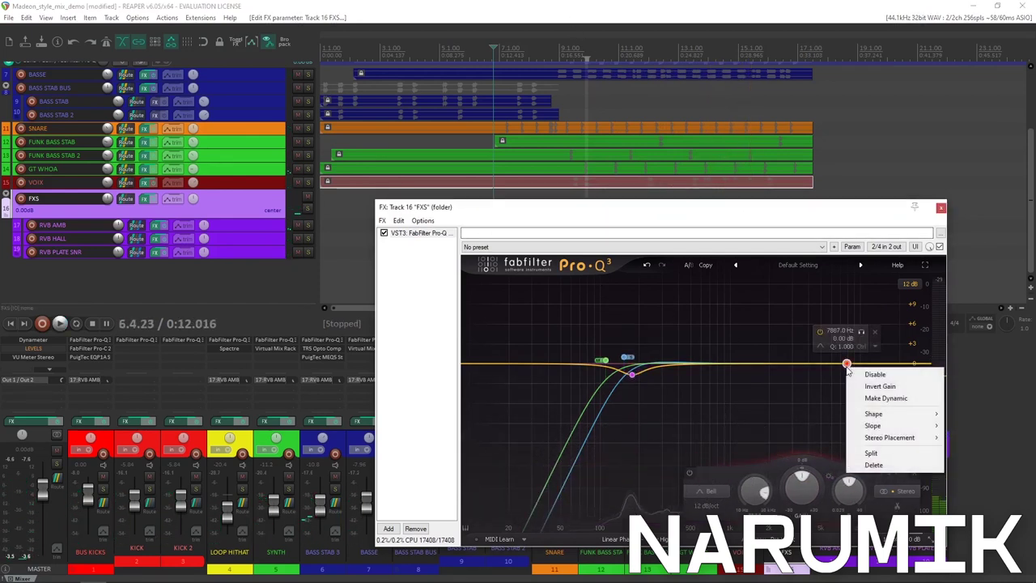
mouse_move(874, 416)
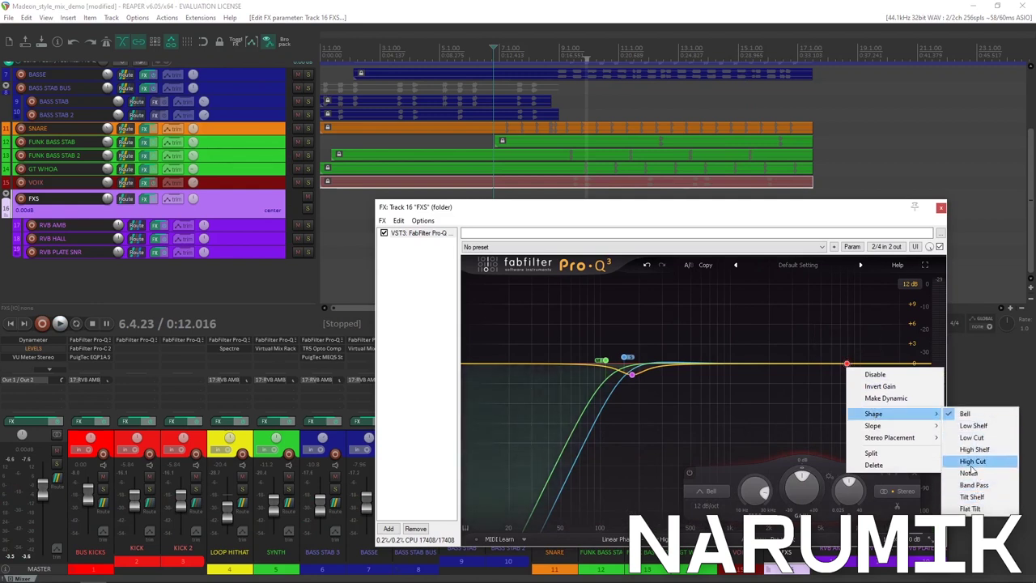
click(971, 461)
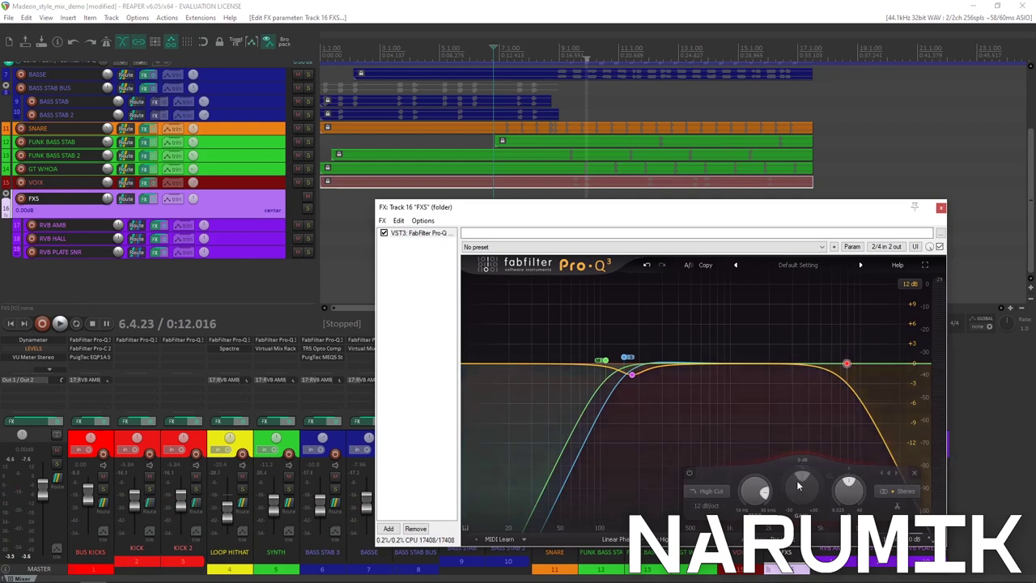
click(712, 504)
click(720, 399)
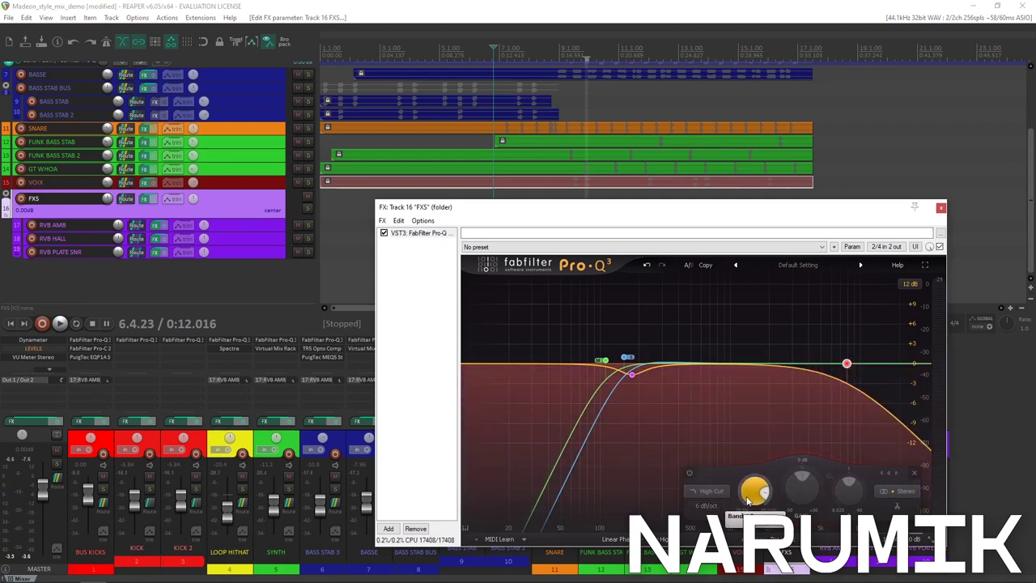
Raise the high cut to about 11453 Hz while listening to the mix, and save the project
drag(754, 499, 773, 492)
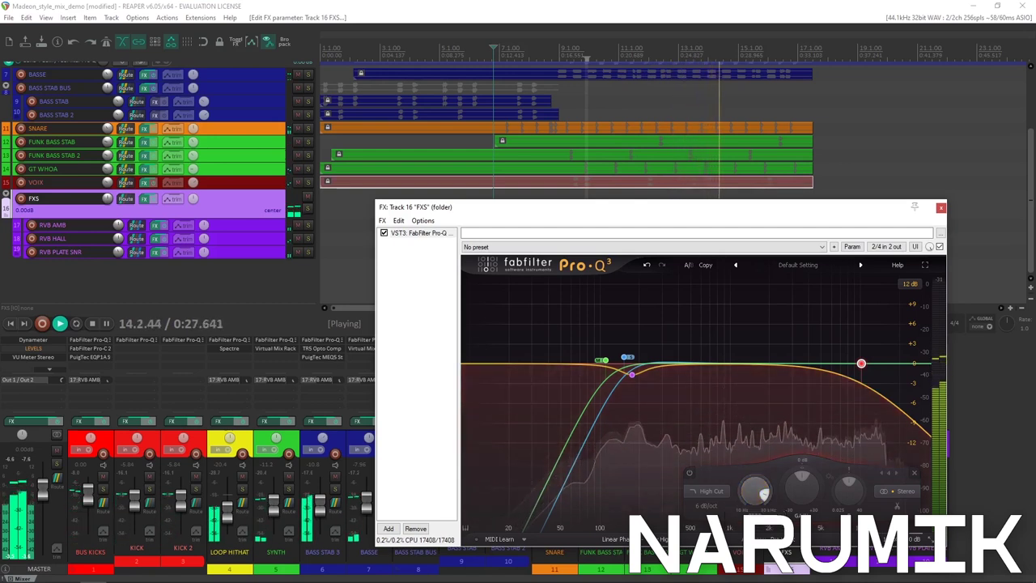
scroll(761, 491, up, 1)
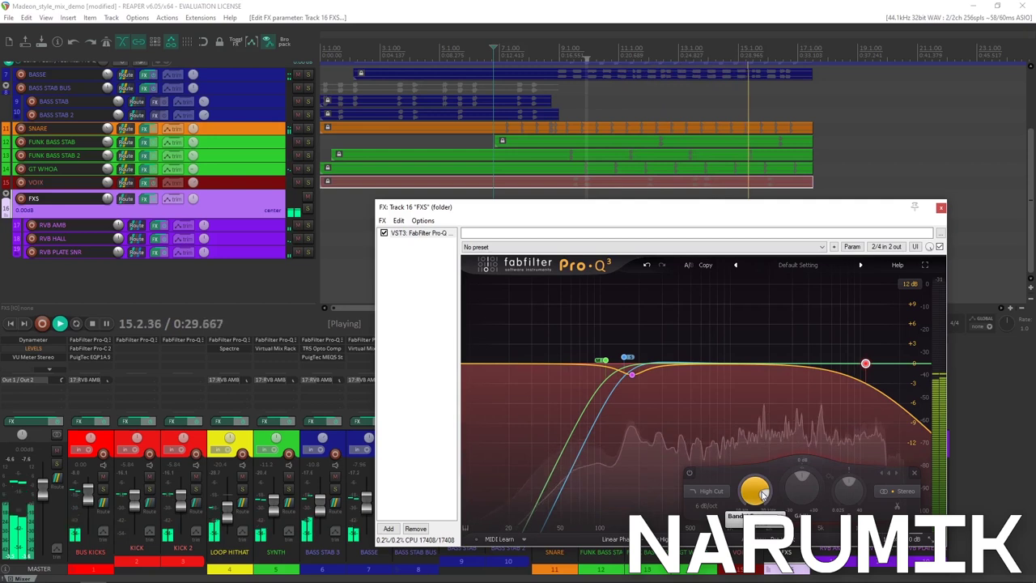
scroll(764, 494, up, 1)
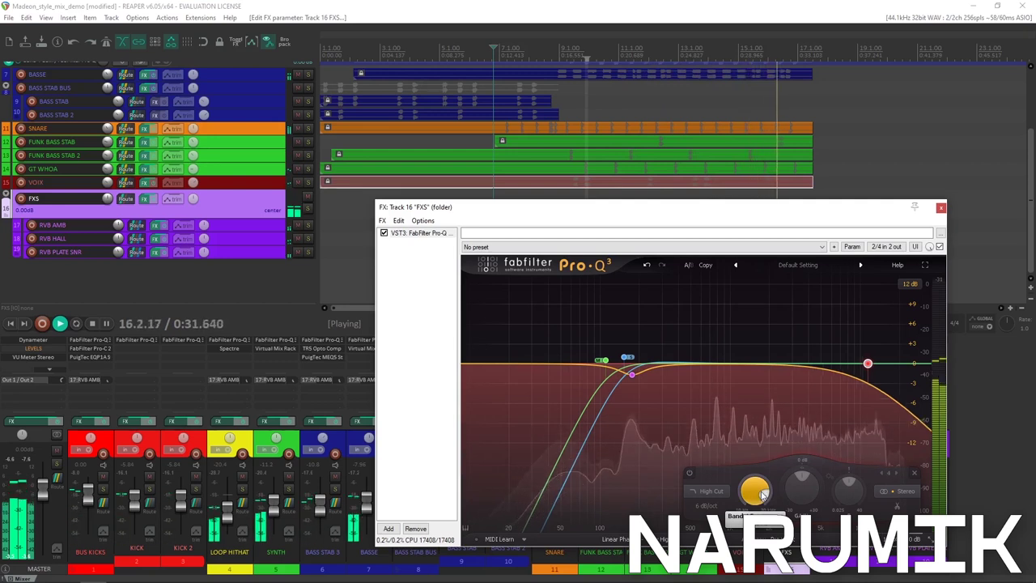
key(space)
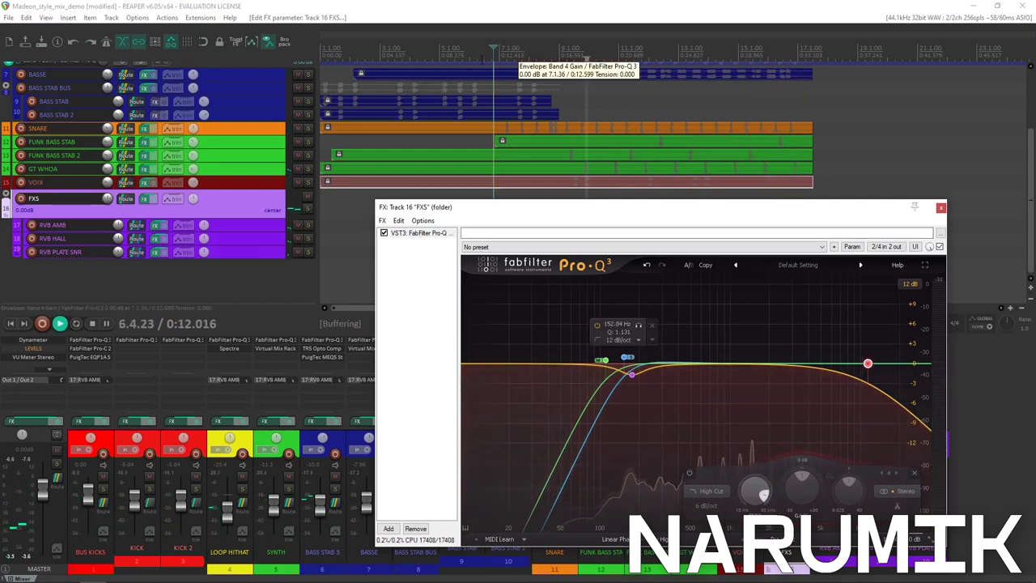
key(space)
key(space)
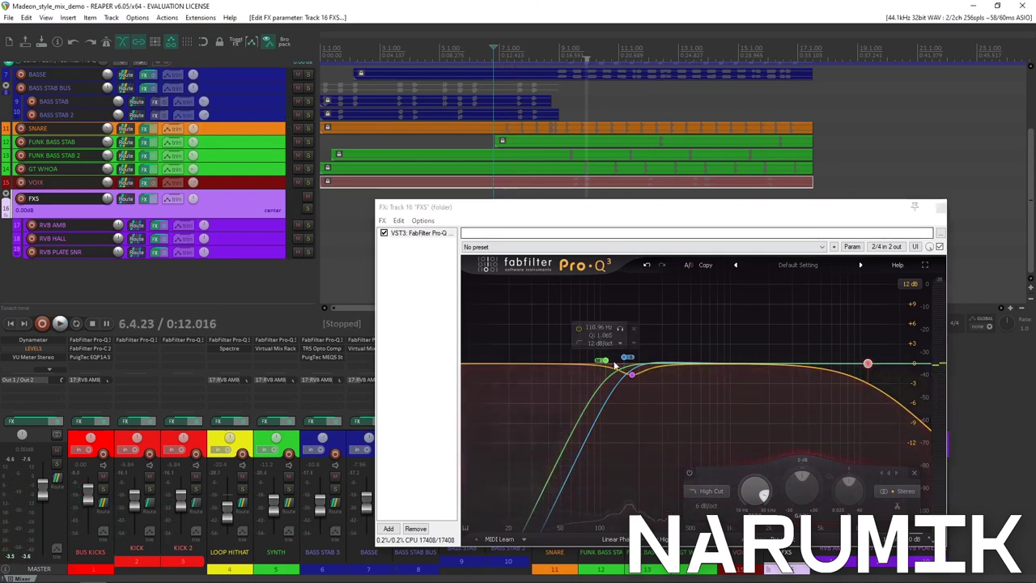
Keep the high cut at 6 dB/oct, set its stereo placement to Mid and listen to the mix
click(868, 346)
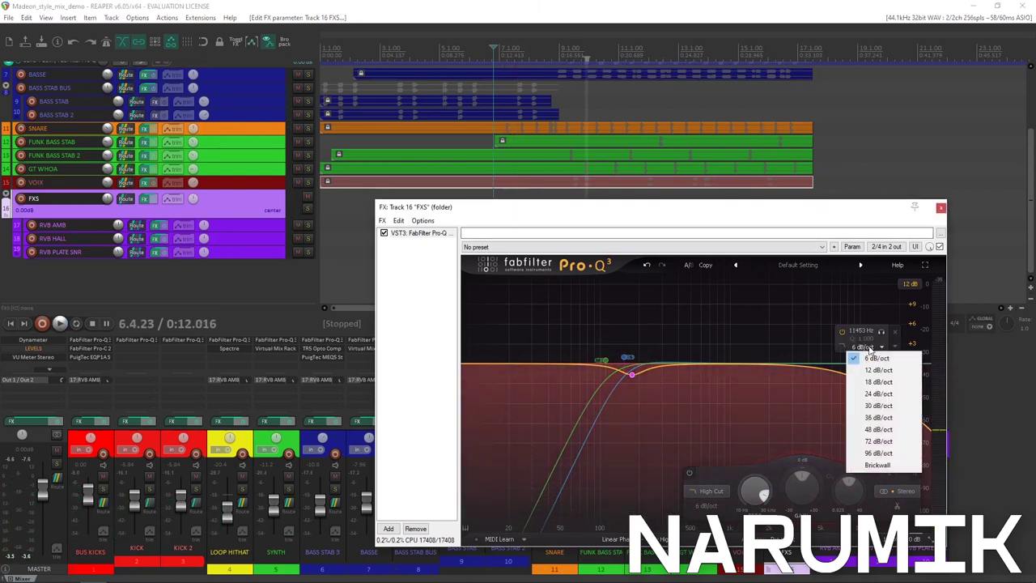
click(864, 346)
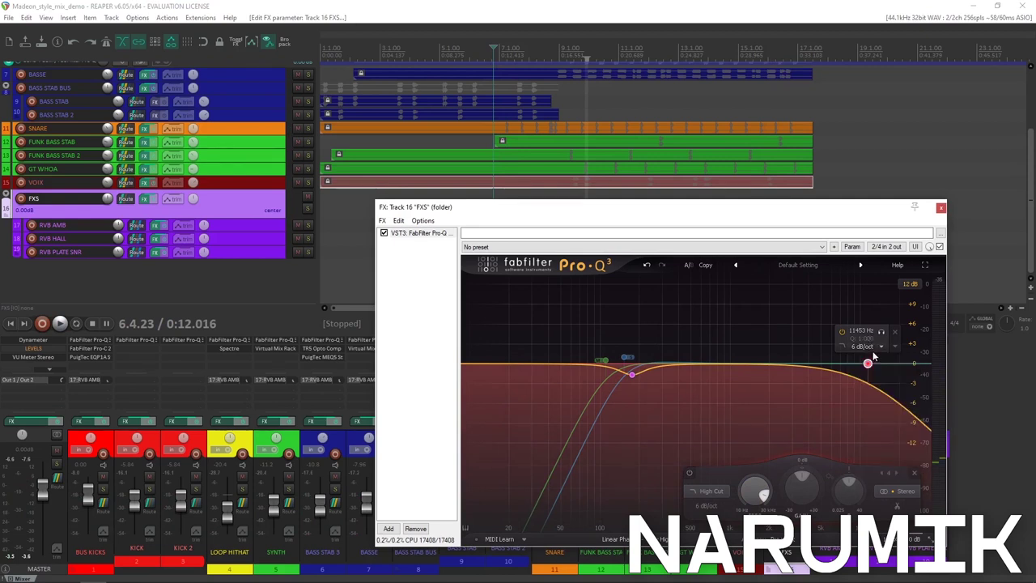
right_click(869, 365)
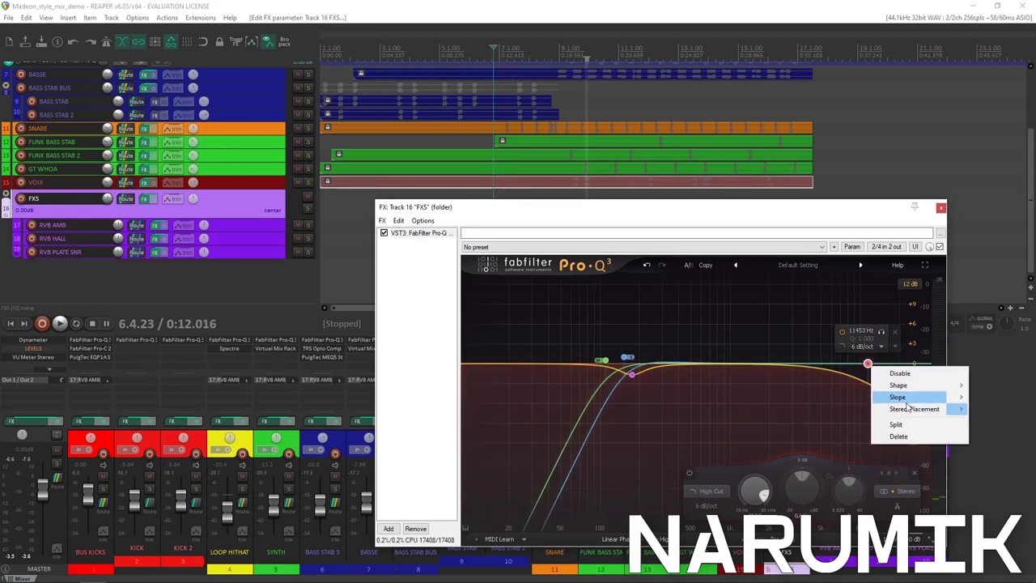
mouse_move(899, 414)
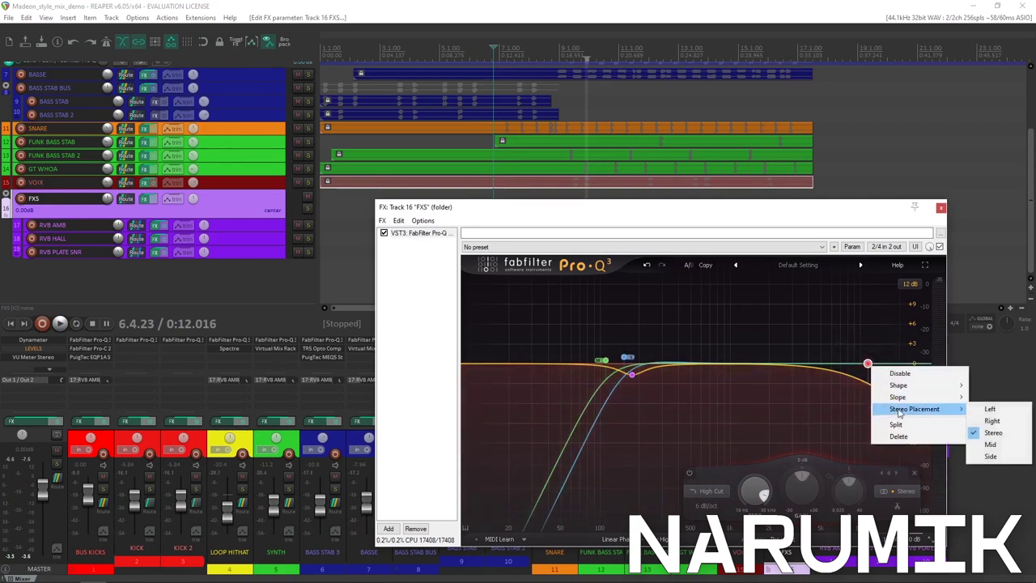
click(991, 445)
key(space)
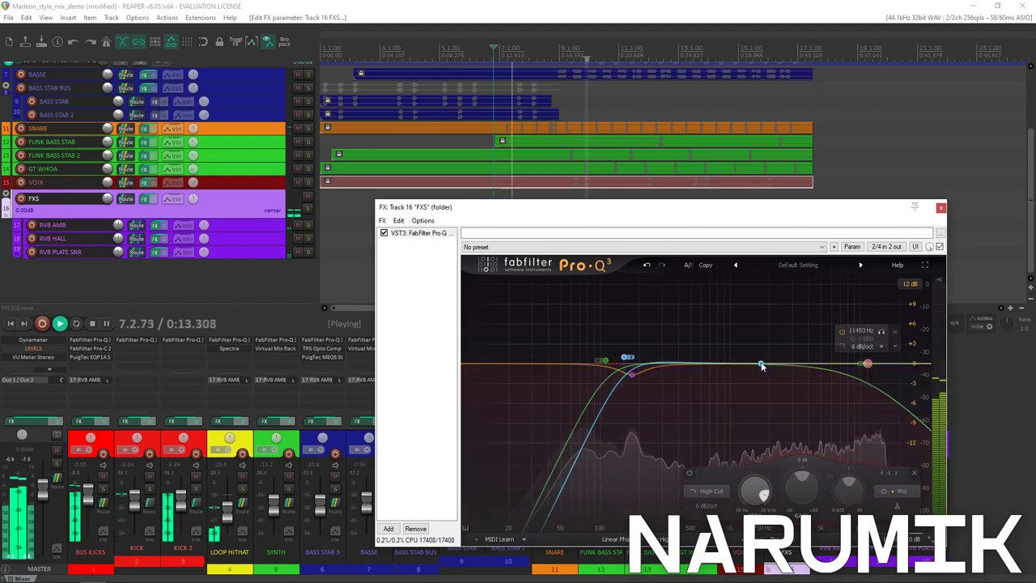
Add a fifth EQ band, shape it as a high shelf and pull it down into a slight treble cut
right_click(761, 366)
mouse_move(815, 410)
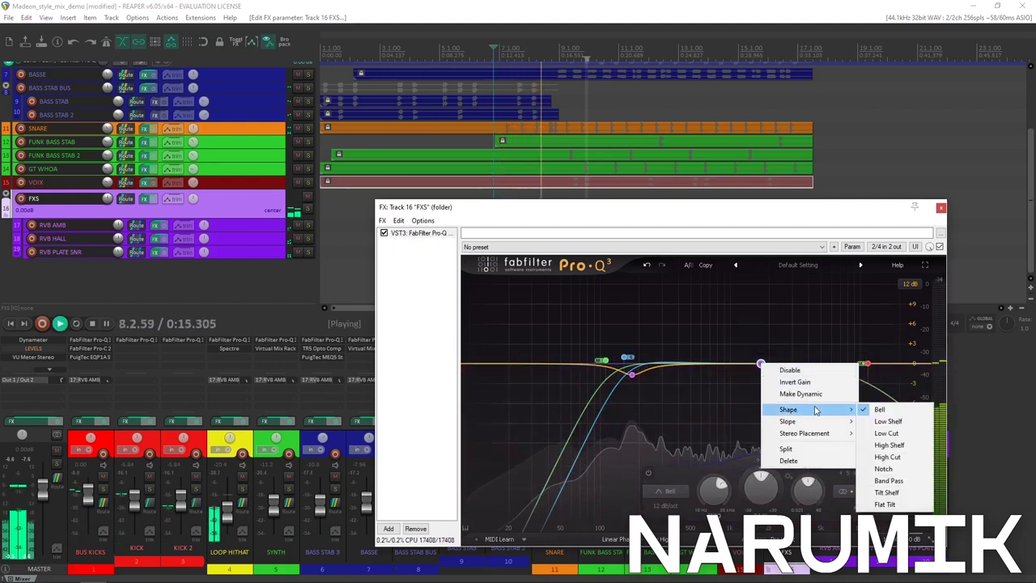
click(889, 445)
key(space)
drag(766, 366, 802, 377)
Set the high shelf's stereo placement to Side, shift it to about 10602 Hz and -1.55 dB, and listen to the mix
right_click(801, 374)
mouse_move(847, 418)
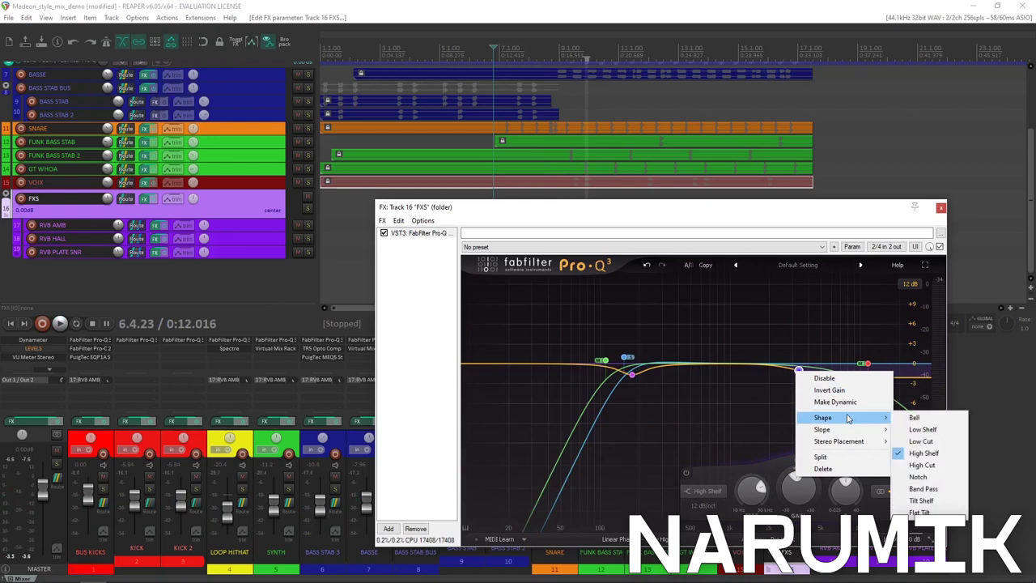
mouse_move(836, 448)
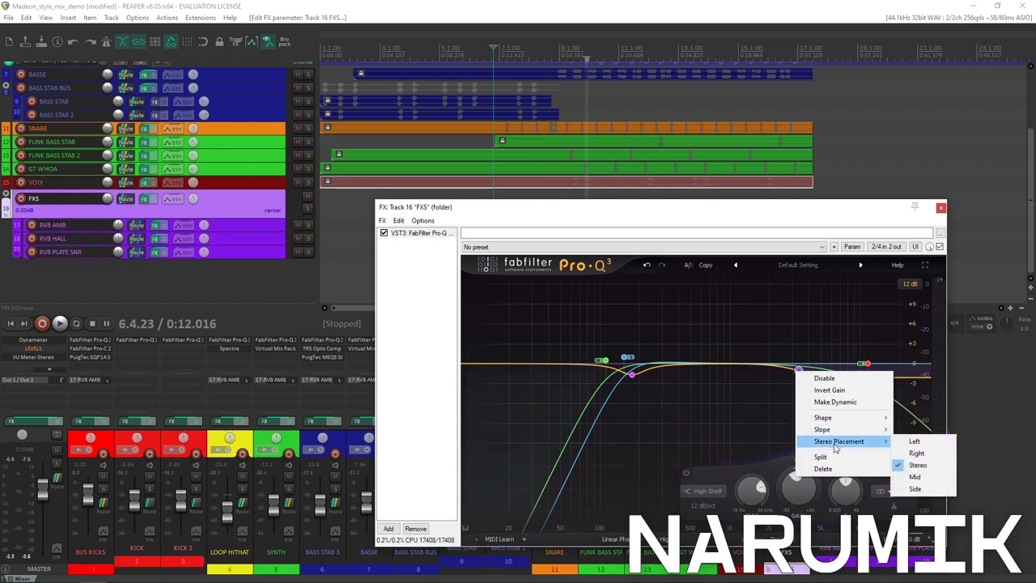
click(916, 488)
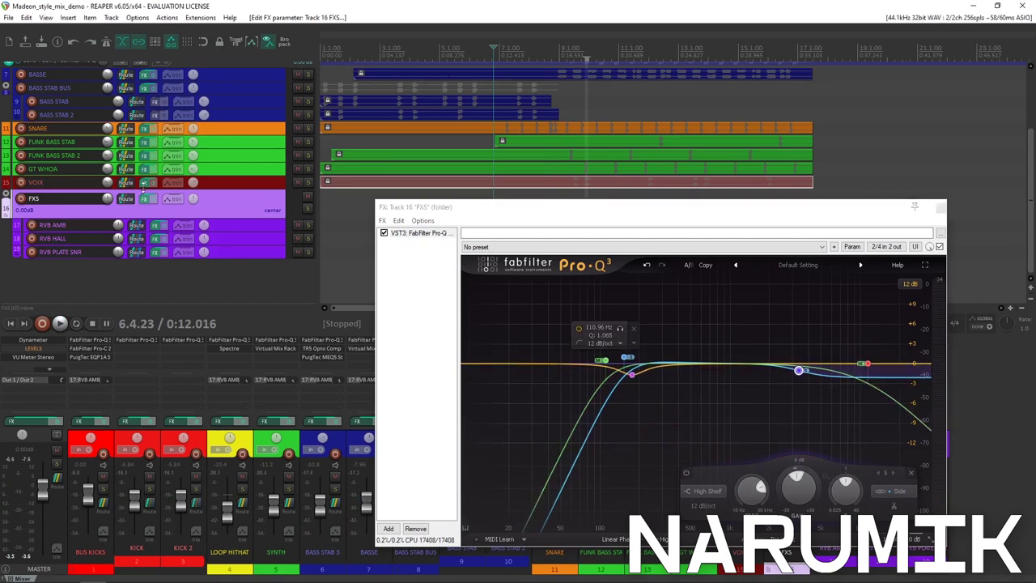
drag(799, 374, 865, 376)
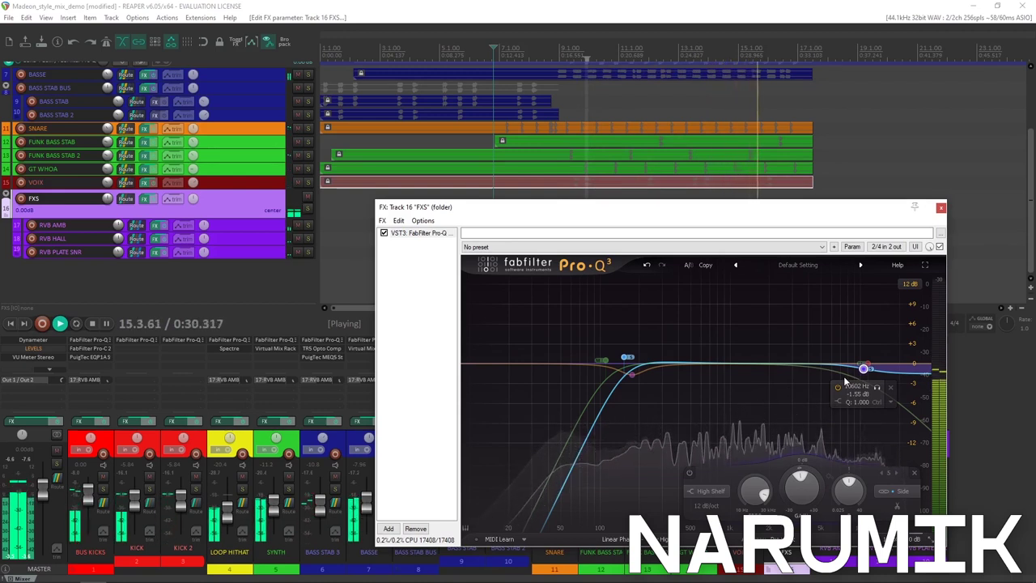
key(space)
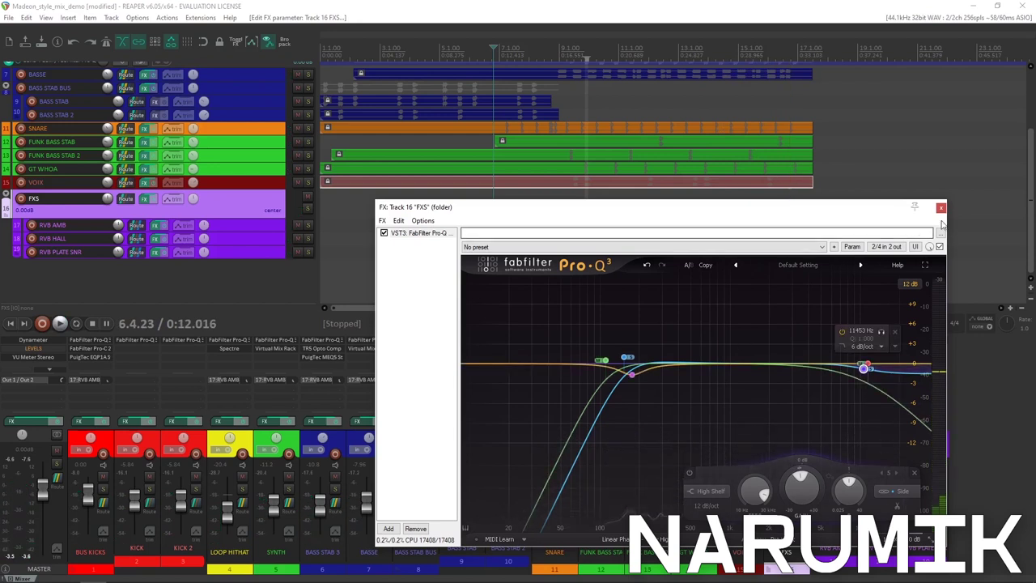
Solo the FXS folder track and insert the VST3 Dorrough Stereo meter after its EQ
click(941, 208)
key(space)
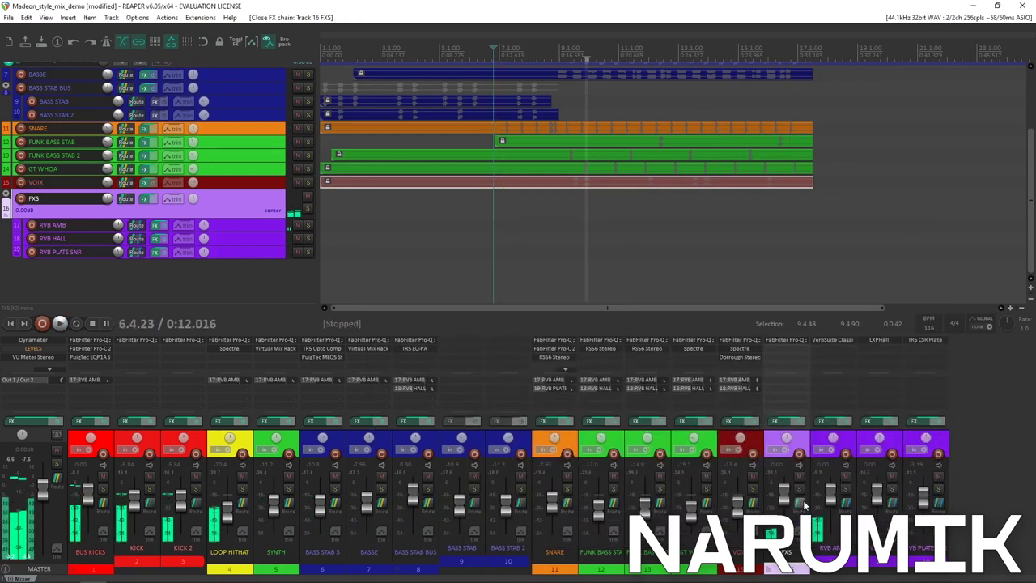
click(799, 489)
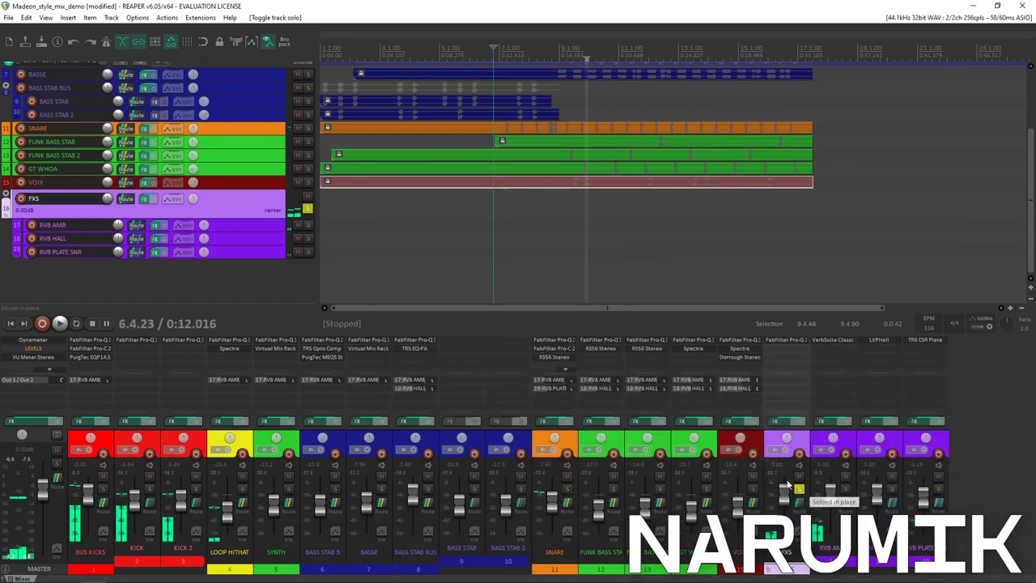
double_click(777, 347)
scroll(463, 415, down, 7)
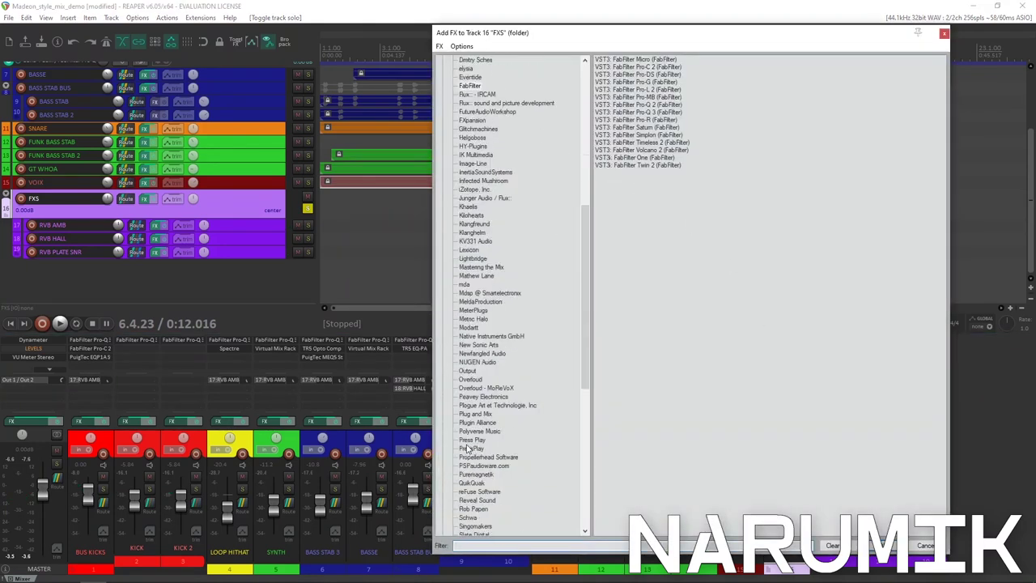
scroll(560, 369, up, 15)
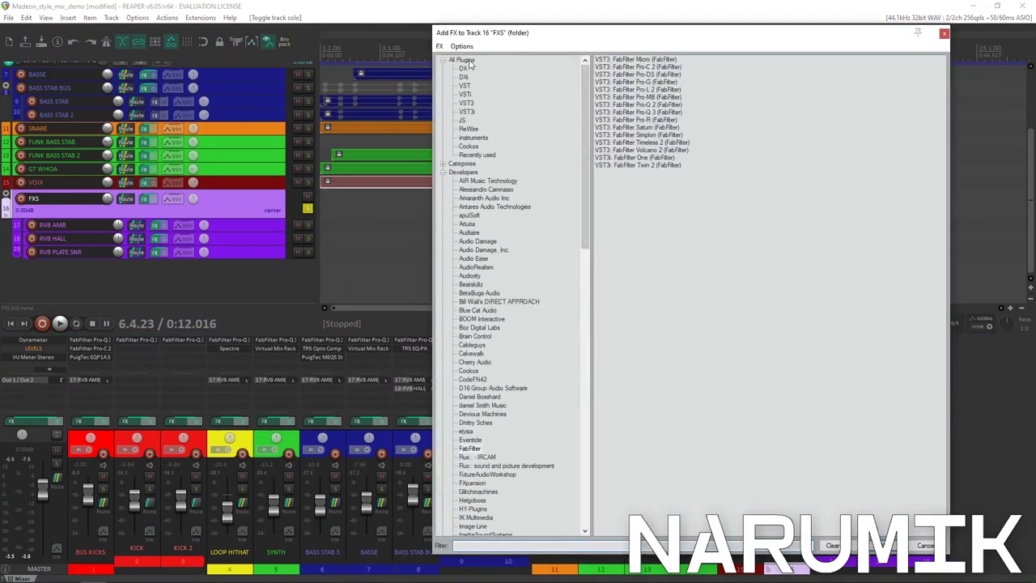
key(BackSpace)
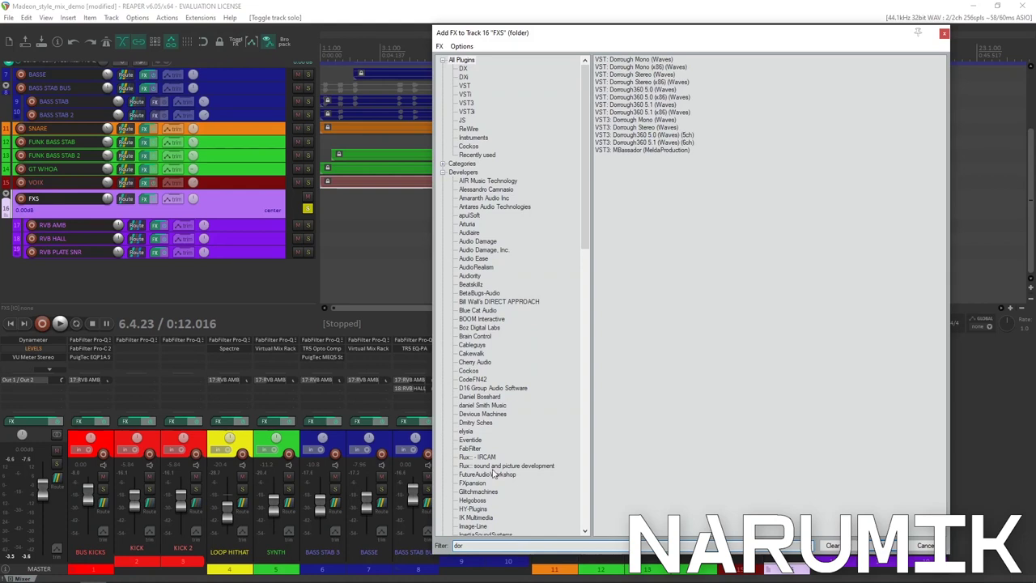
double_click(659, 129)
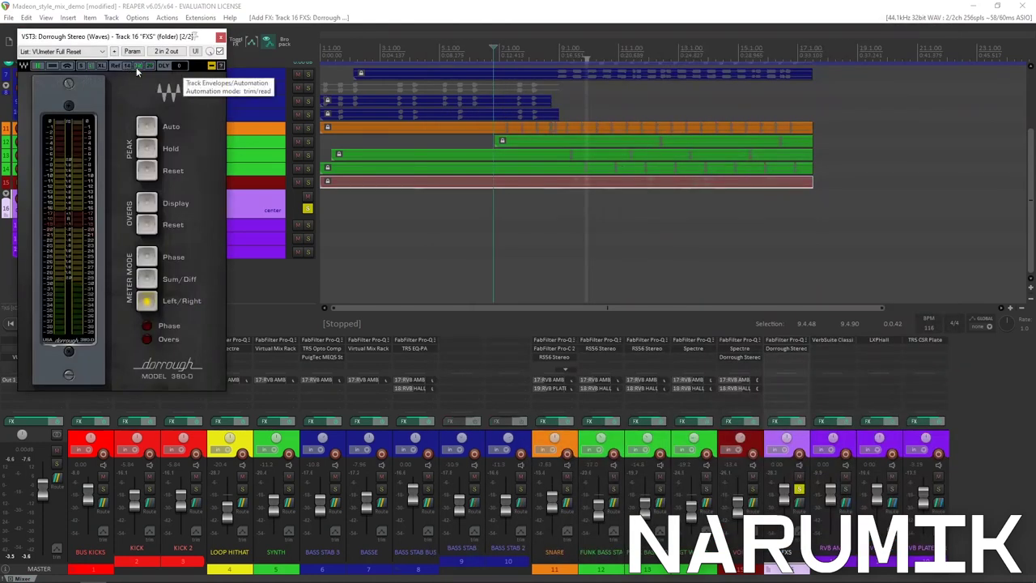
Enlarge the Dorrough meter, open Pro-Q 3 in its own window, and arrange both while playing the soloed reverbs
click(102, 67)
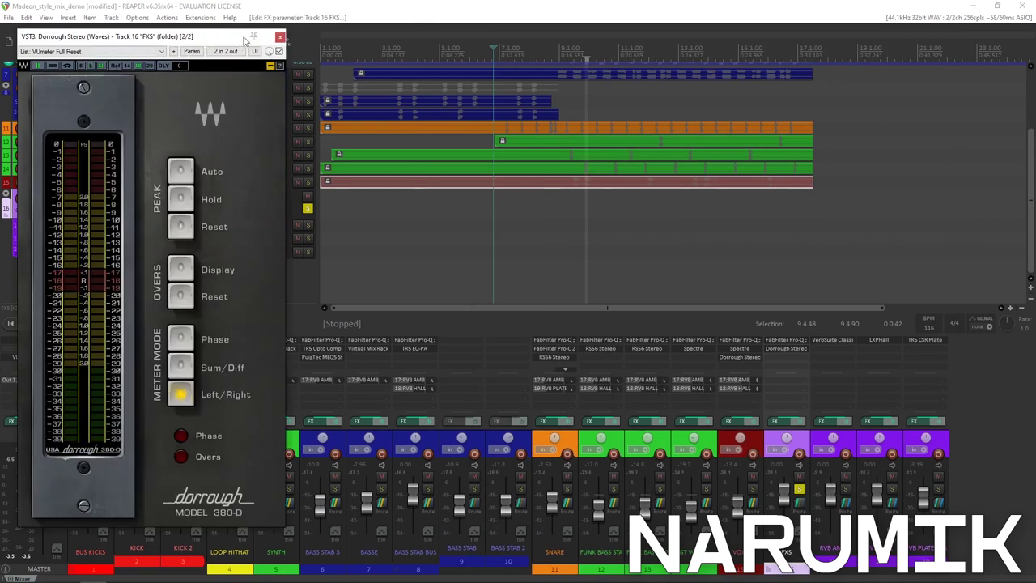
drag(245, 37, 291, 69)
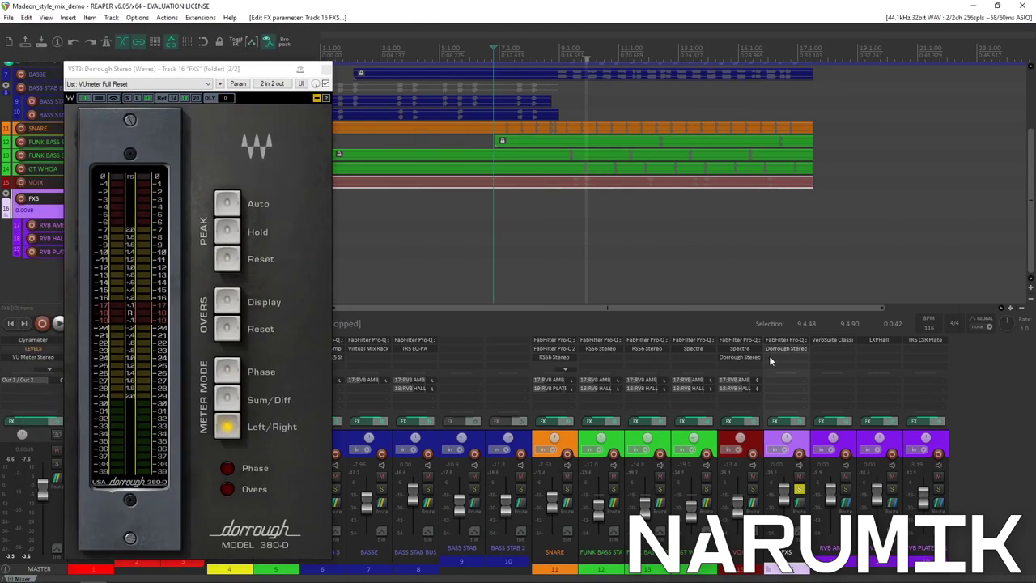
click(790, 342)
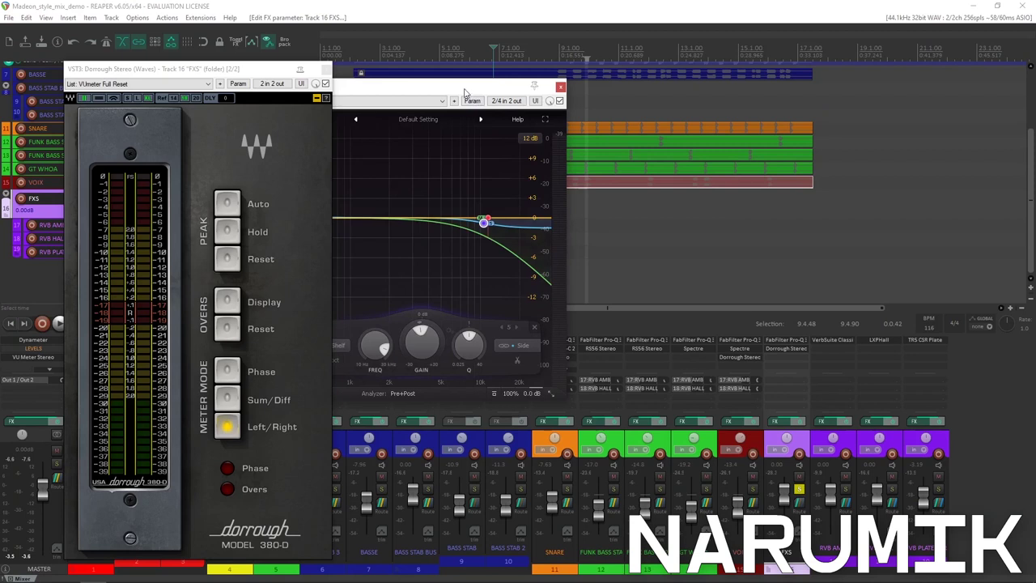
drag(466, 93, 852, 153)
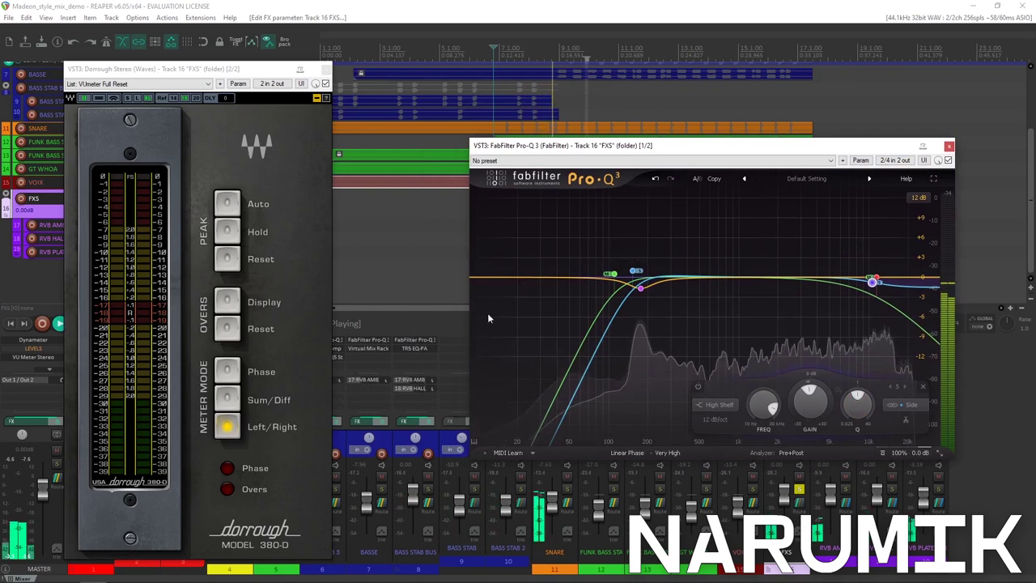
key(space)
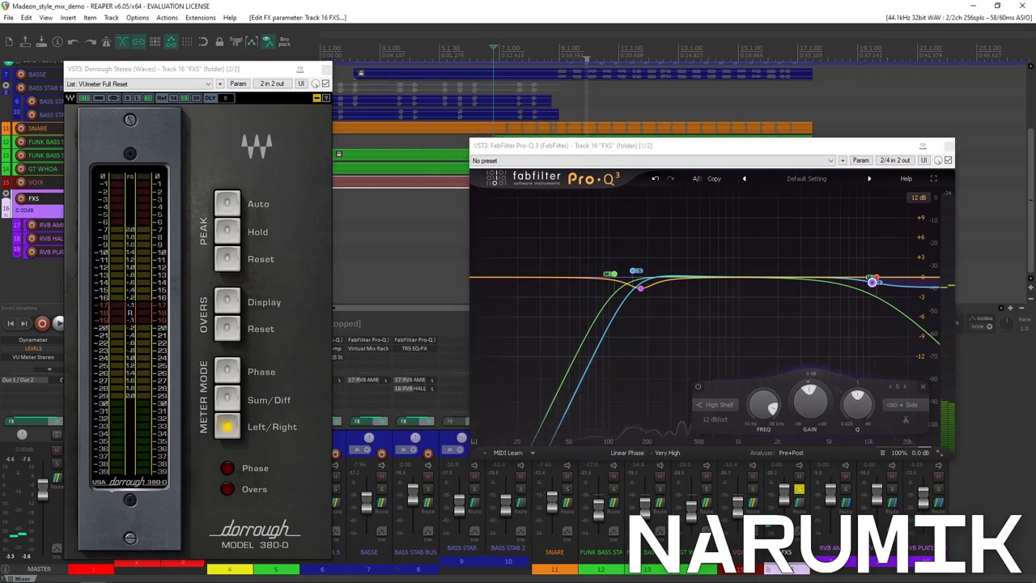
drag(564, 147, 355, 67)
Insert the Kilohearts Gain plugin on the FXS folder and place it between Pro-Q 3 and the Dorrough meter
double_click(795, 359)
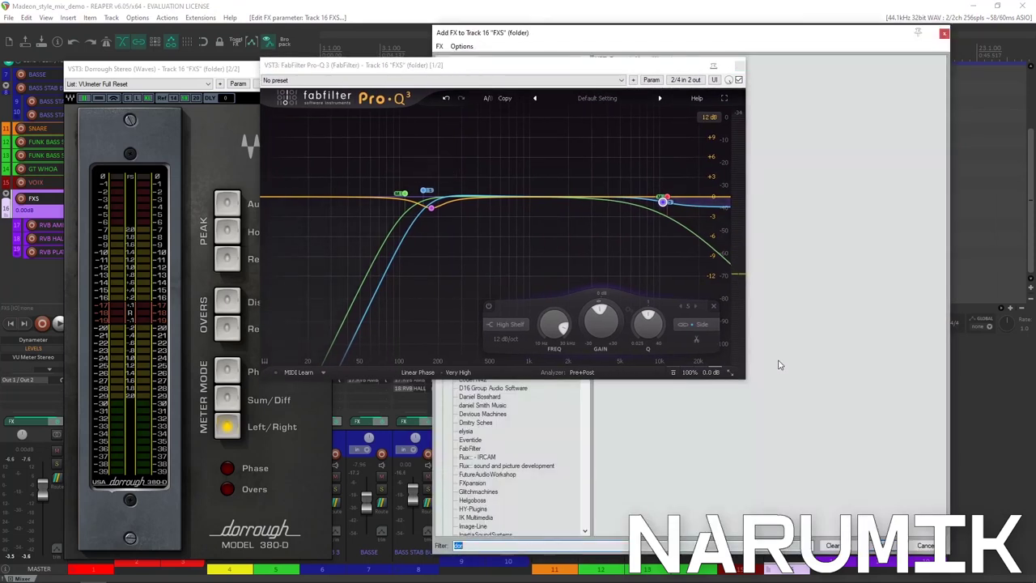
drag(764, 34, 1035, 66)
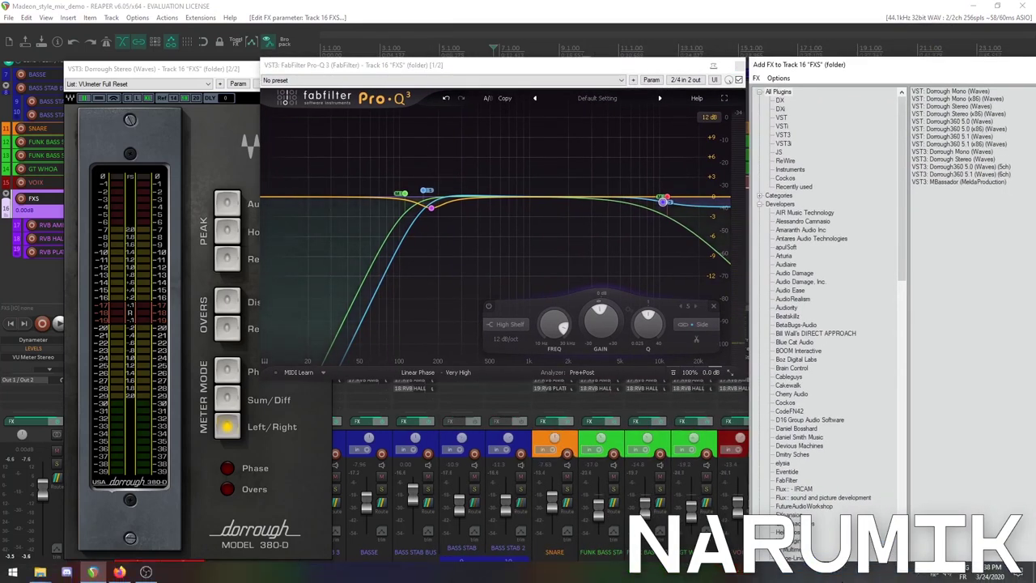
text(gain)
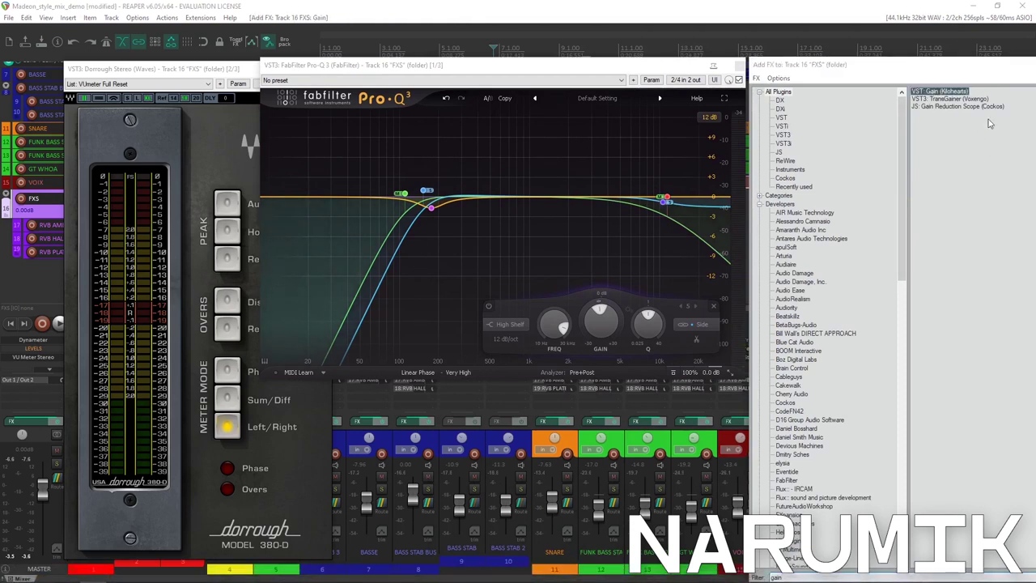
double_click(938, 91)
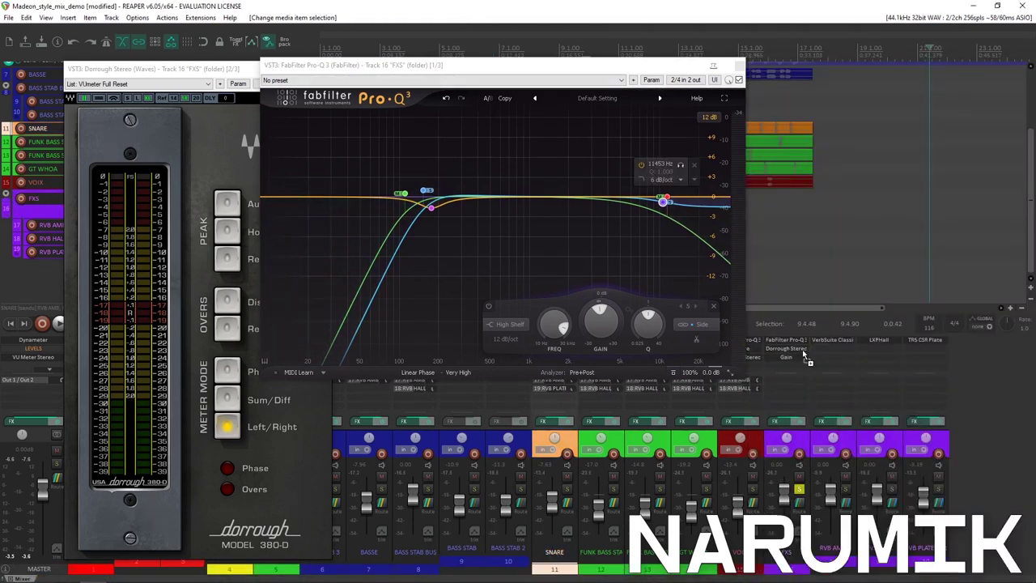
drag(805, 357, 802, 350)
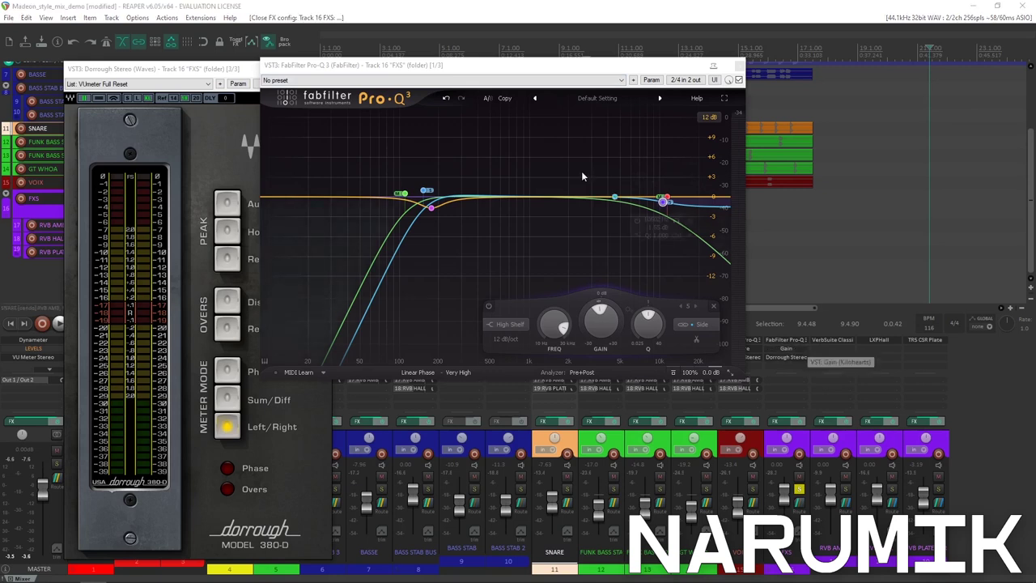
Spread out the Pro-Q 3 and Dorrough windows and set the Gain plugin to +16.94 dB
drag(445, 66, 681, 98)
drag(260, 72, 433, 88)
drag(111, 156, 111, 153)
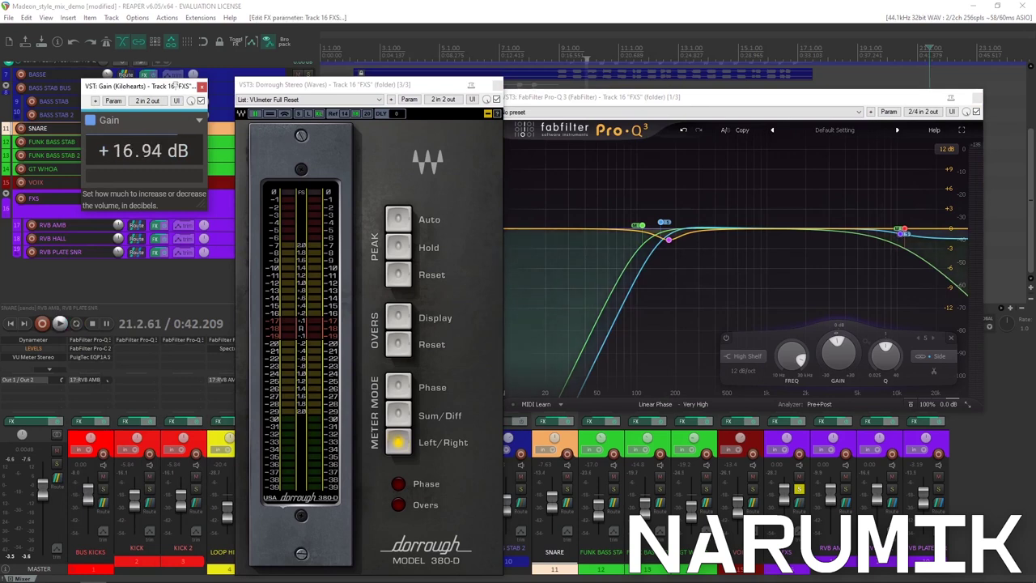
Make a time selection from bar 9 to nearly bar 17 and play it while watching the Dorrough meter
key(space)
click(643, 65)
scroll(631, 66, up, 2)
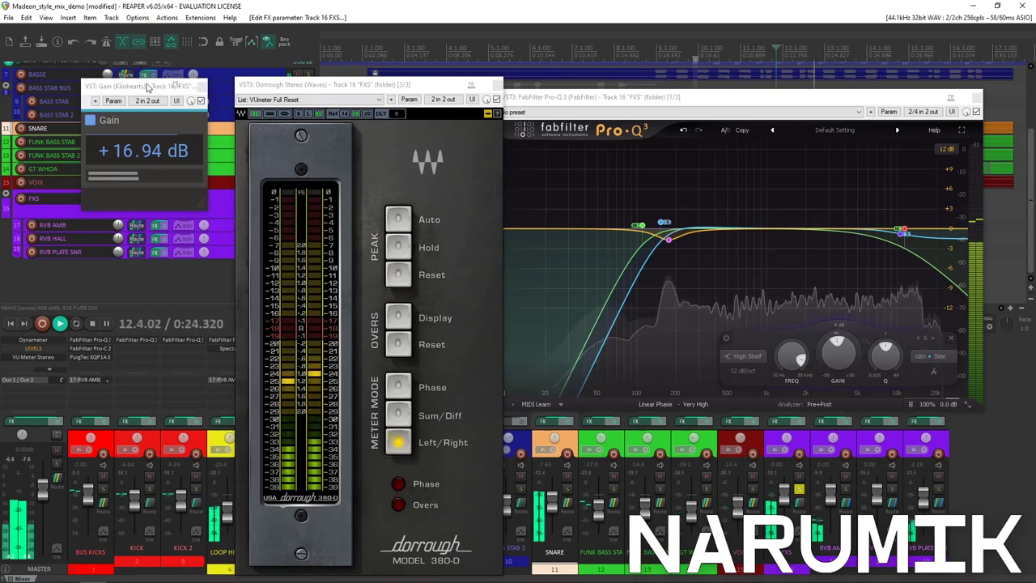
drag(310, 92, 183, 71)
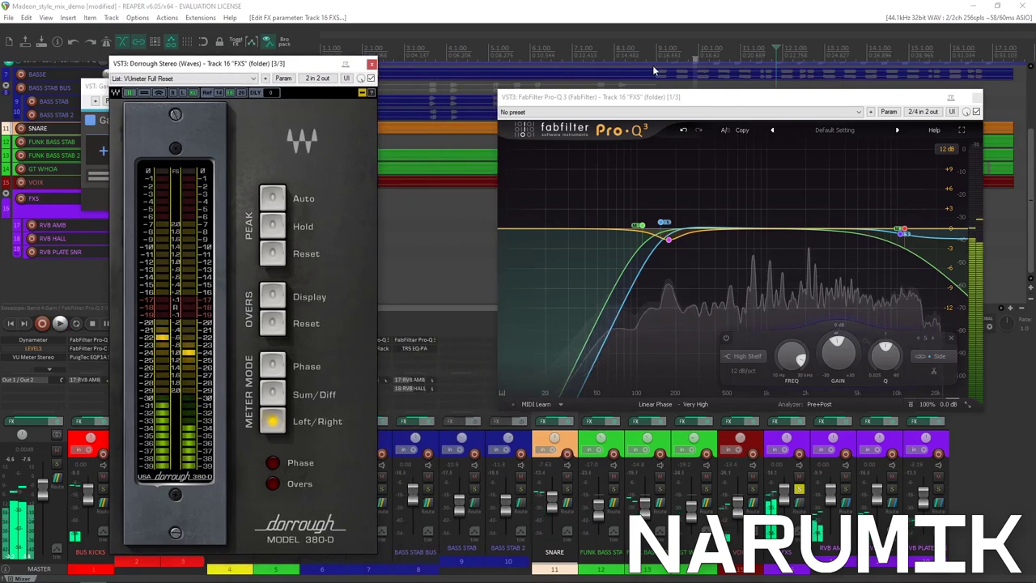
drag(654, 52, 986, 52)
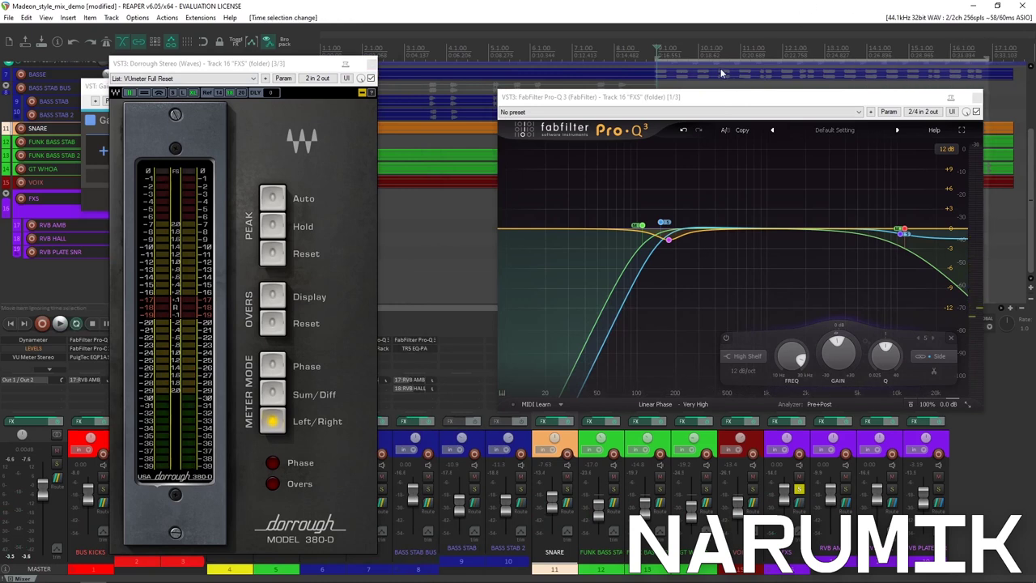
key(space)
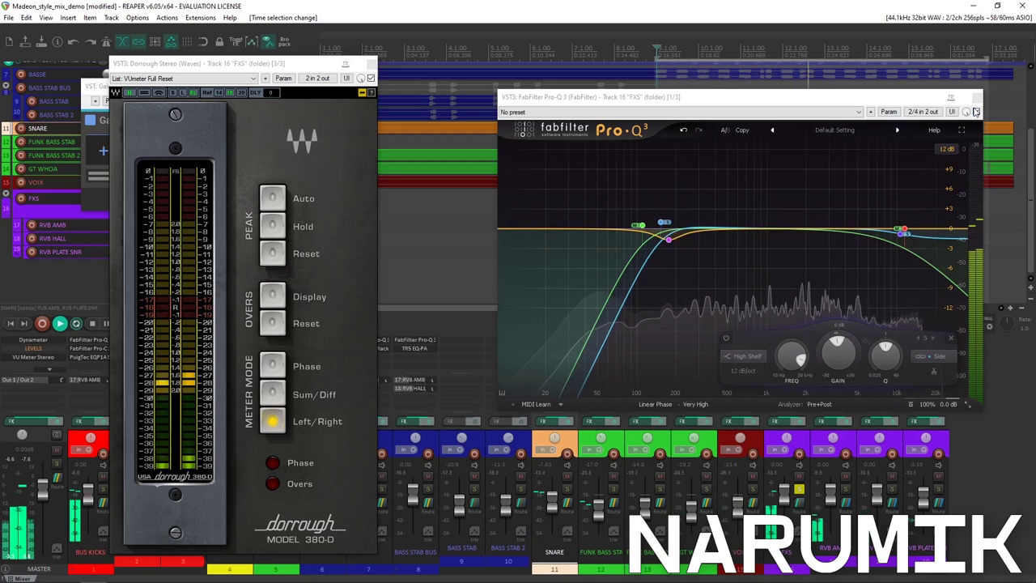
key(space)
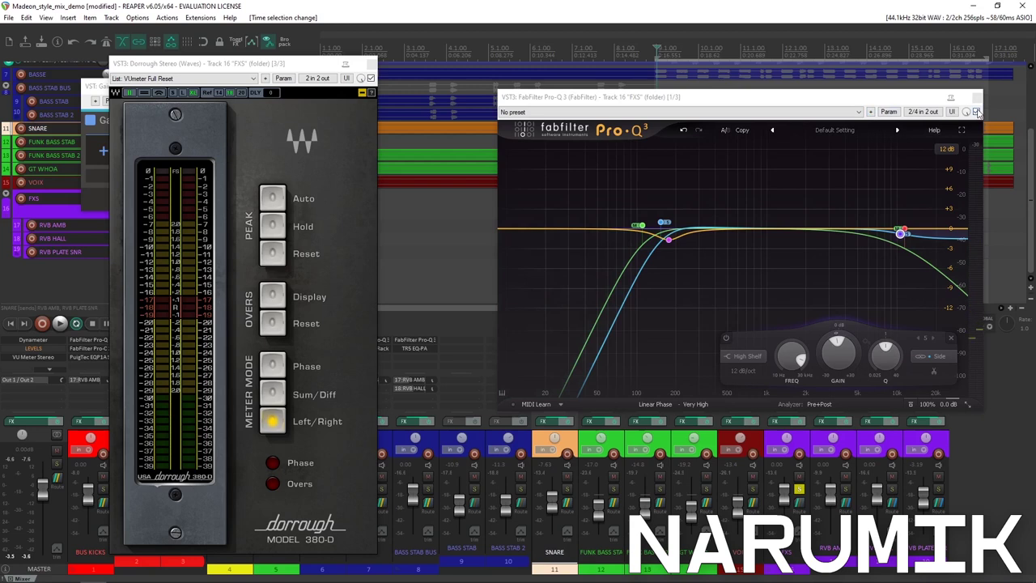
Bypass Pro-Q 3 to check the unprocessed level, re-enable it and raise its output level to about +3.0 dB
click(977, 112)
key(space)
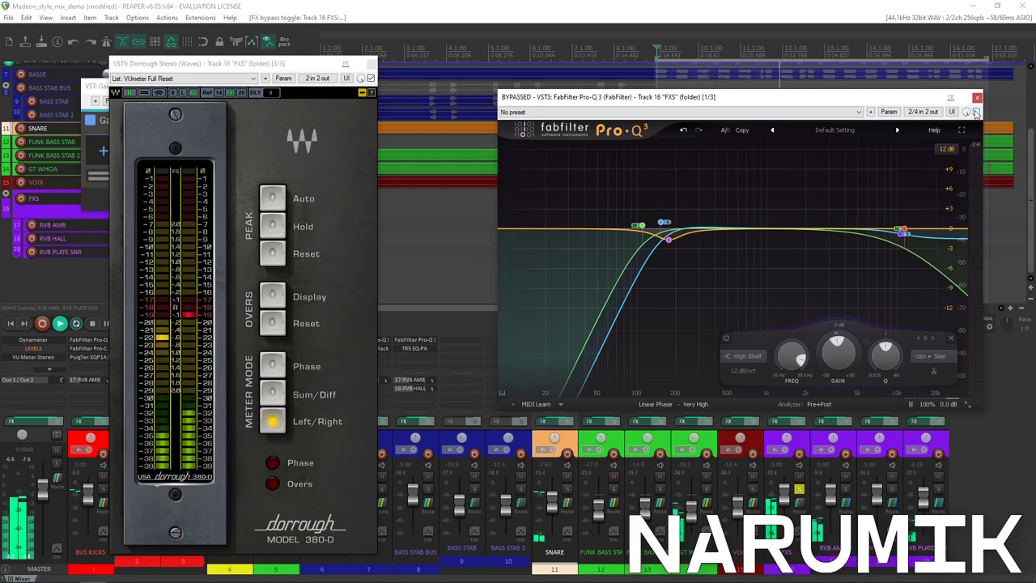
click(977, 112)
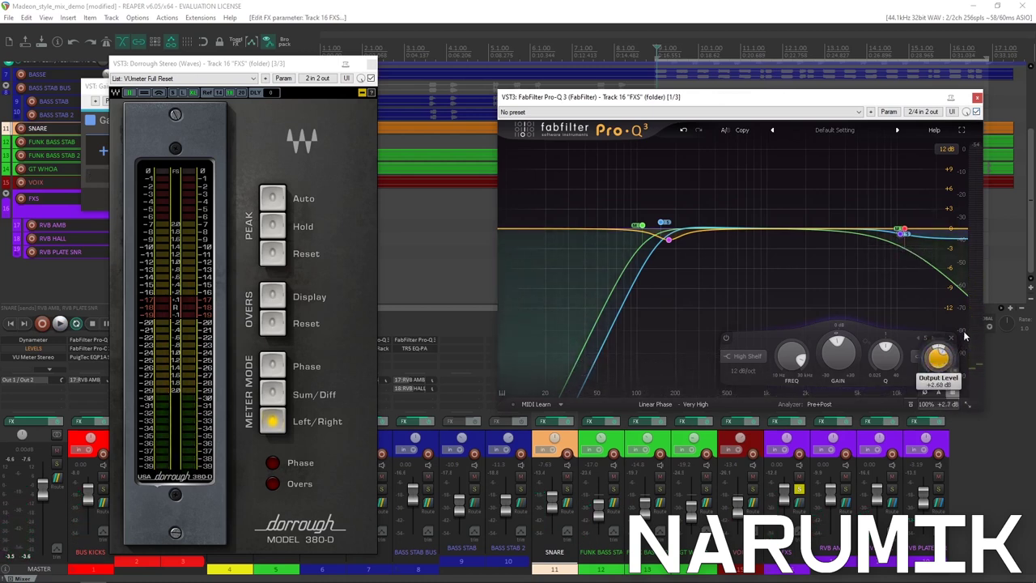
key(space)
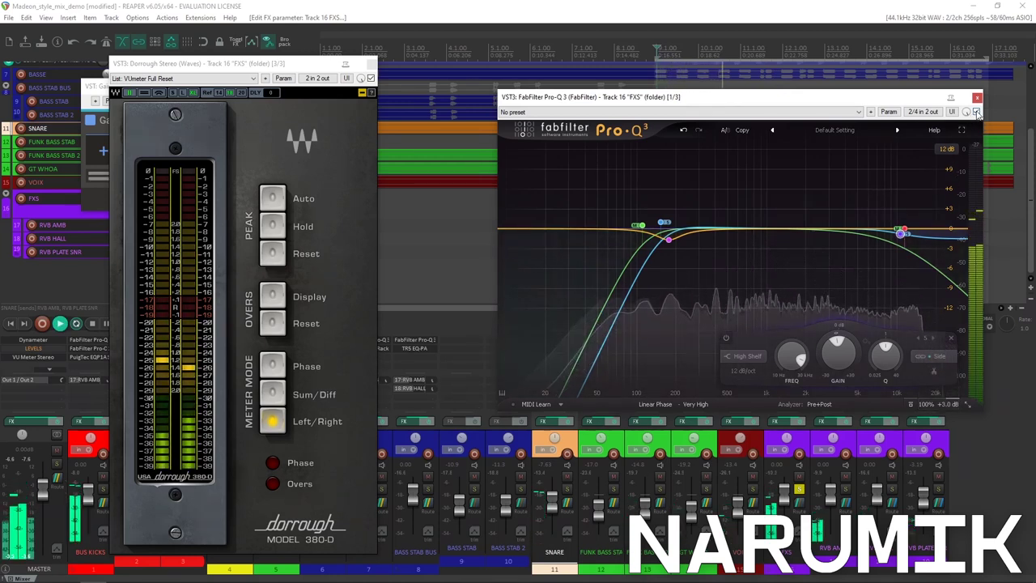
Compare the Pro-Q 3 bypassed and active on the meter, and reduce its output level to about +1.8 dB
click(977, 112)
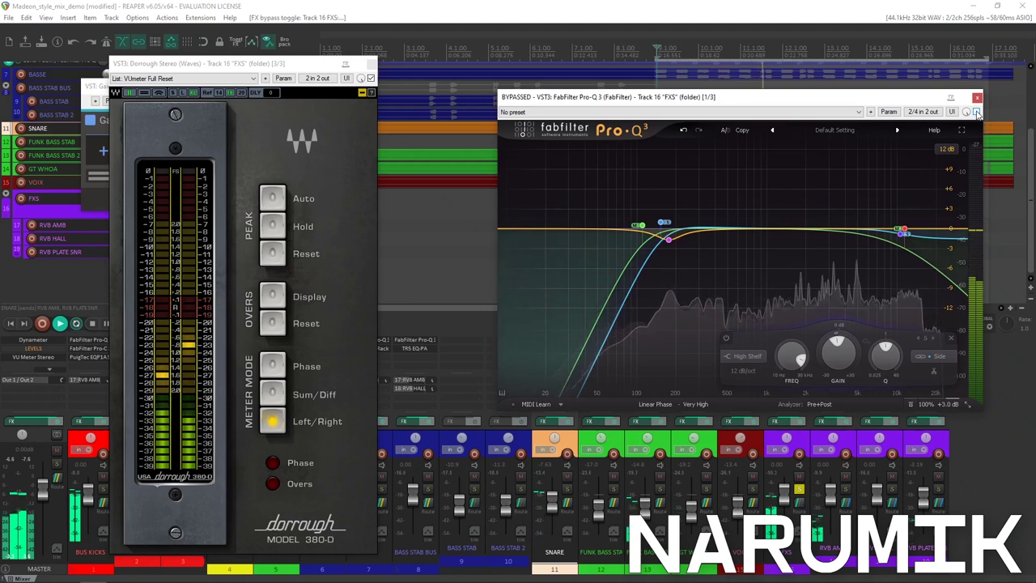
click(977, 112)
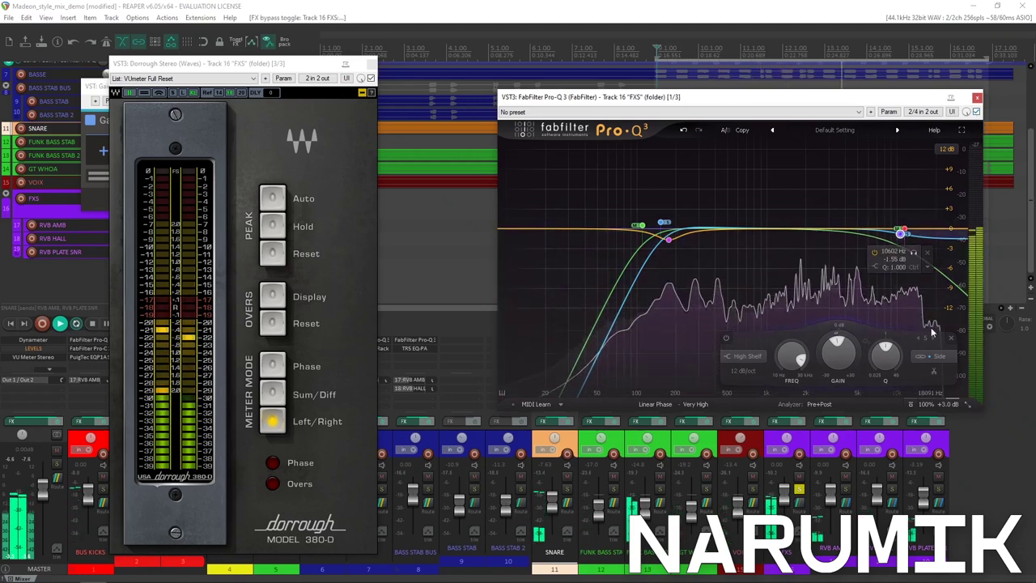
key(space)
mouse_move(944, 404)
drag(936, 361, 933, 371)
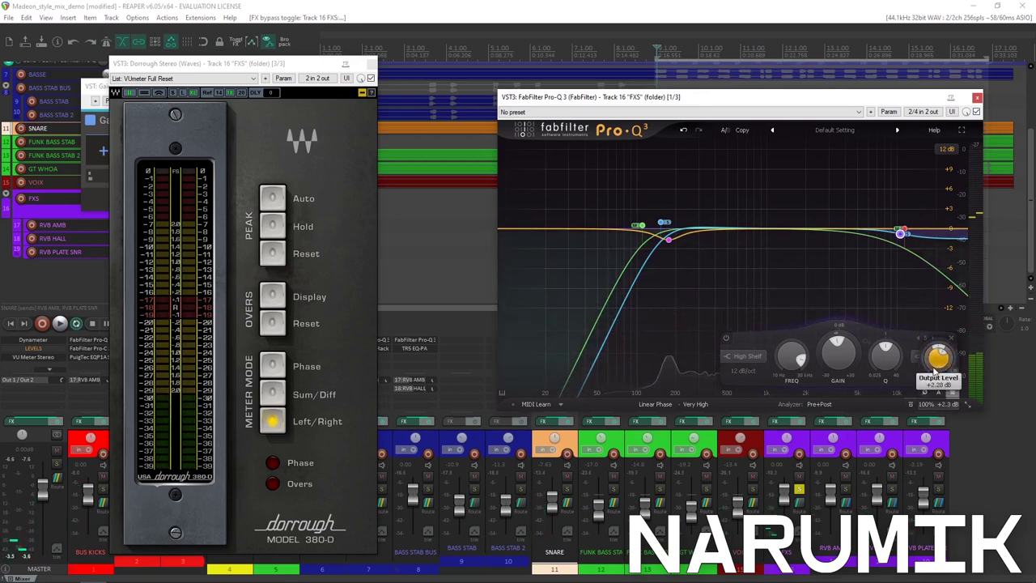
click(978, 111)
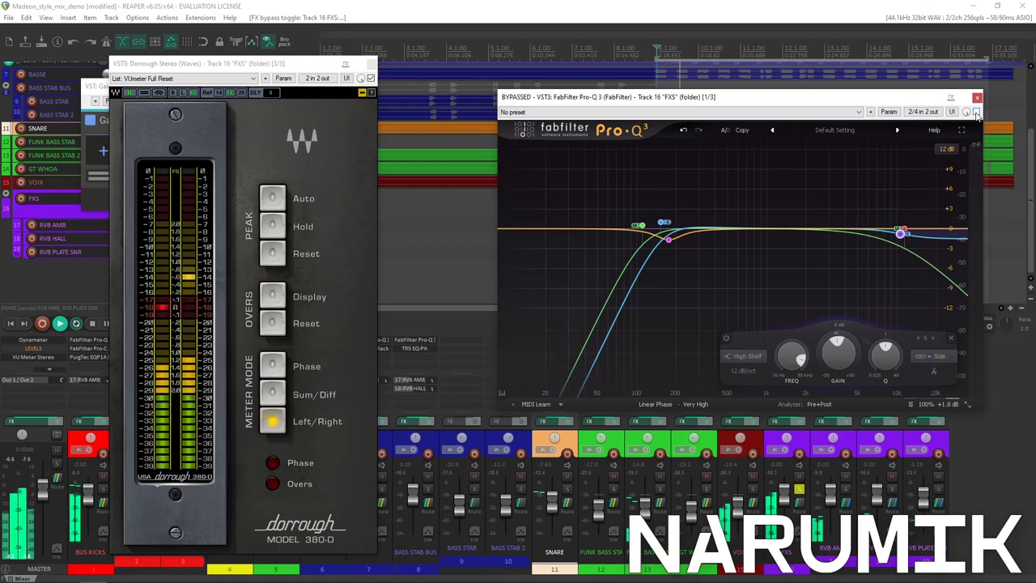
Re-enable Pro-Q 3, recheck its level against bypass on the Dorrough meter, leave it active and close its window
click(977, 111)
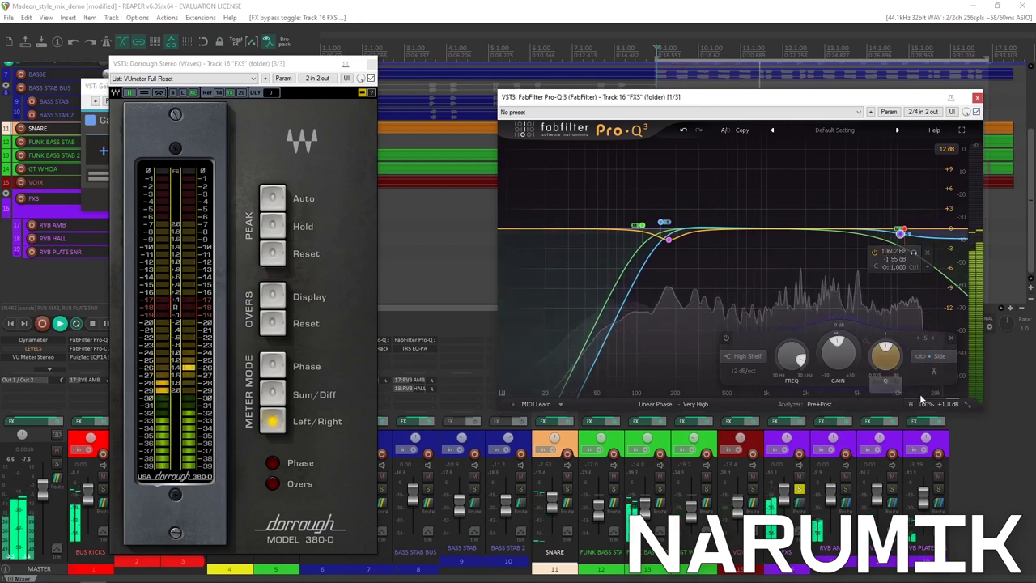
mouse_move(942, 404)
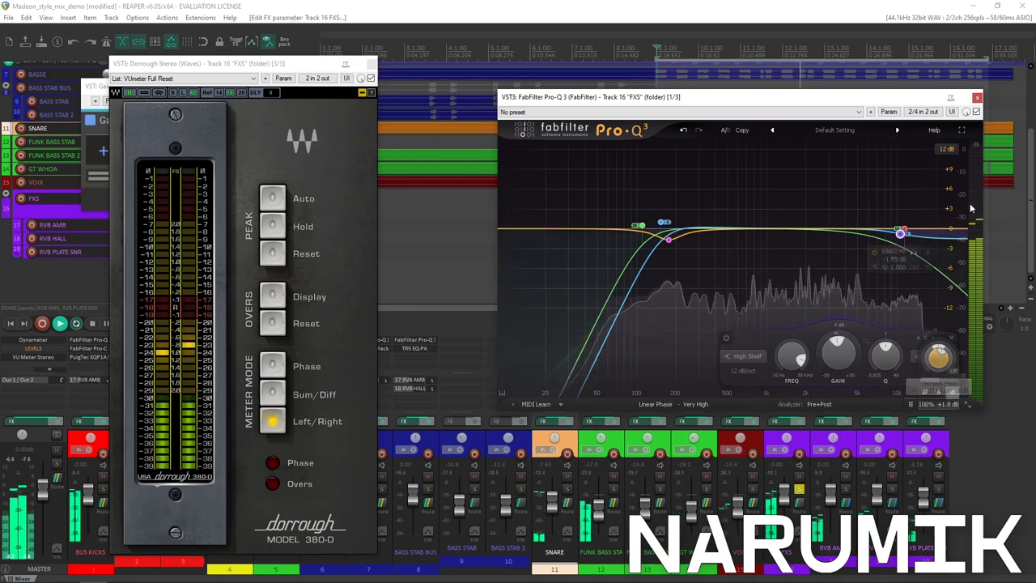
click(977, 111)
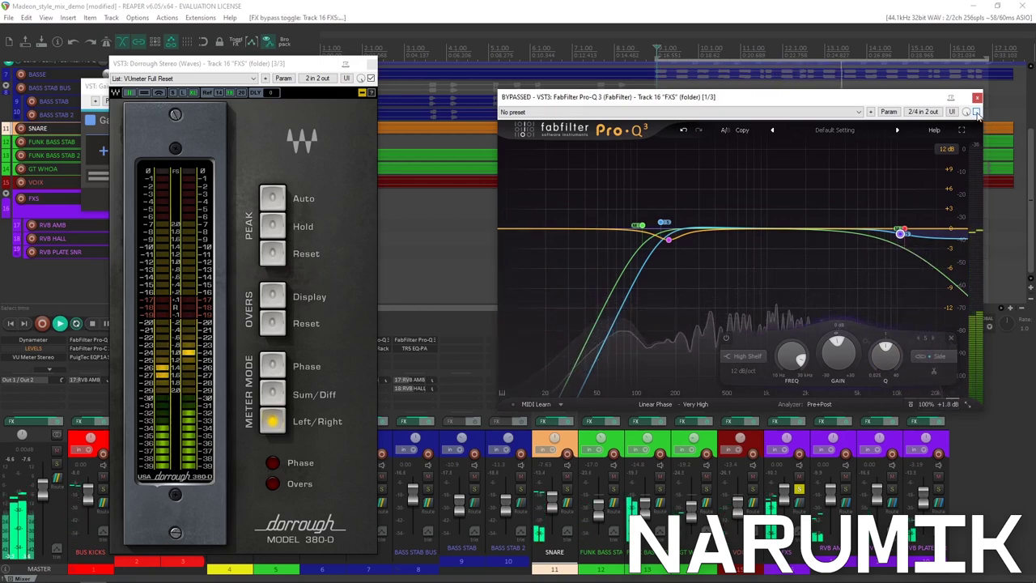
click(978, 112)
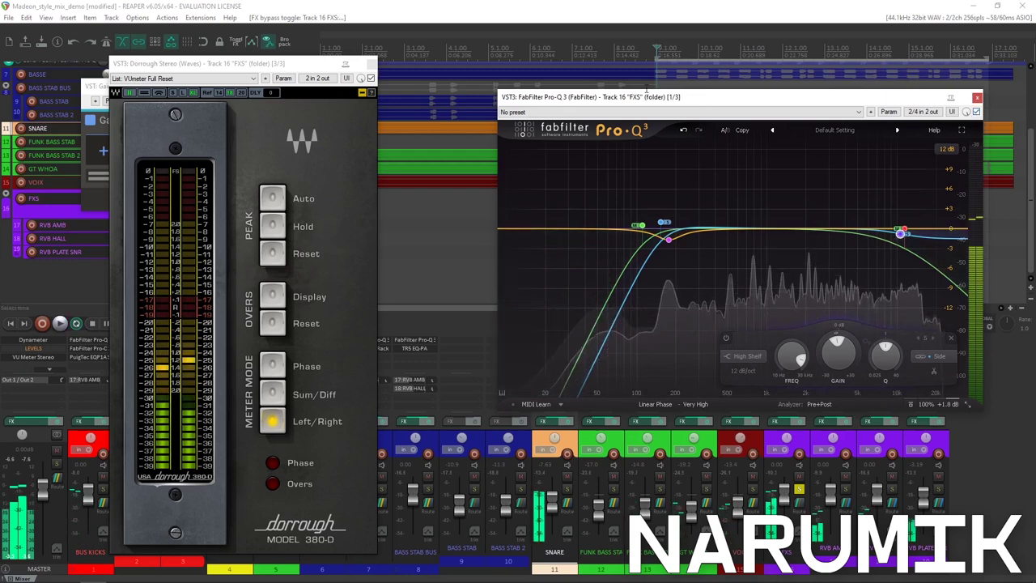
click(978, 97)
Remove the Gain and Dorrough Stereo plugins from the FXS folder, and the Dorrough Stereo from the VOIX track
drag(313, 71, 426, 131)
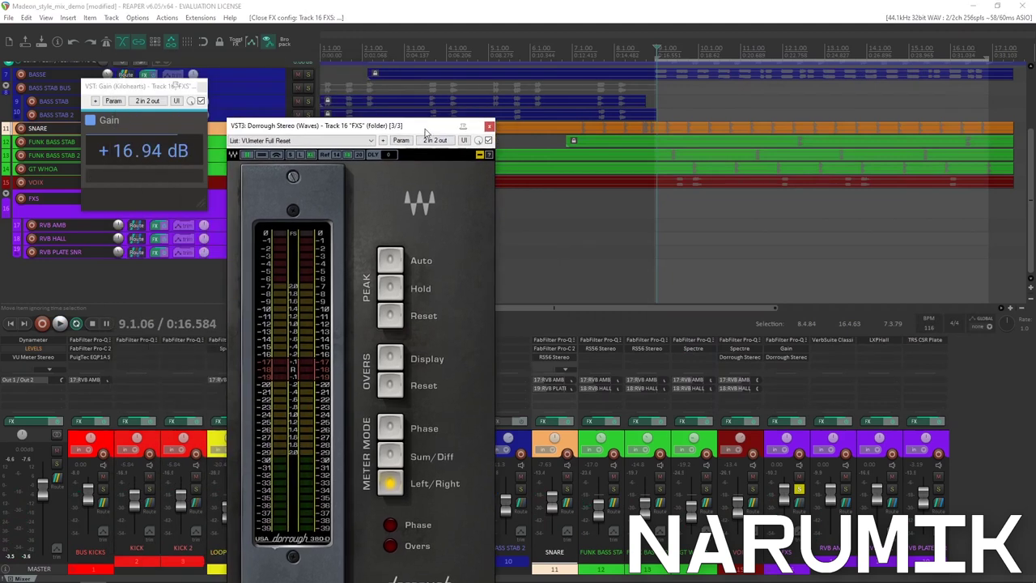
alt+click(784, 354)
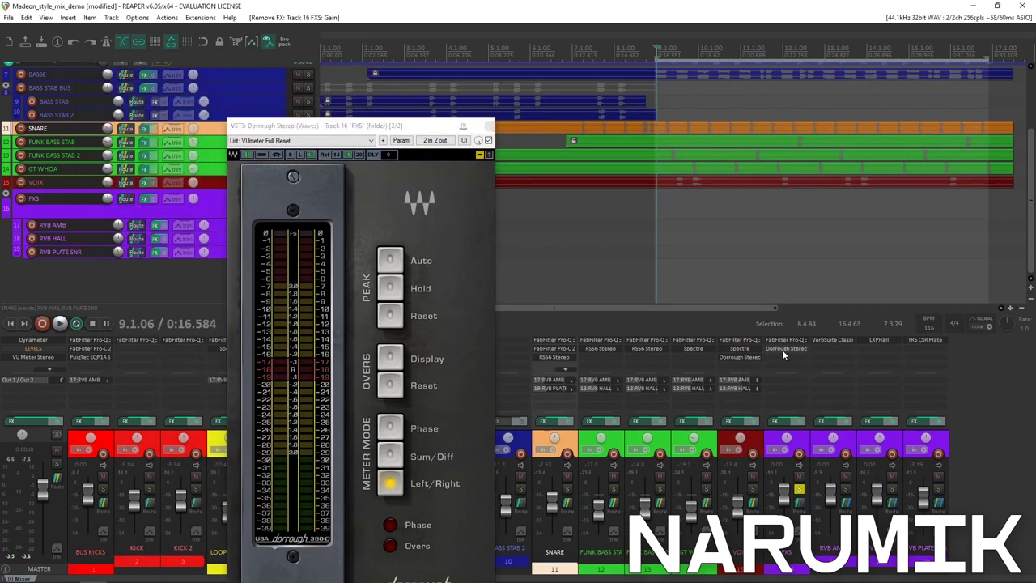
alt+click(745, 357)
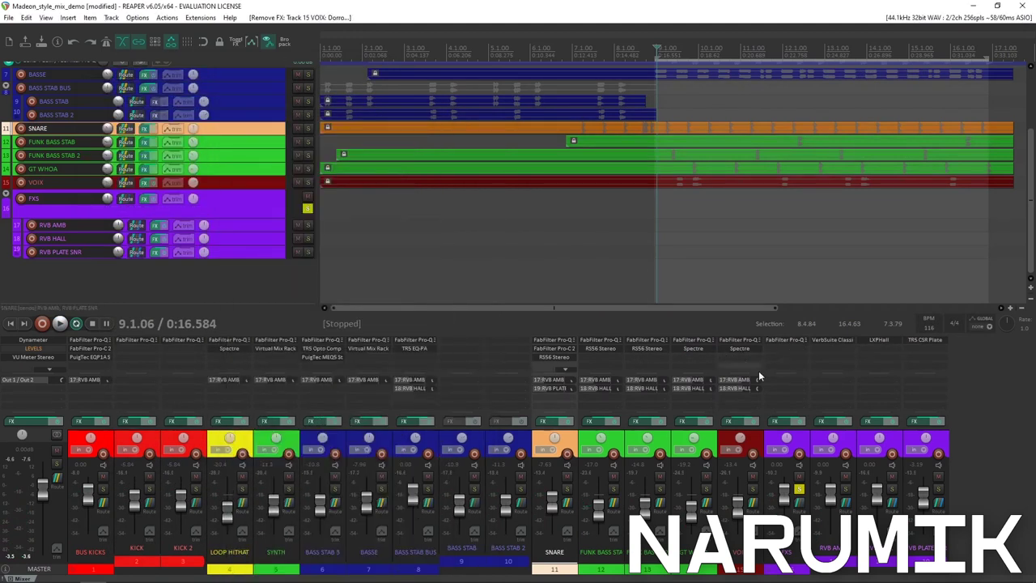
Unsolo all tracks, play the full mix over the selected section from bar 9, and stop playback
scroll(715, 214, down, 5)
scroll(486, 73, up, 4)
key(space)
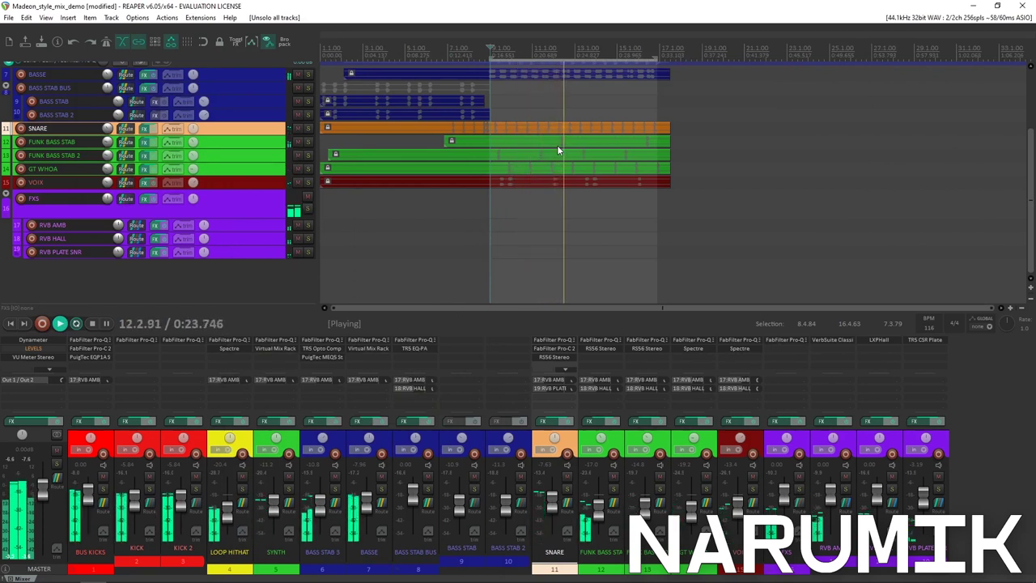
scroll(559, 145, down, 2)
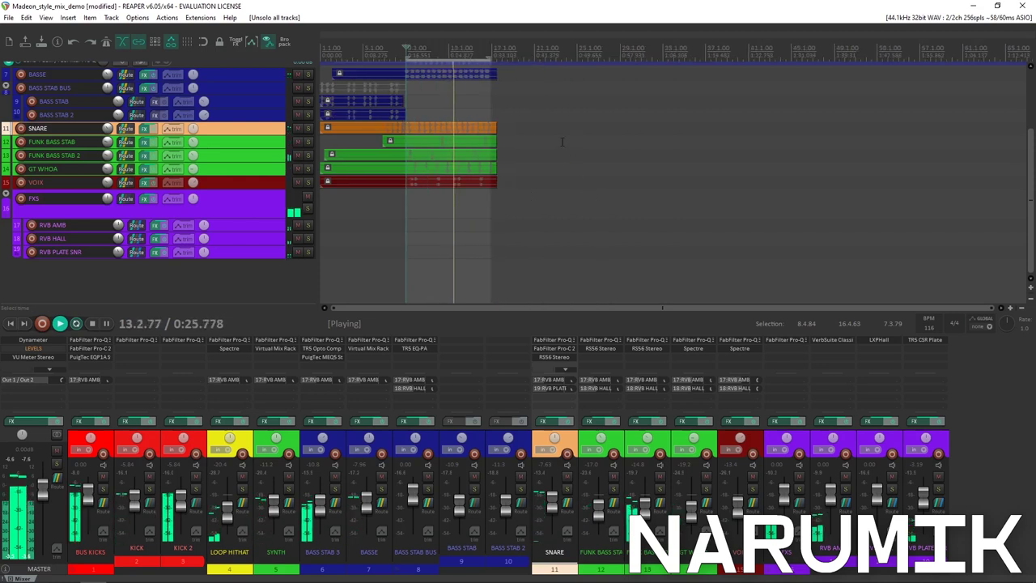
key(space)
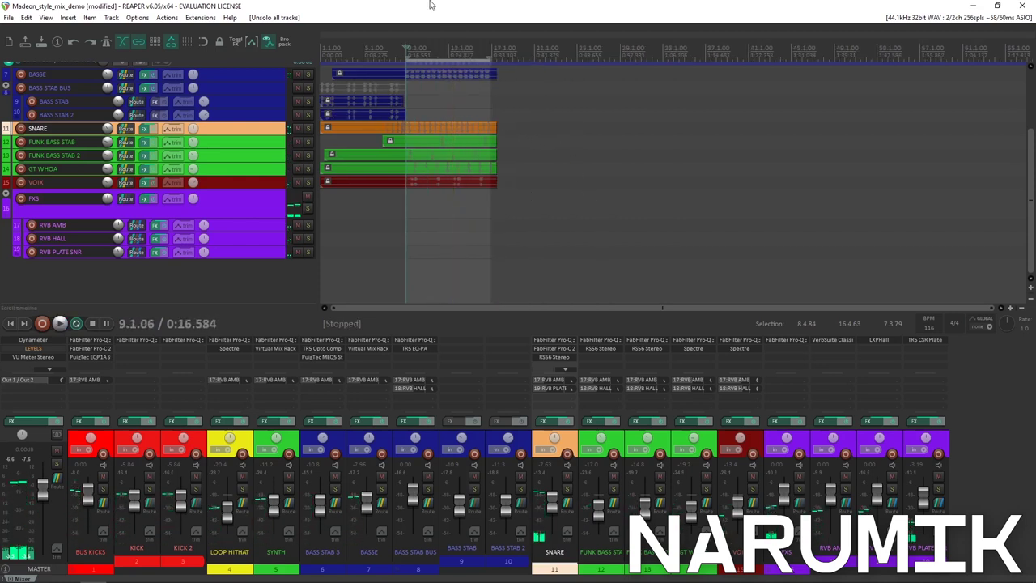